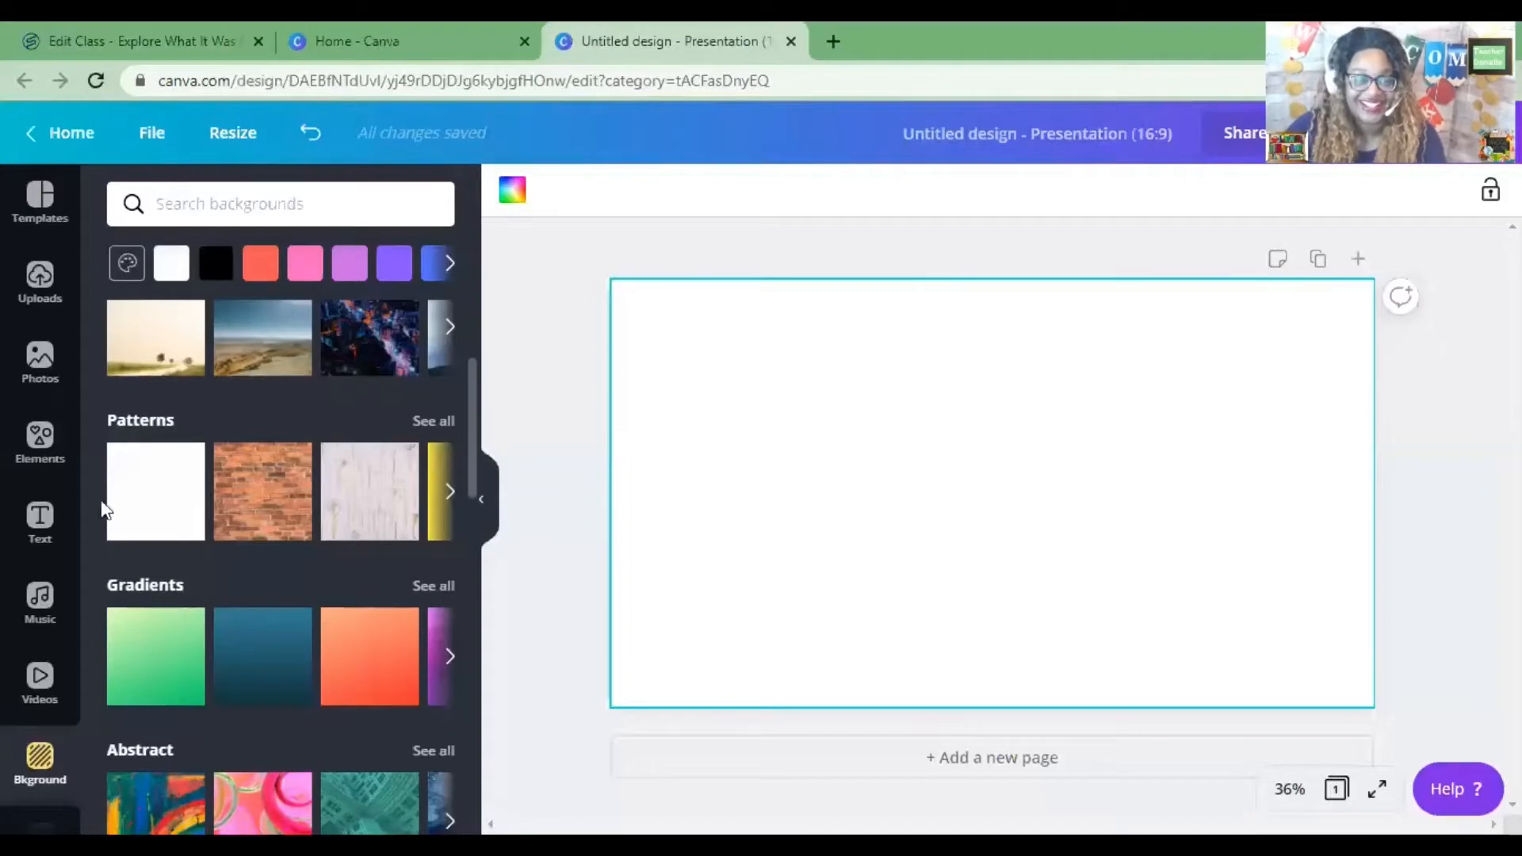
Search the backgrounds for trees.
{"action": "scroll", "coordinate": [42, 587], "scroll_direction": "down", "scroll_amount": 3}
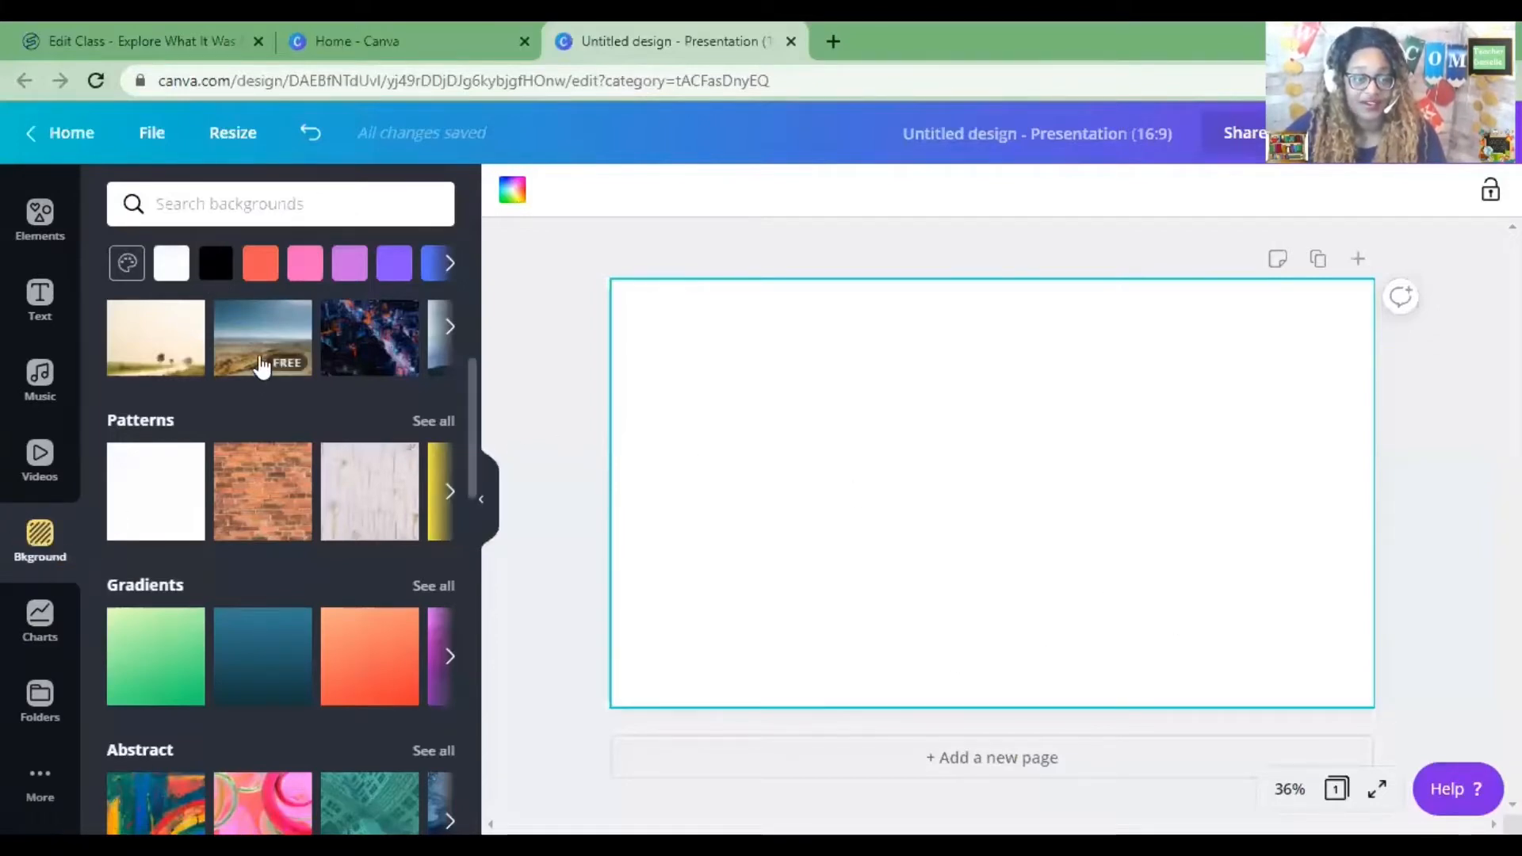
{"action": "left_click", "coordinate": [262, 202]}
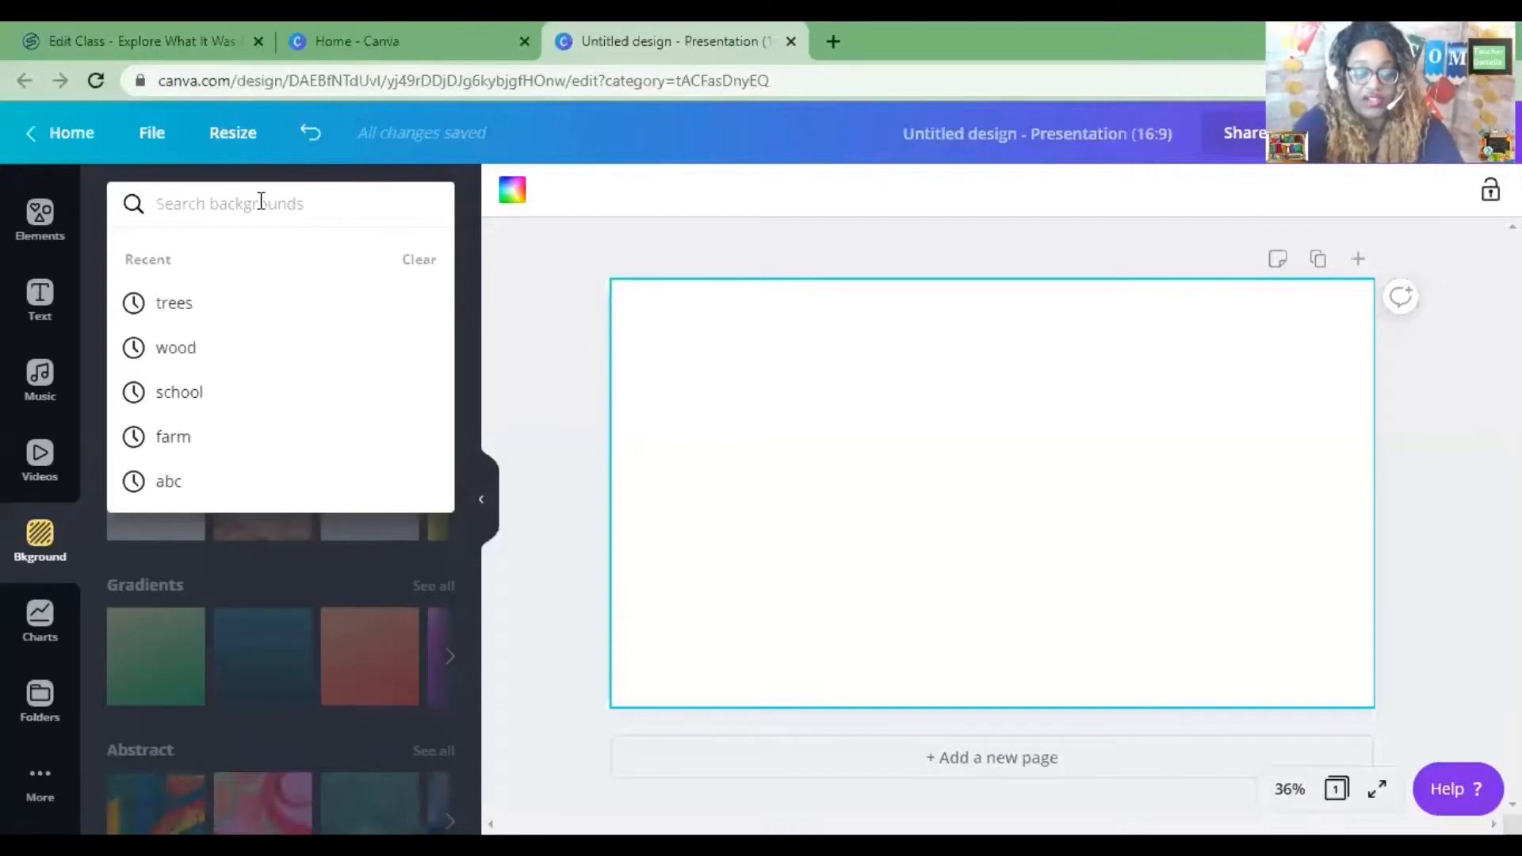
{"action": "type", "text": "Tree"}
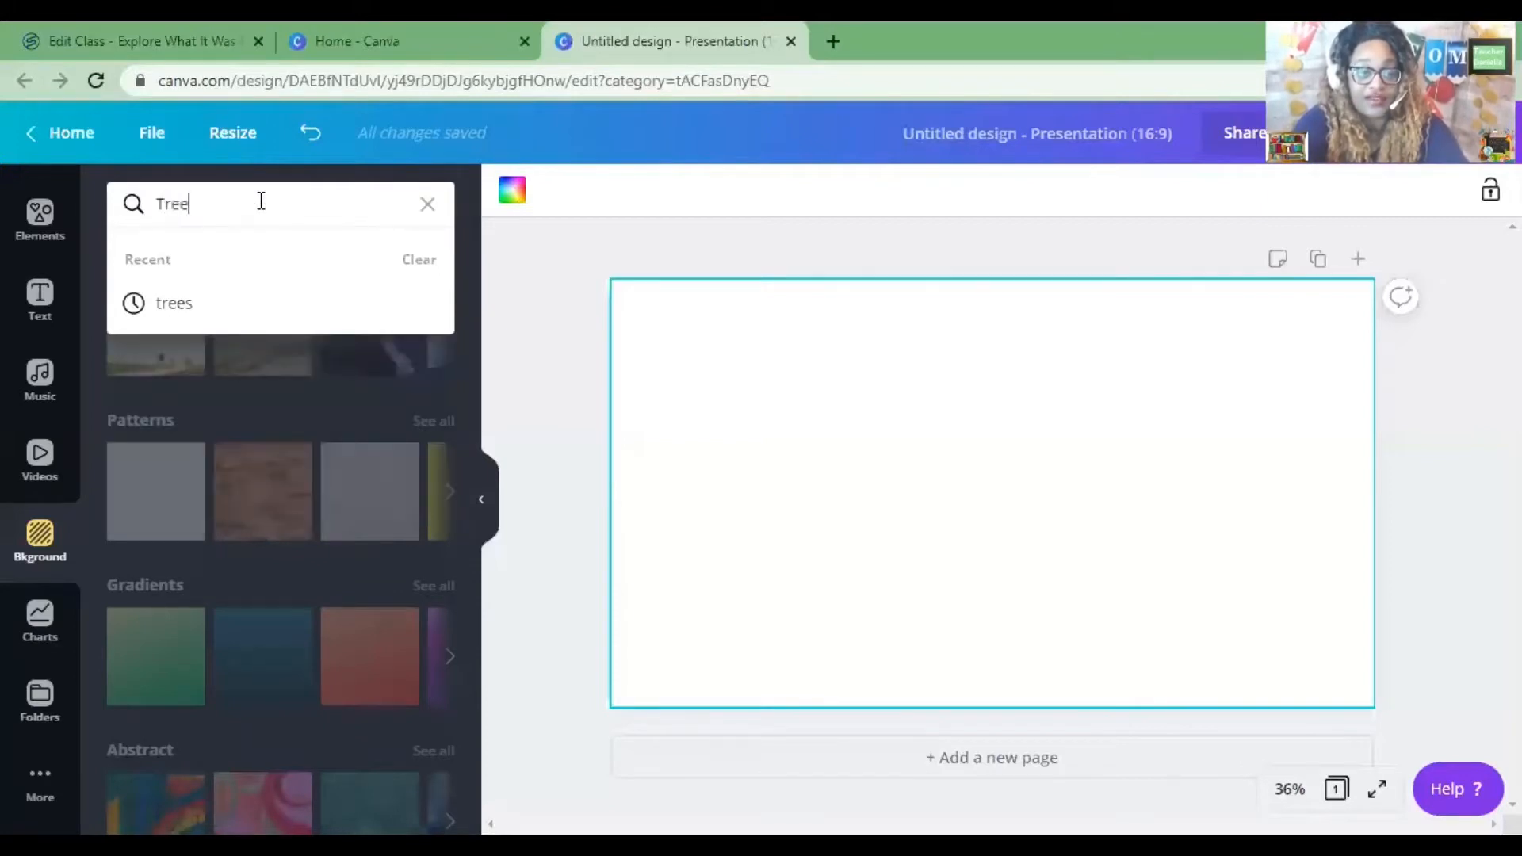
{"action": "left_click", "coordinate": [215, 308]}
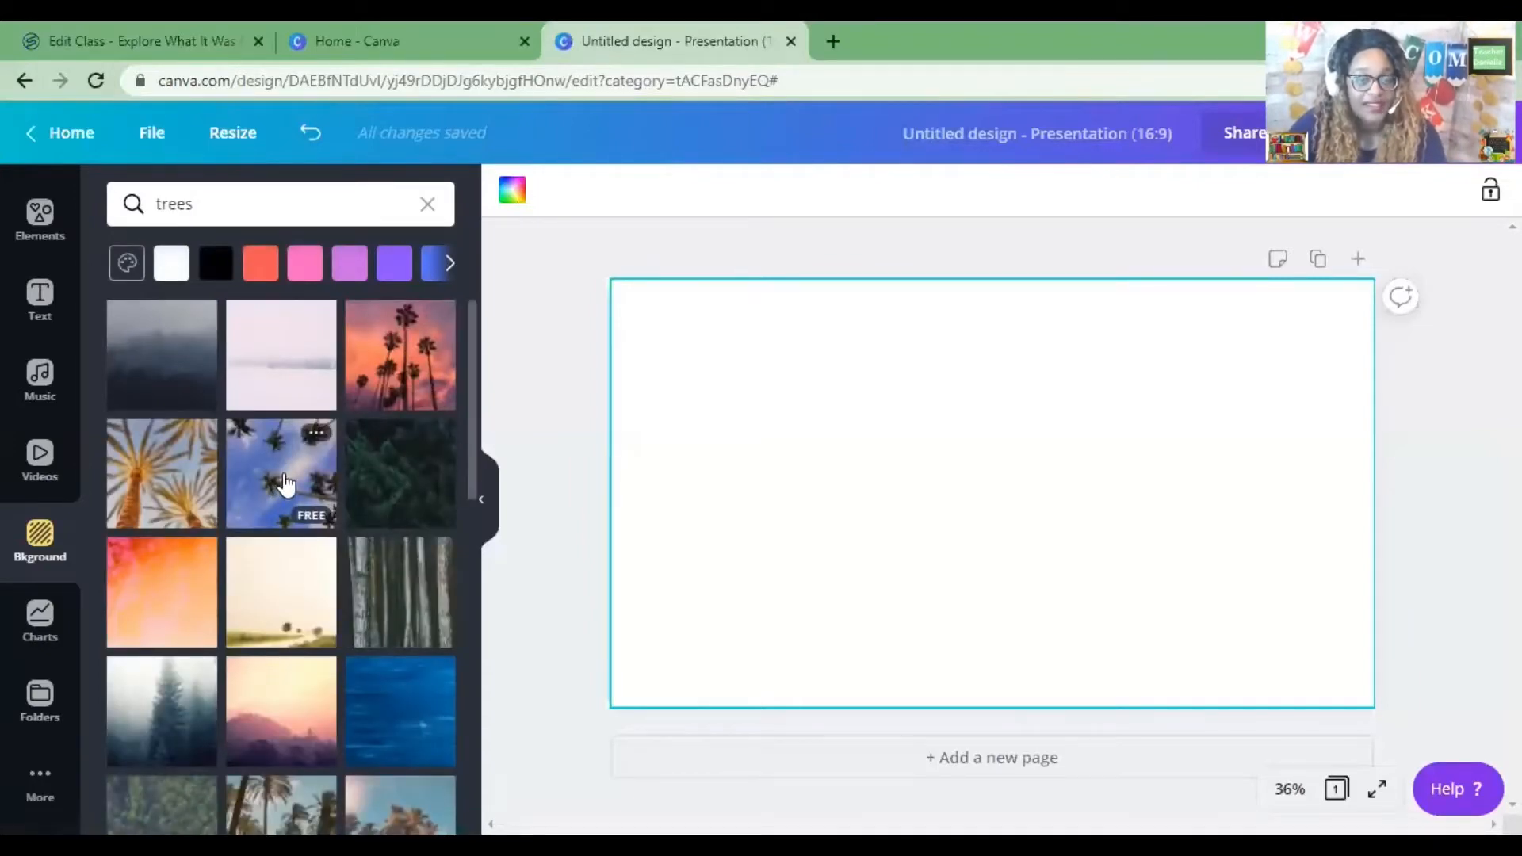
Browse the tree backgrounds, try a palm-leaf one, and apply the green fern-leaf background to the slide.
{"action": "scroll", "coordinate": [285, 485], "scroll_direction": "down", "scroll_amount": 3}
{"action": "scroll", "coordinate": [325, 498], "scroll_direction": "down", "scroll_amount": 6}
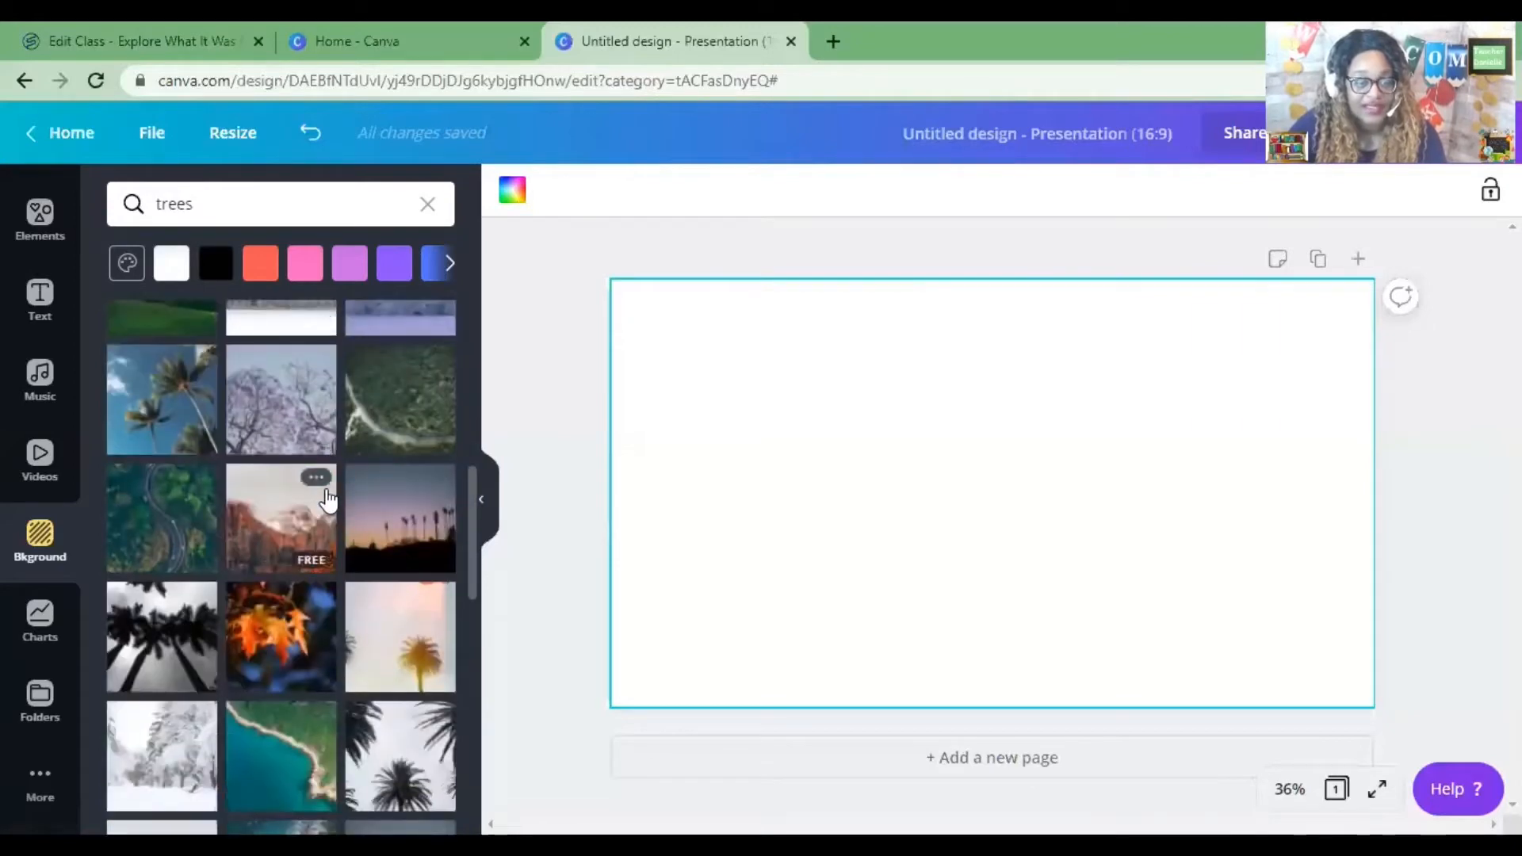
{"action": "scroll", "coordinate": [327, 500], "scroll_direction": "down", "scroll_amount": 1}
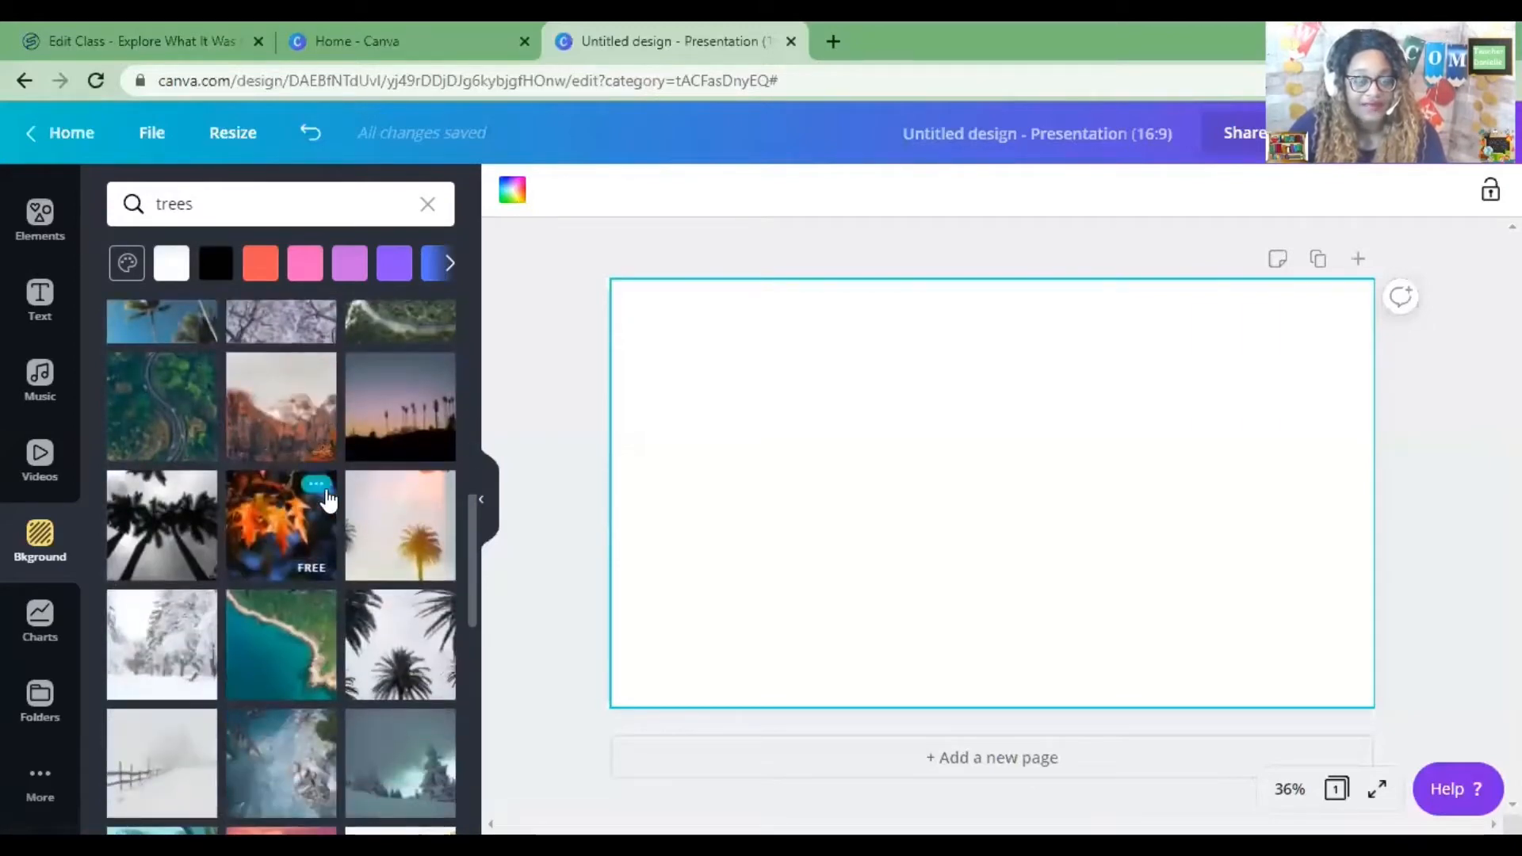
{"action": "scroll", "coordinate": [327, 499], "scroll_direction": "down", "scroll_amount": 1}
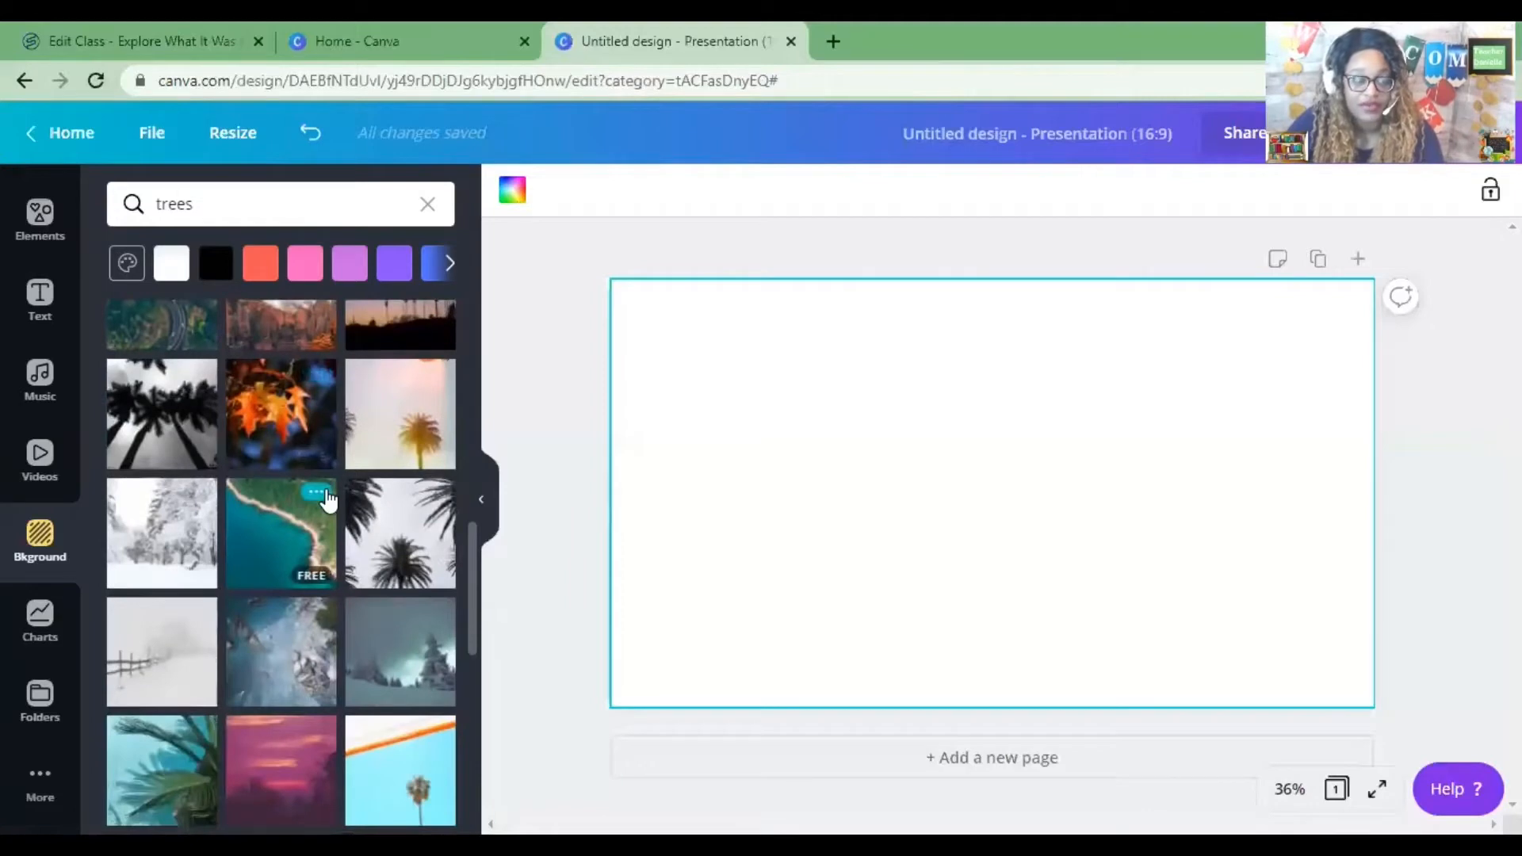
{"action": "scroll", "coordinate": [327, 500], "scroll_direction": "down", "scroll_amount": 3}
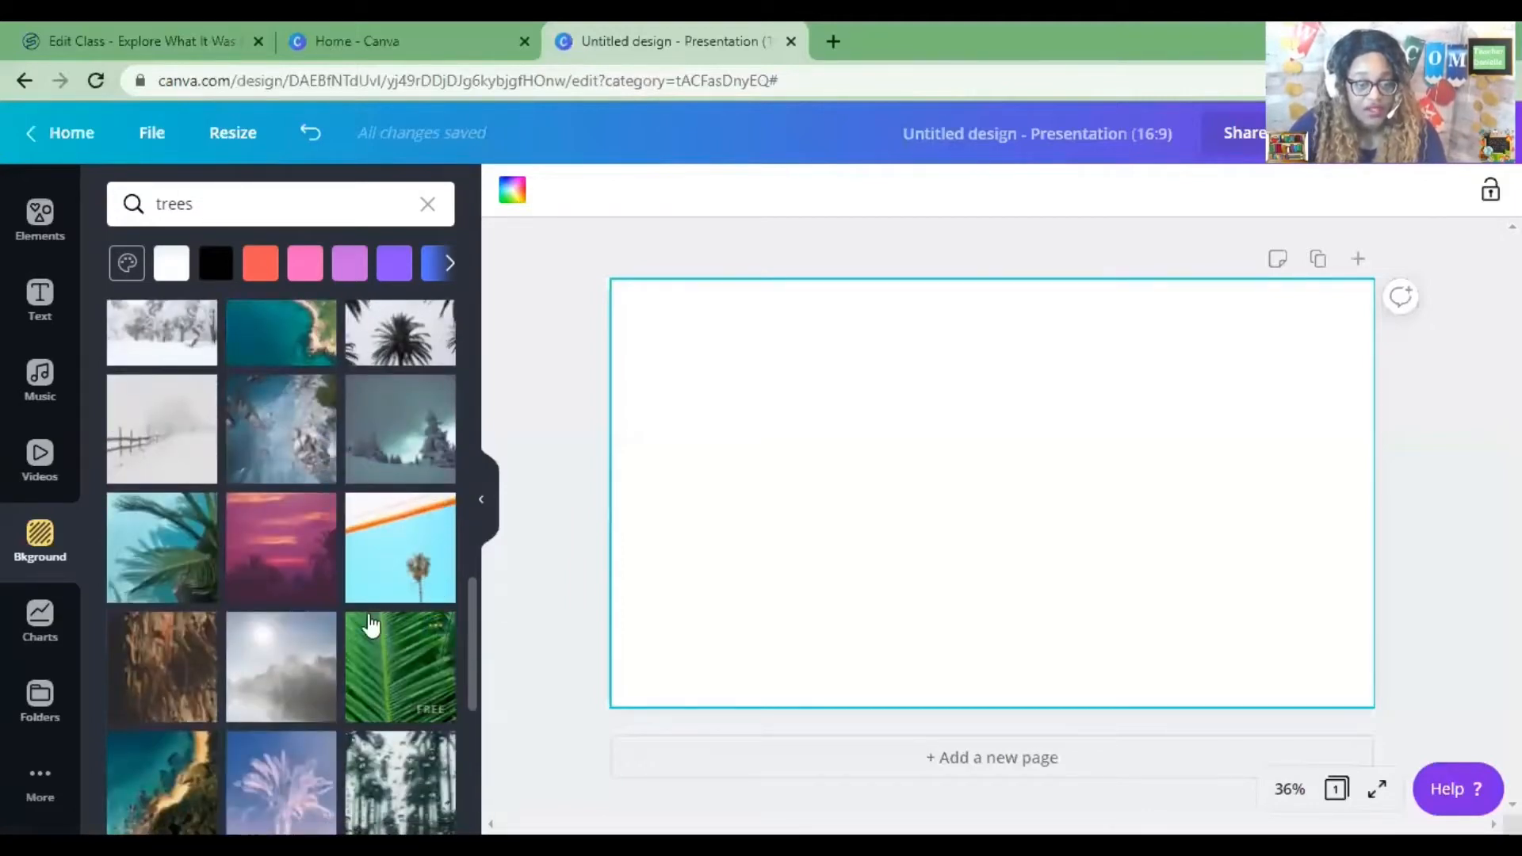
{"action": "scroll", "coordinate": [340, 602], "scroll_direction": "down", "scroll_amount": 3}
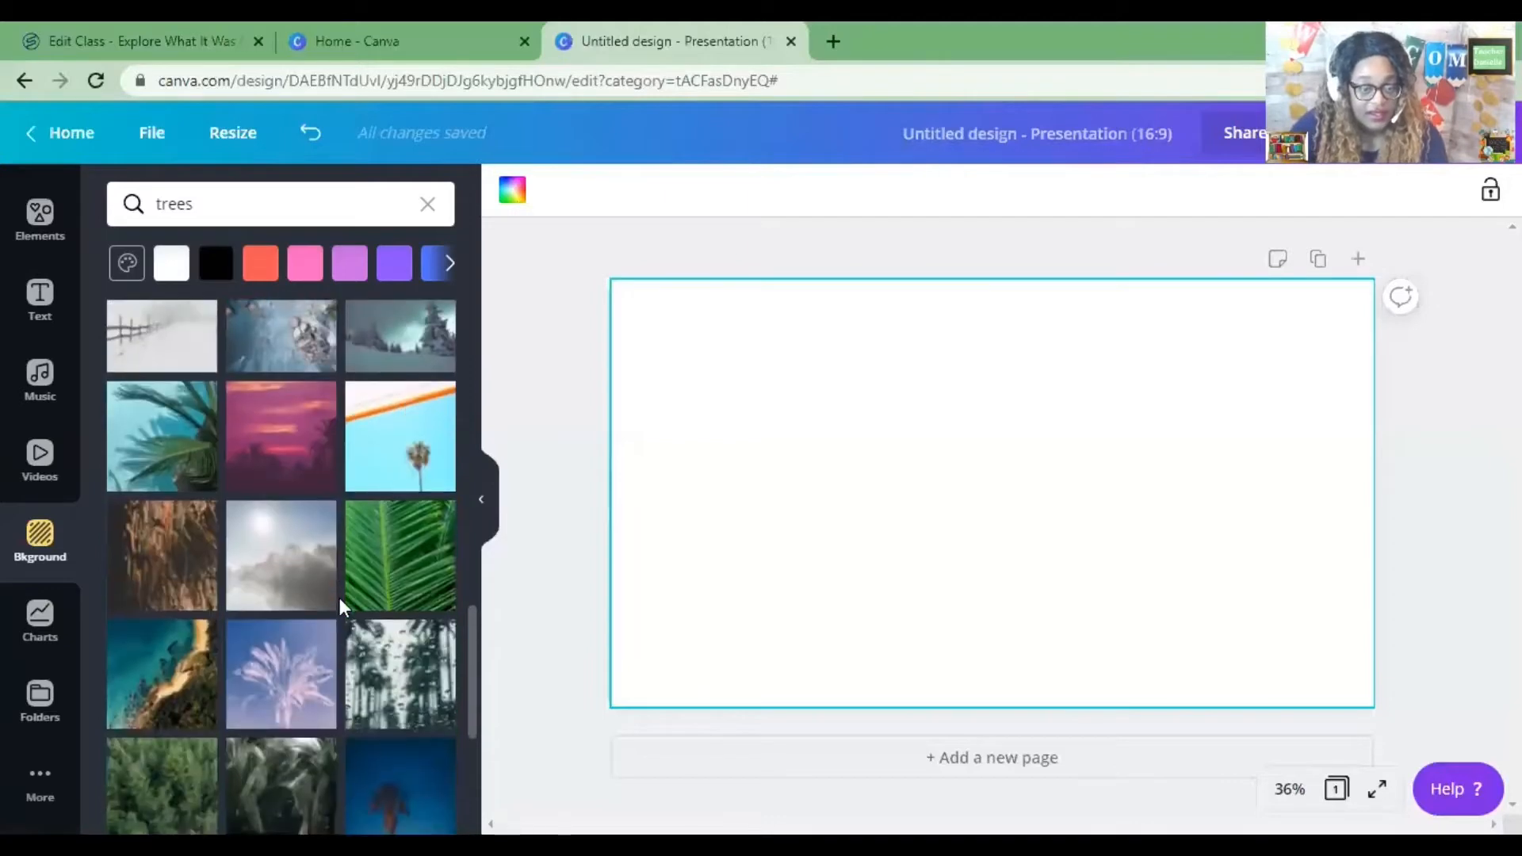
{"action": "scroll", "coordinate": [339, 600], "scroll_direction": "down", "scroll_amount": 3}
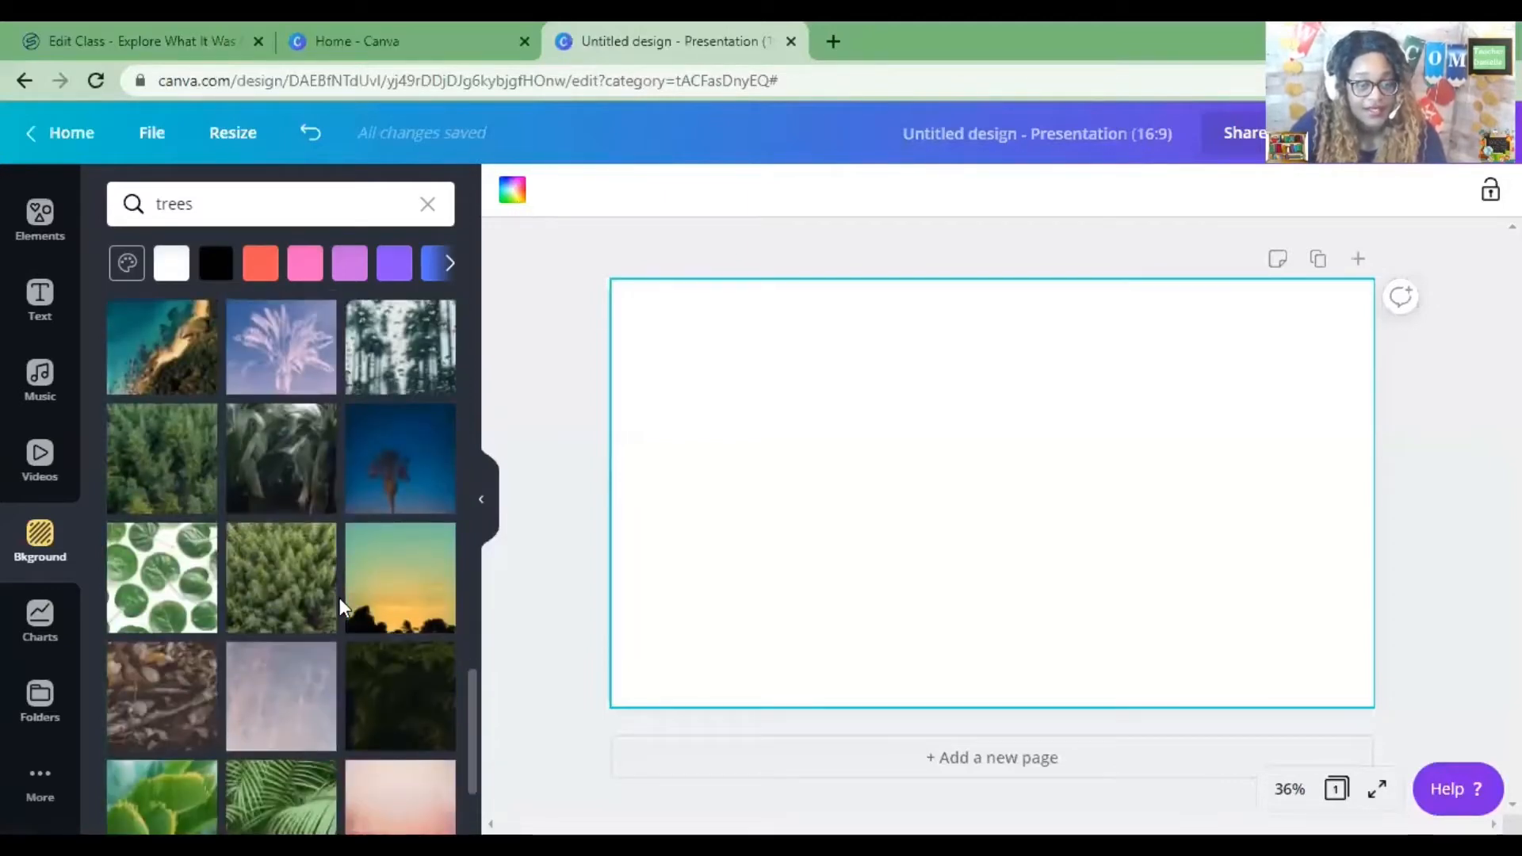
{"action": "scroll", "coordinate": [340, 598], "scroll_direction": "down", "scroll_amount": 2}
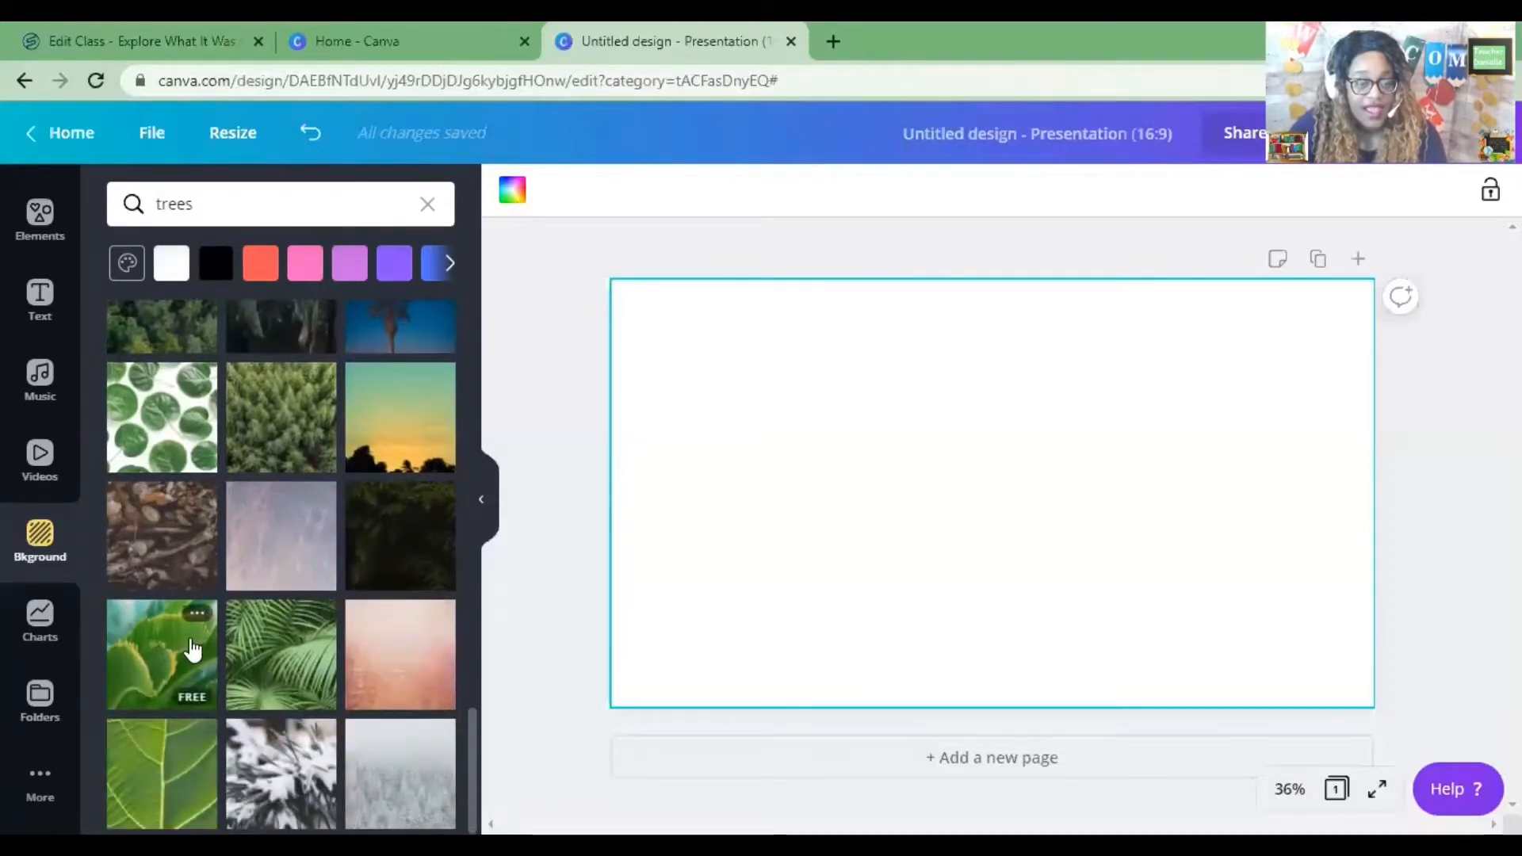
{"action": "left_click", "coordinate": [192, 650]}
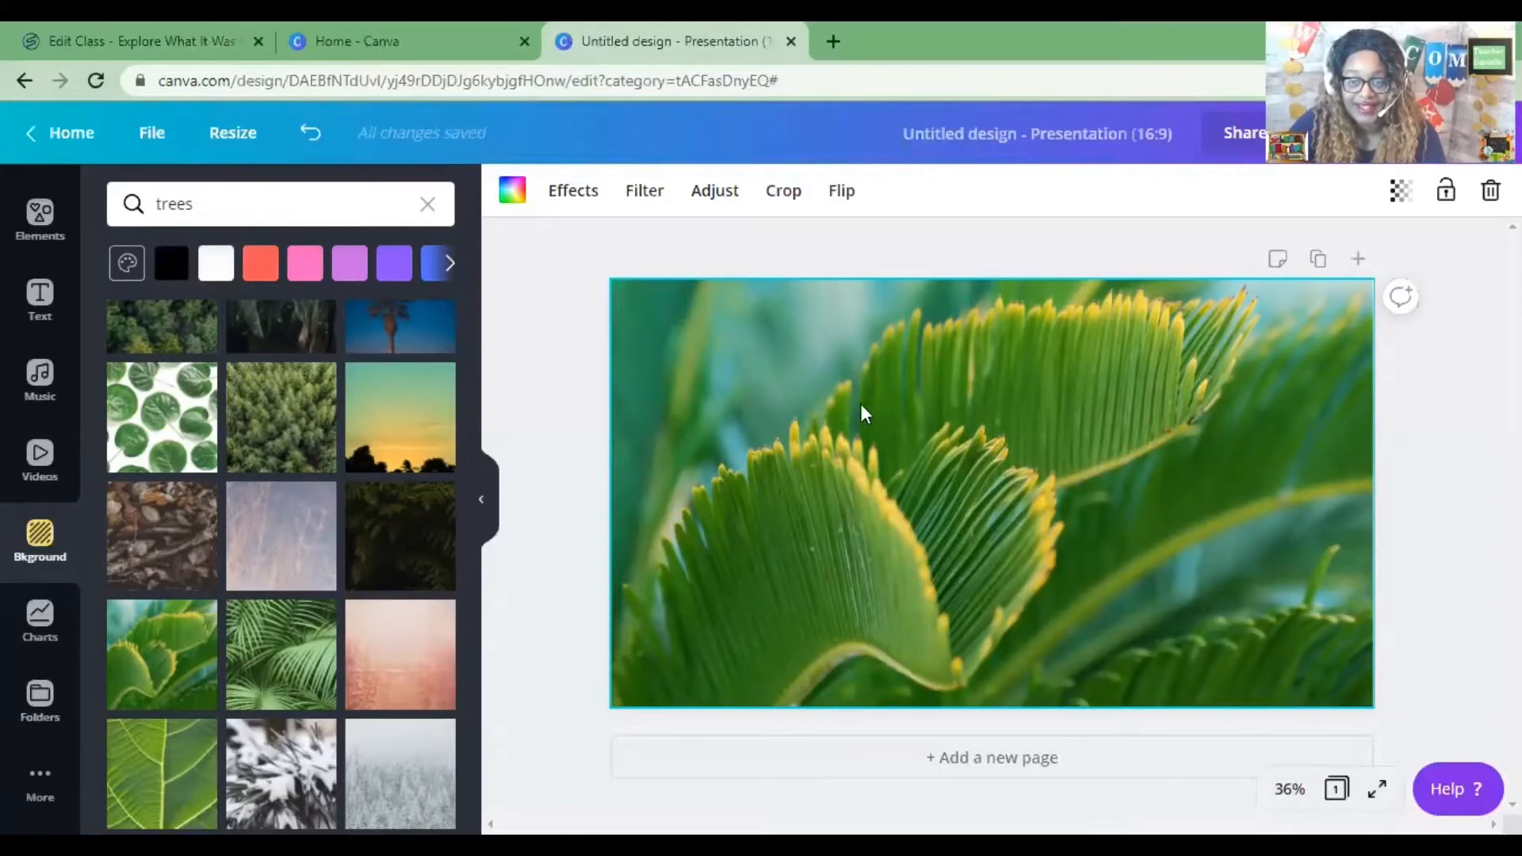
{"action": "left_click", "coordinate": [300, 684]}
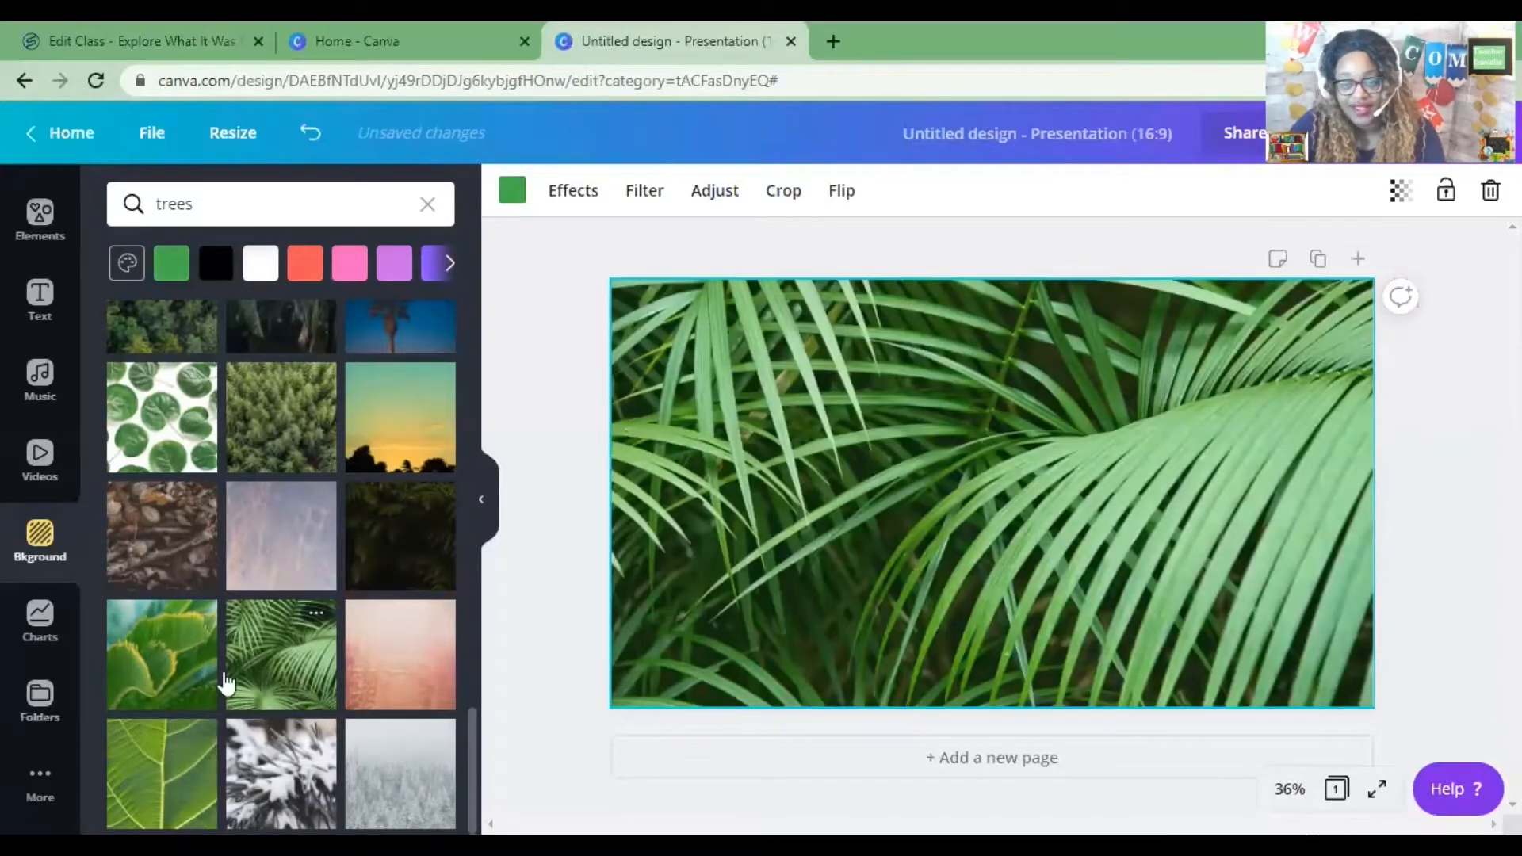
{"action": "left_click", "coordinate": [167, 670]}
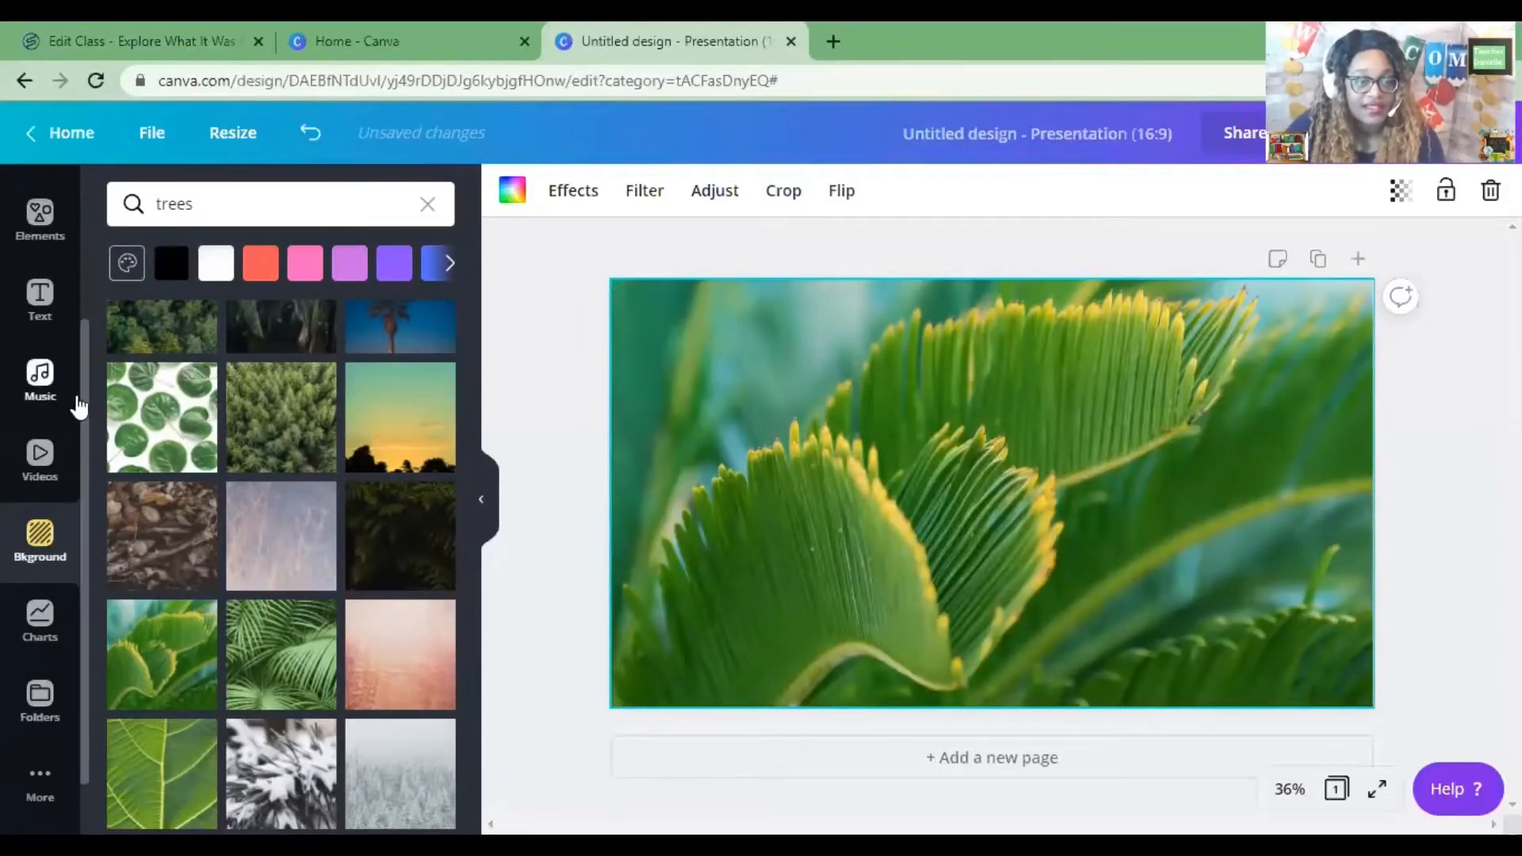
Open the elements and replace the search with dinosaurs.
{"action": "scroll", "coordinate": [55, 392], "scroll_direction": "up", "scroll_amount": 3}
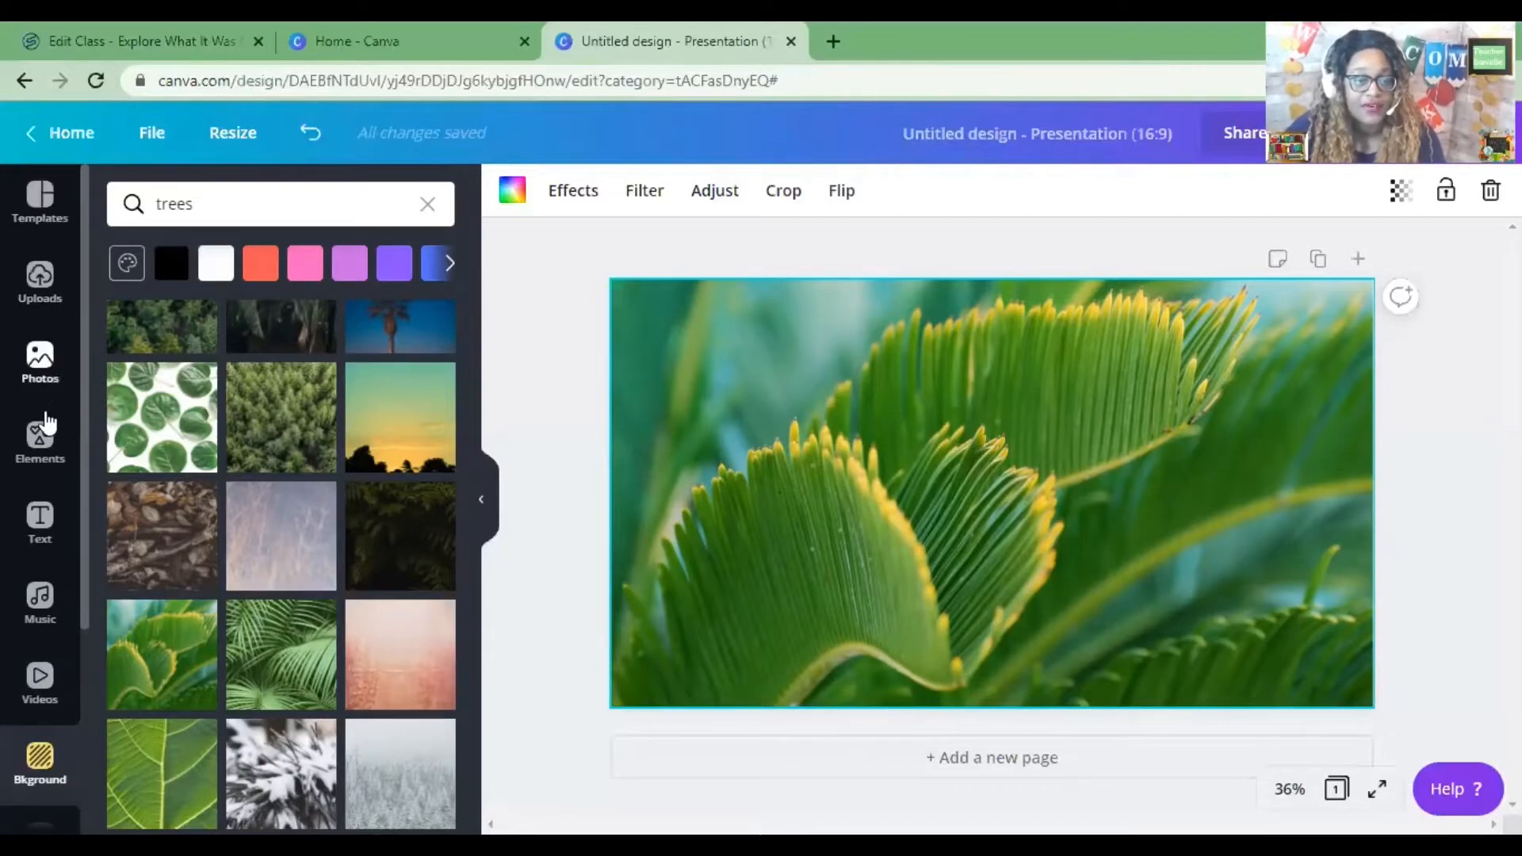
{"action": "left_click", "coordinate": [44, 444]}
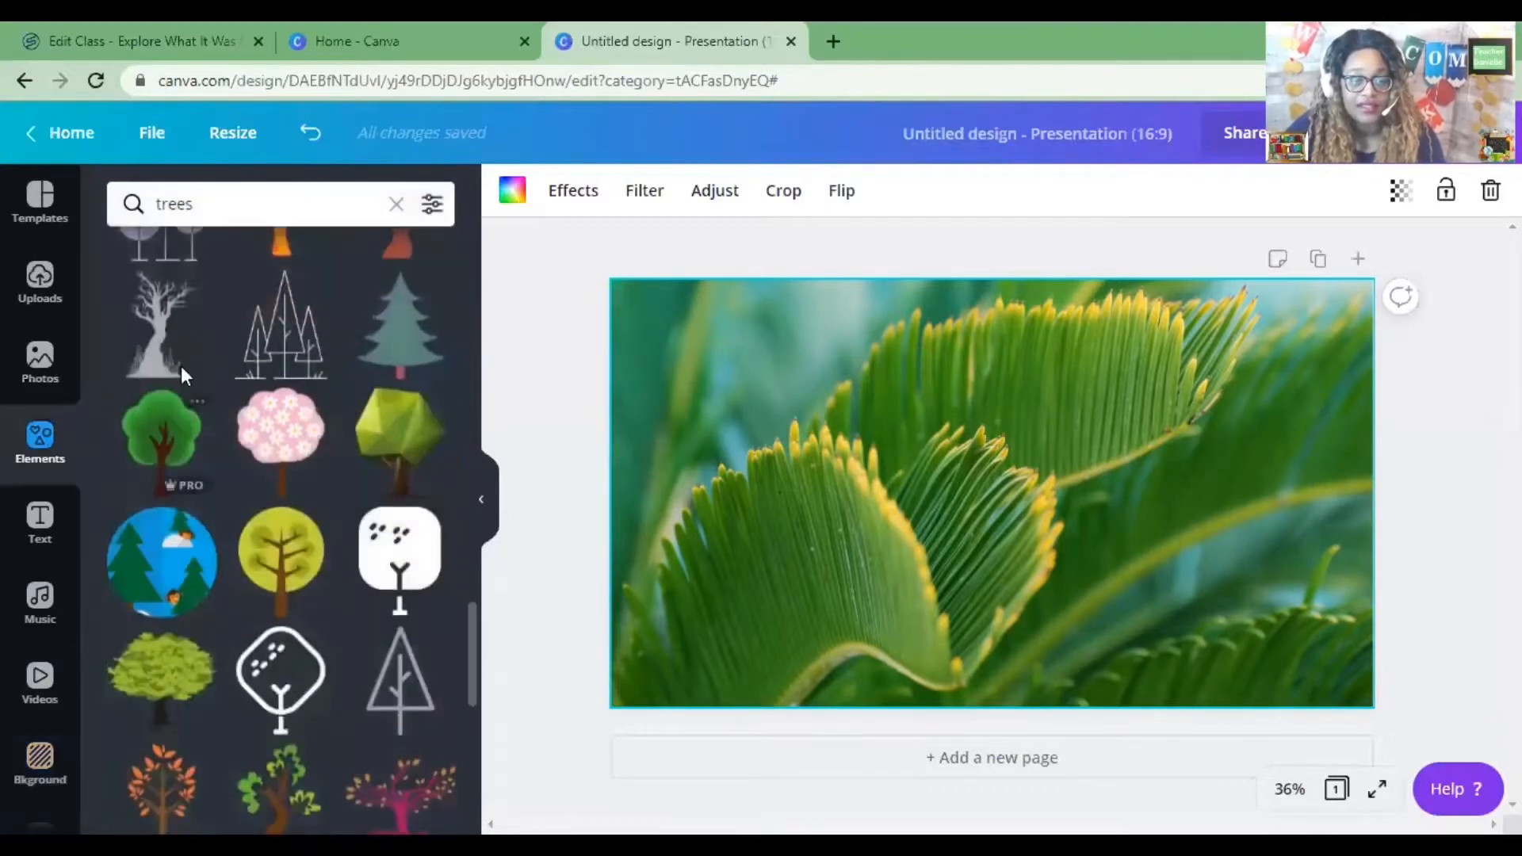
{"action": "left_click", "coordinate": [294, 204]}
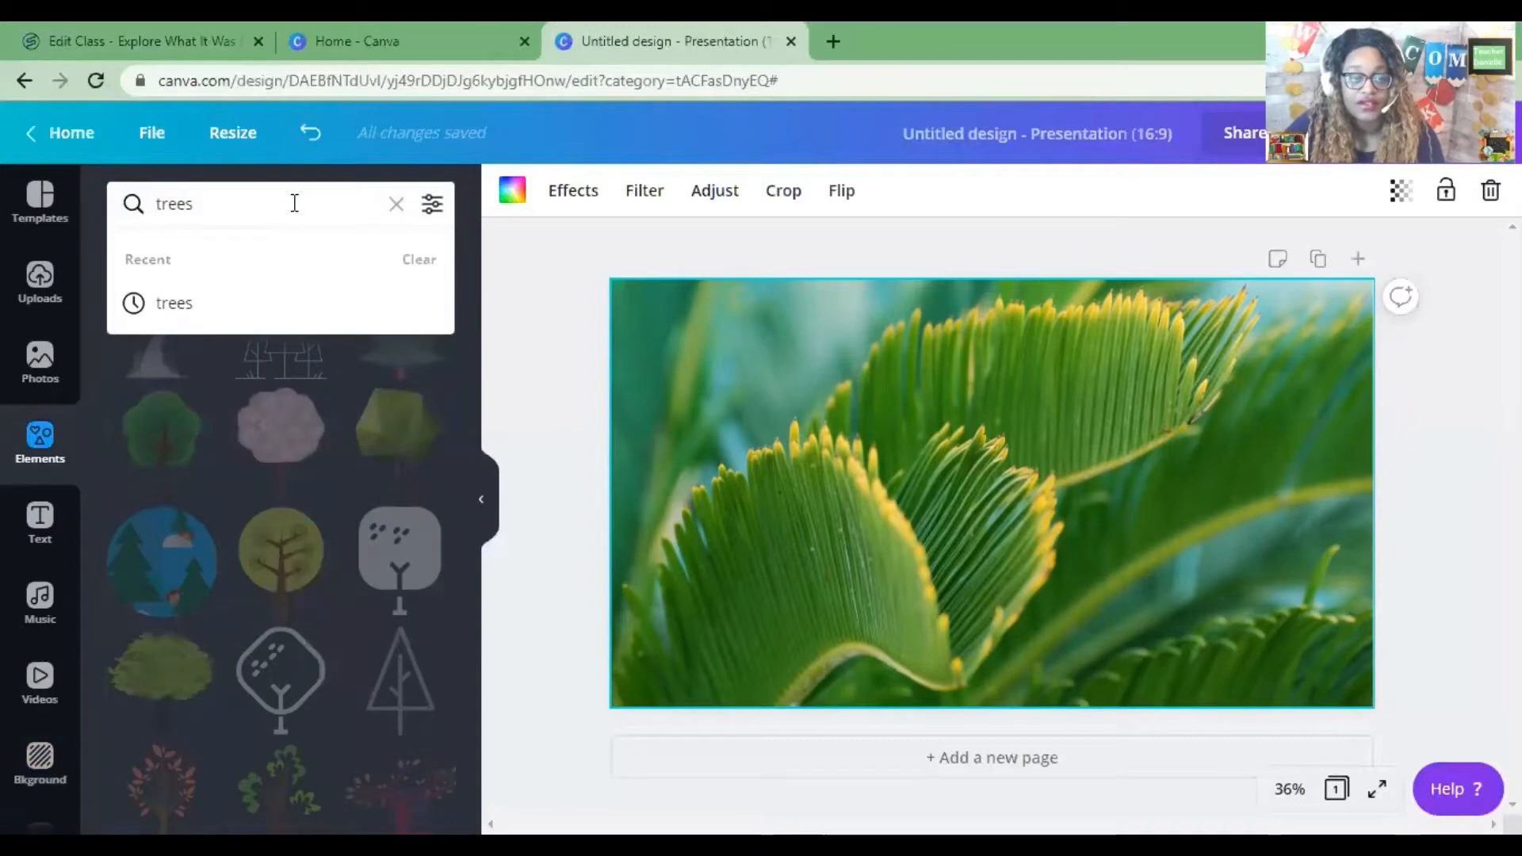
{"action": "left_click_drag", "start_coordinate": [235, 207], "coordinate": [128, 220]}
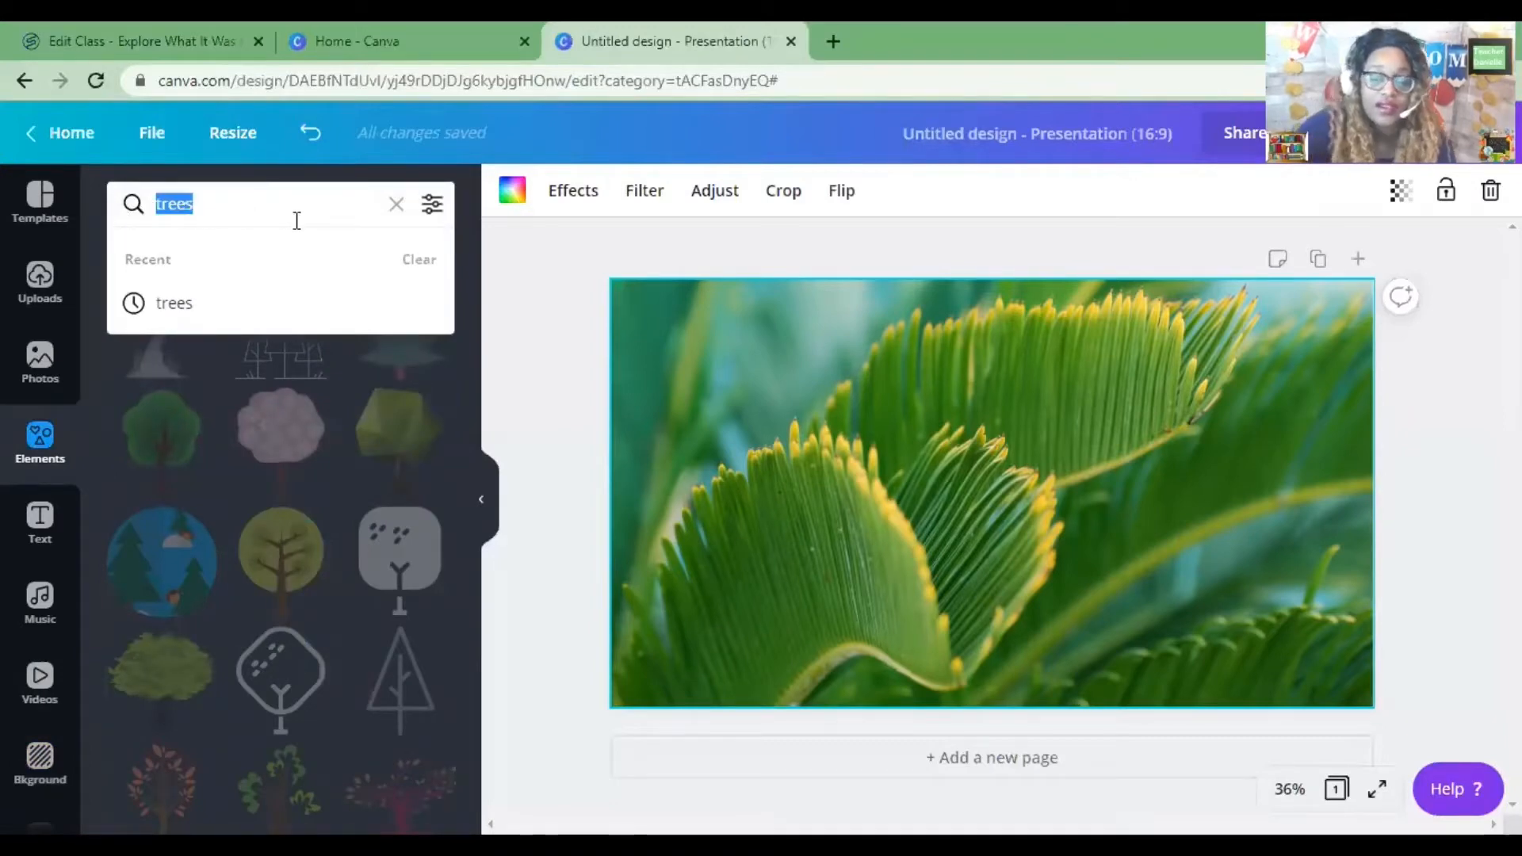
{"action": "key", "text": "BackSpace"}
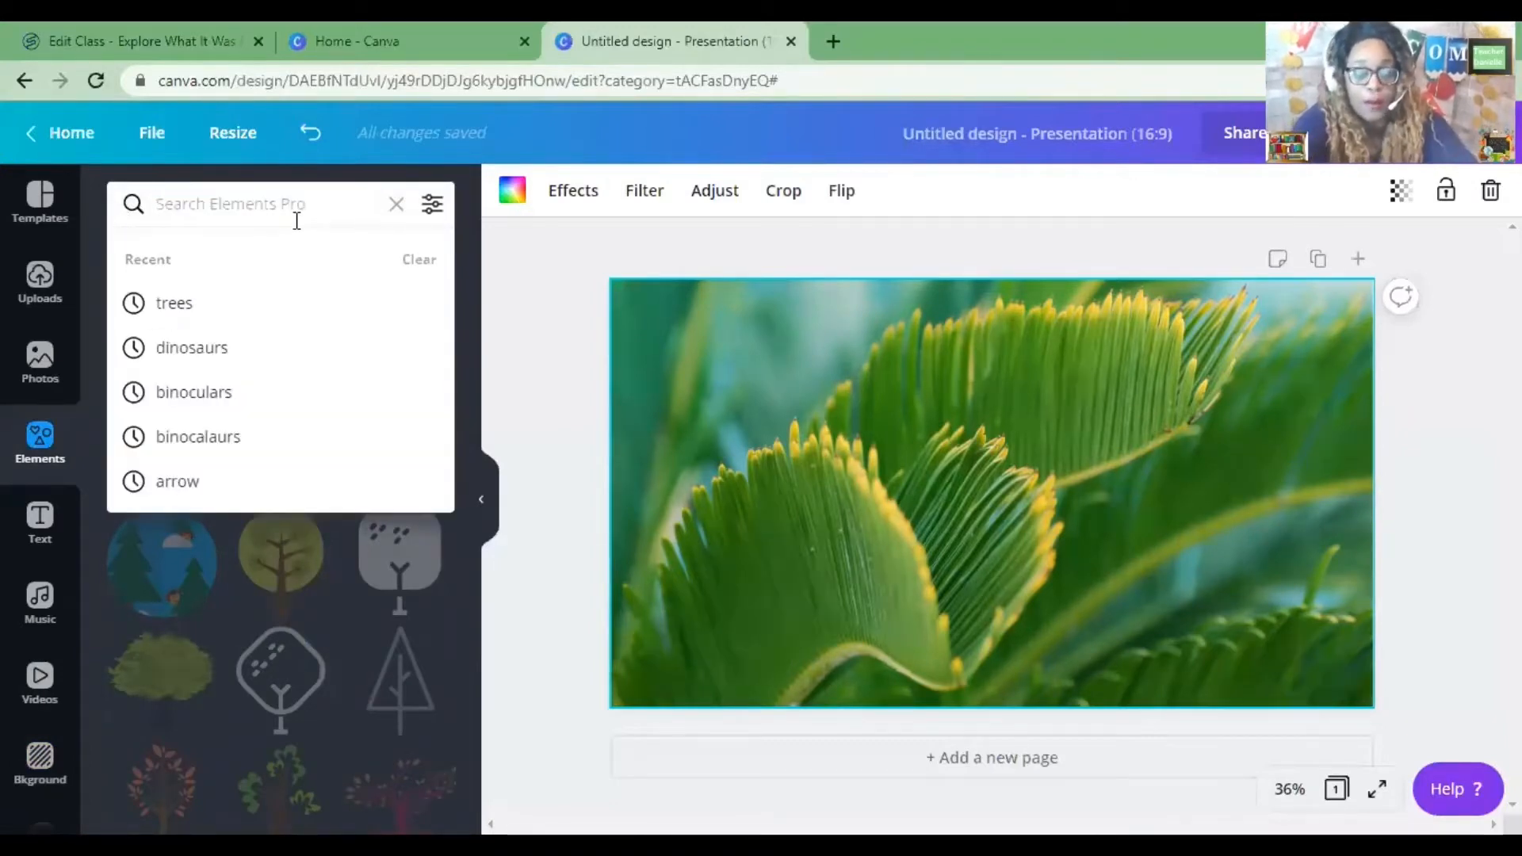
{"action": "type", "text": "dino"}
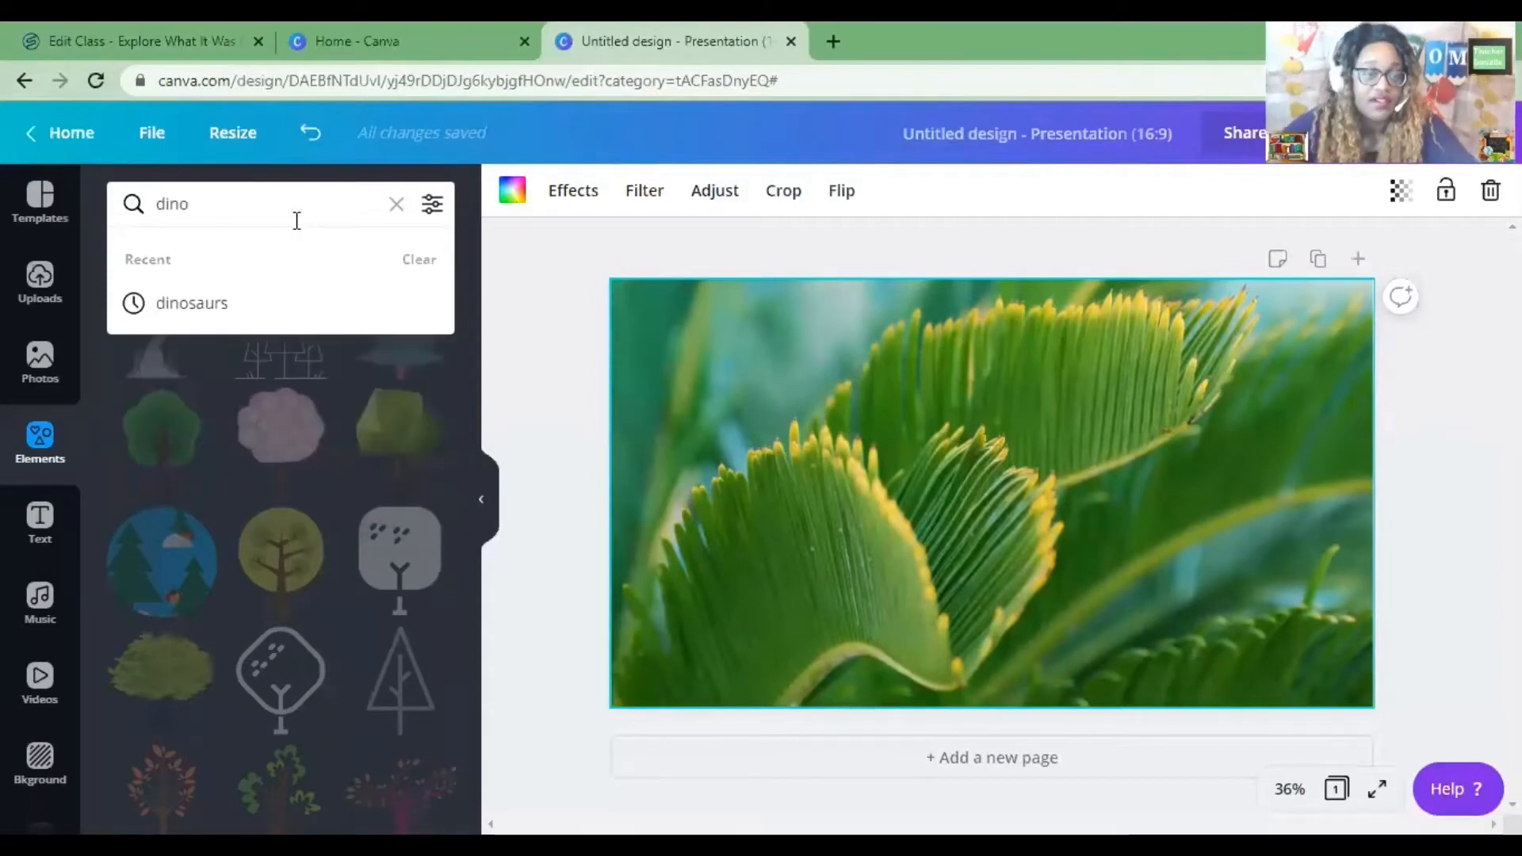
{"action": "left_click", "coordinate": [248, 302]}
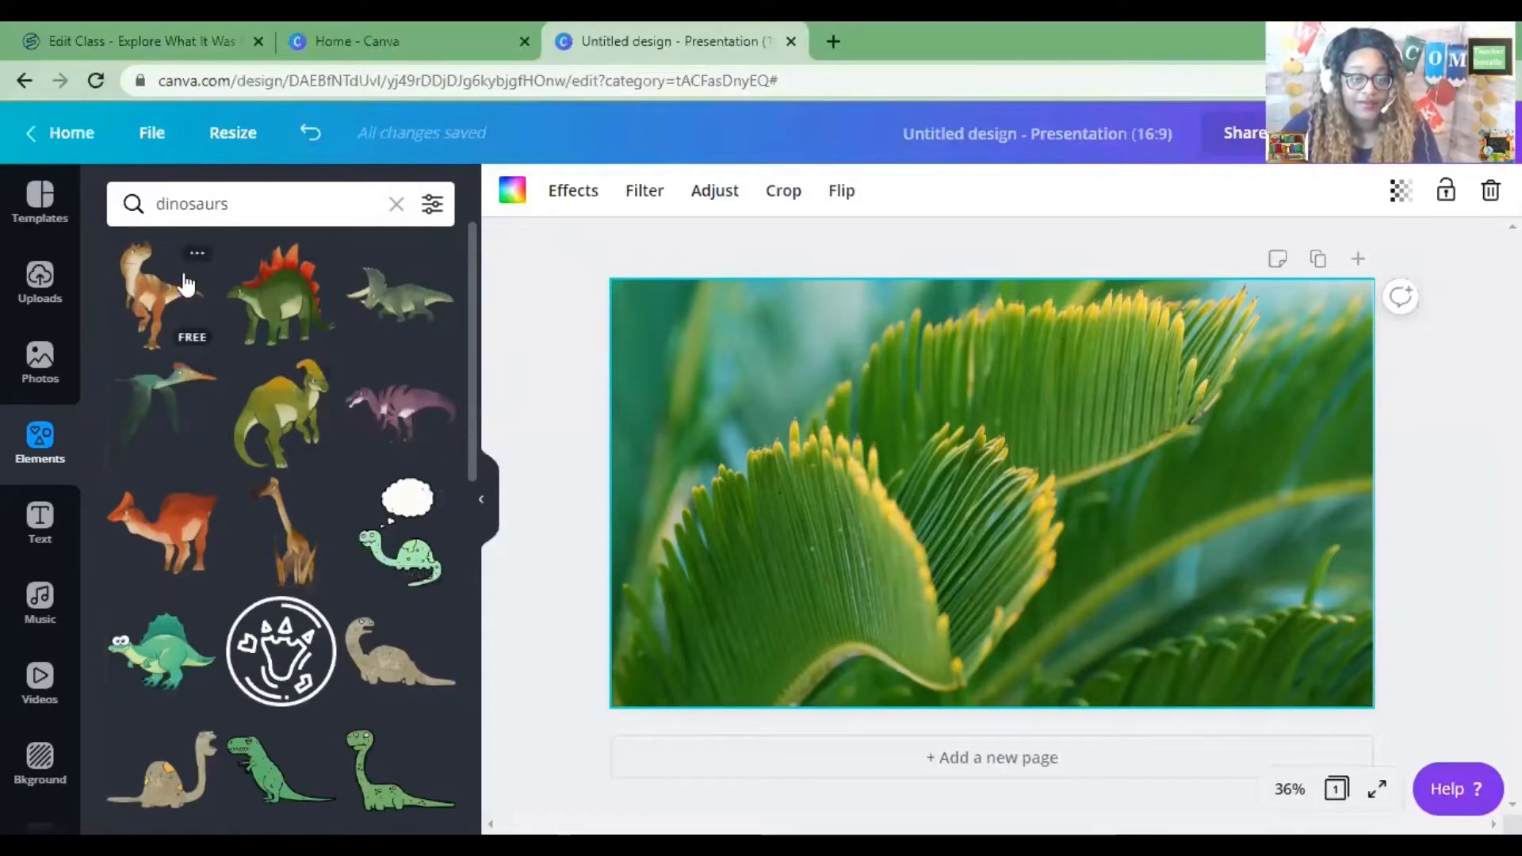
Browse the dinosaur elements and add the brown standing dinosaur to the slide.
{"action": "scroll", "coordinate": [300, 400], "scroll_direction": "down", "scroll_amount": 1}
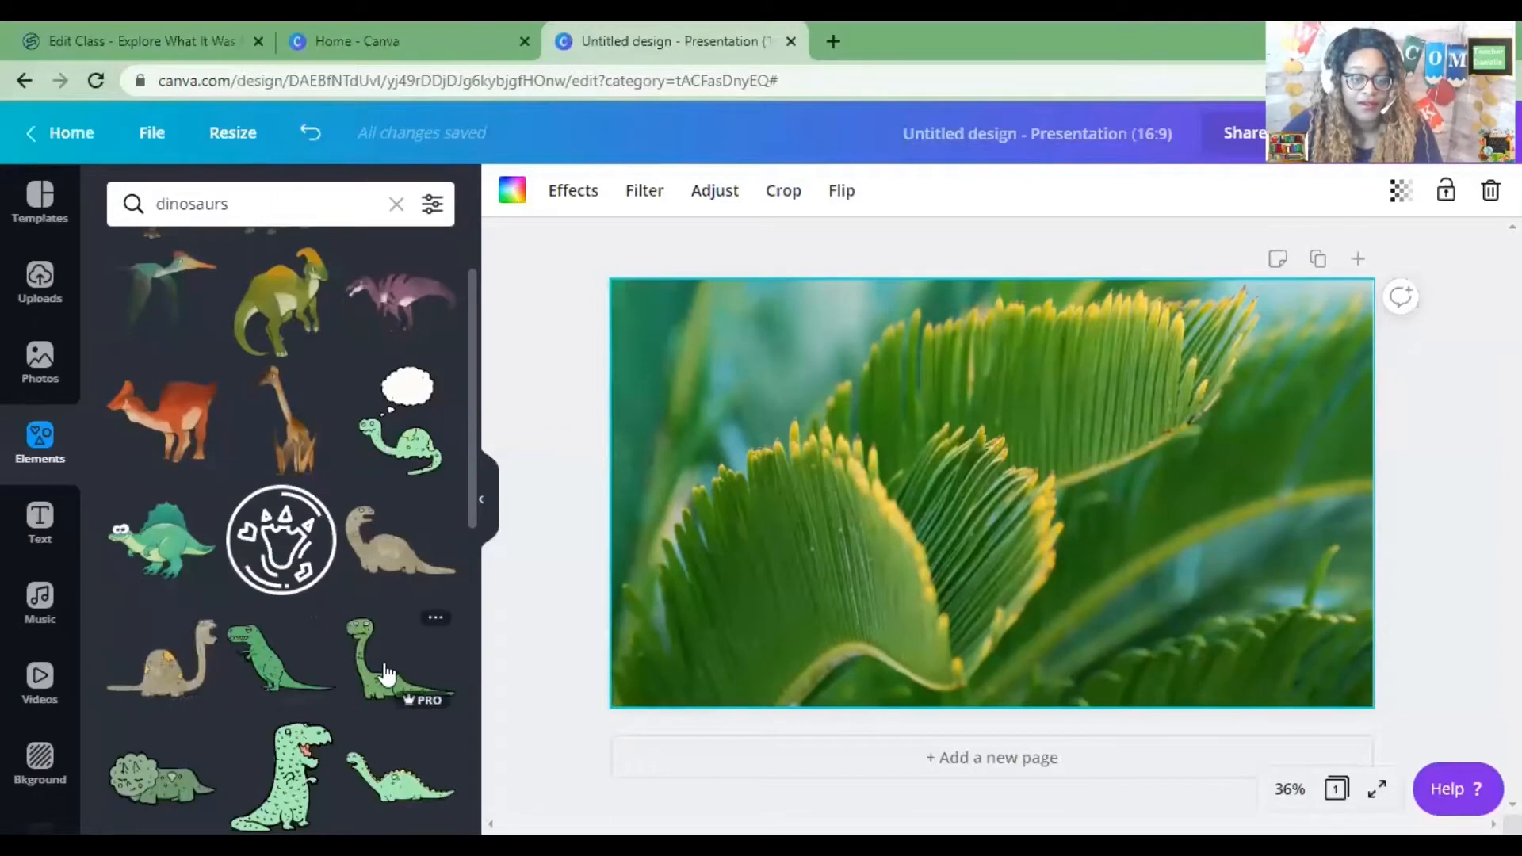
{"action": "scroll", "coordinate": [391, 555], "scroll_direction": "down", "scroll_amount": 2}
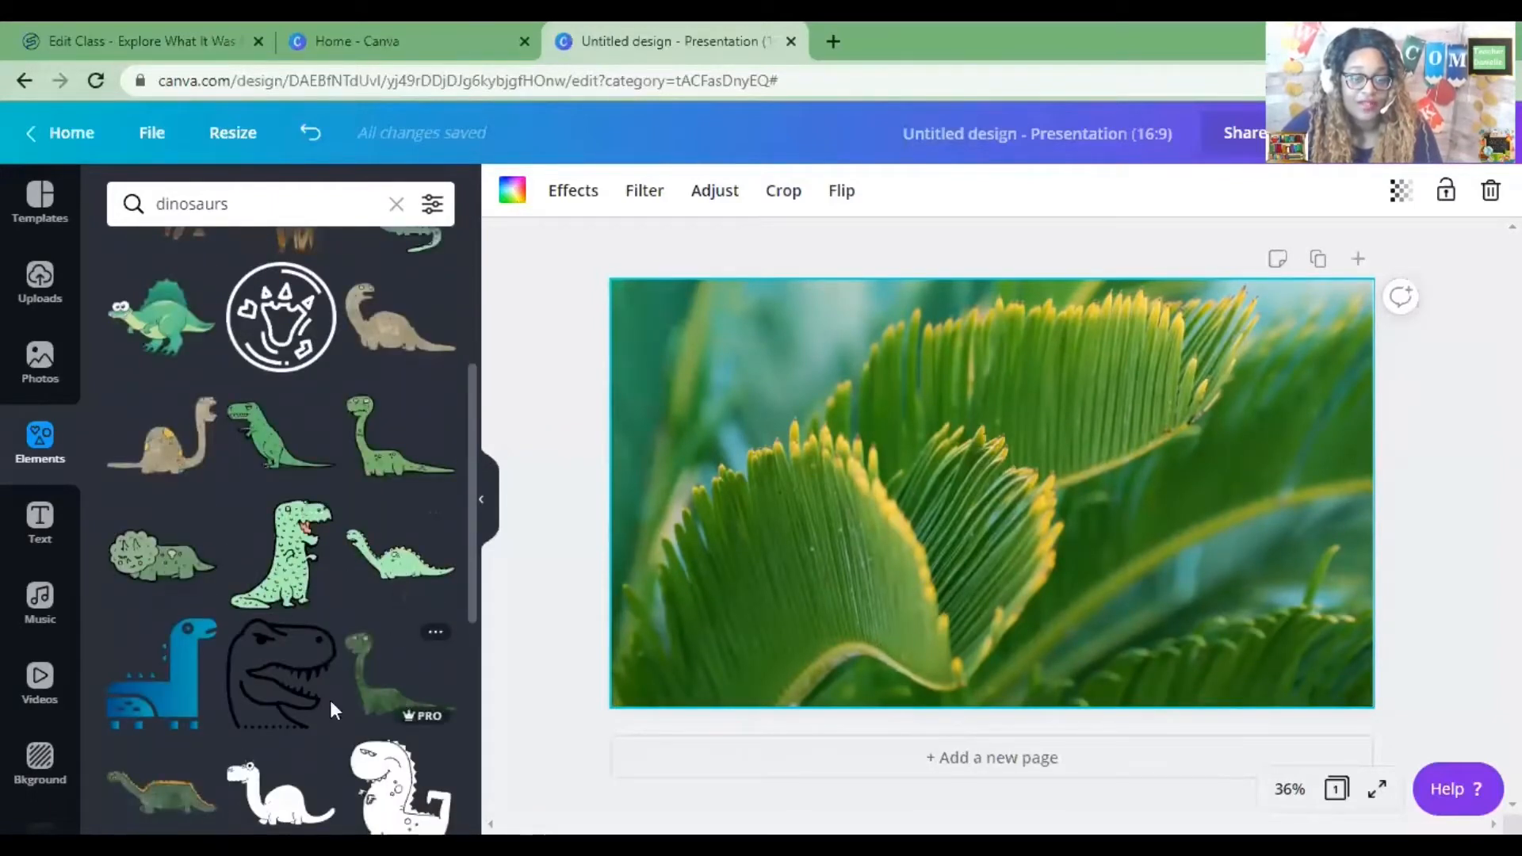
{"action": "scroll", "coordinate": [283, 543], "scroll_direction": "up", "scroll_amount": 2}
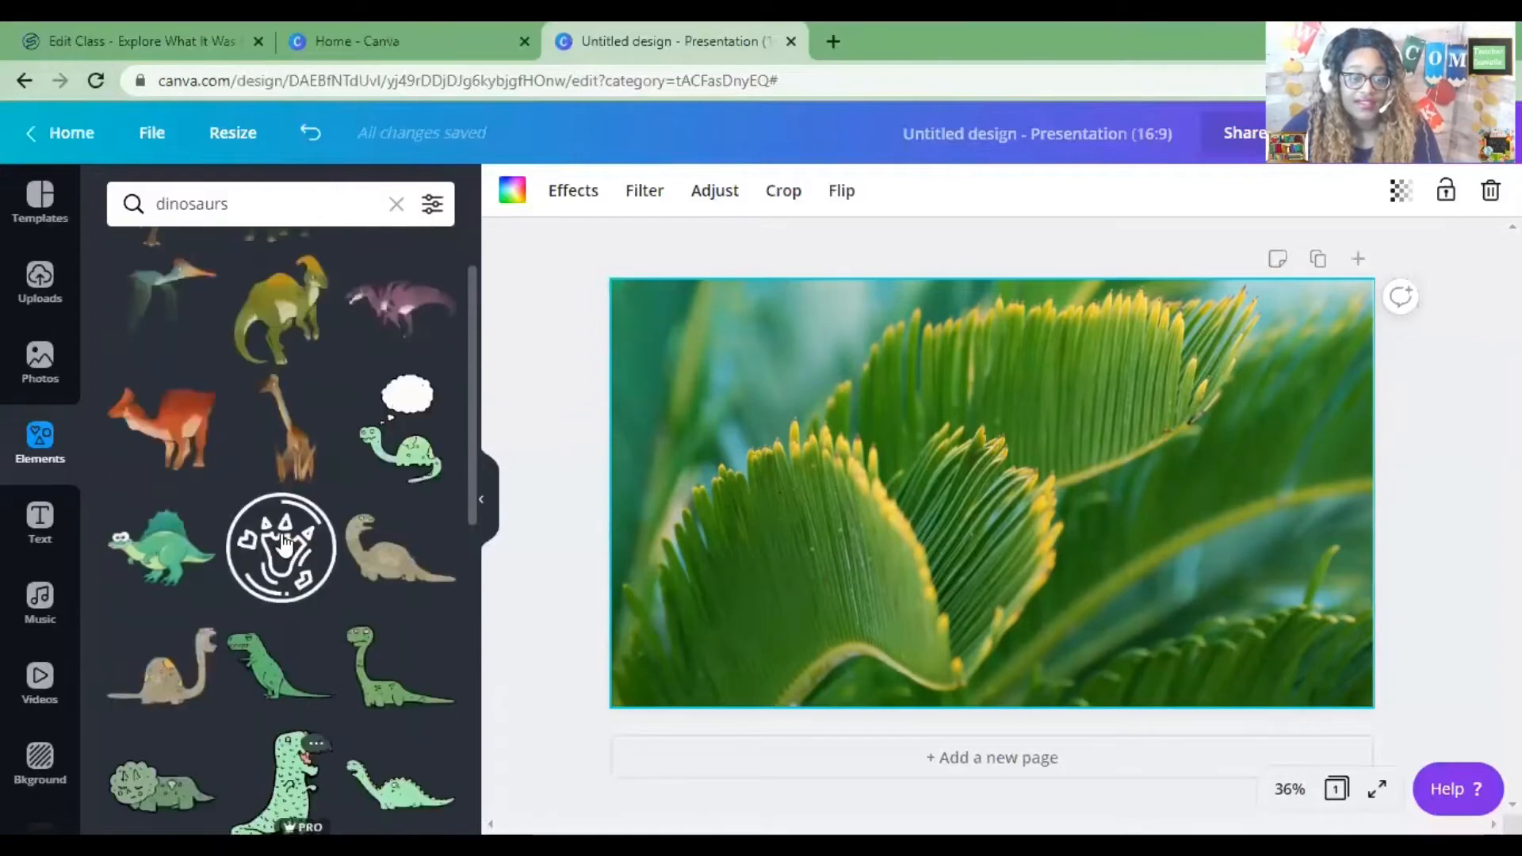
{"action": "scroll", "coordinate": [283, 543], "scroll_direction": "up", "scroll_amount": 1}
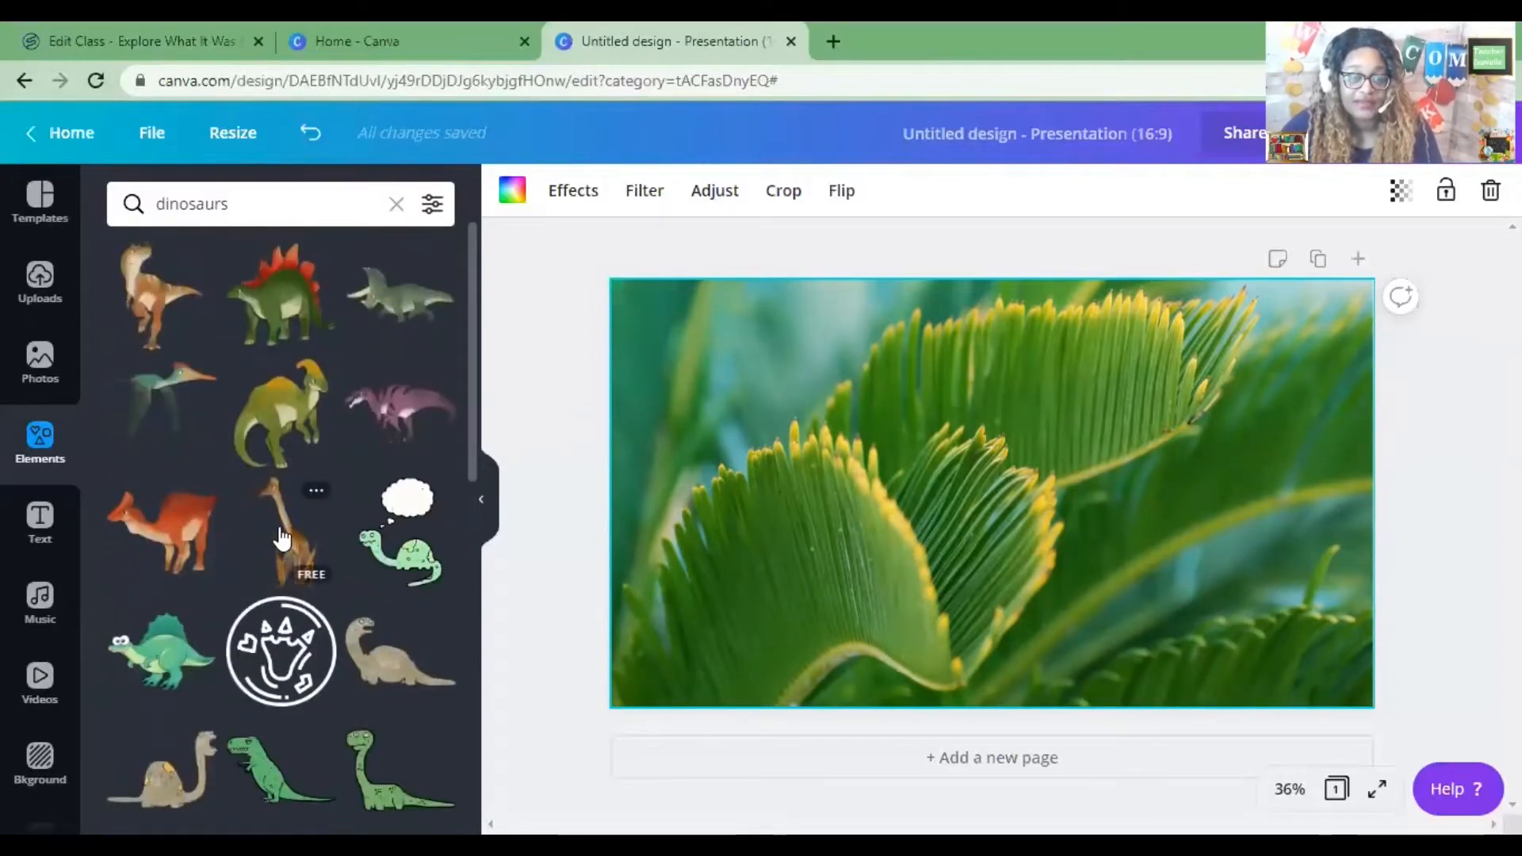
{"action": "scroll", "coordinate": [282, 539], "scroll_direction": "down", "scroll_amount": 6}
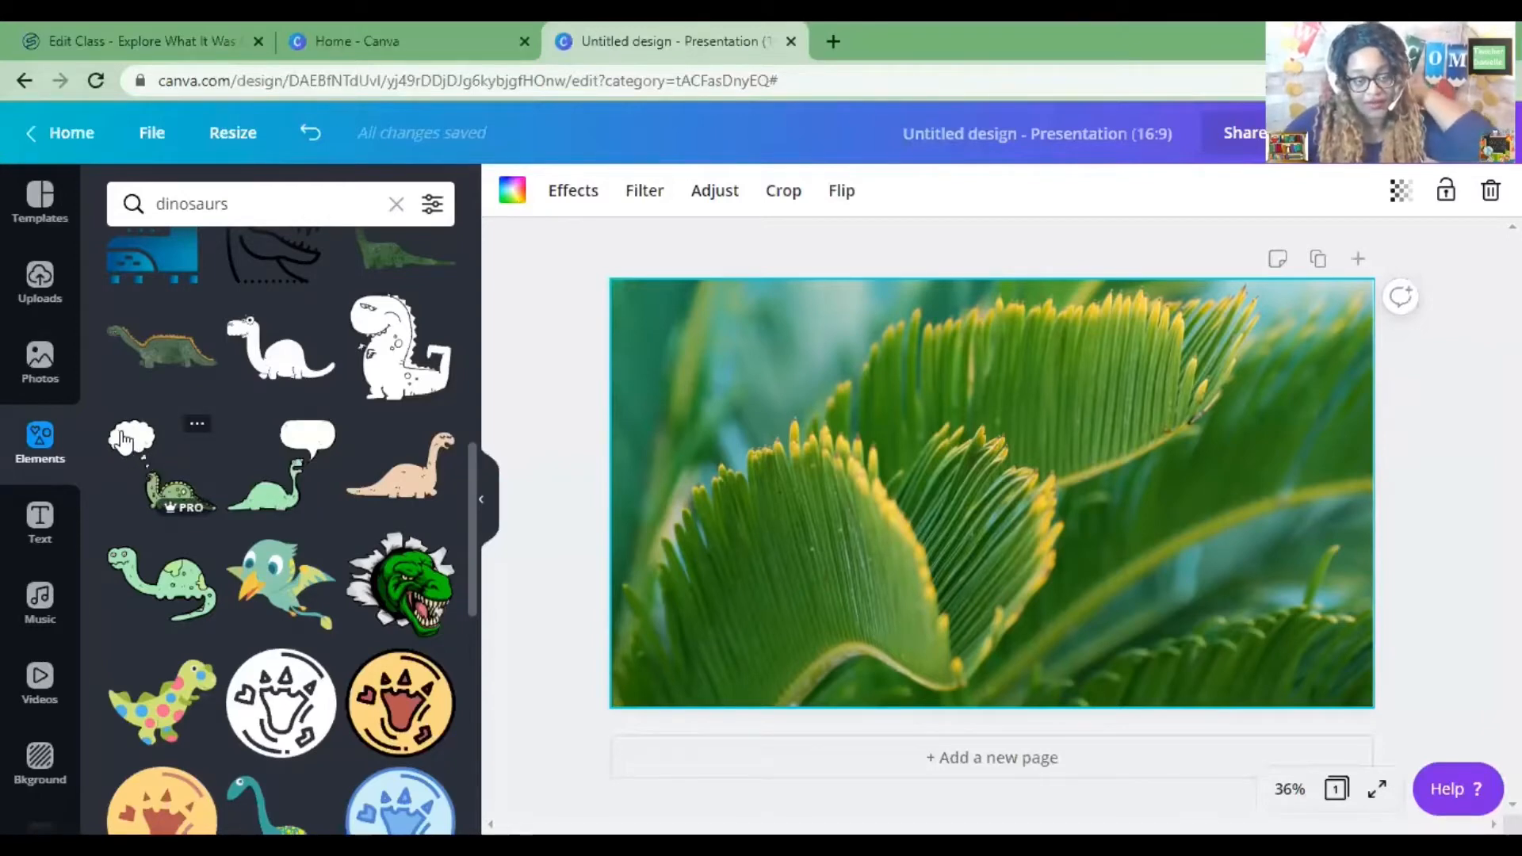
{"action": "scroll", "coordinate": [228, 449], "scroll_direction": "up", "scroll_amount": 10}
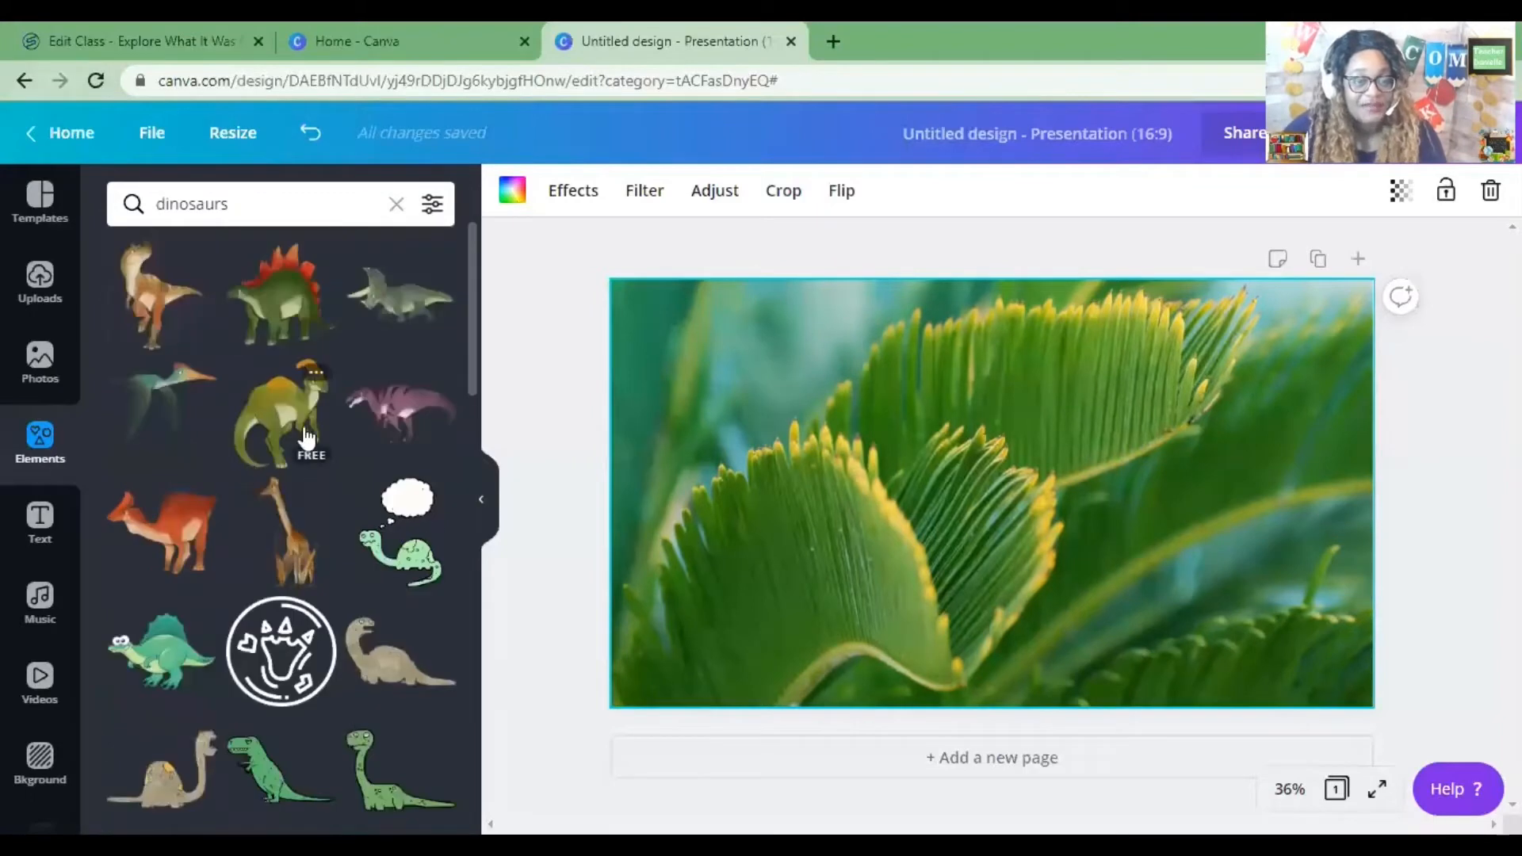
{"action": "left_click", "coordinate": [176, 305]}
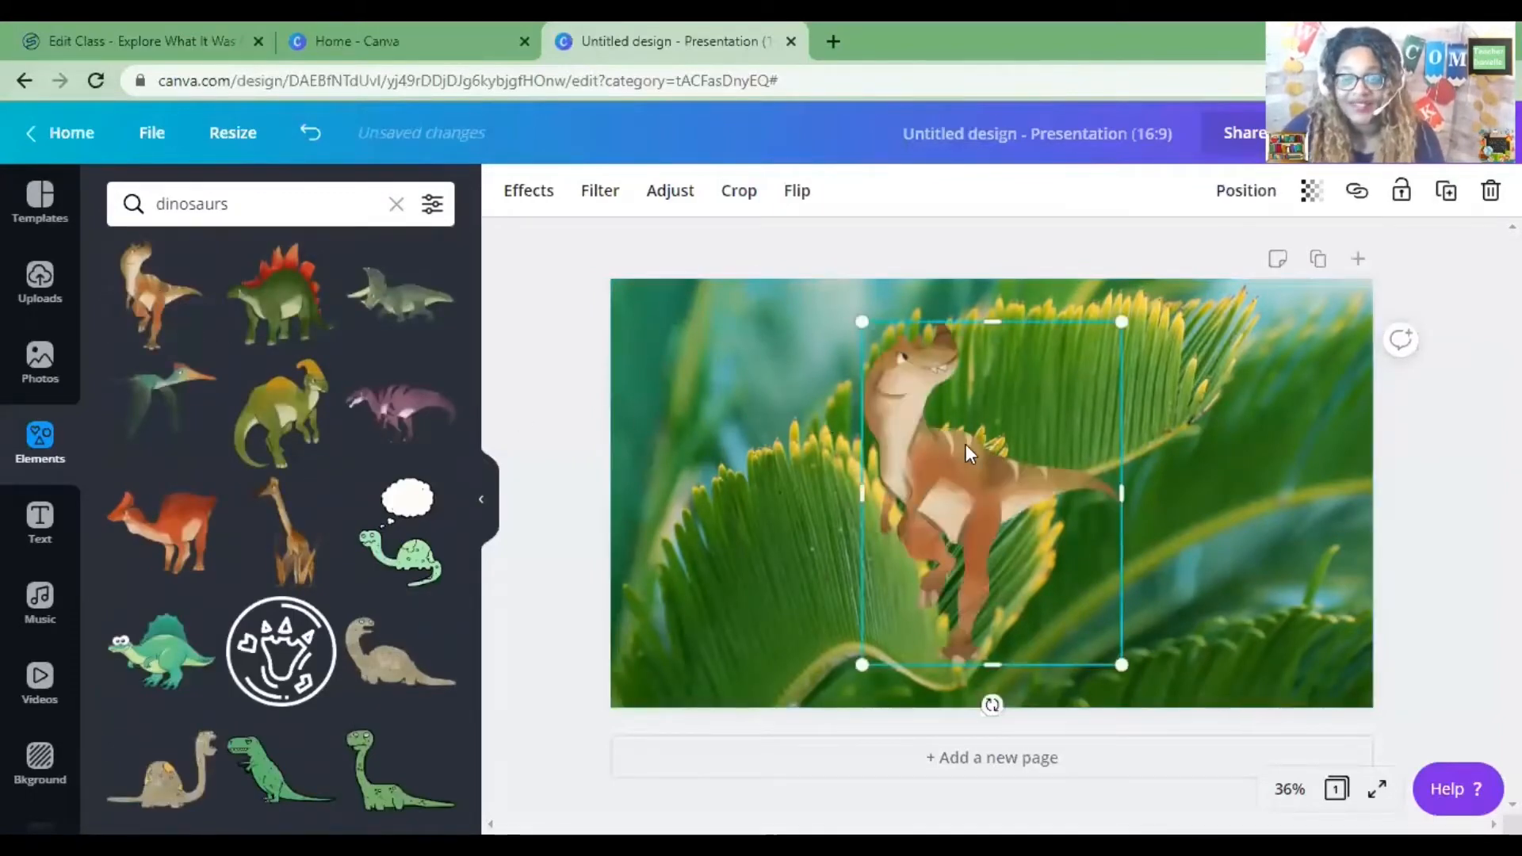
Move the dinosaur to the slide's left edge and flip it horizontally, after flipping it vertically and back.
{"action": "left_click_drag", "start_coordinate": [966, 445], "coordinate": [719, 468]}
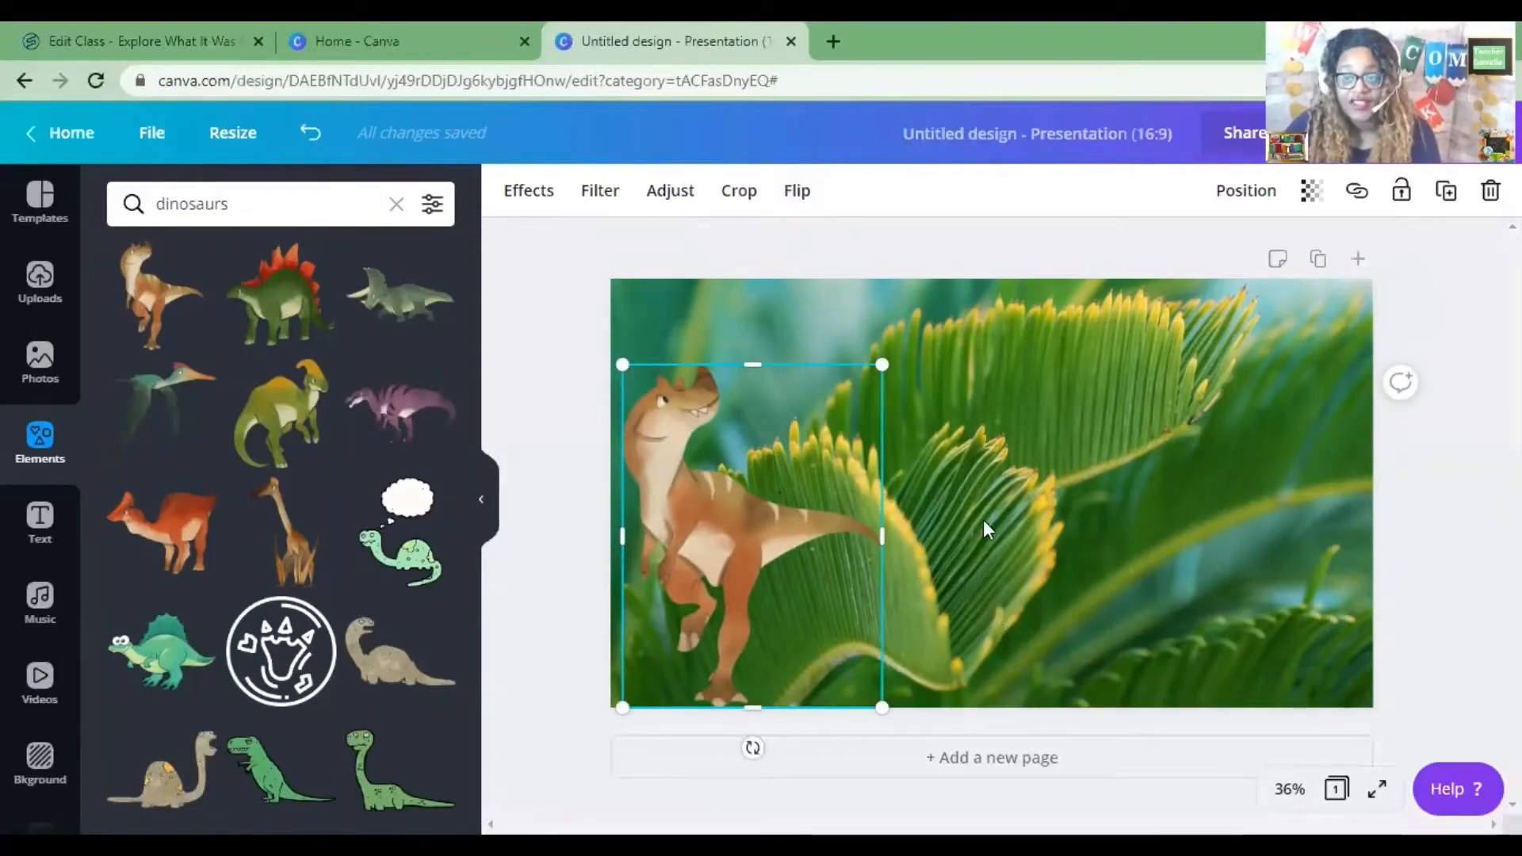
{"action": "left_click", "coordinate": [810, 204]}
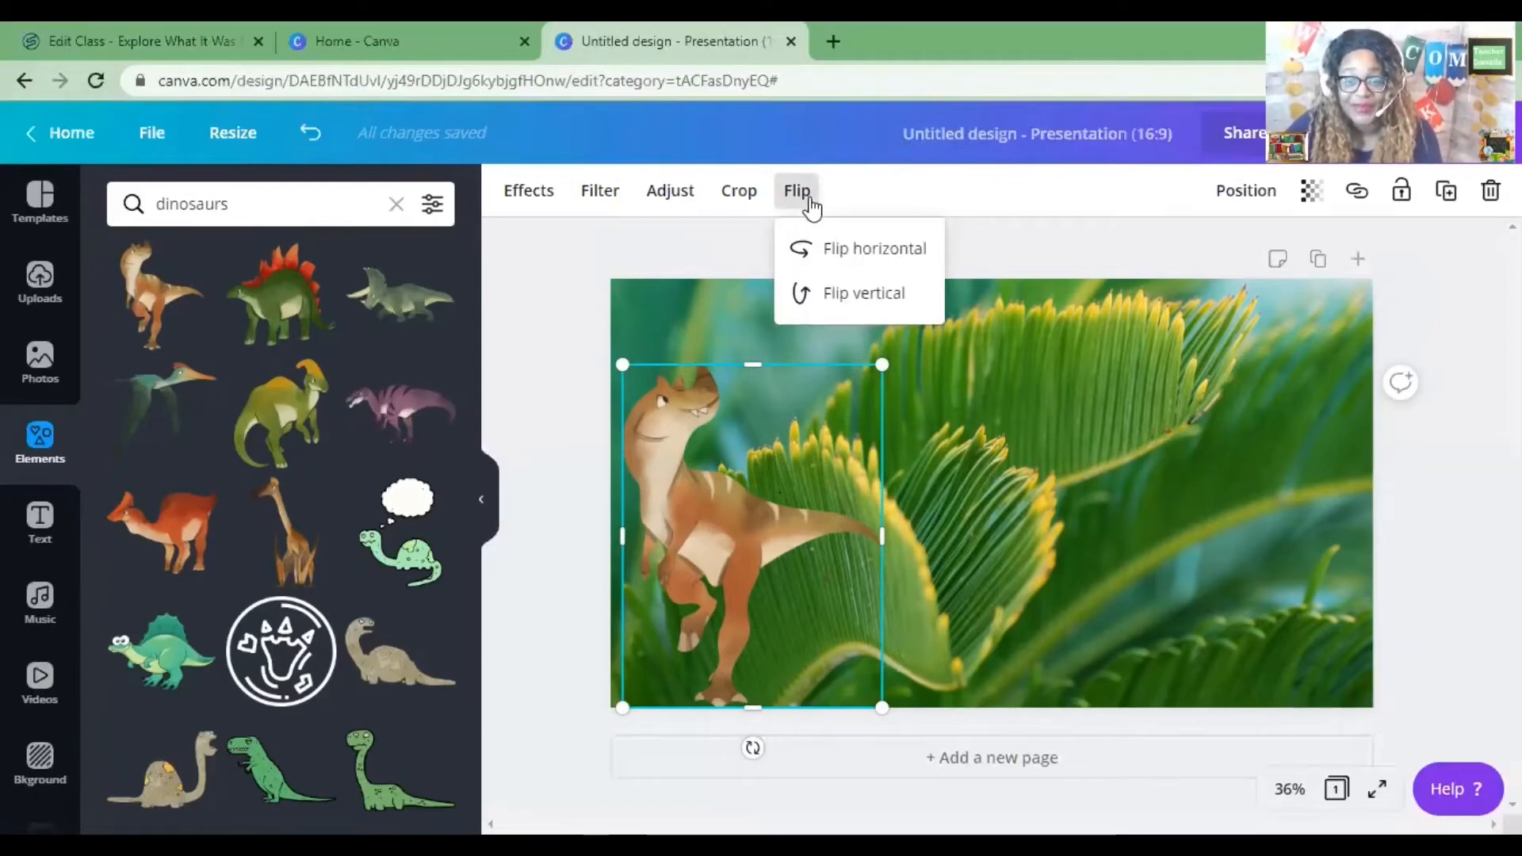
{"action": "left_click", "coordinate": [880, 299]}
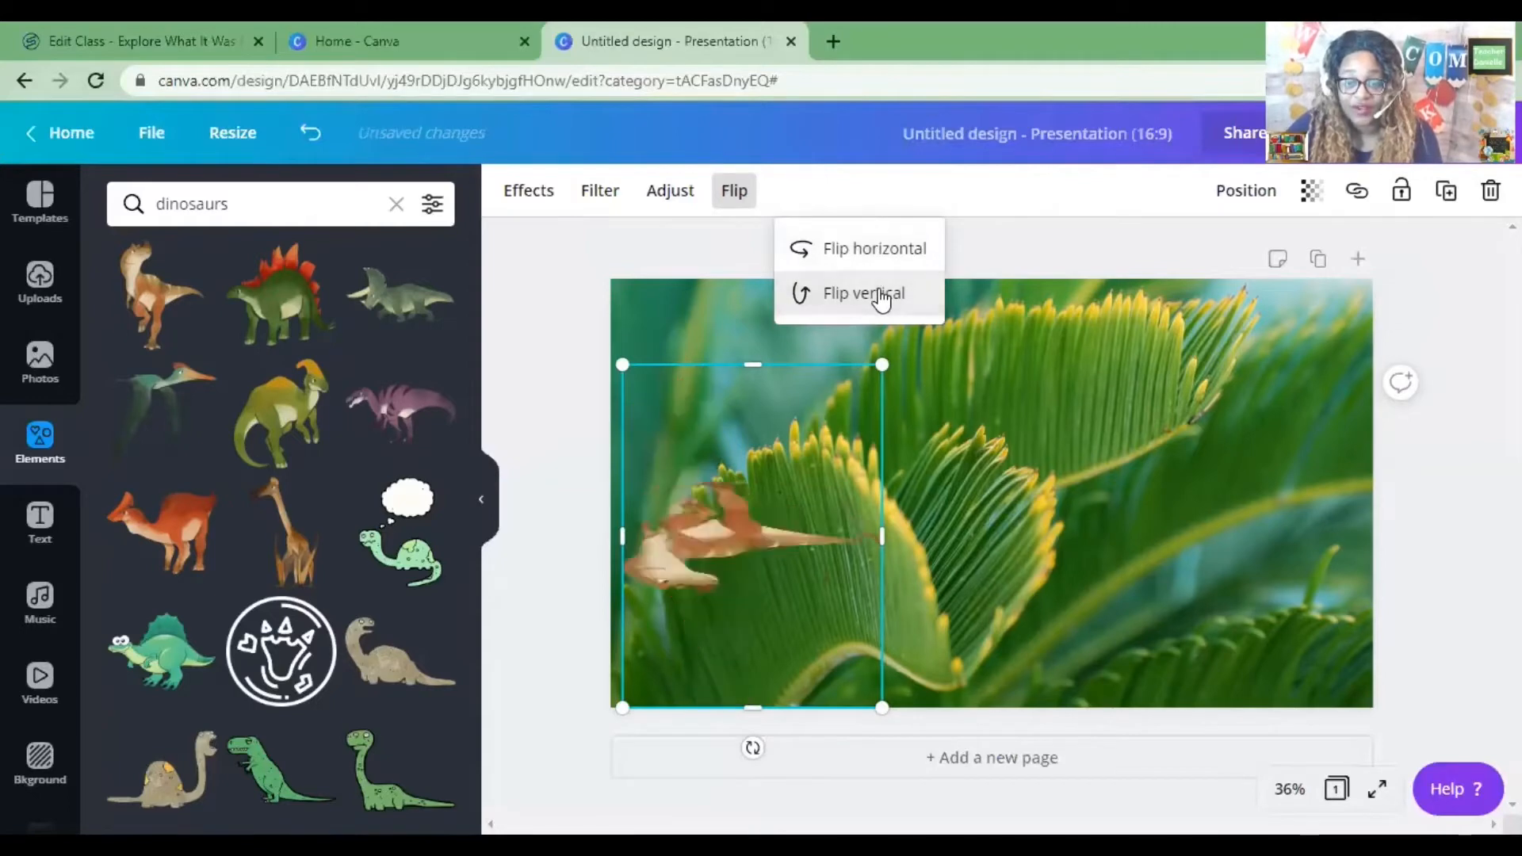
{"action": "left_click", "coordinate": [881, 297]}
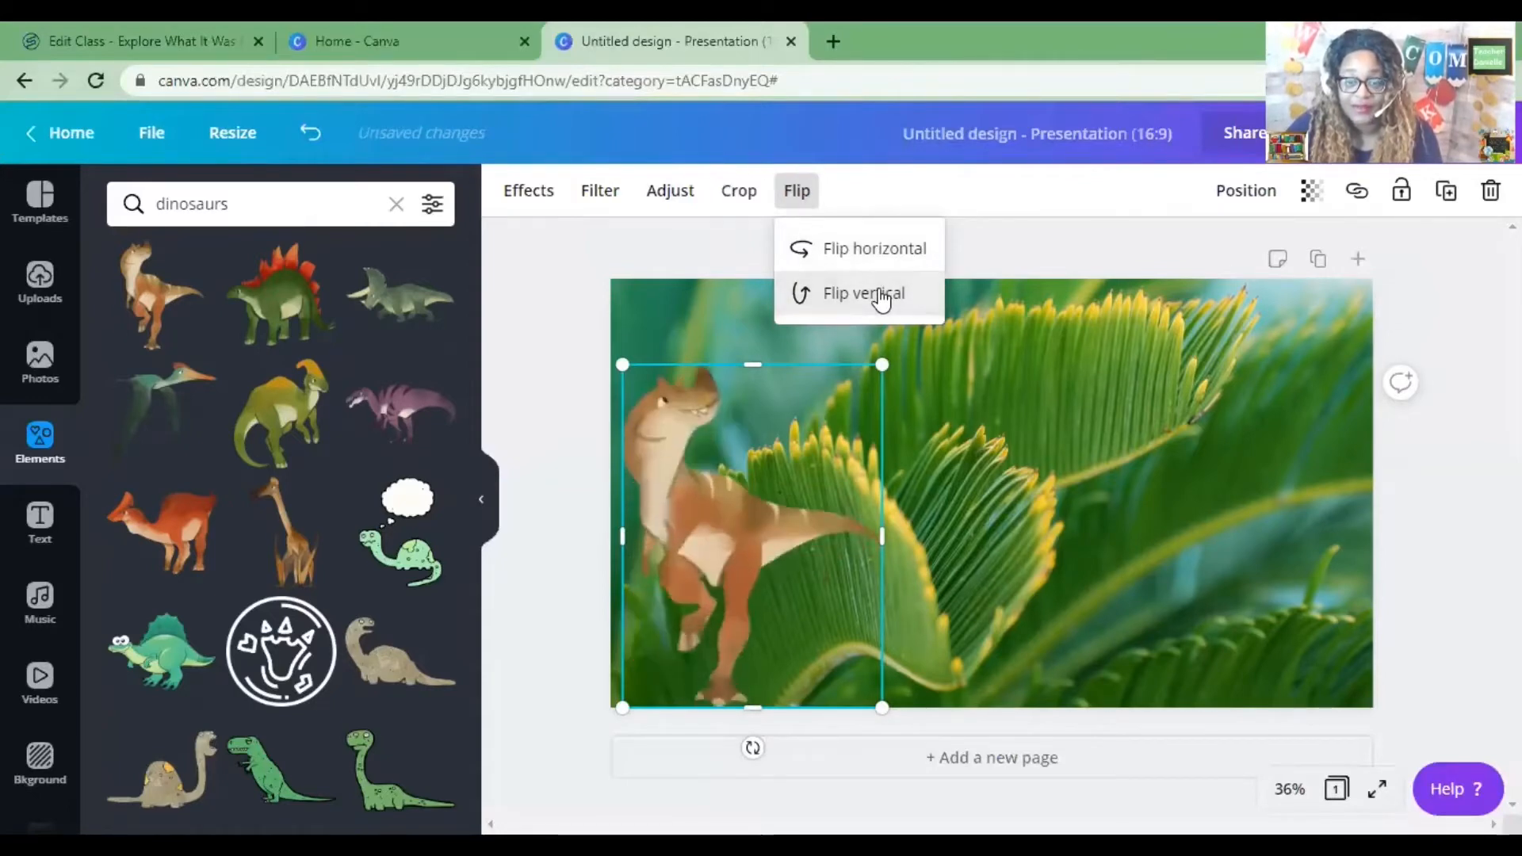
{"action": "left_click", "coordinate": [877, 256]}
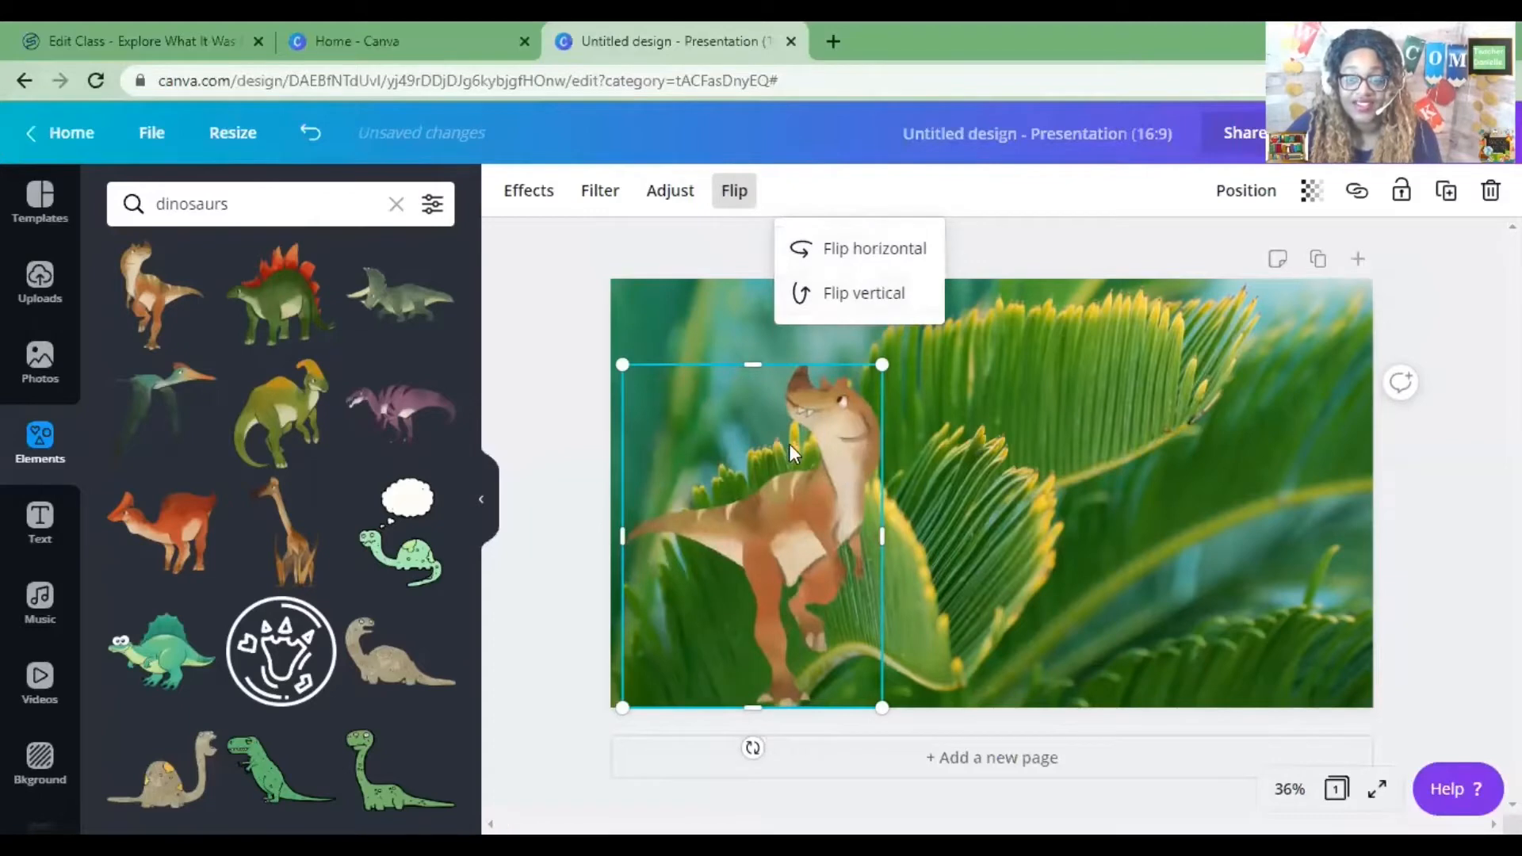
Move the dinosaur to the lower-right corner of the slide.
{"action": "left_click_drag", "start_coordinate": [829, 466], "coordinate": [1324, 438]}
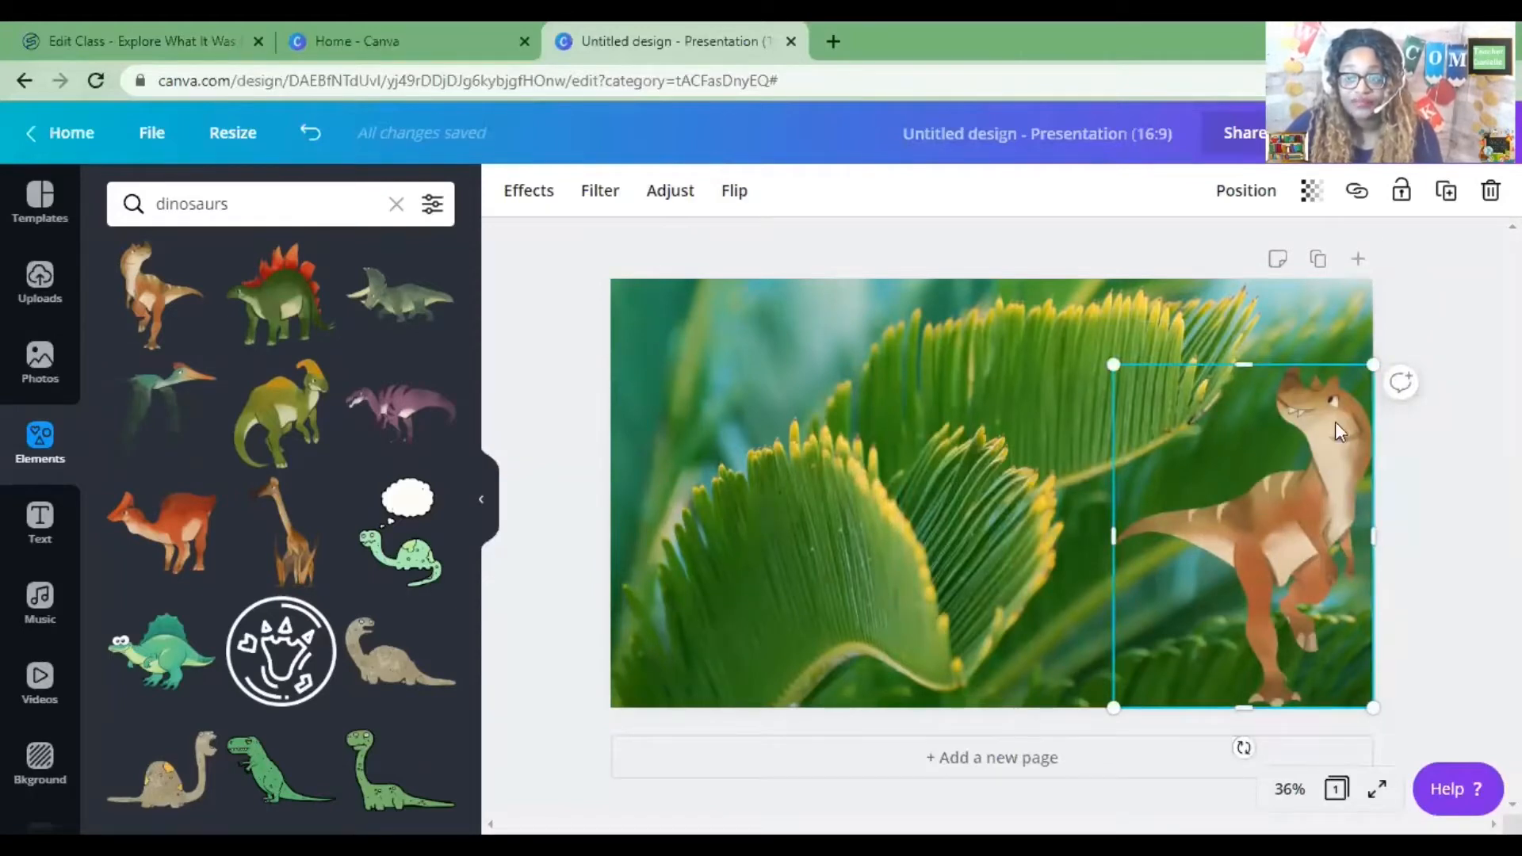
{"action": "mouse_move", "coordinate": [1320, 468]}
{"action": "left_mouse_down"}
{"action": "mouse_move", "coordinate": [816, 470]}
{"action": "mouse_move", "coordinate": [1316, 489]}
{"action": "left_mouse_up"}
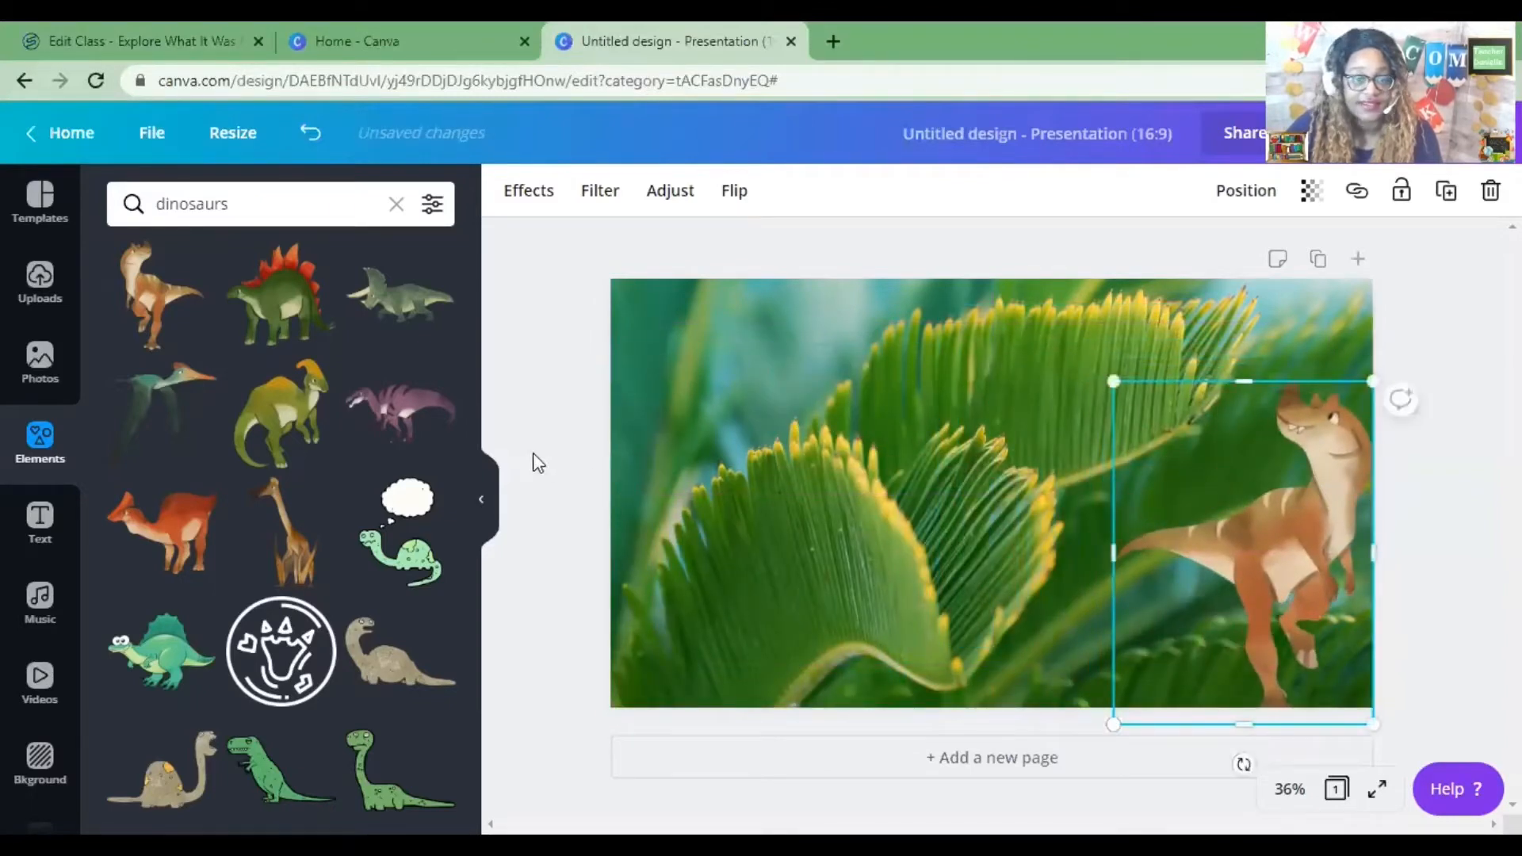
Add the green crested dinosaur, shrink it and place it in the slide's lower-left corner.
{"action": "left_click", "coordinate": [297, 446]}
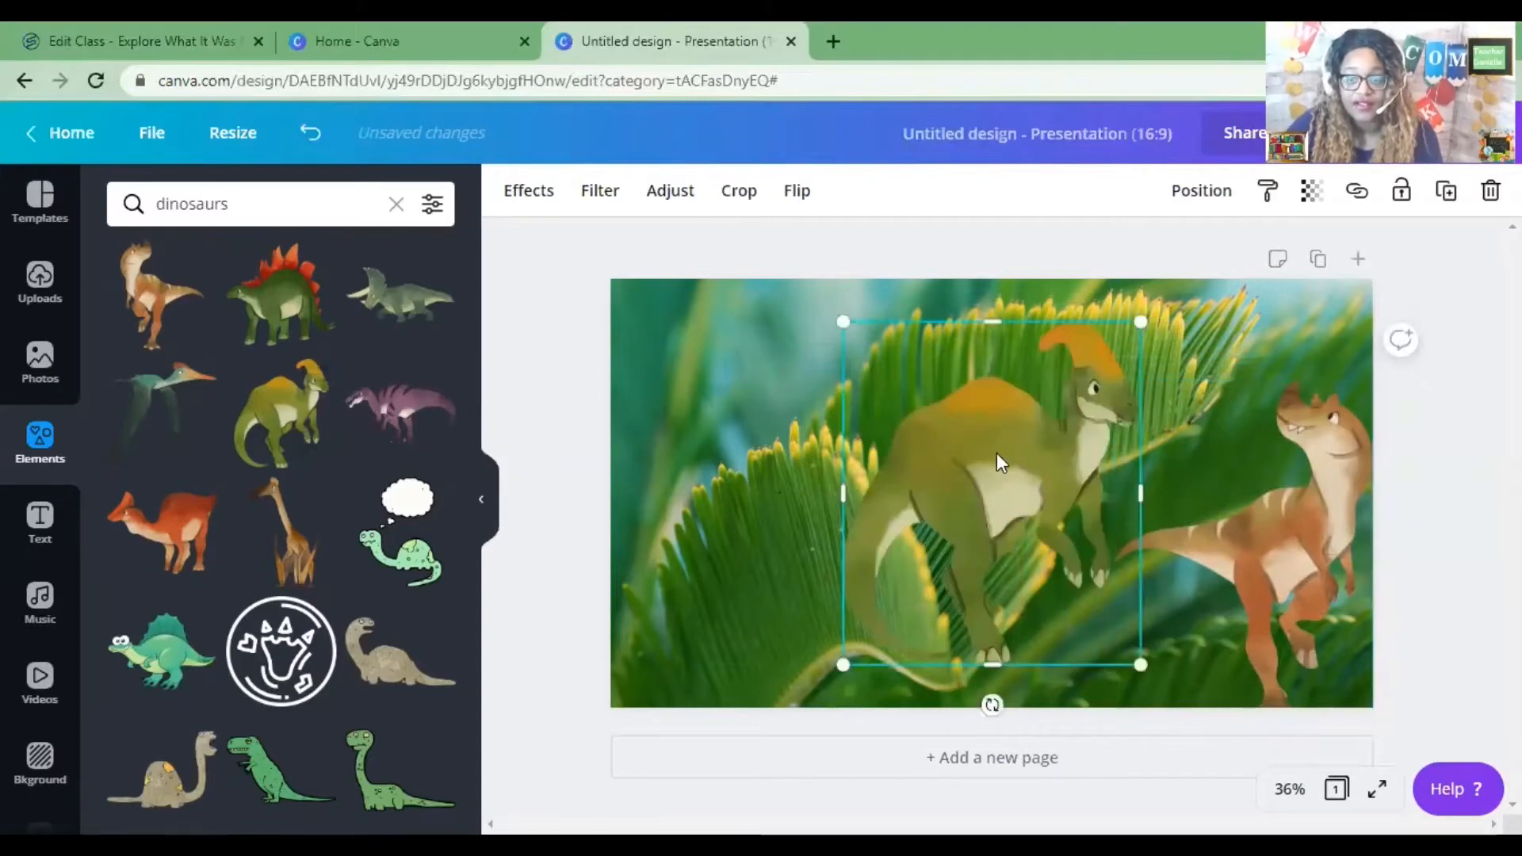
{"action": "left_click_drag", "start_coordinate": [998, 462], "coordinate": [791, 514]}
{"action": "left_click_drag", "start_coordinate": [908, 382], "coordinate": [782, 500]}
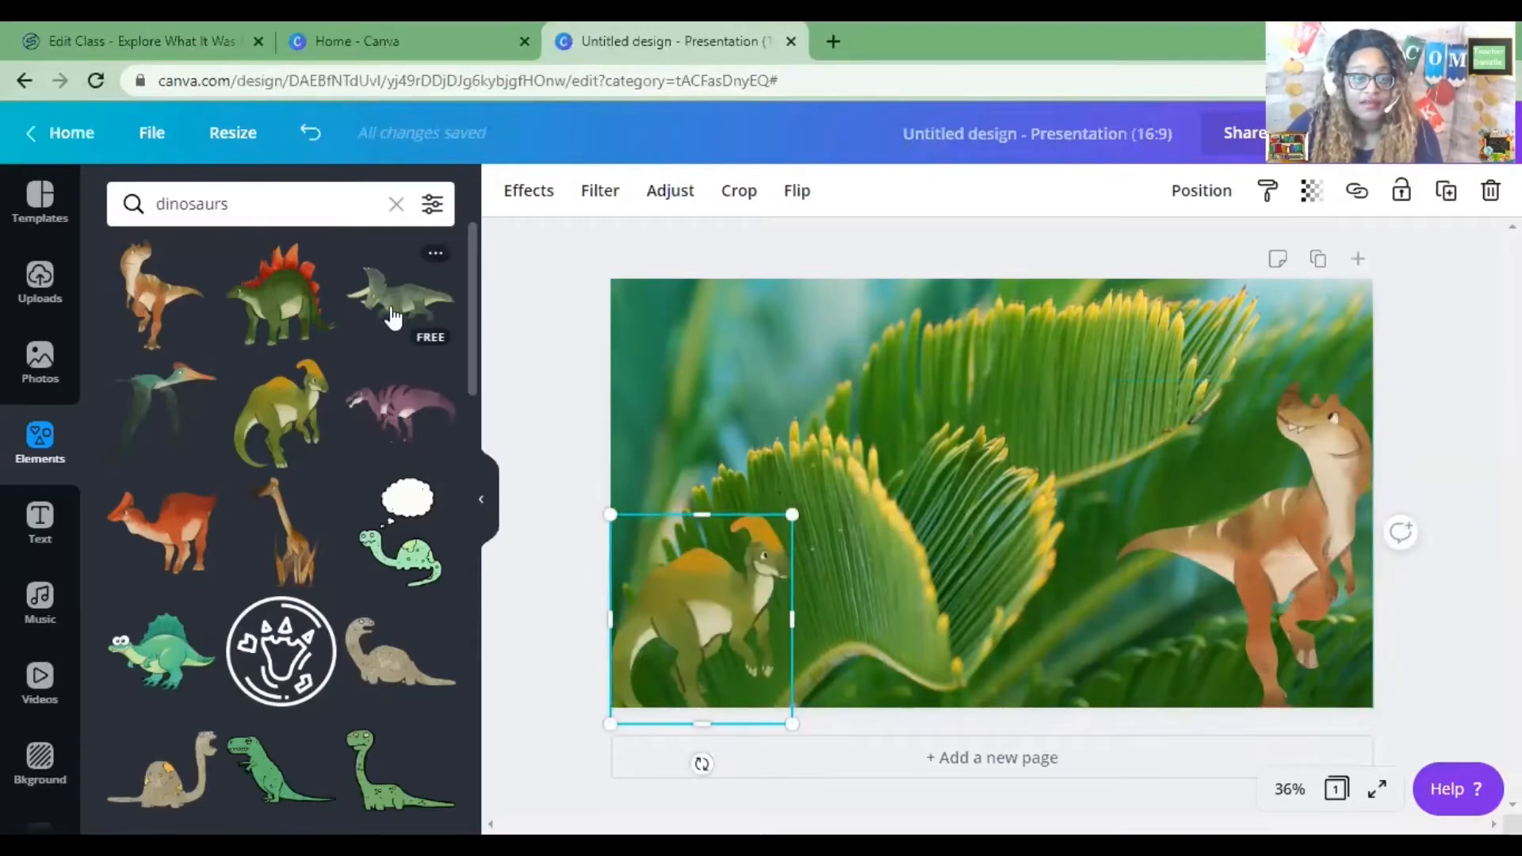
Add the grey triceratops, shrink it and move it to the bottom centre of the slide.
{"action": "left_click", "coordinate": [417, 299]}
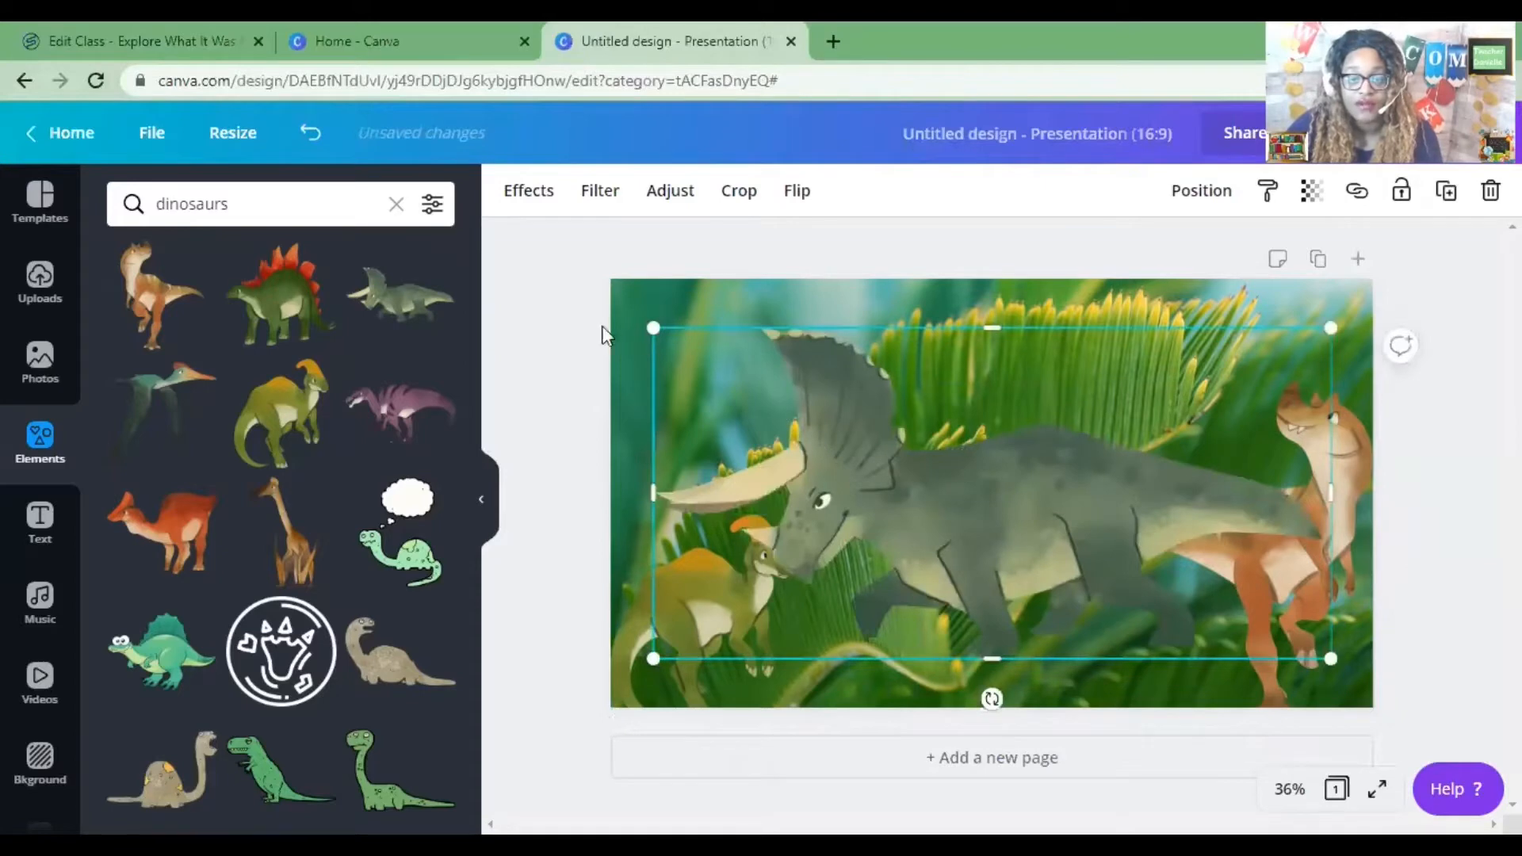
{"action": "left_click_drag", "start_coordinate": [651, 325], "coordinate": [1021, 507]}
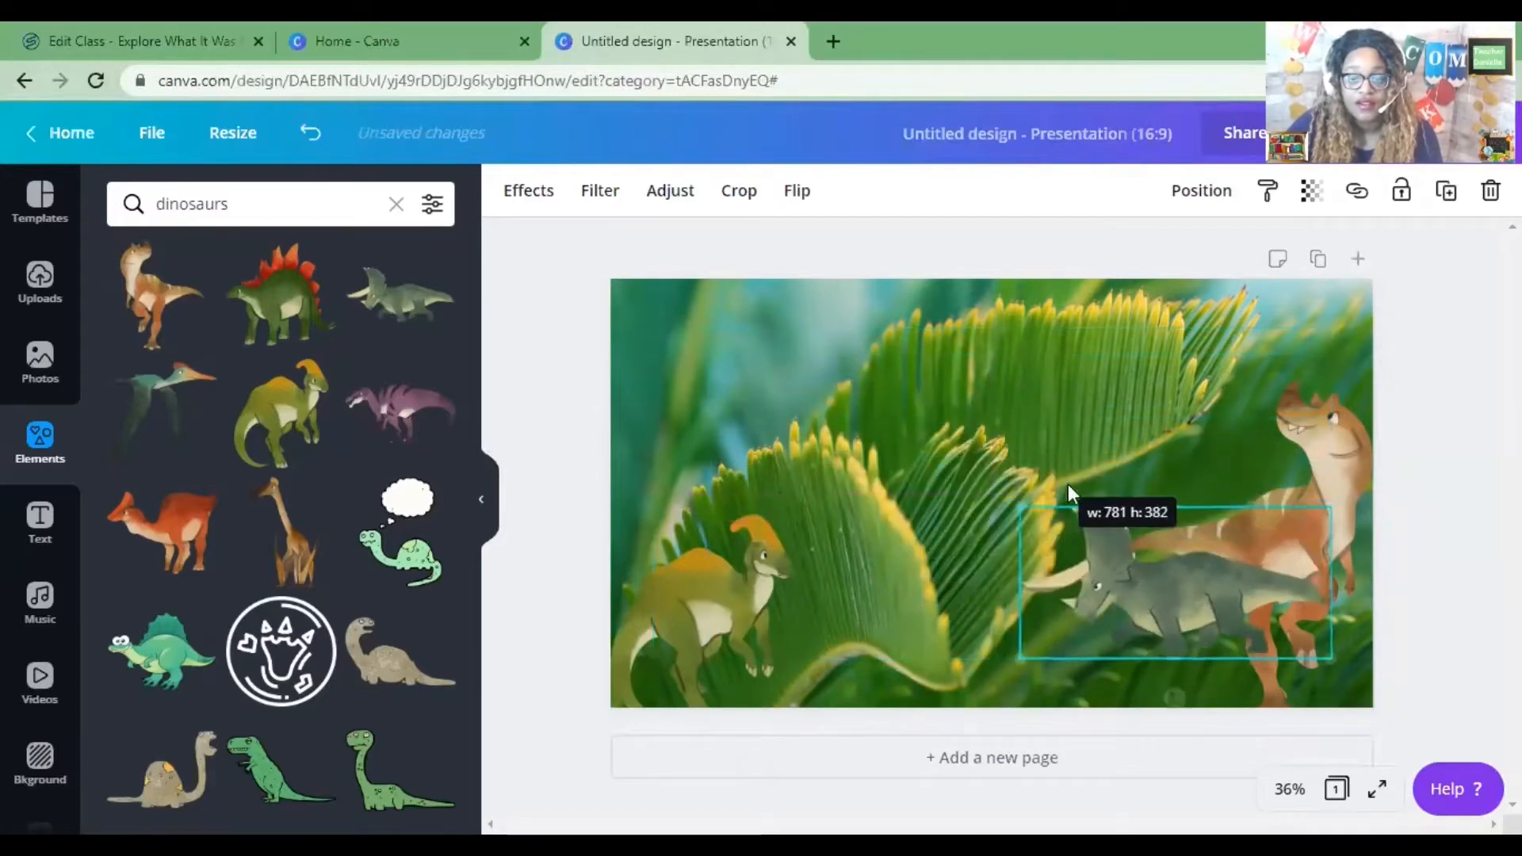
{"action": "left_click_drag", "start_coordinate": [1167, 573], "coordinate": [1057, 621]}
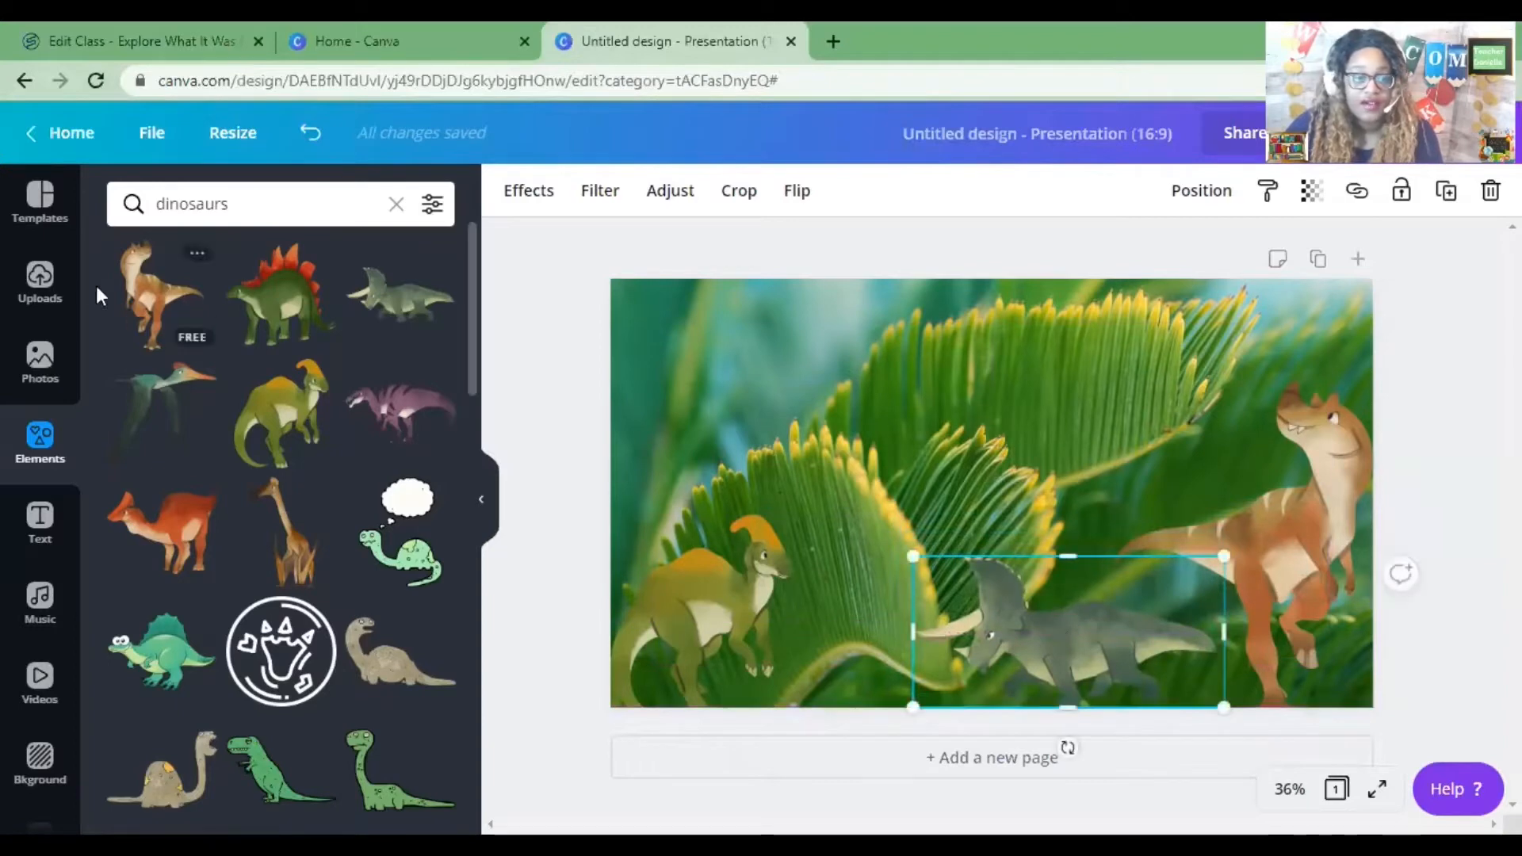
Upload the dino4 image from the Outschool 'All about dinosaurs' folder.
{"action": "left_click", "coordinate": [40, 282]}
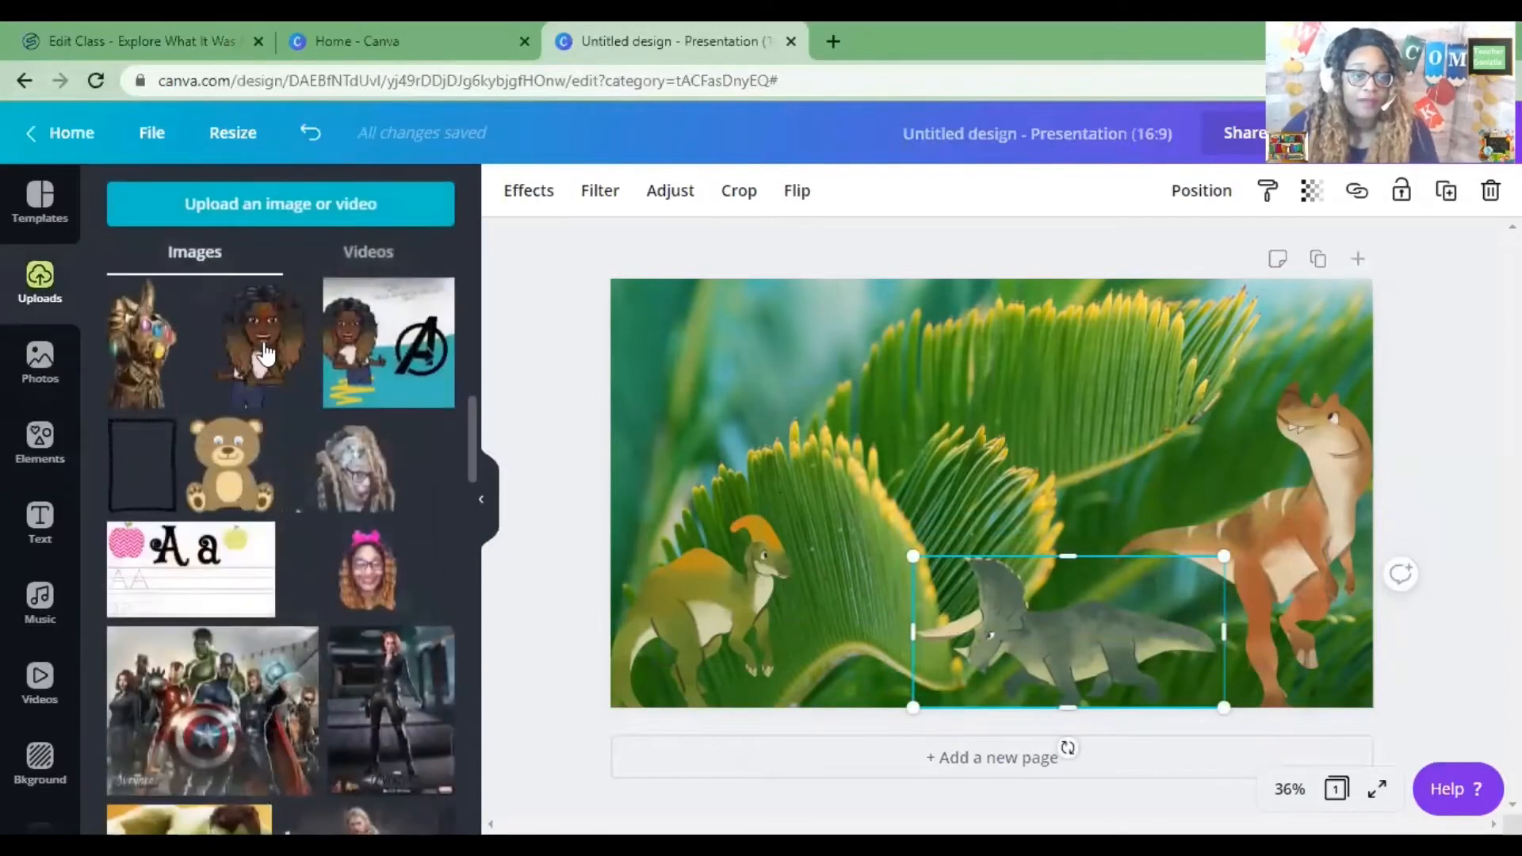
{"action": "left_click", "coordinate": [245, 204]}
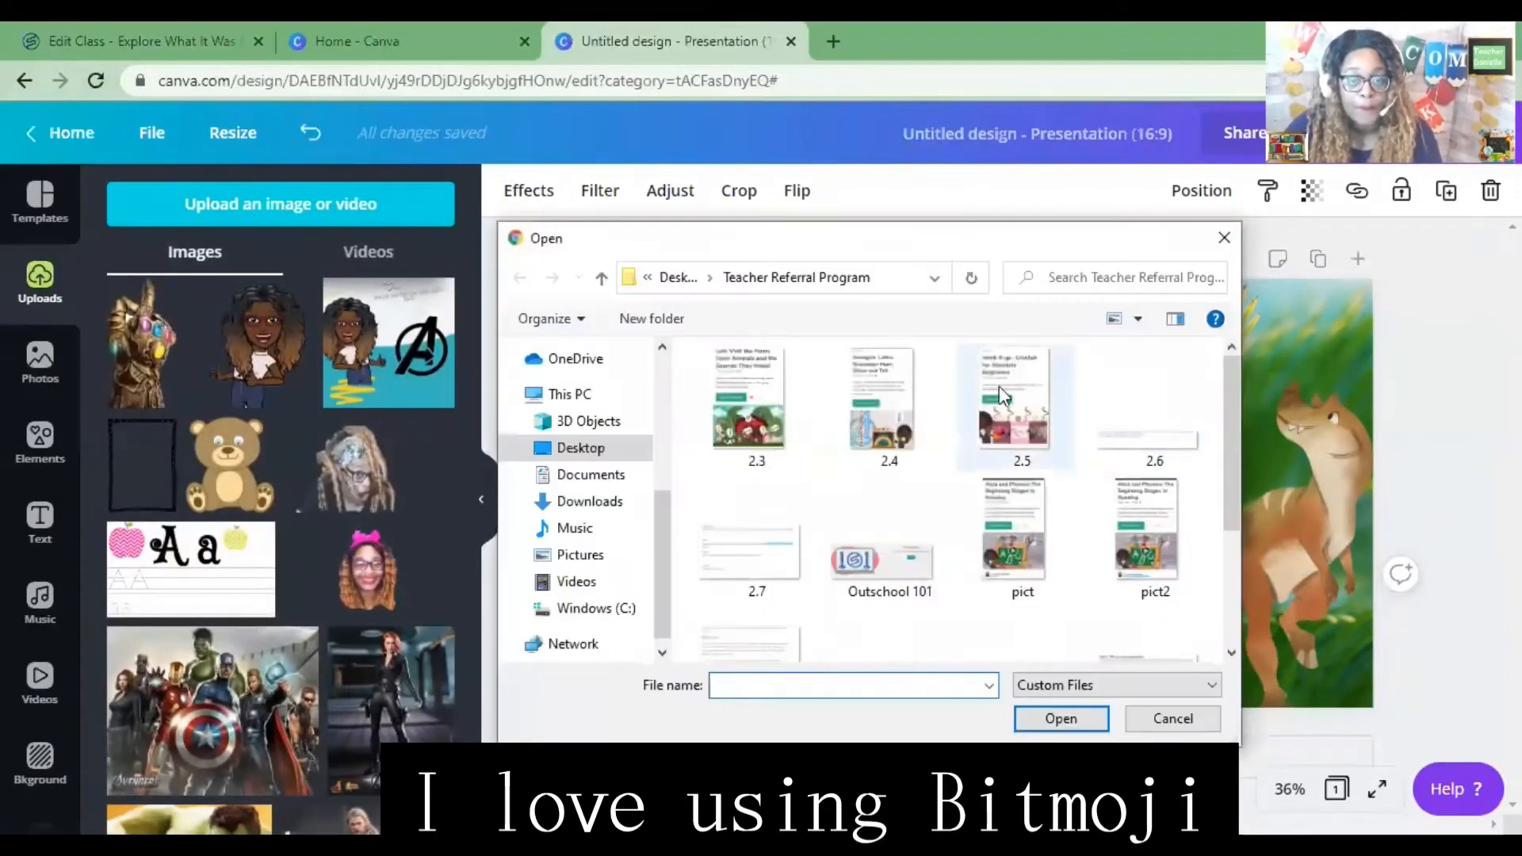
{"action": "left_click", "coordinate": [581, 449]}
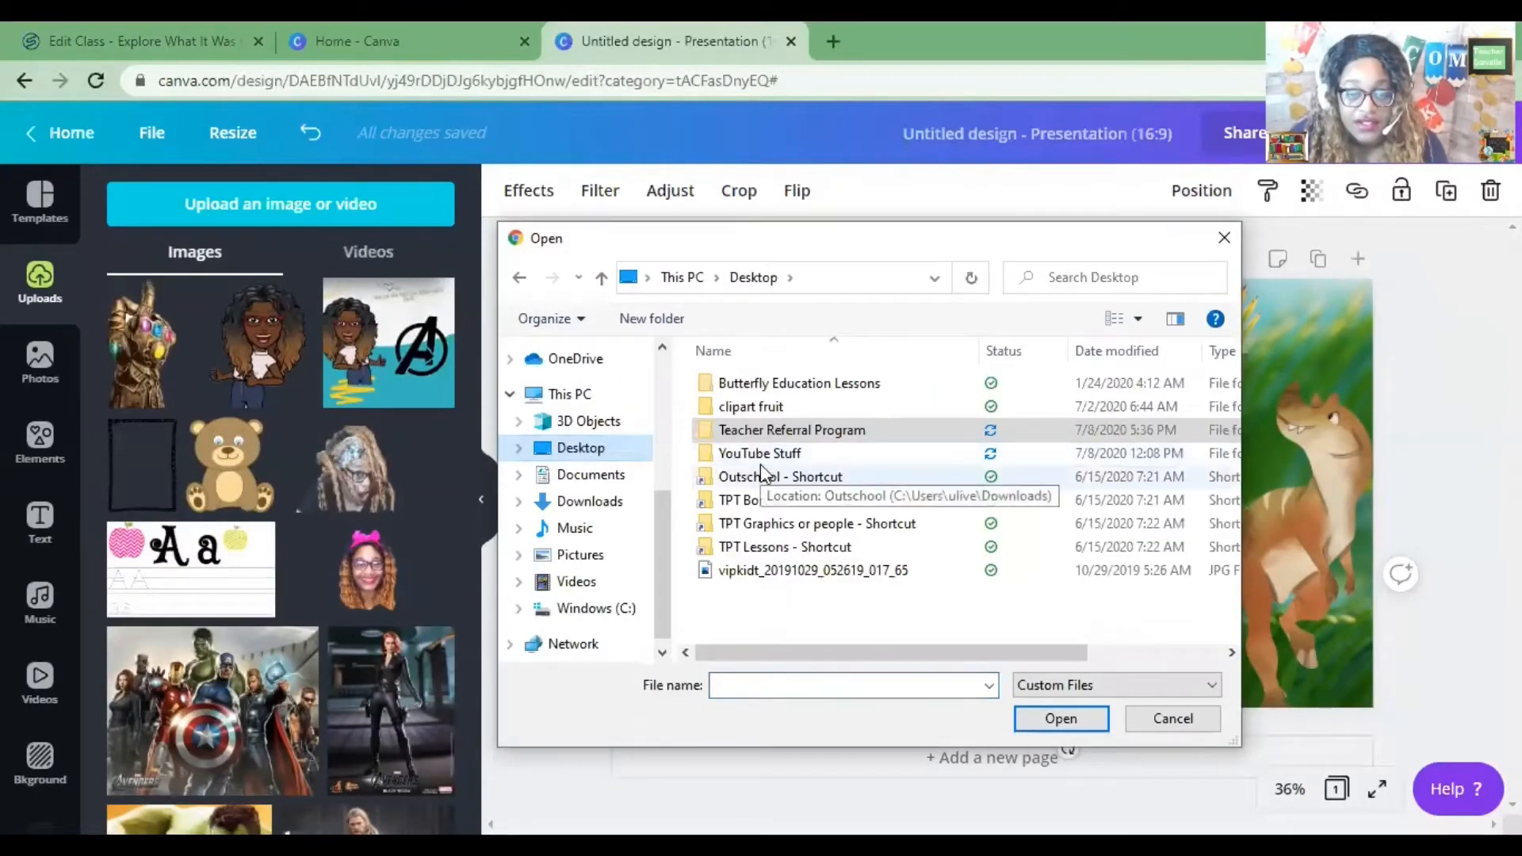
{"action": "double_click", "coordinate": [804, 476]}
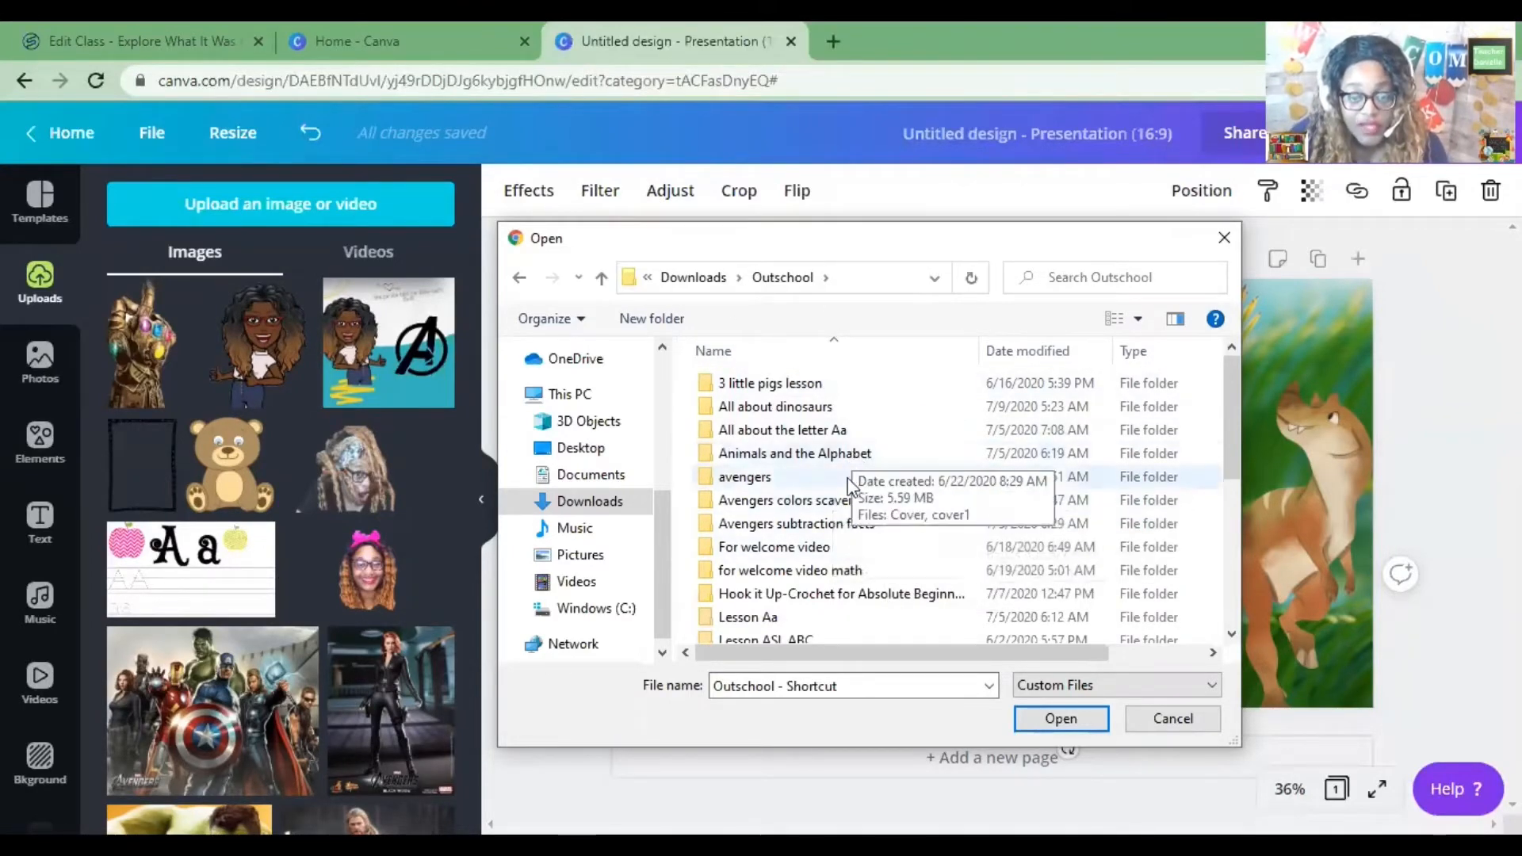
{"action": "double_click", "coordinate": [802, 406]}
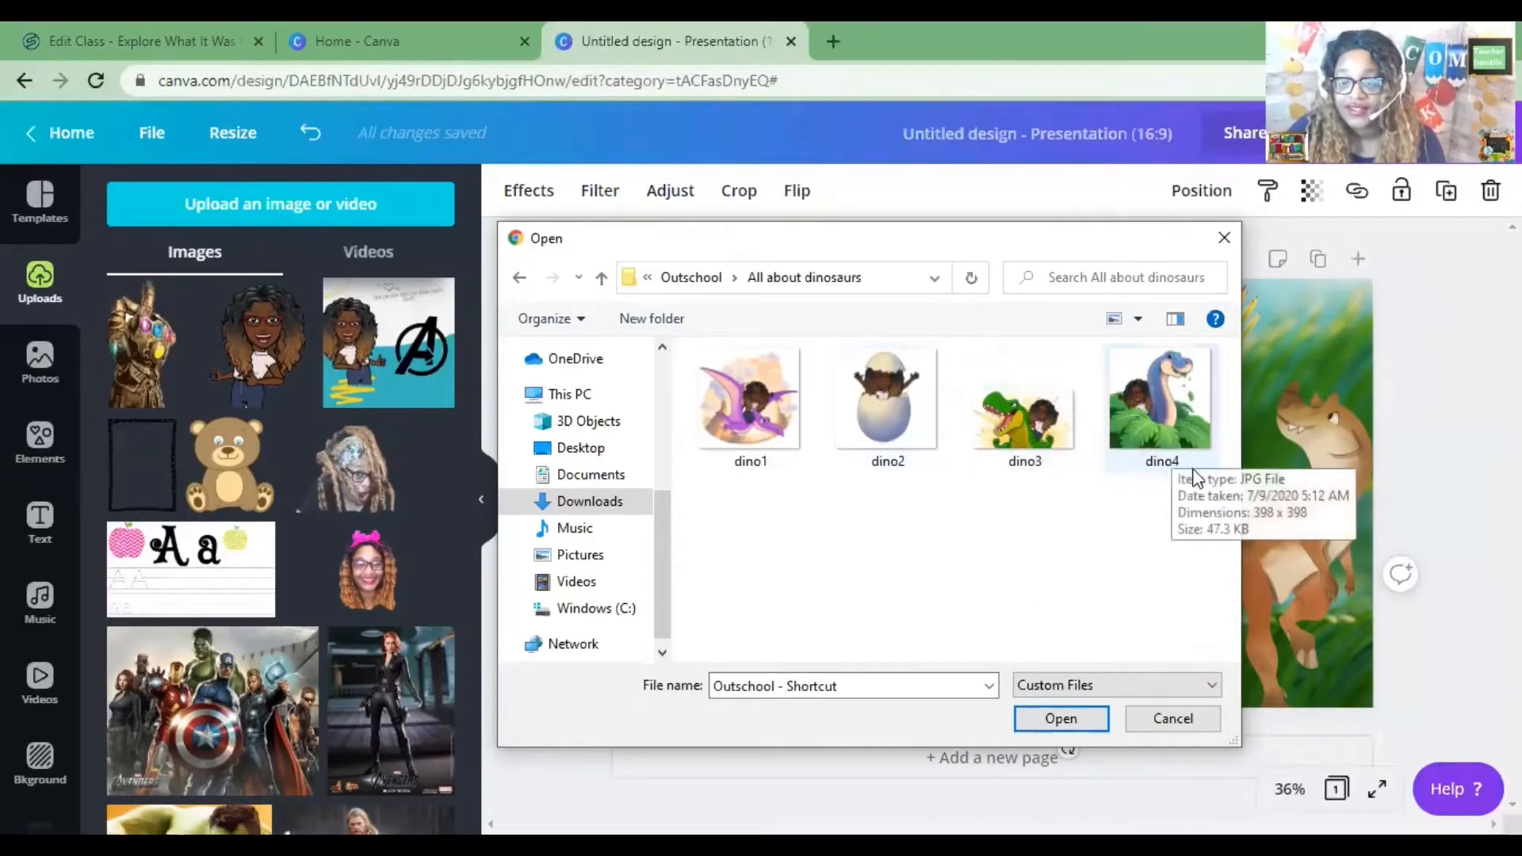
{"action": "left_click", "coordinate": [1160, 426]}
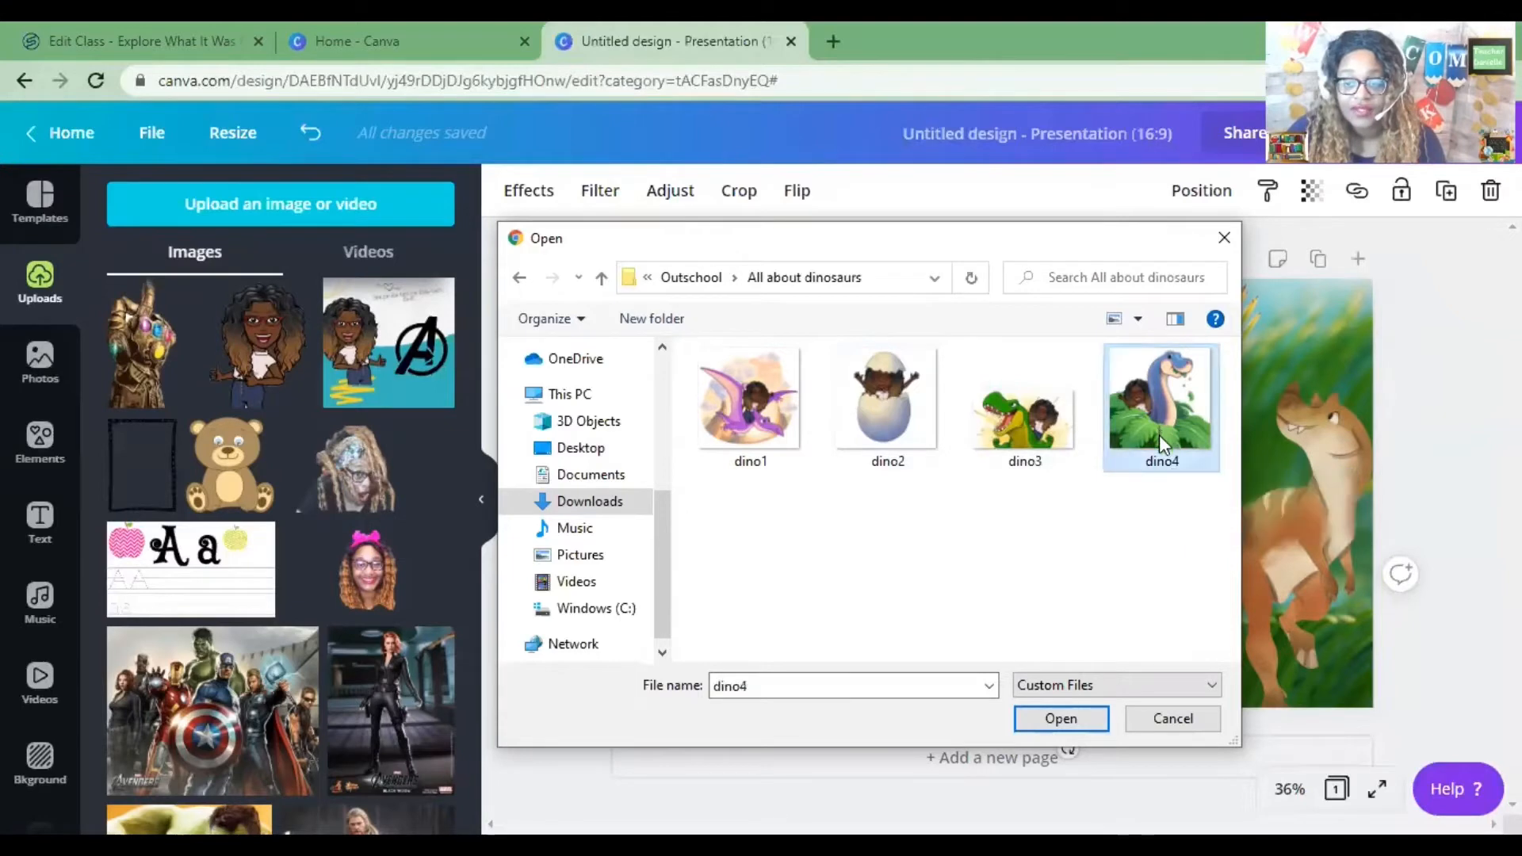
{"action": "left_click", "coordinate": [1061, 719]}
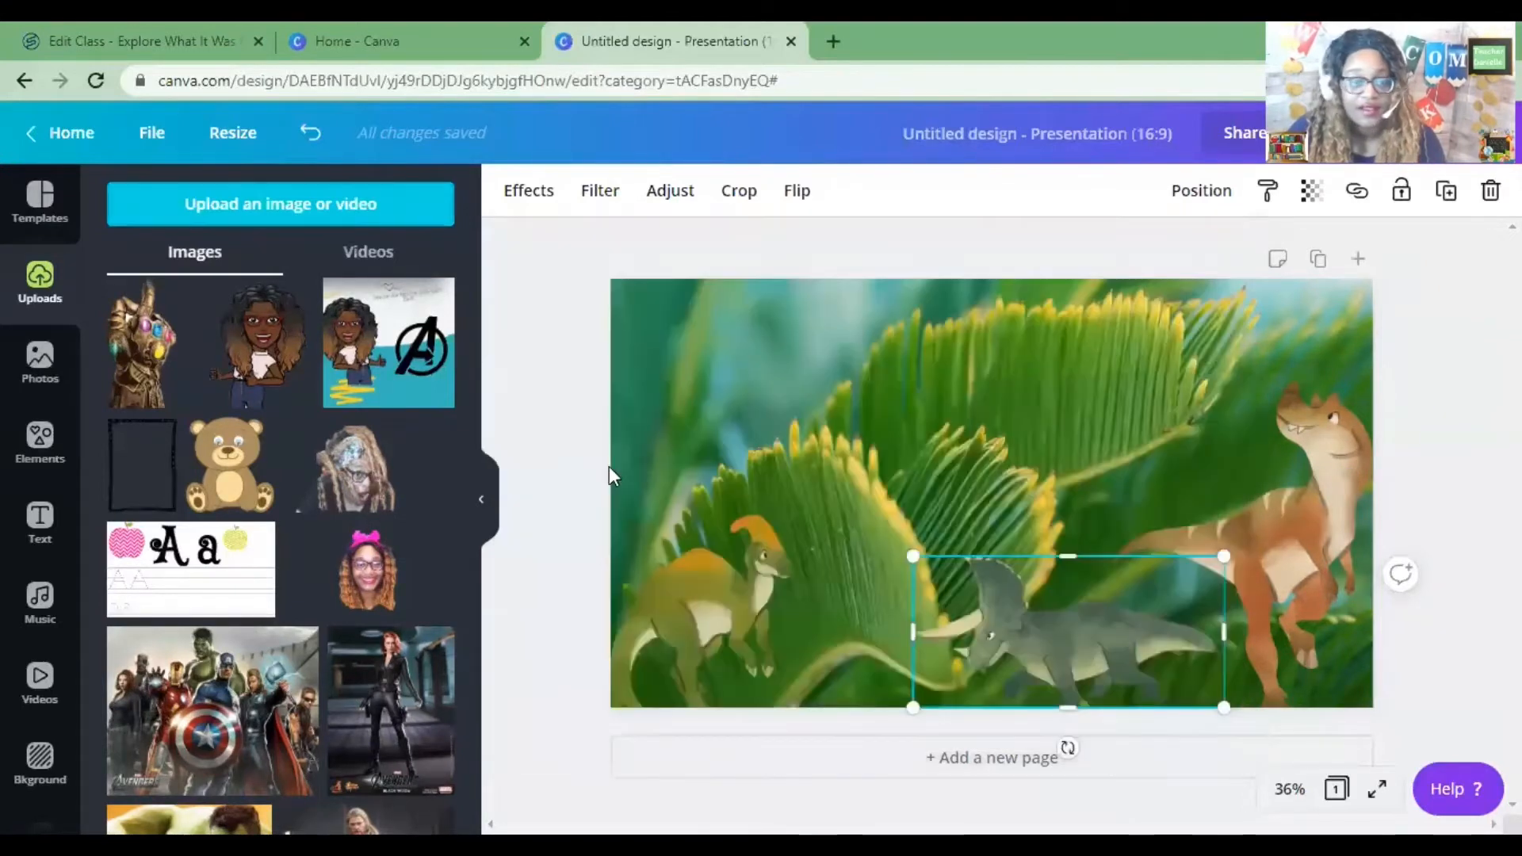
Add the uploaded dino4 image to the slide and move it into the top-left corner.
{"action": "scroll", "coordinate": [407, 429], "scroll_direction": "up", "scroll_amount": 10}
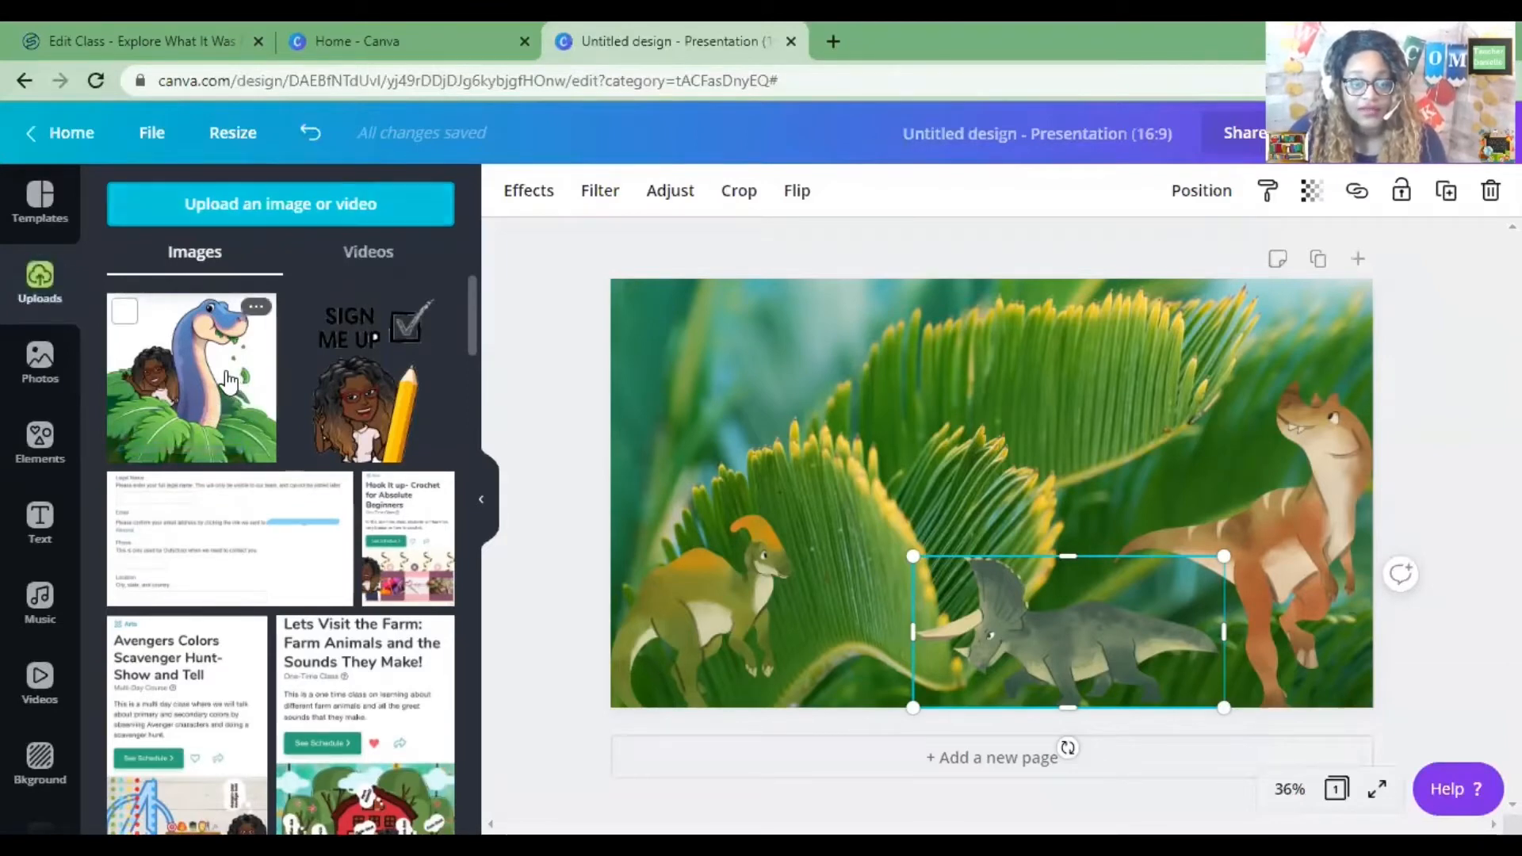
{"action": "left_click", "coordinate": [229, 381]}
{"action": "left_click_drag", "start_coordinate": [935, 429], "coordinate": [721, 371]}
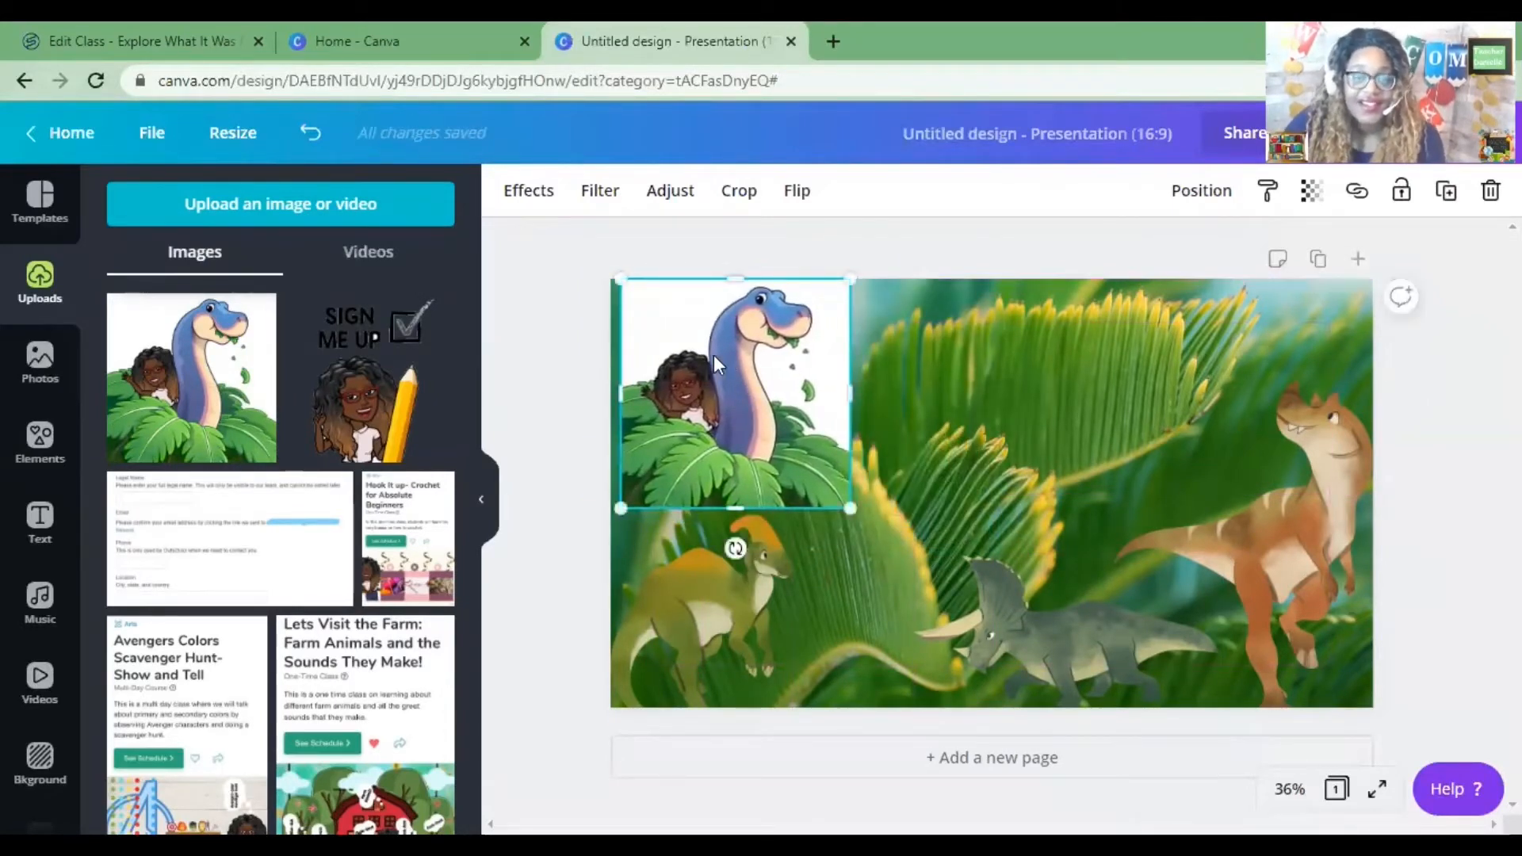
{"action": "key", "text": "ctrl+z"}
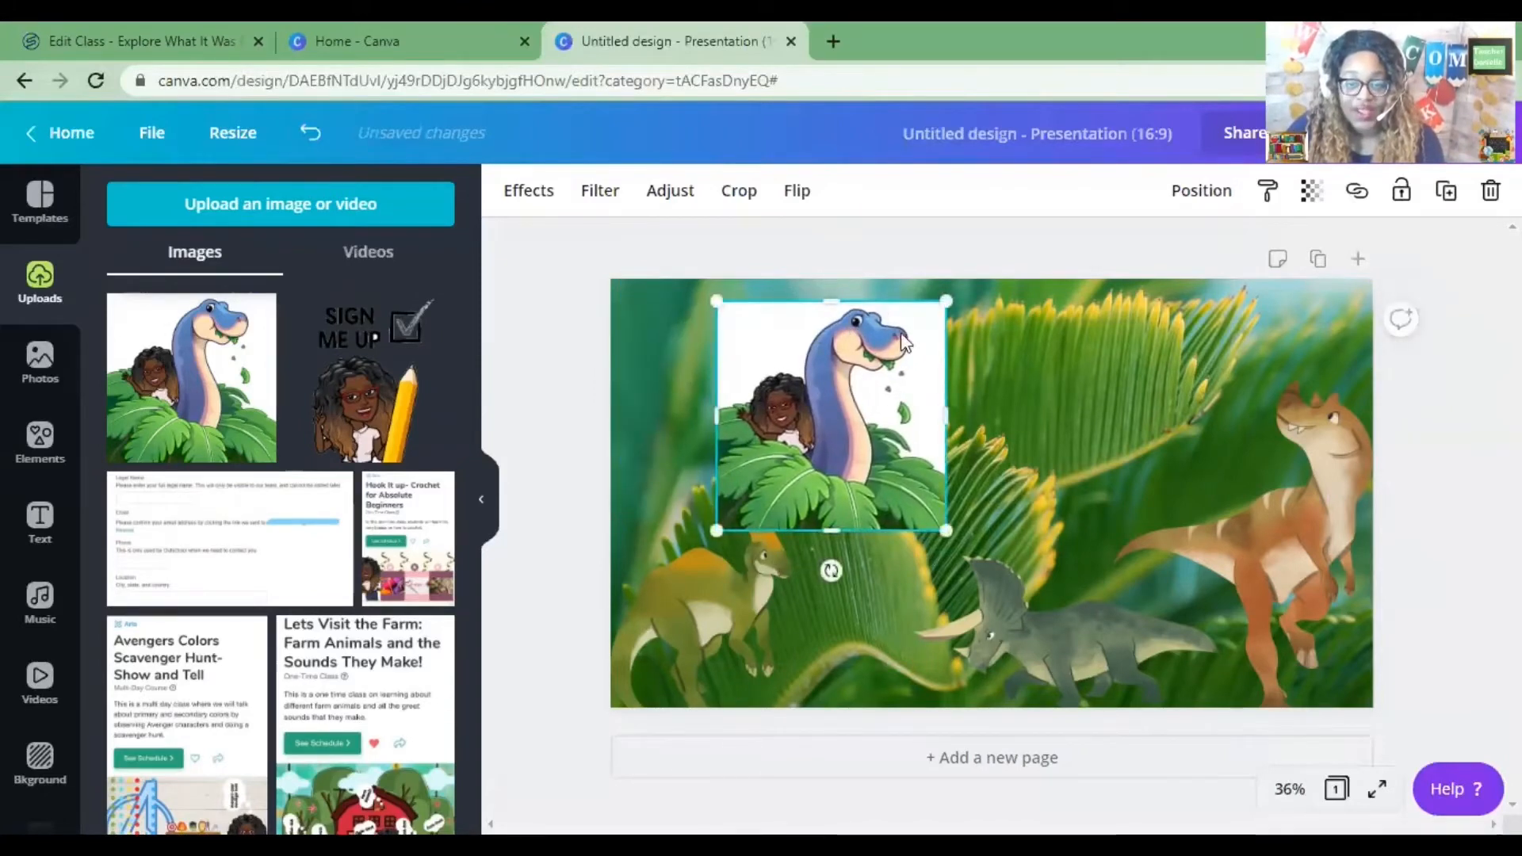
{"action": "left_click_drag", "start_coordinate": [882, 455], "coordinate": [764, 433]}
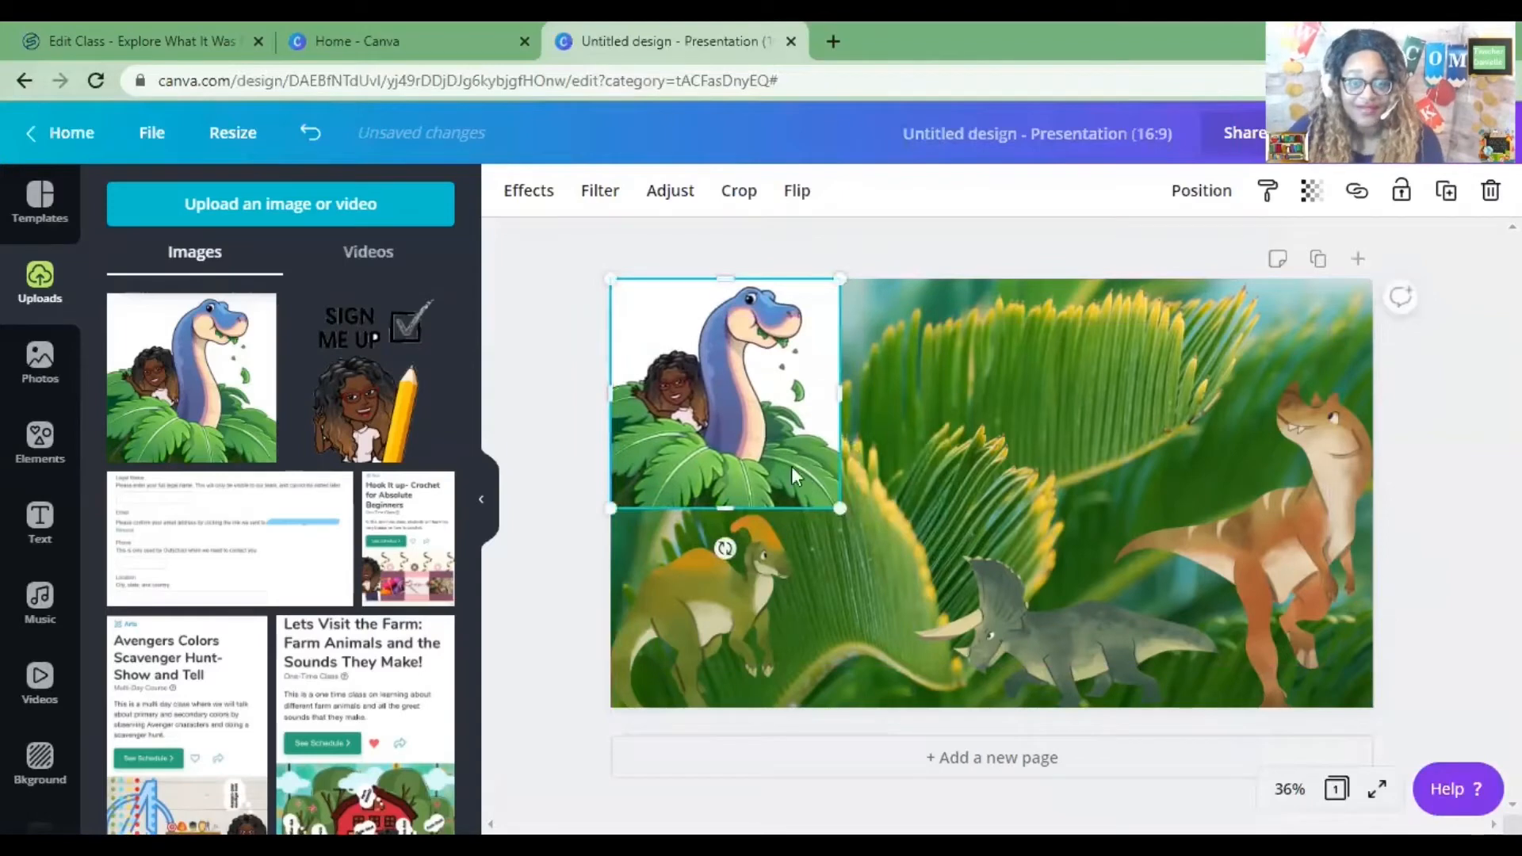
Remove the uploaded image's background with the Background Remover effect.
{"action": "left_click", "coordinate": [527, 190]}
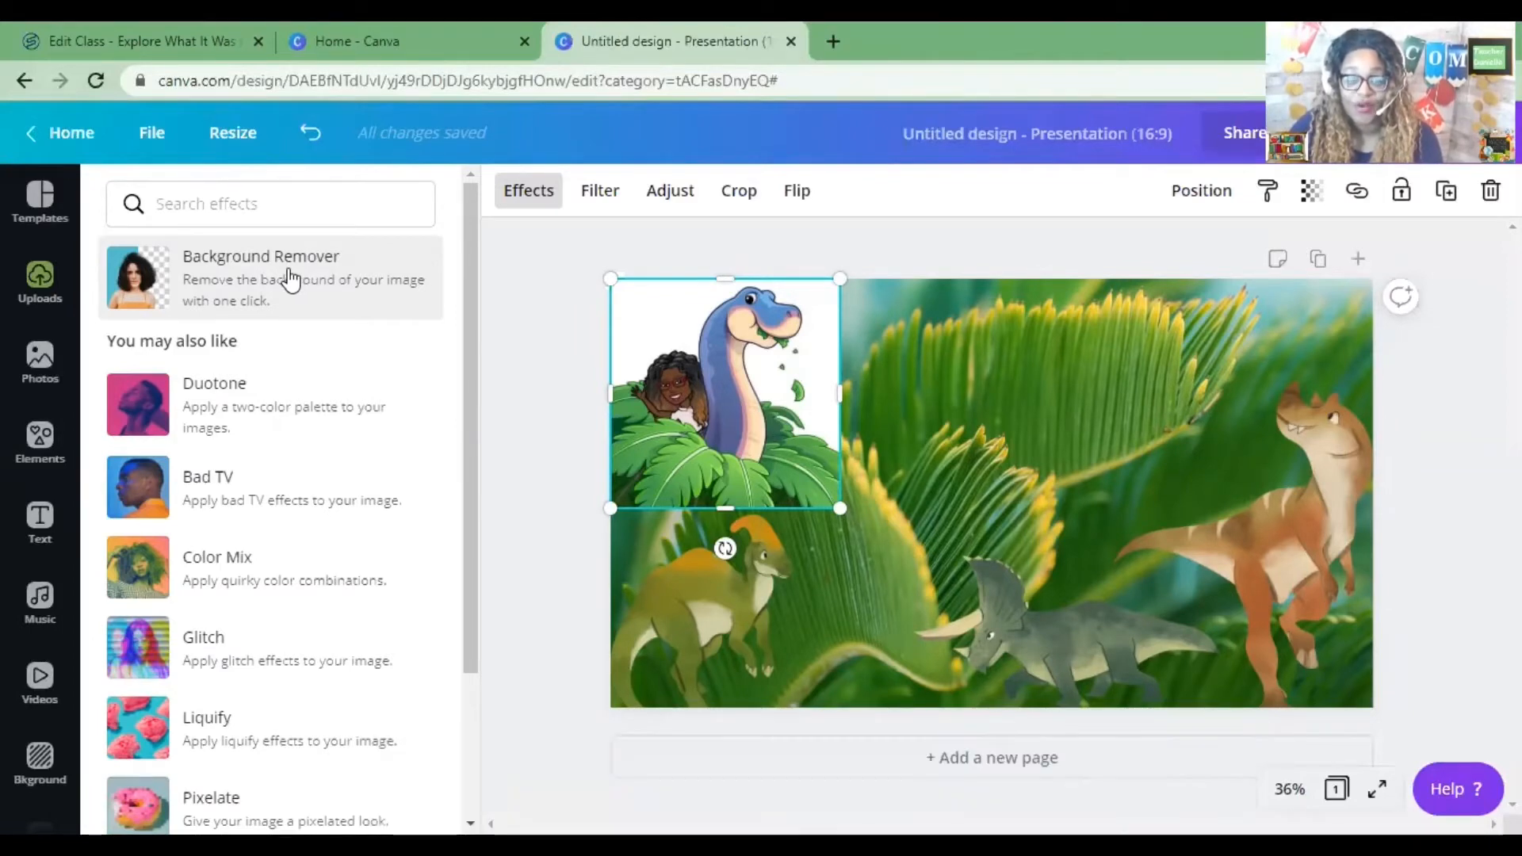
{"action": "left_click", "coordinate": [325, 274]}
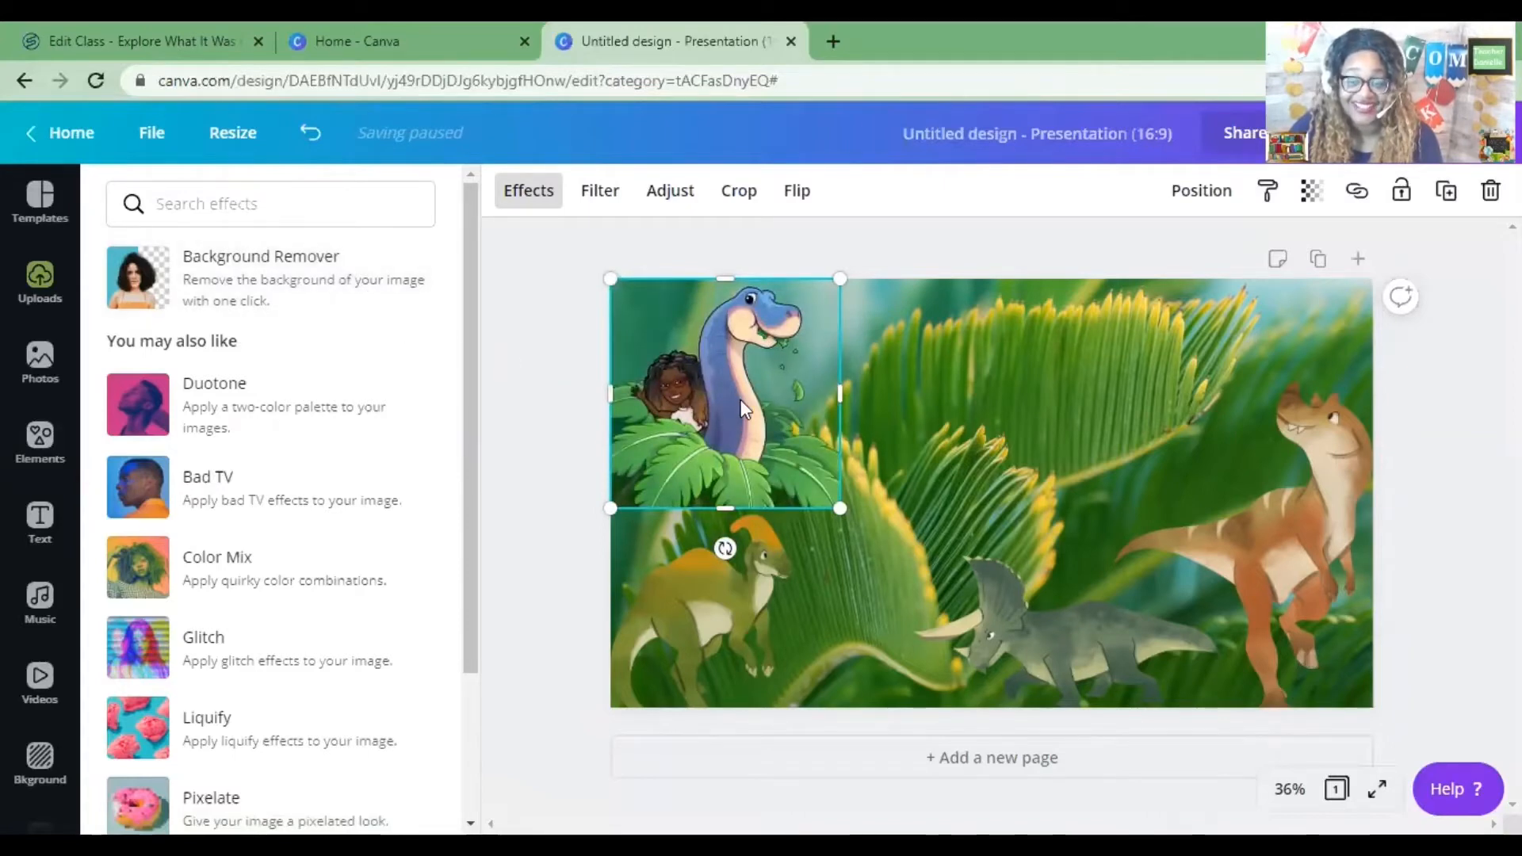
{"action": "mouse_move", "coordinate": [741, 400]}
{"action": "left_mouse_down"}
{"action": "mouse_move", "coordinate": [793, 401]}
{"action": "mouse_move", "coordinate": [856, 437]}
{"action": "mouse_move", "coordinate": [760, 383]}
{"action": "mouse_move", "coordinate": [739, 413]}
{"action": "left_mouse_up"}
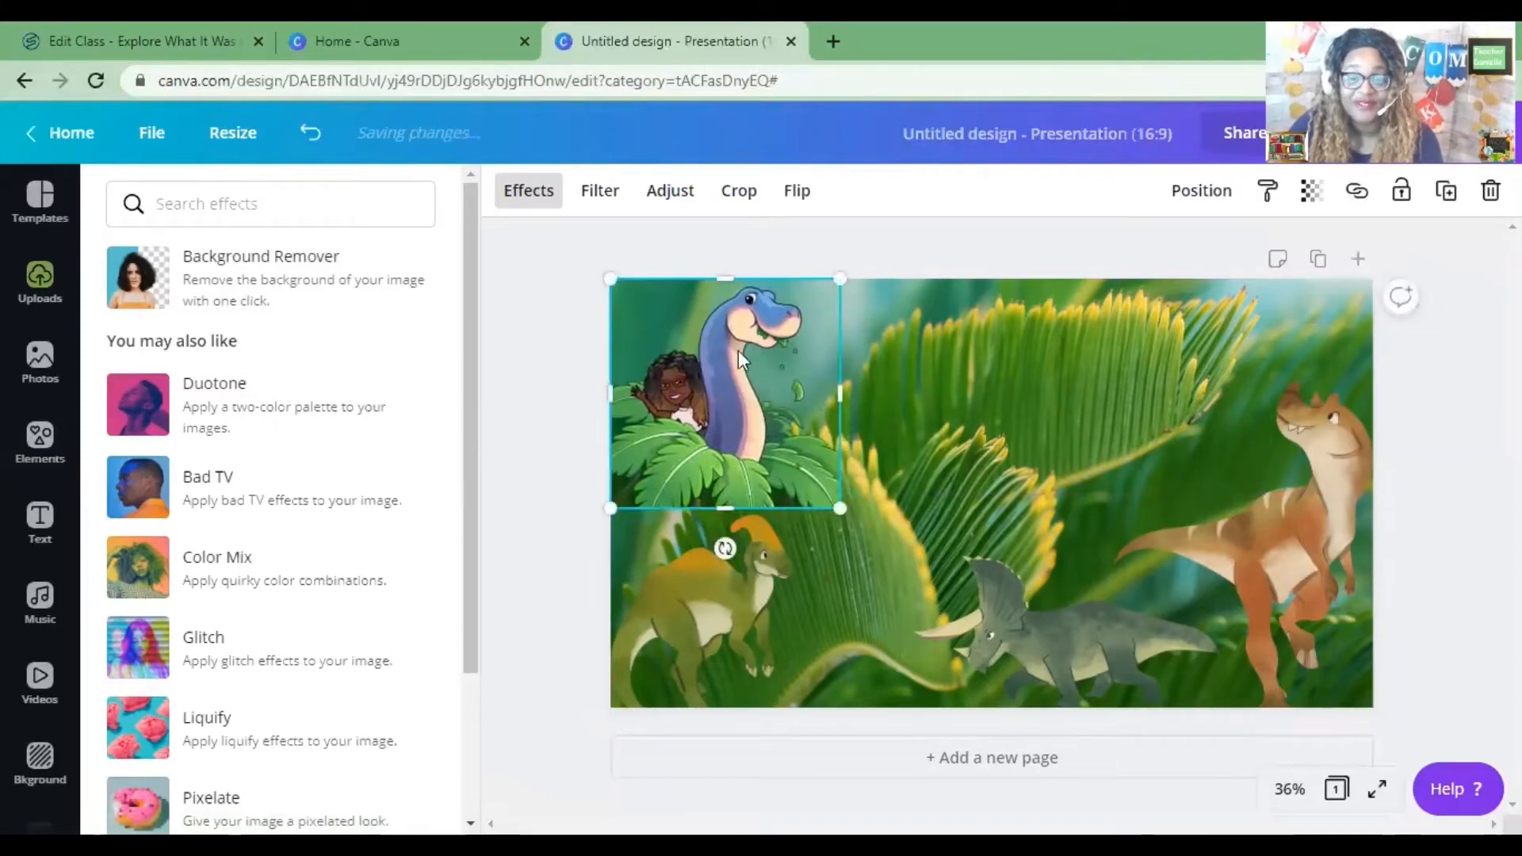
{"action": "mouse_move", "coordinate": [728, 406]}
{"action": "left_mouse_down"}
{"action": "mouse_move", "coordinate": [801, 428]}
{"action": "mouse_move", "coordinate": [955, 416]}
{"action": "mouse_move", "coordinate": [727, 410]}
{"action": "mouse_move", "coordinate": [723, 395]}
{"action": "left_mouse_up"}
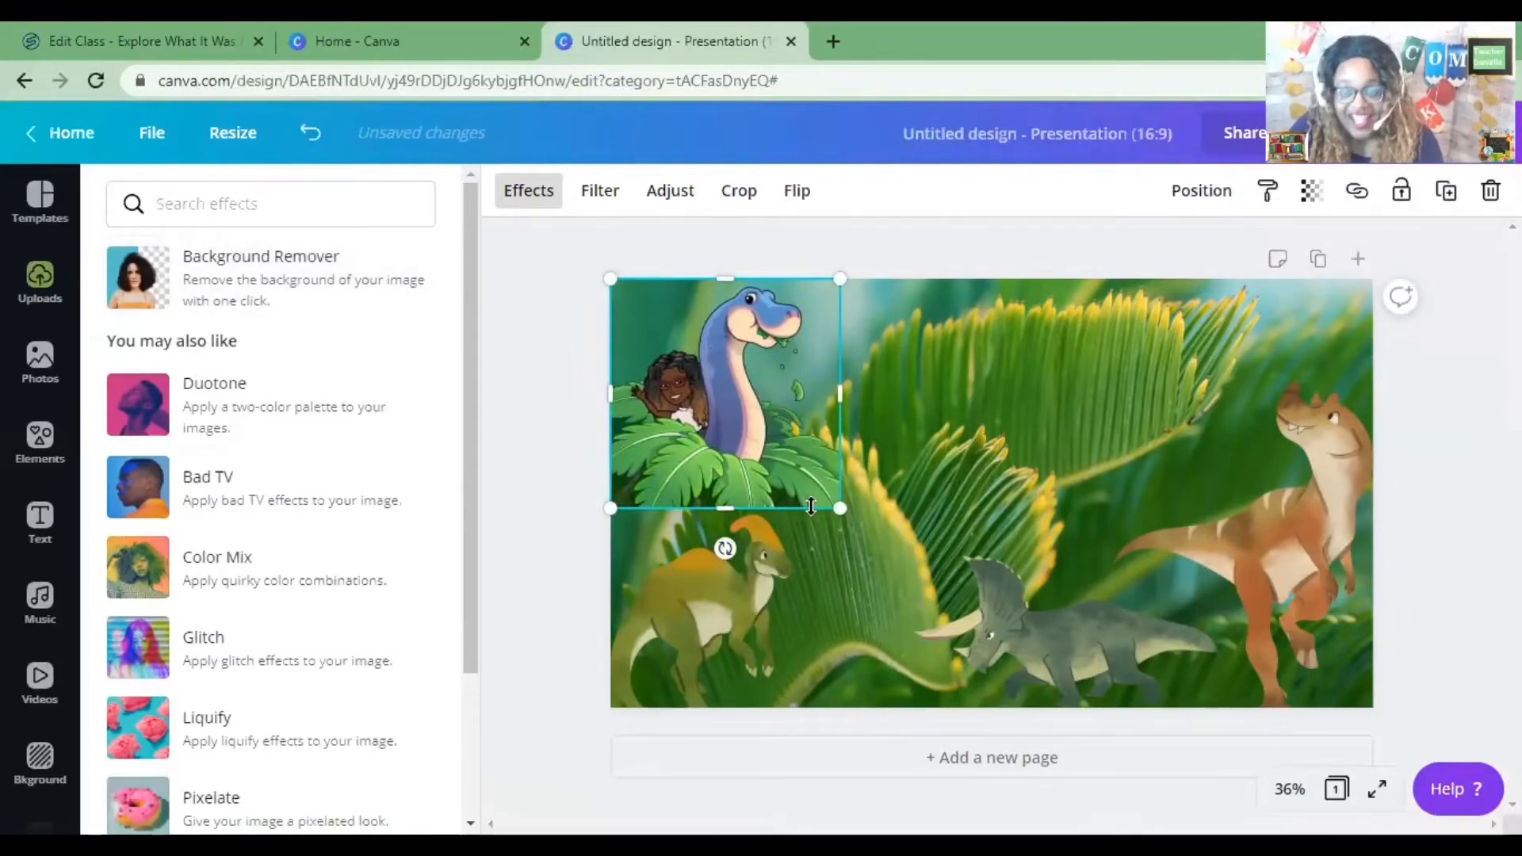
{"action": "left_click_drag", "start_coordinate": [733, 430], "coordinate": [922, 455]}
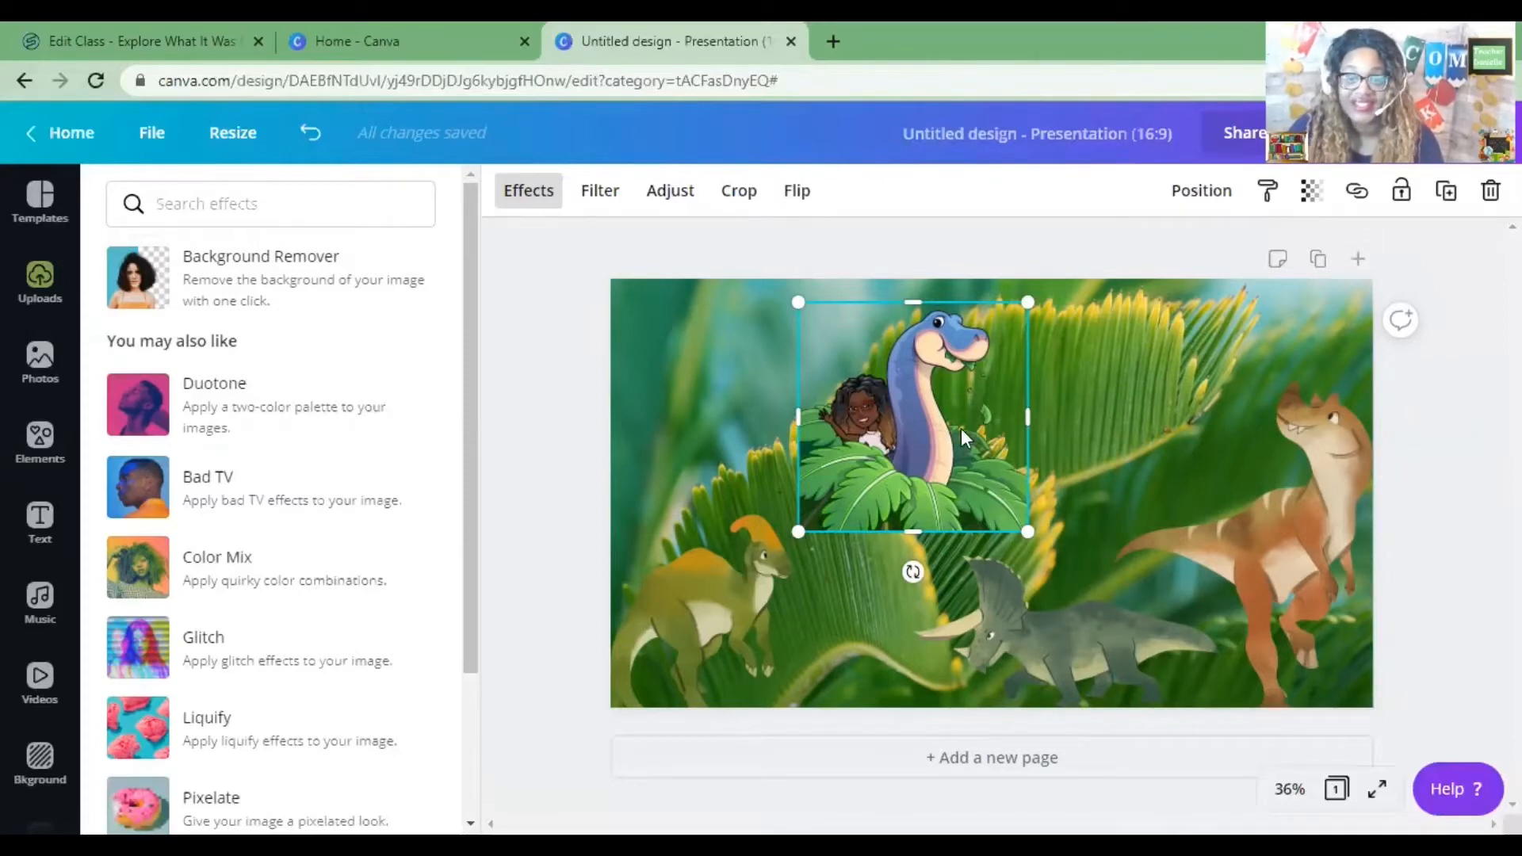
{"action": "left_click_drag", "start_coordinate": [945, 445], "coordinate": [764, 424]}
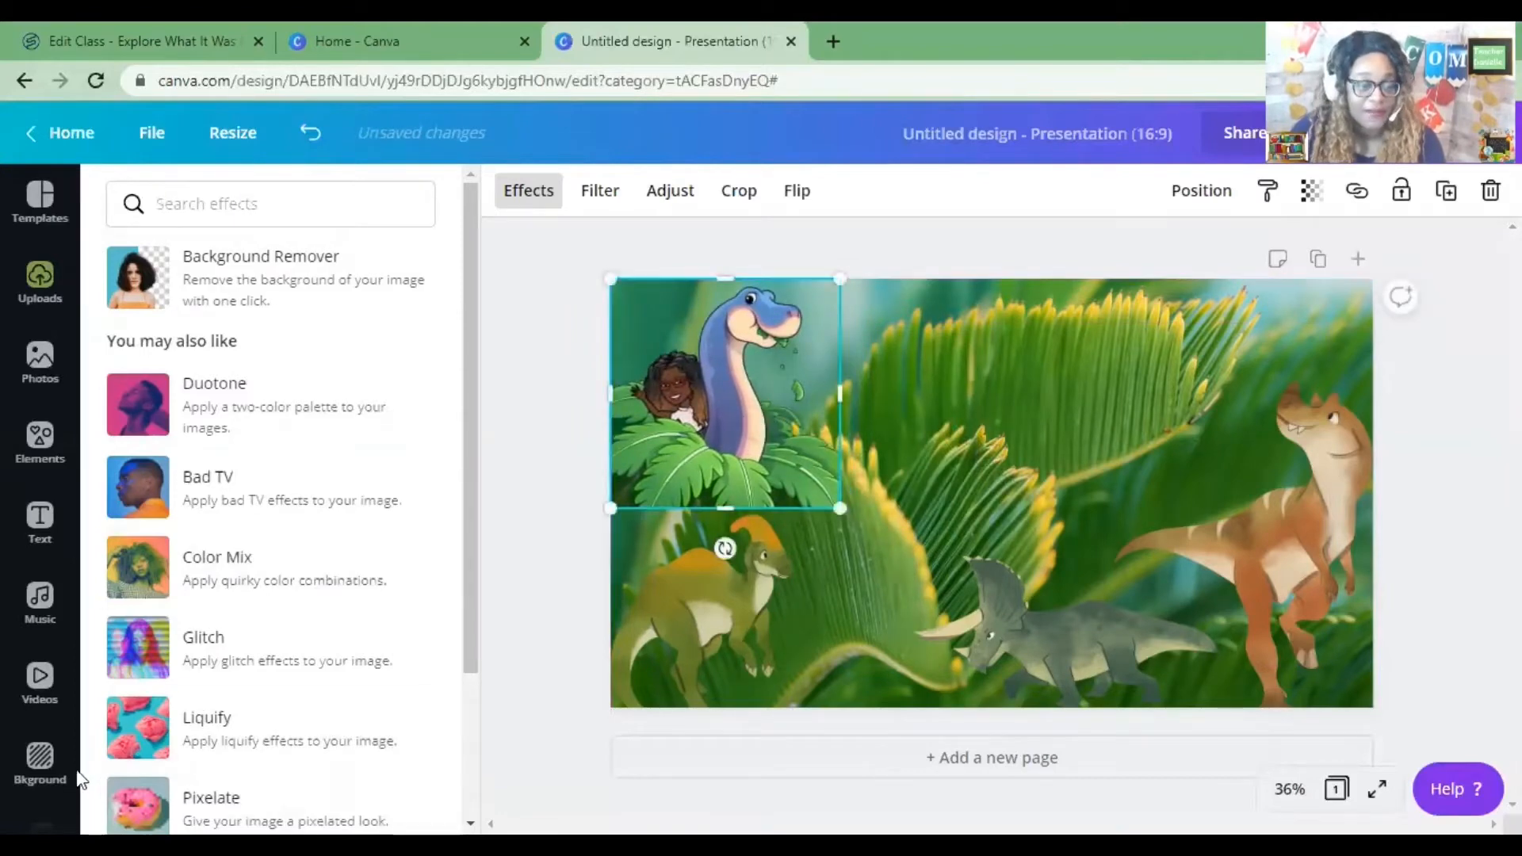
Try several tree backgrounds and set the slide background to the green leaf close-up.
{"action": "left_click", "coordinate": [53, 775]}
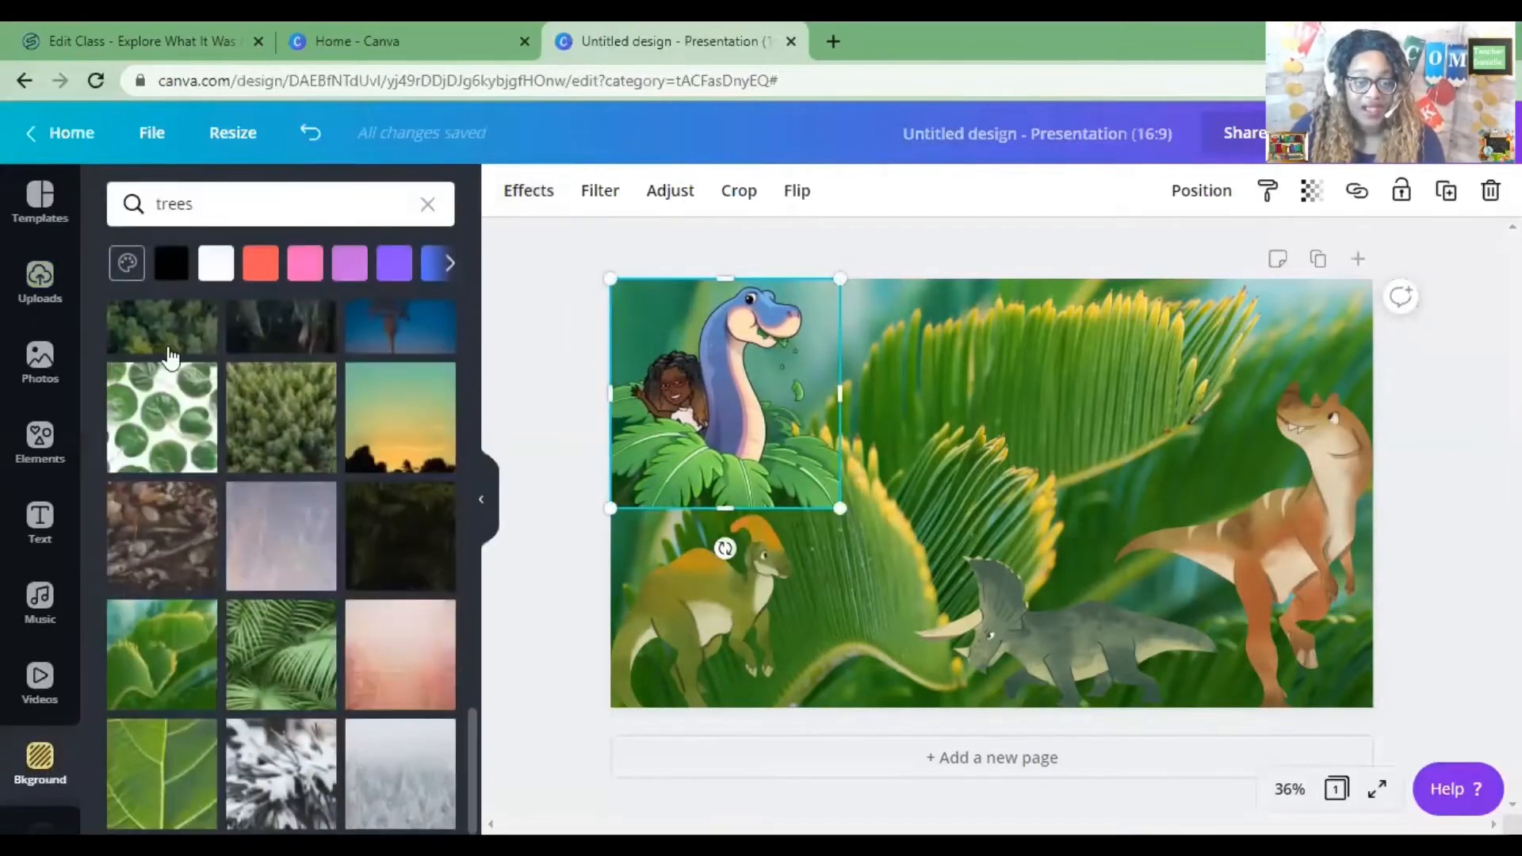
{"action": "left_click", "coordinate": [194, 434]}
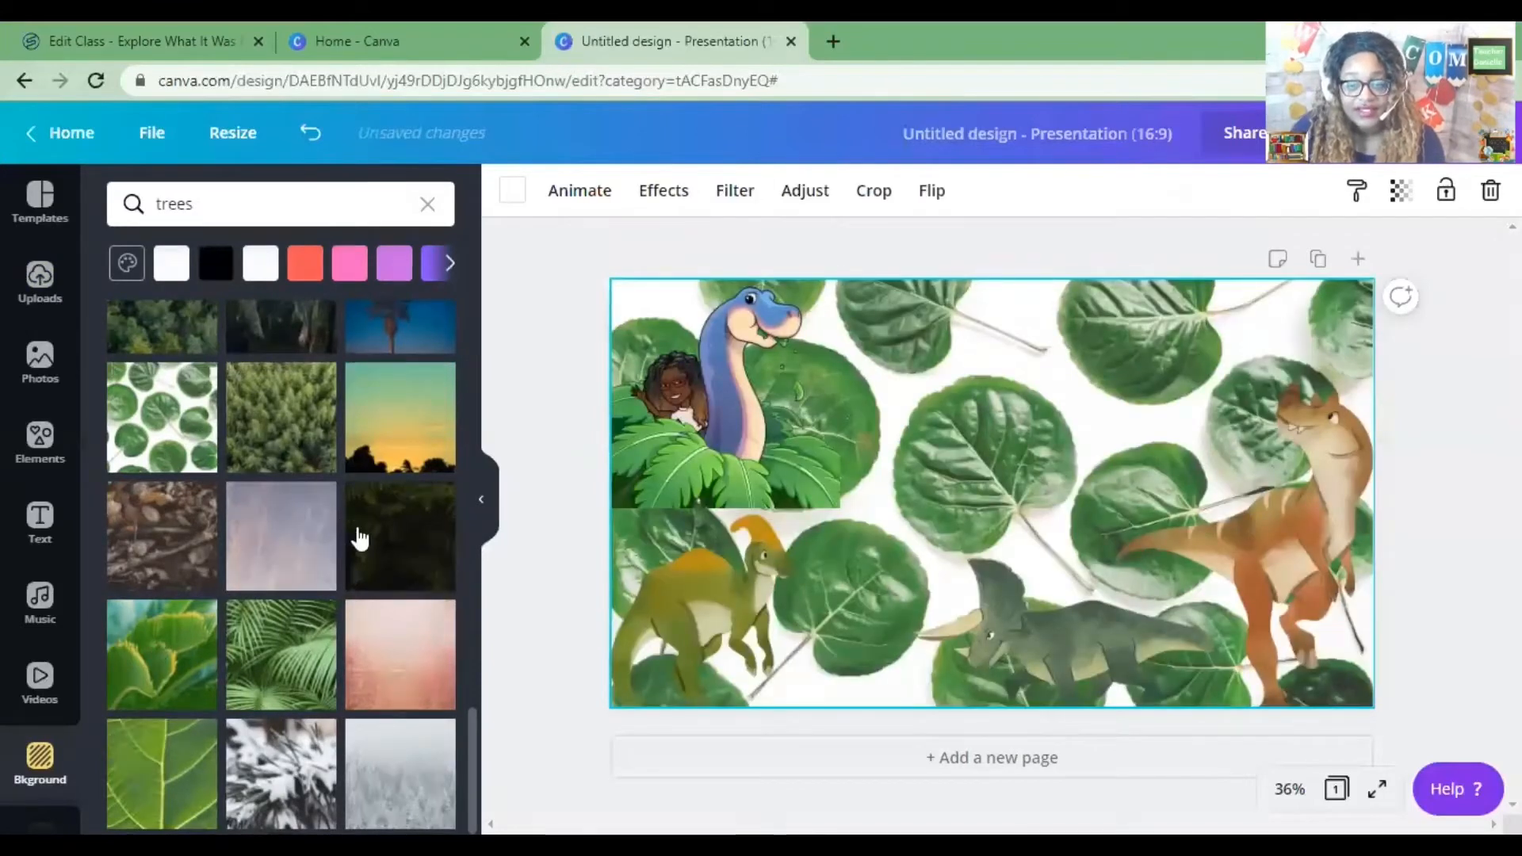
{"action": "left_click", "coordinate": [309, 443]}
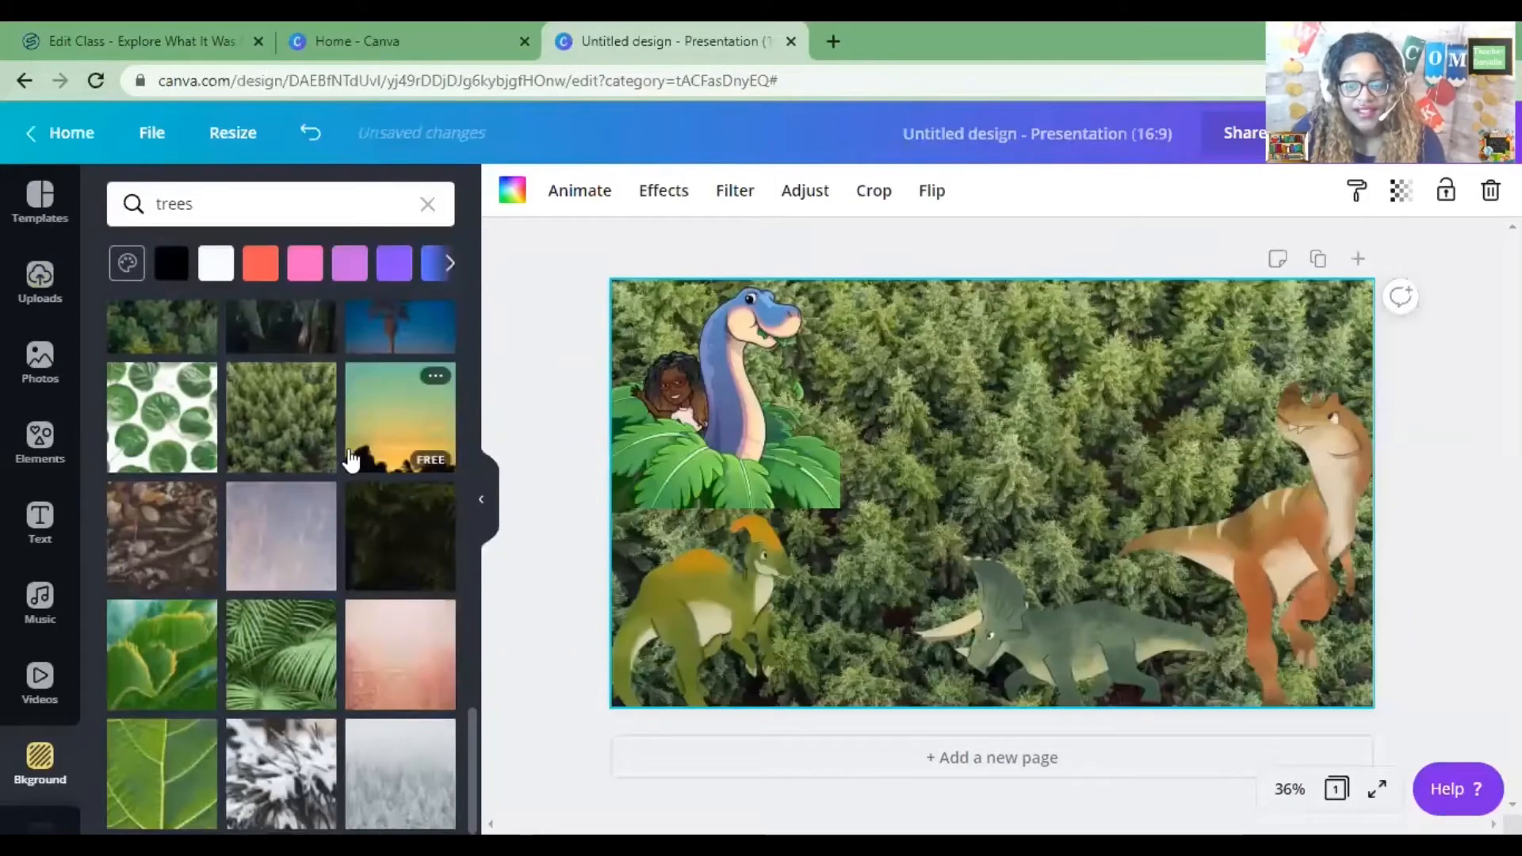
{"action": "left_click", "coordinate": [169, 728]}
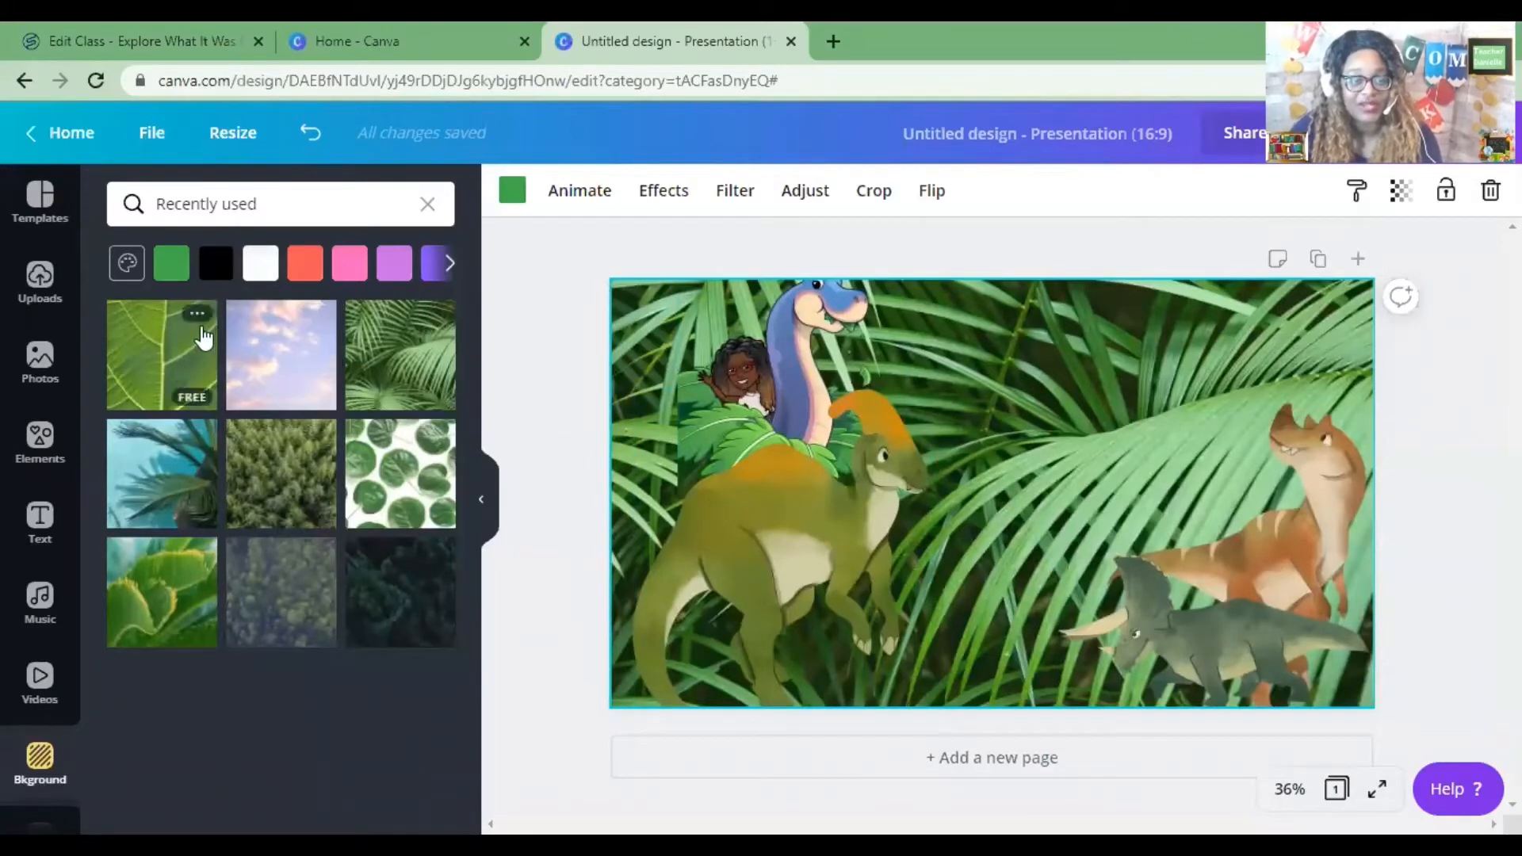
{"action": "left_click", "coordinate": [176, 349]}
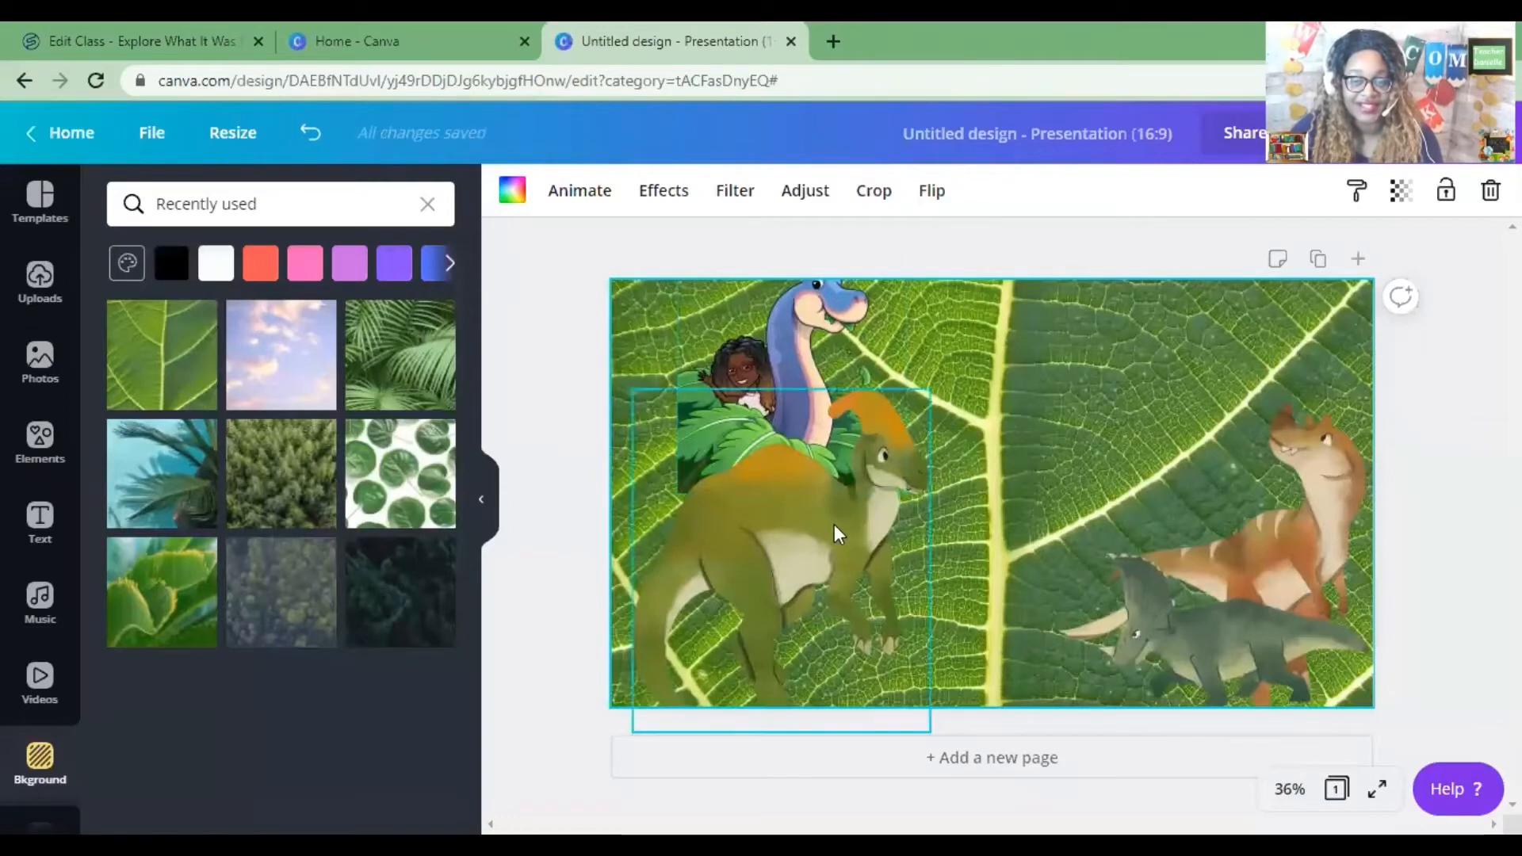
Shift the crested dinosaur slightly left and search the elements for palm trees.
{"action": "left_click_drag", "start_coordinate": [839, 535], "coordinate": [792, 550]}
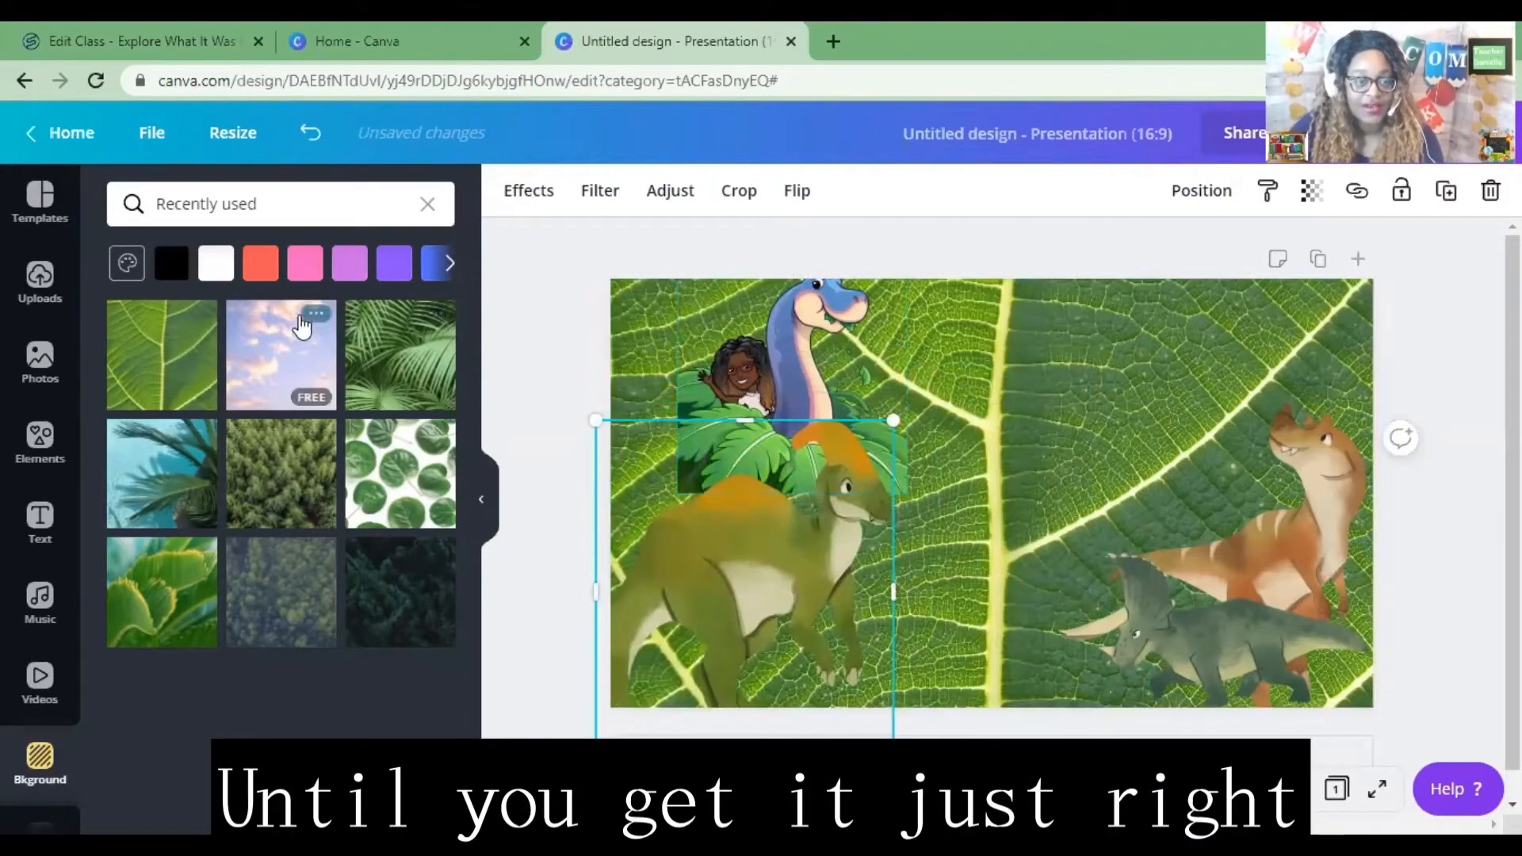
{"action": "left_click", "coordinate": [40, 440]}
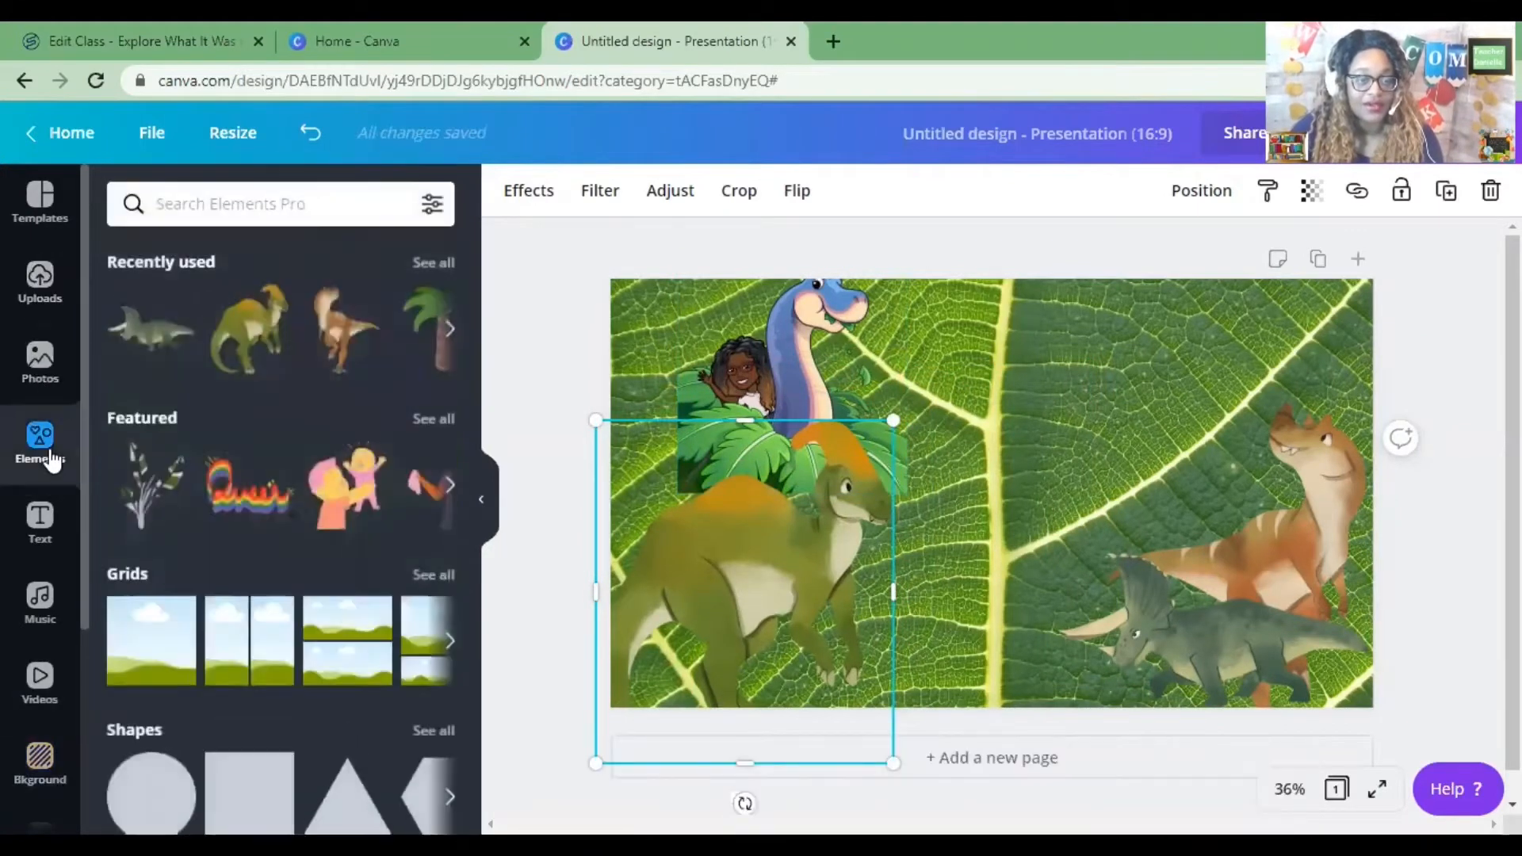
{"action": "left_click", "coordinate": [381, 205]}
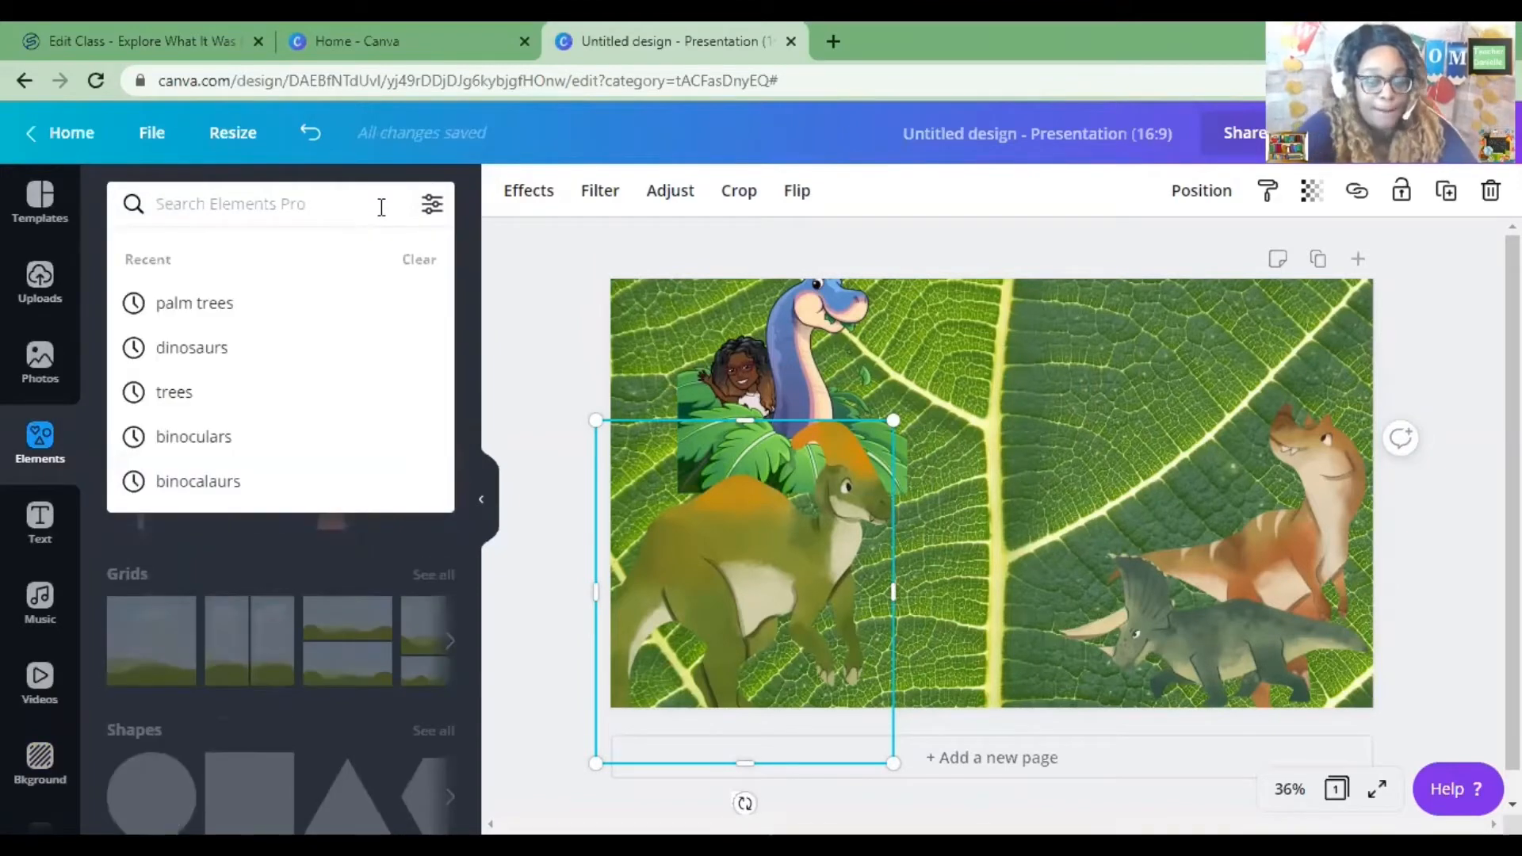
{"action": "type", "text": "palm"}
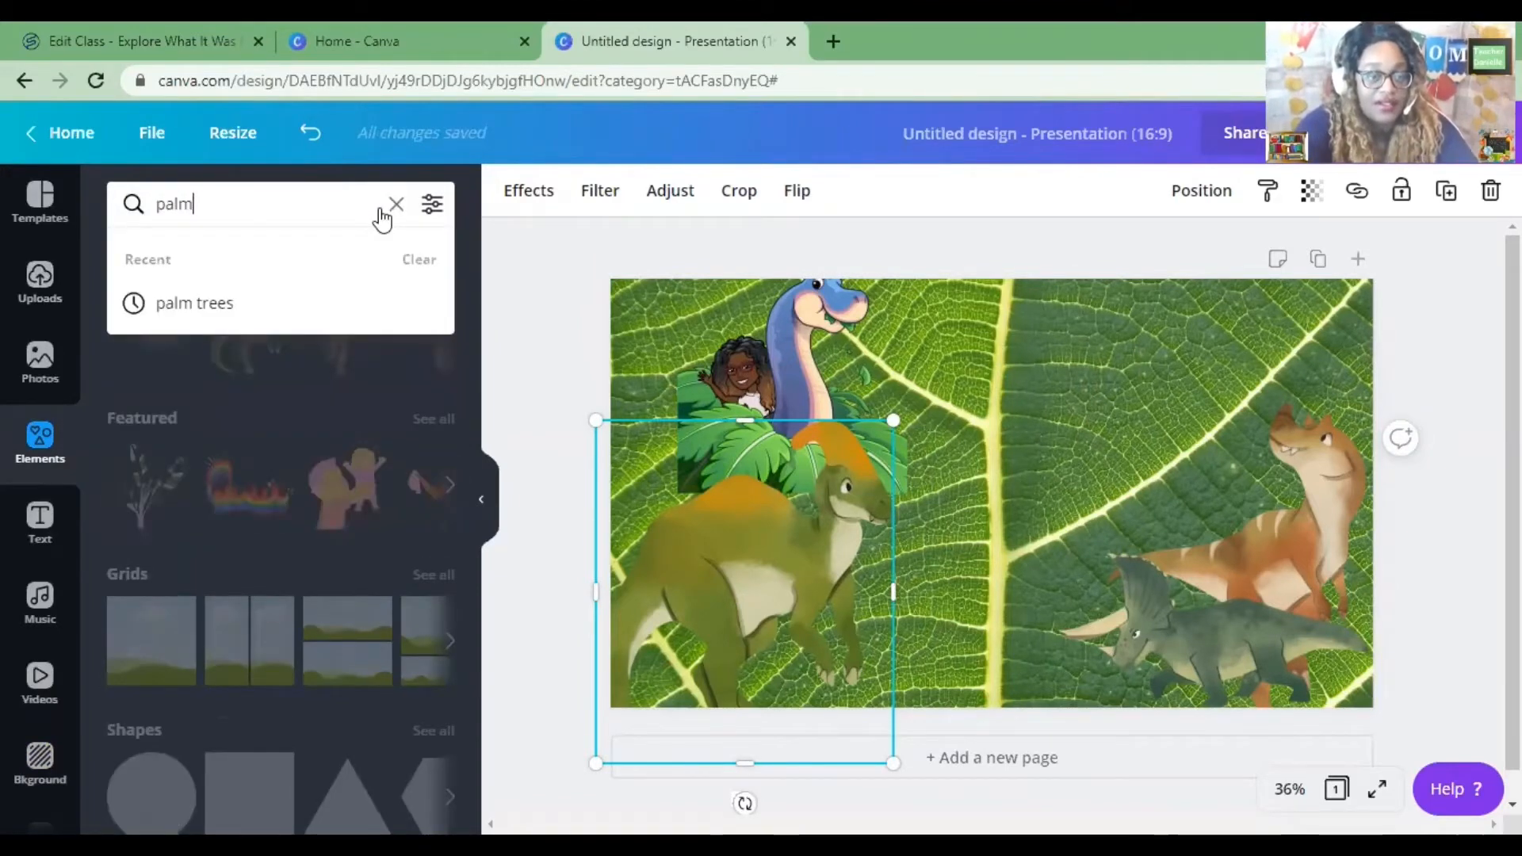
{"action": "left_click", "coordinate": [254, 313]}
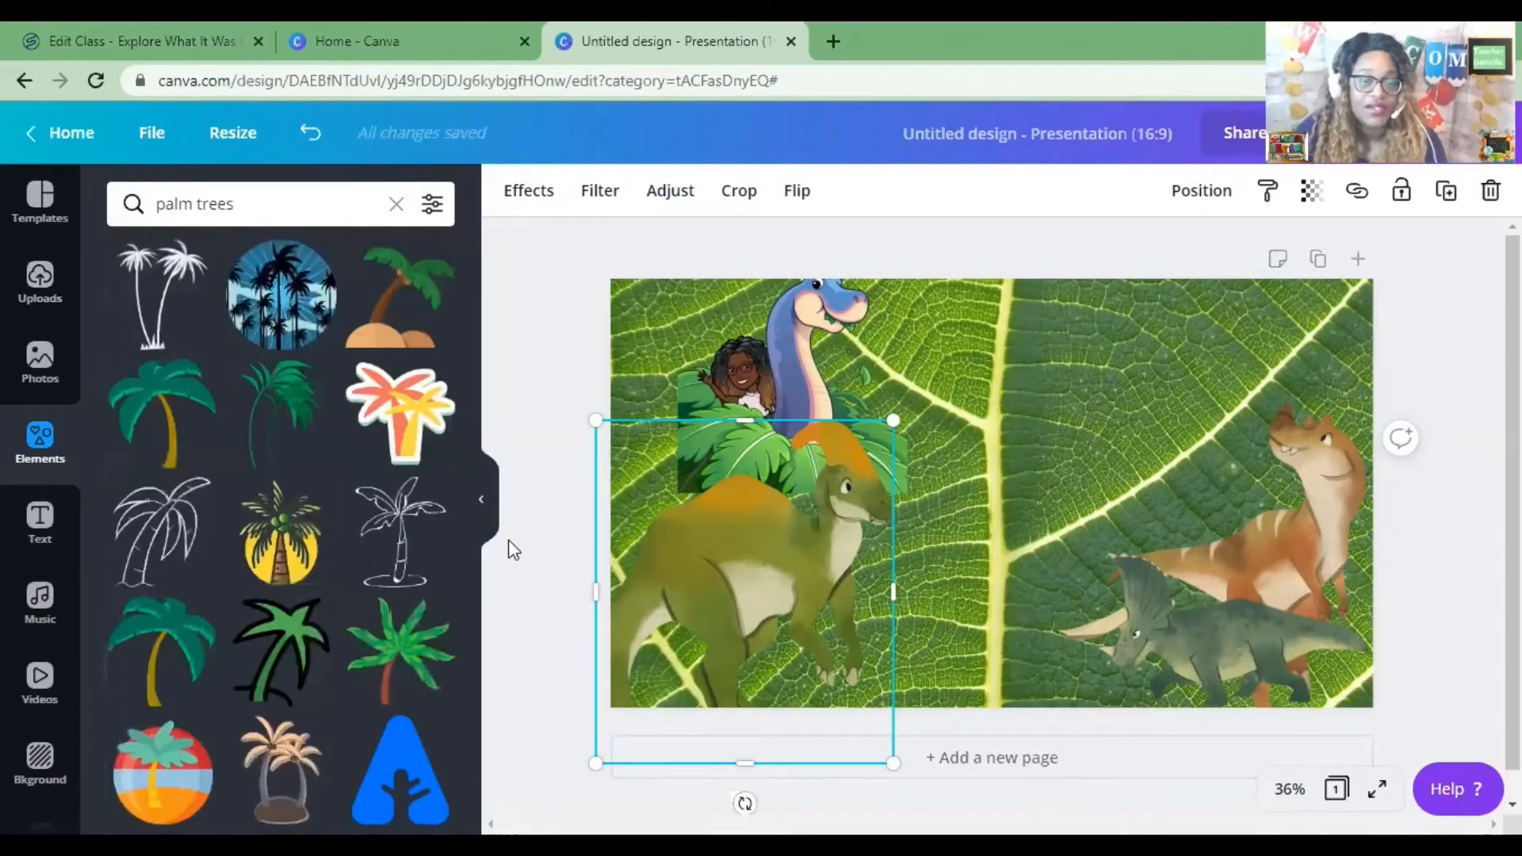
Add palm tree graphics to the slide's centre, ending with the bushy green palm.
{"action": "left_click", "coordinate": [188, 413]}
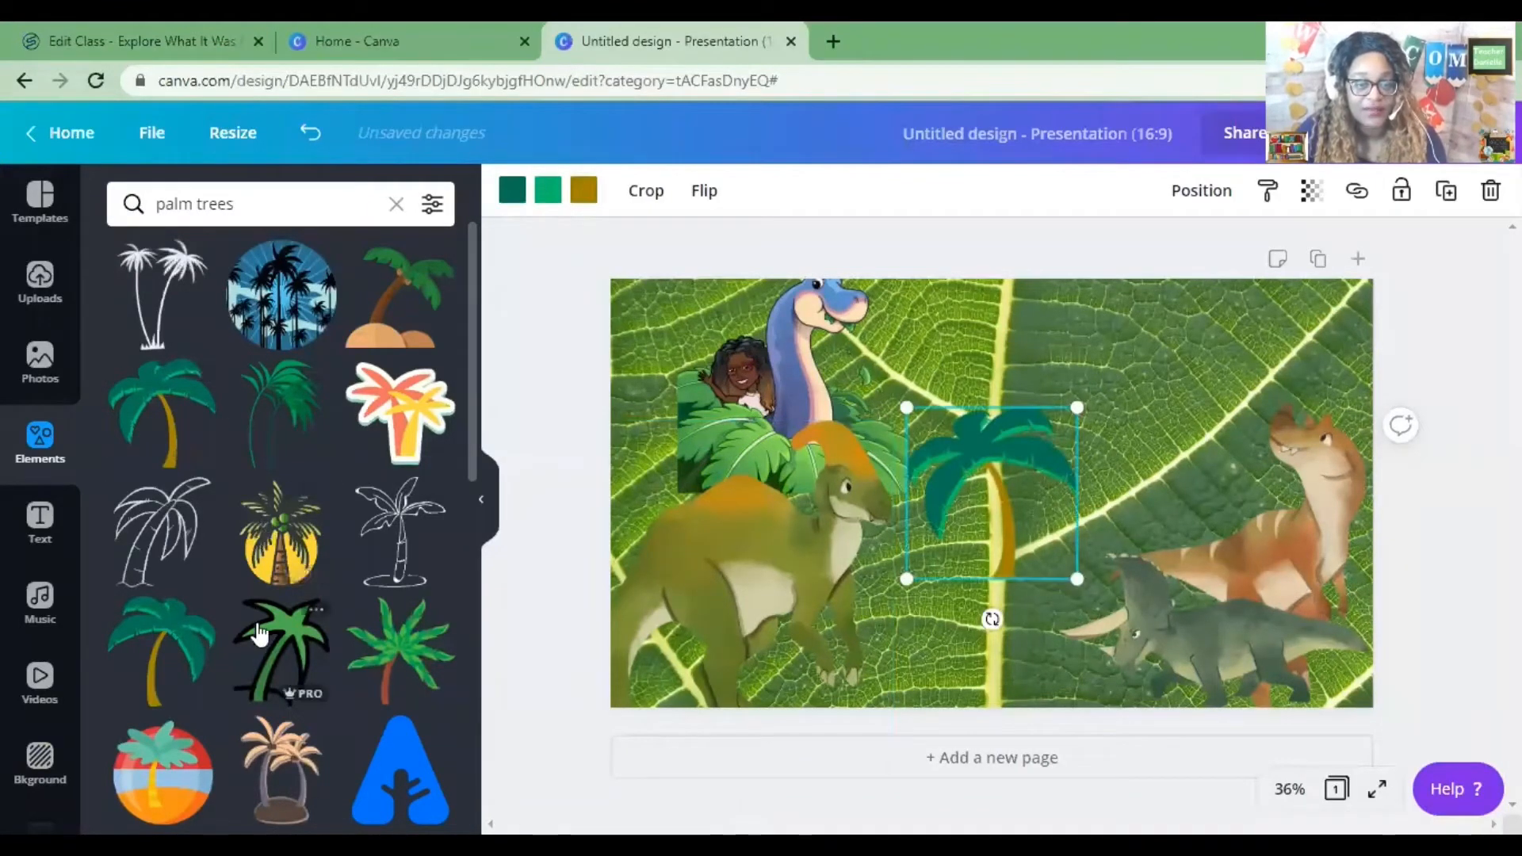
{"action": "left_click", "coordinate": [198, 645]}
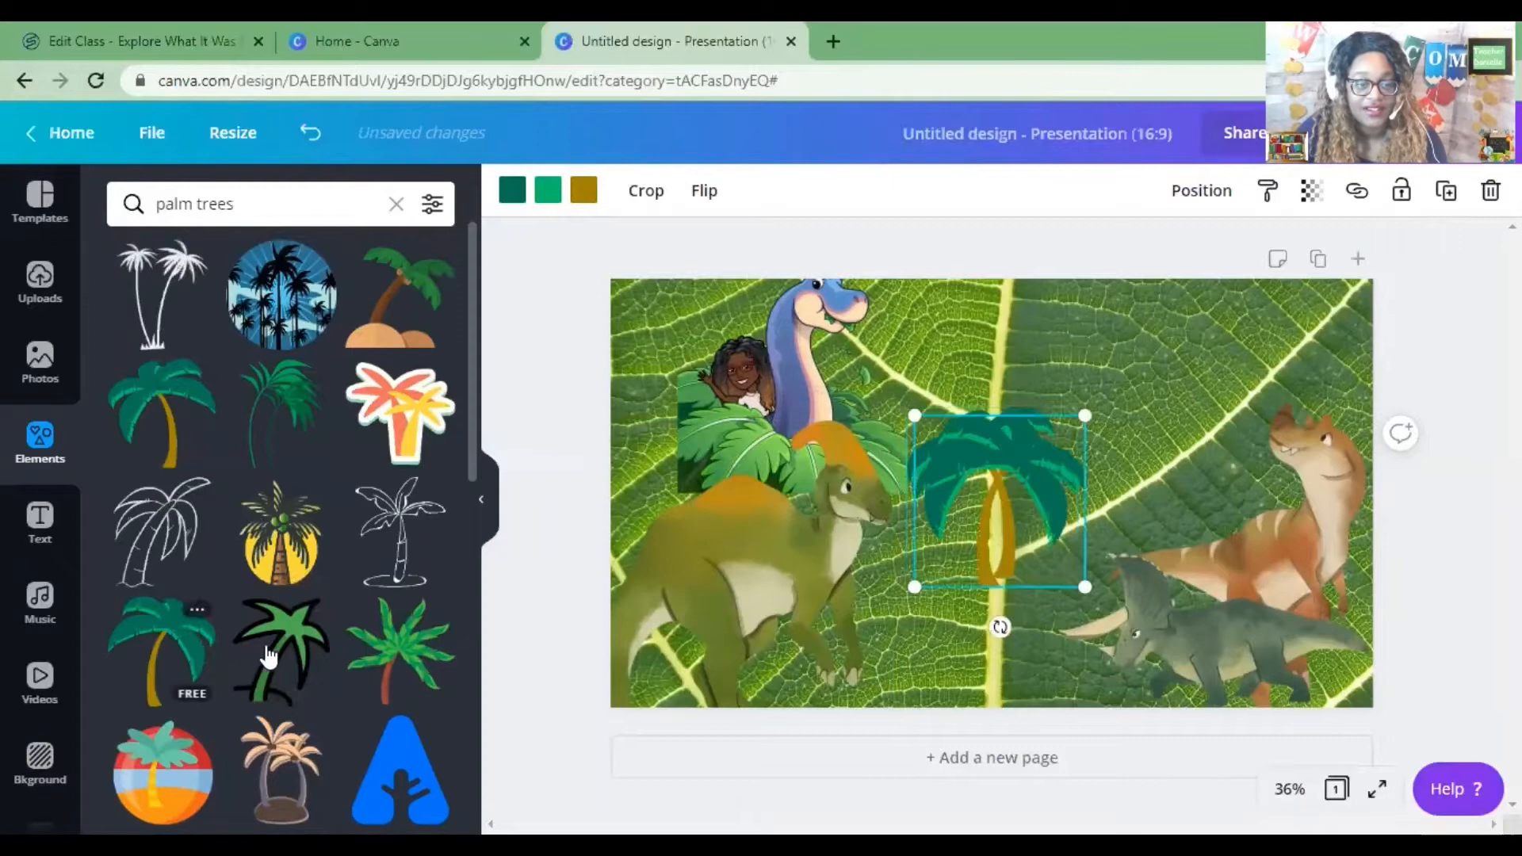
{"action": "left_click", "coordinate": [397, 647]}
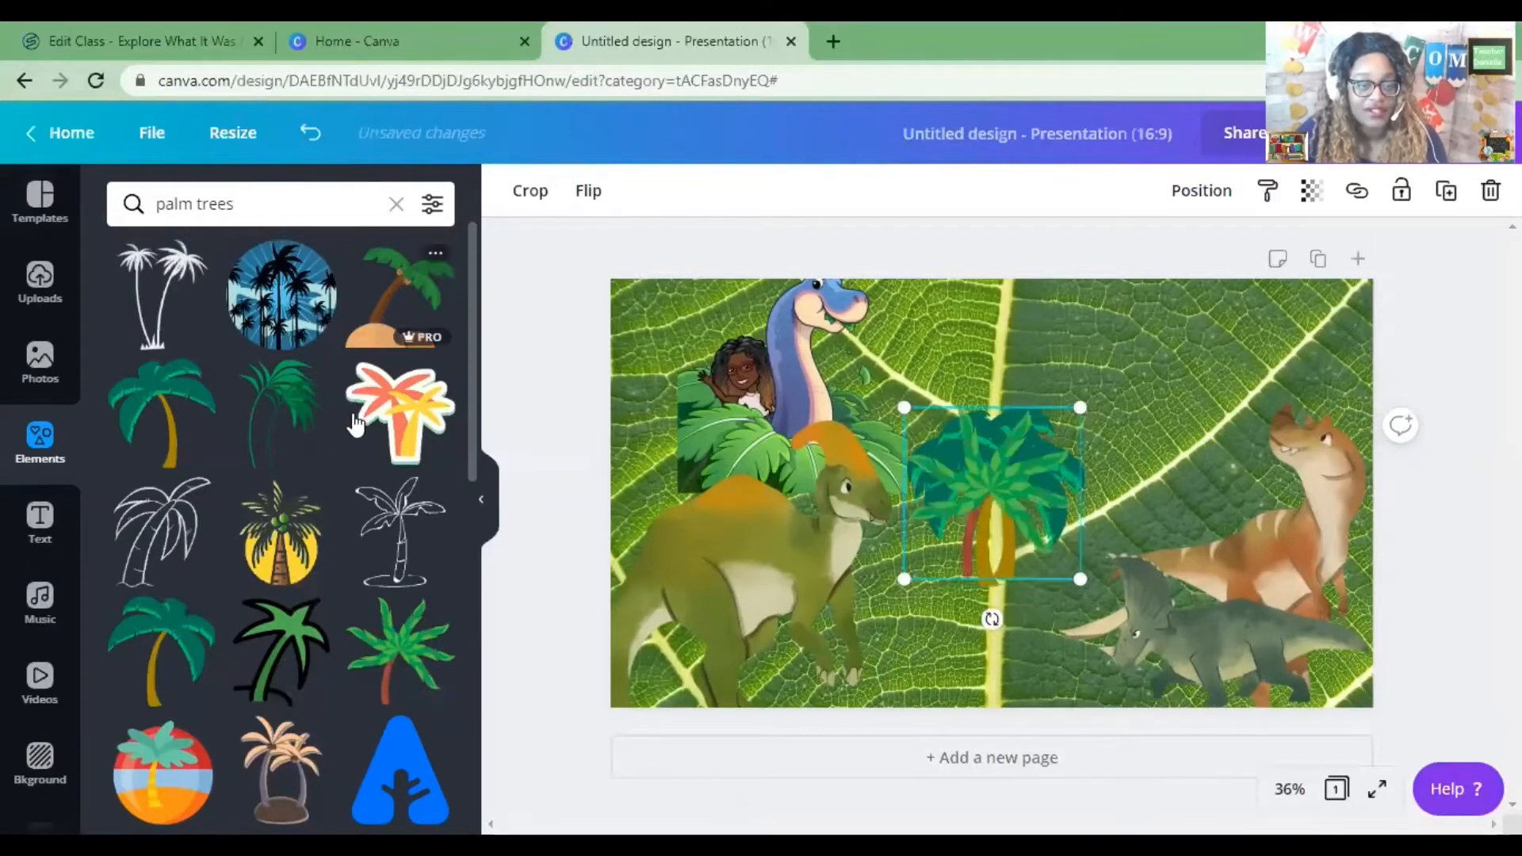
Add the round green cartoon tree graphic from the palm tree results to the slide.
{"action": "scroll", "coordinate": [341, 455], "scroll_direction": "down", "scroll_amount": 5}
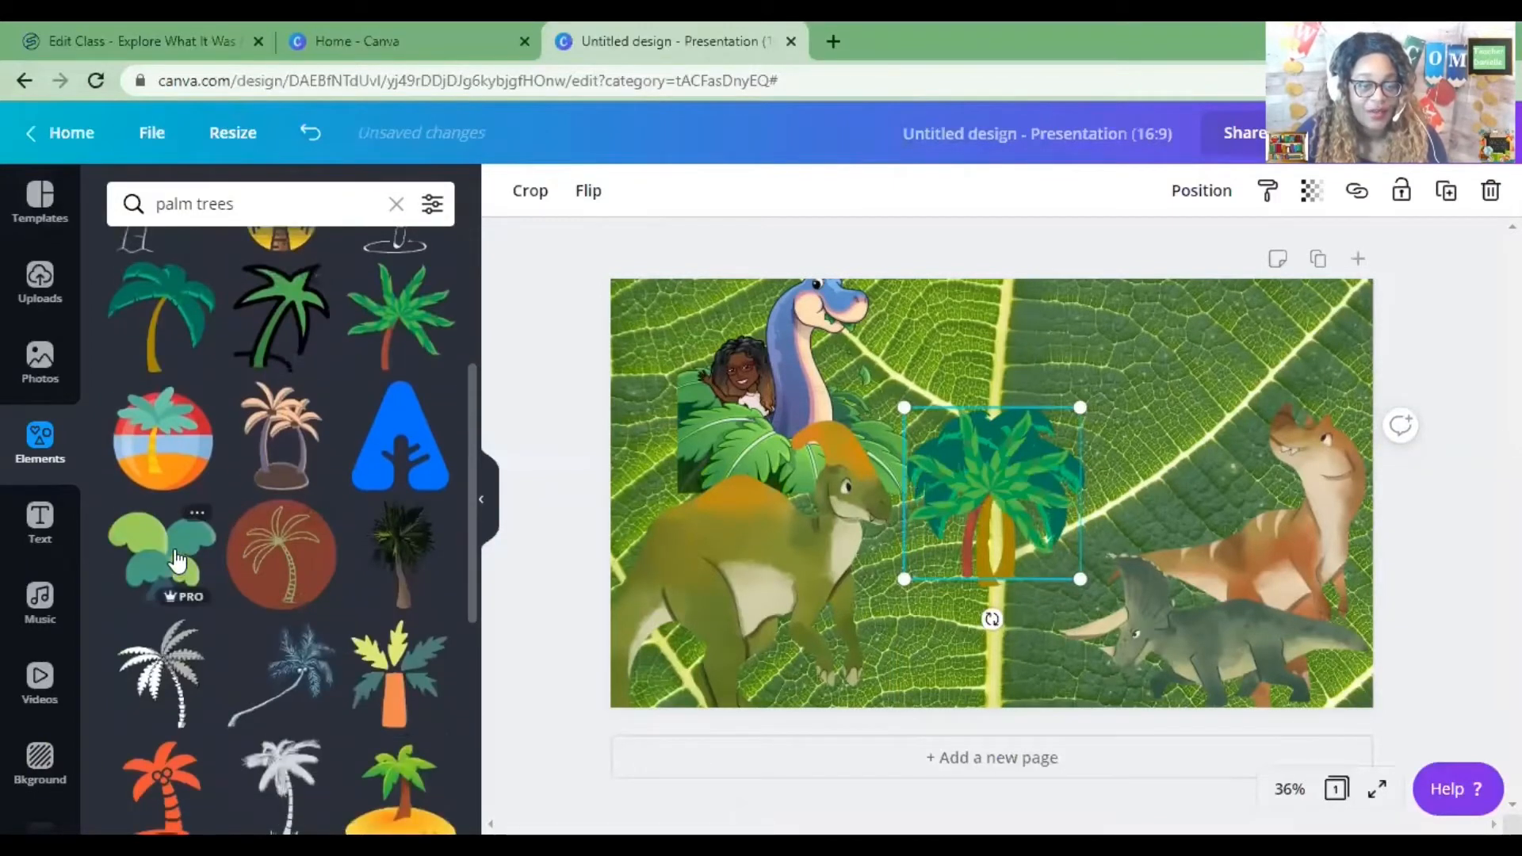
{"action": "left_click", "coordinate": [184, 562]}
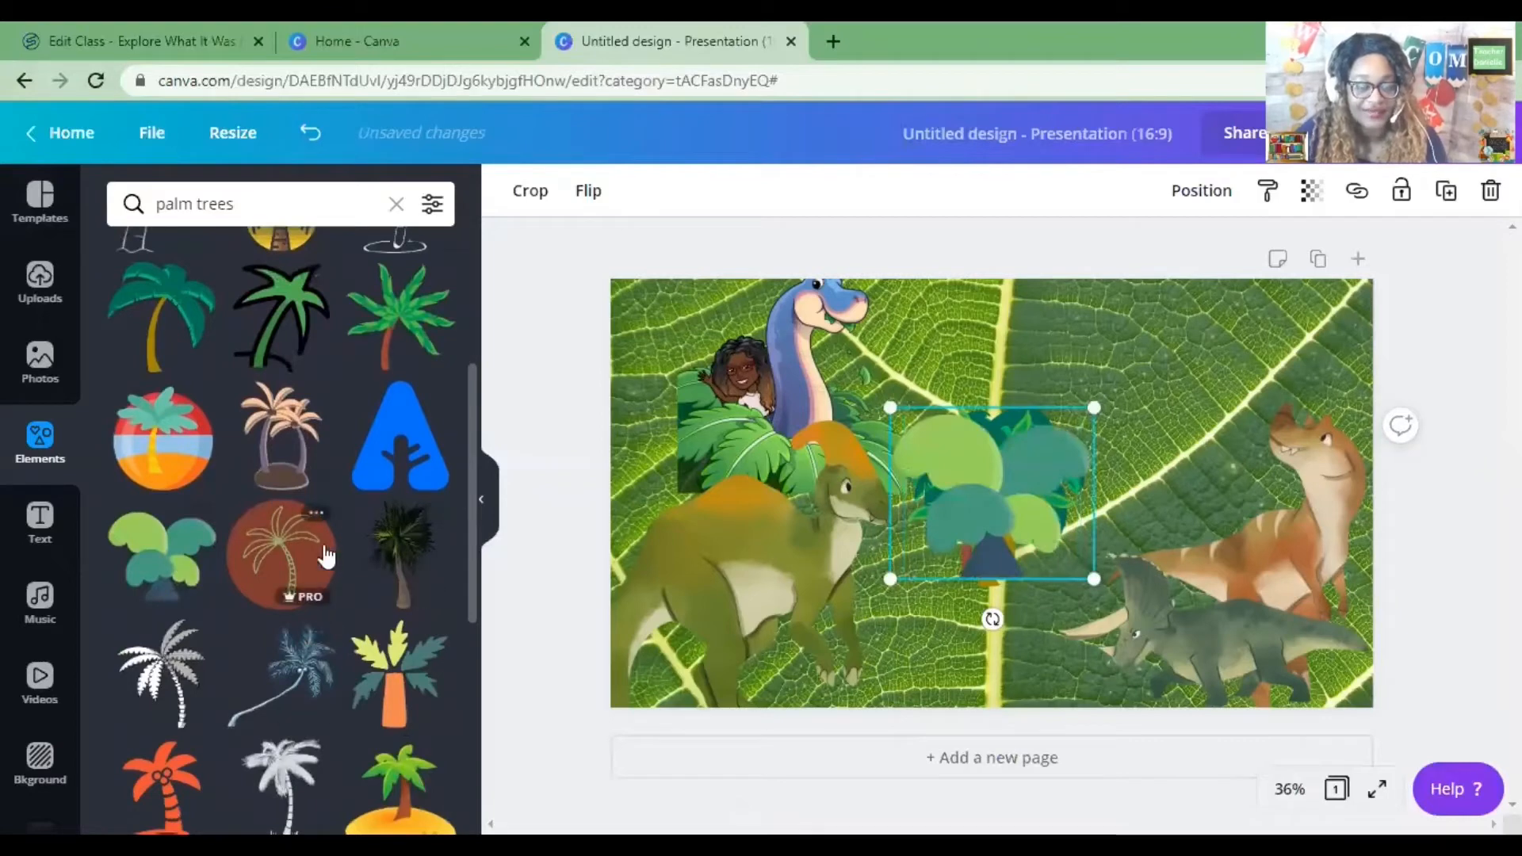
Add two more palm tree graphics and move the red-trunk palm toward the slide's upper right.
{"action": "scroll", "coordinate": [325, 557], "scroll_direction": "down", "scroll_amount": 3}
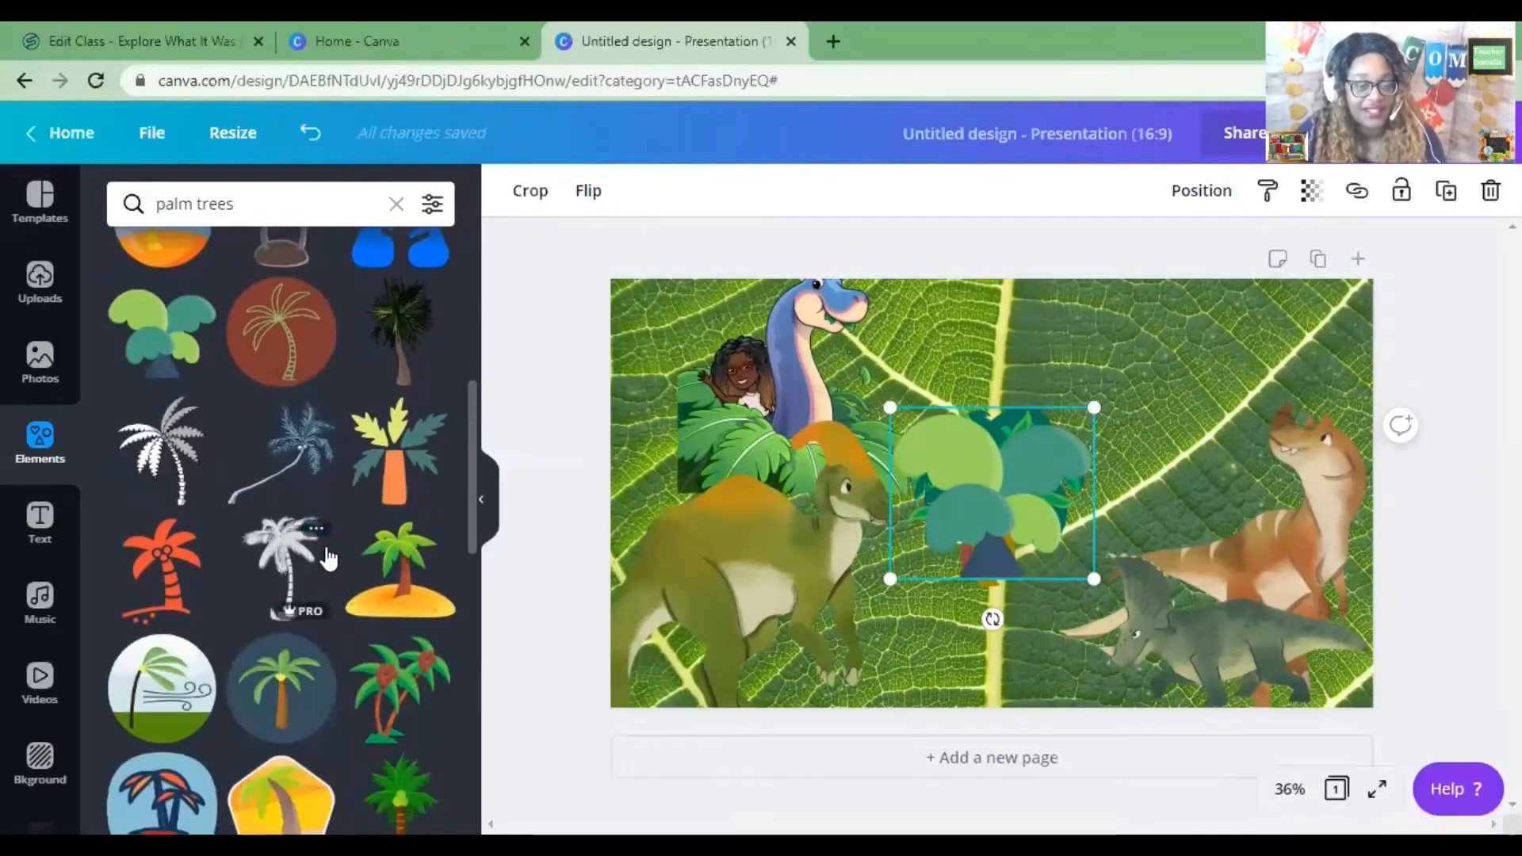
{"action": "scroll", "coordinate": [327, 537], "scroll_direction": "down", "scroll_amount": 2}
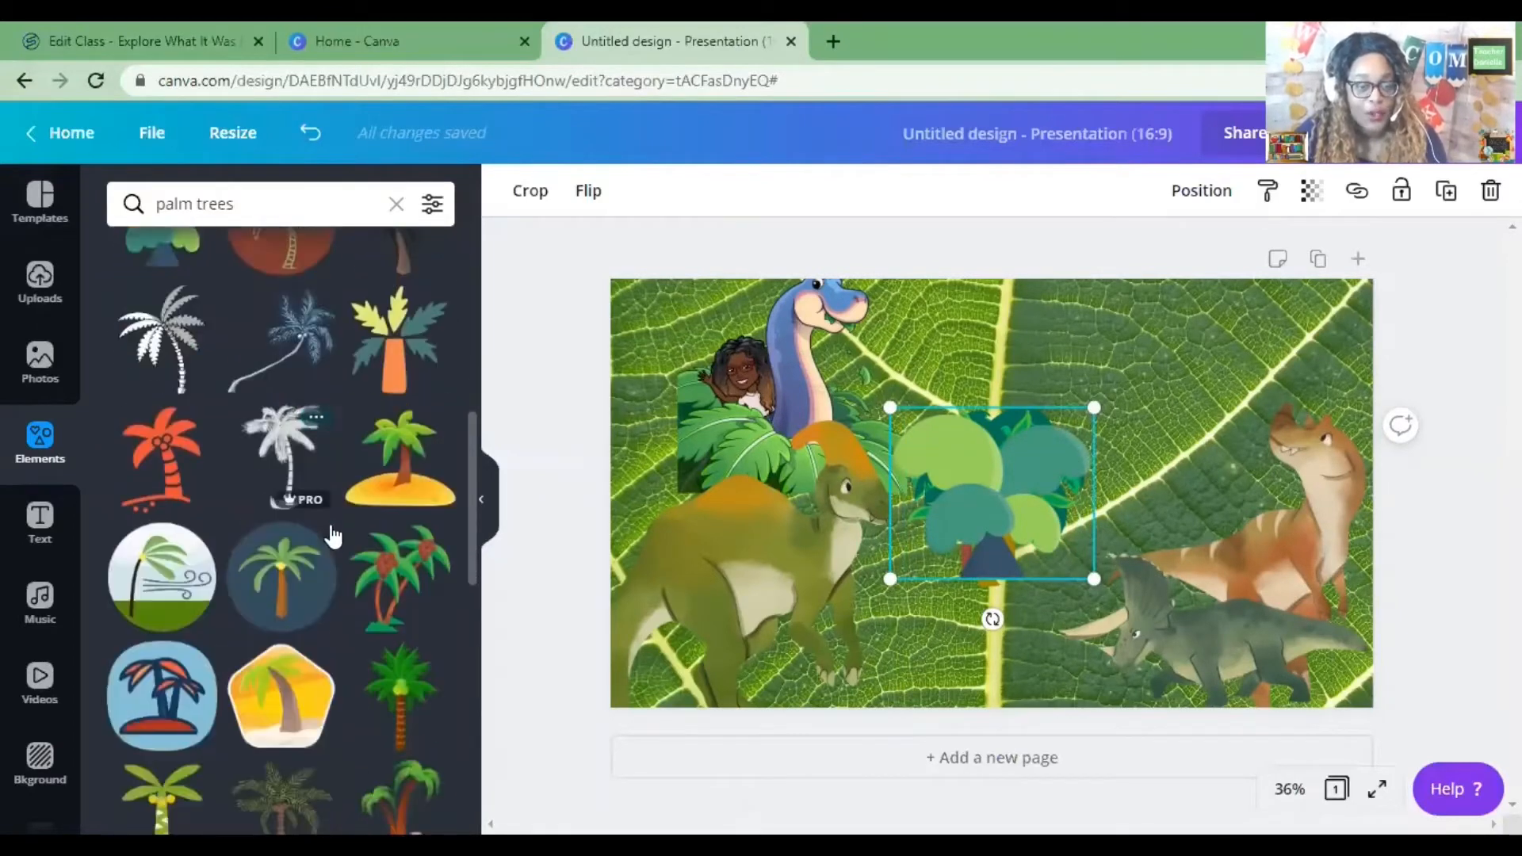
{"action": "scroll", "coordinate": [333, 534], "scroll_direction": "down", "scroll_amount": 3}
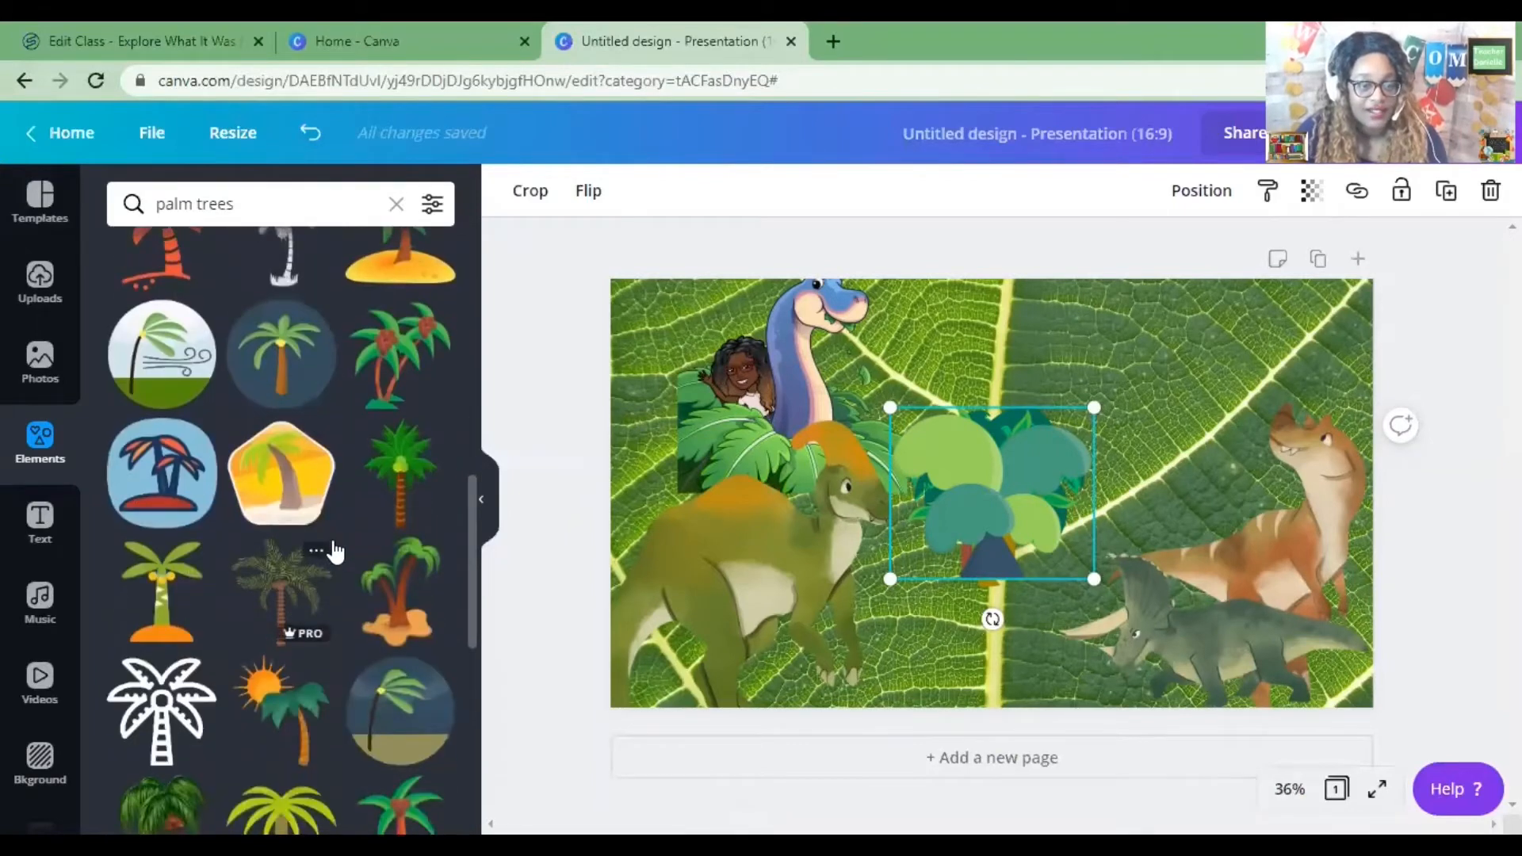
{"action": "scroll", "coordinate": [336, 549], "scroll_direction": "down", "scroll_amount": 3}
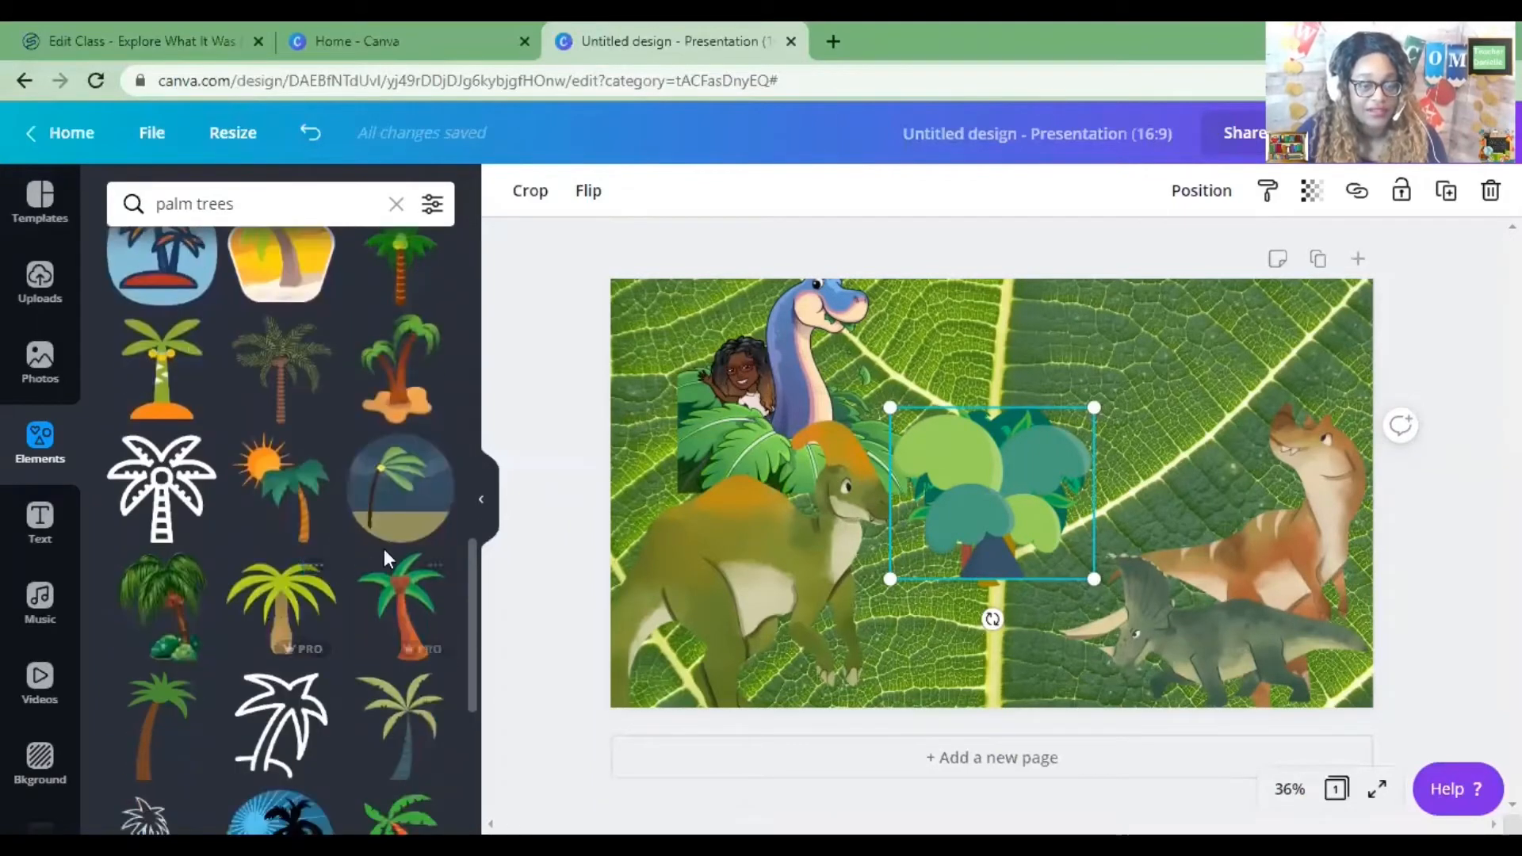
{"action": "left_click", "coordinate": [166, 718]}
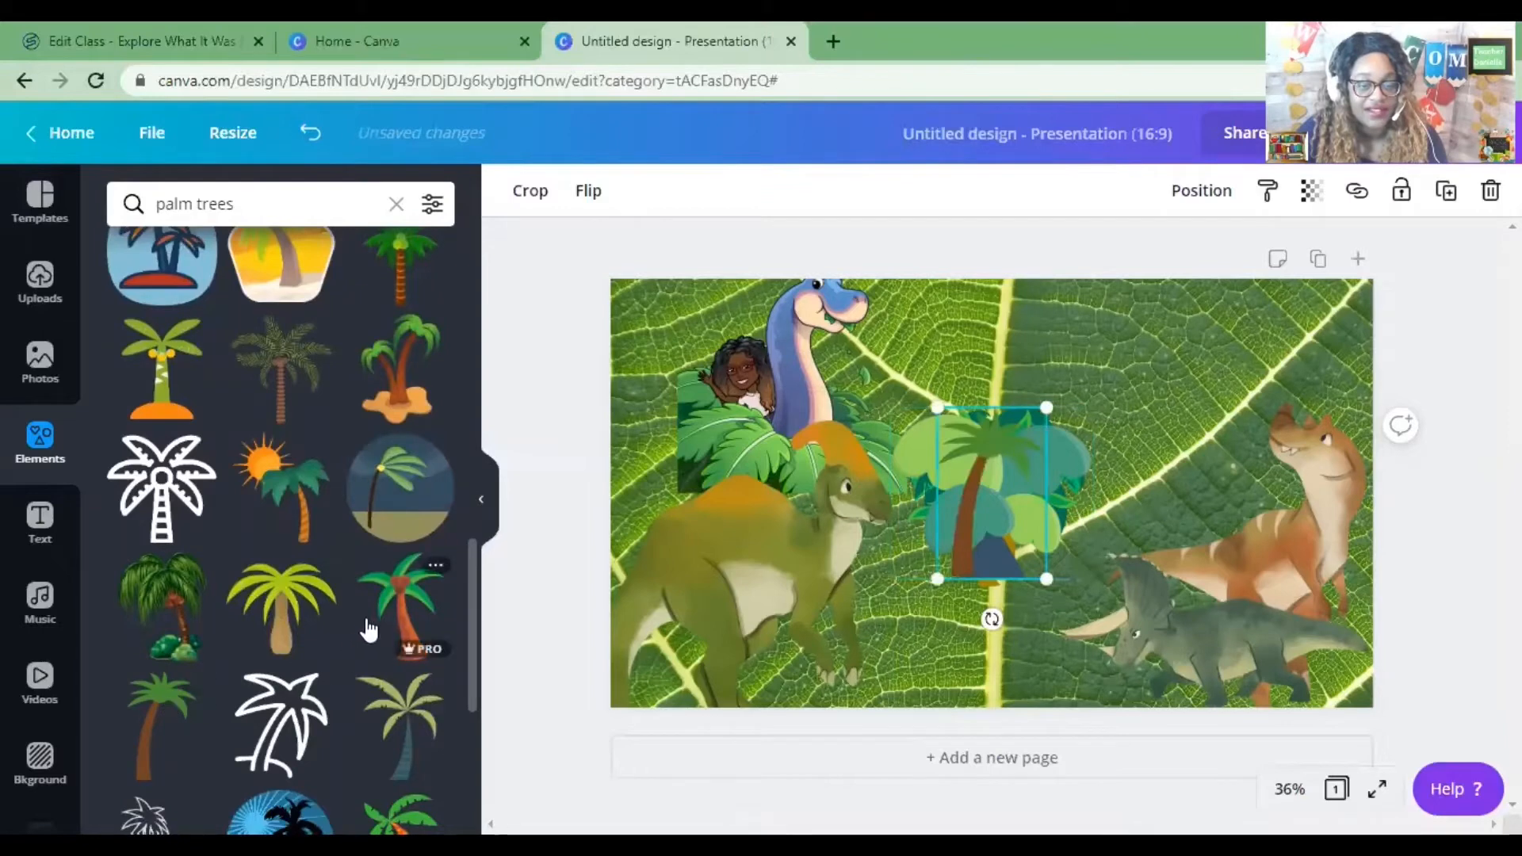
{"action": "left_click", "coordinate": [396, 609]}
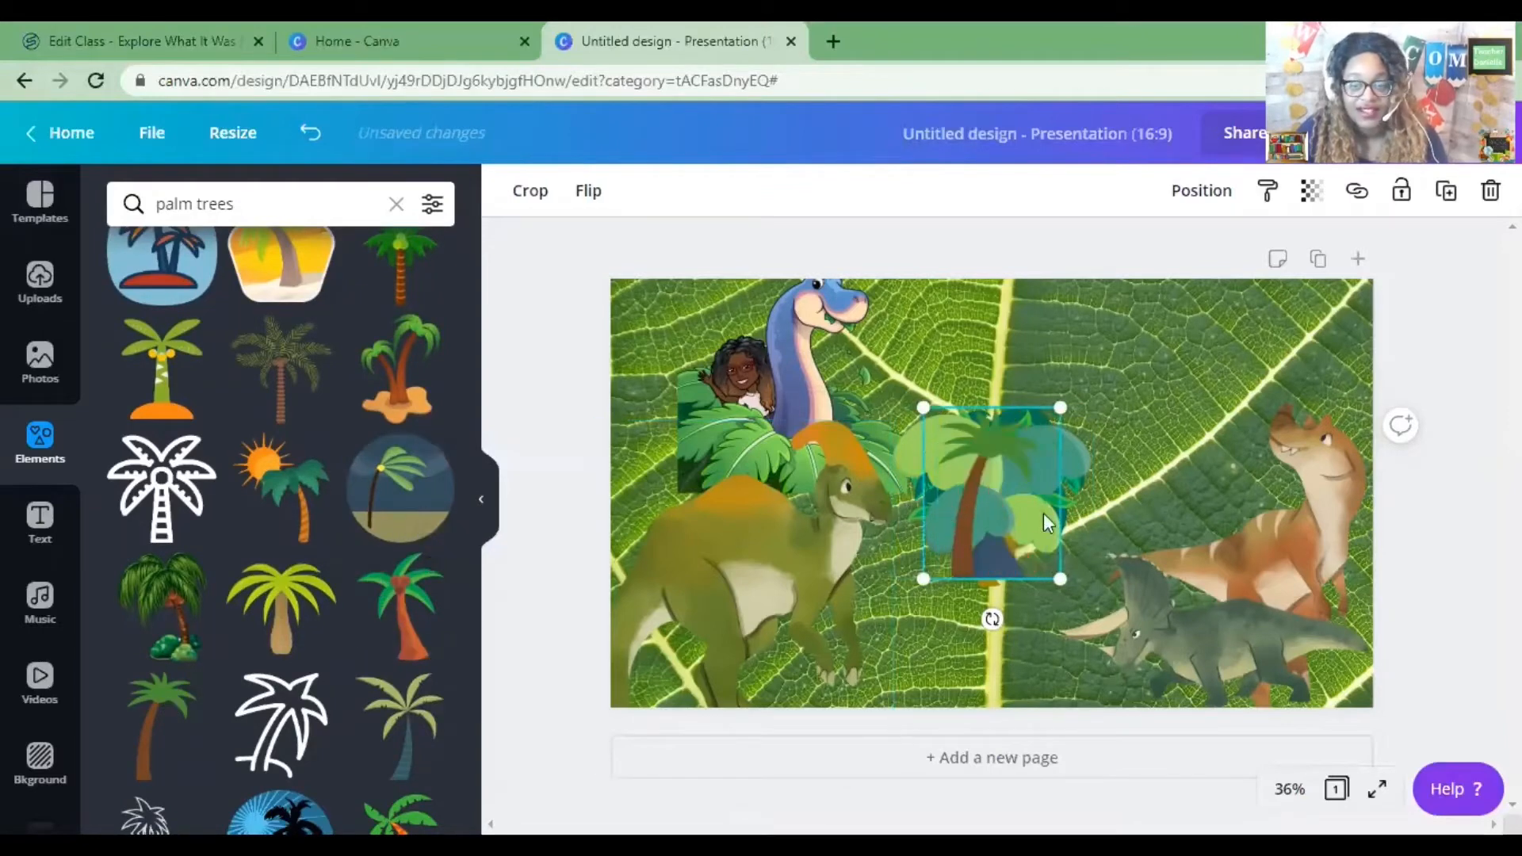
{"action": "left_click_drag", "start_coordinate": [982, 462], "coordinate": [1093, 379]}
Enlarge the triceratops and nudge it into place at the slide's lower right.
{"action": "left_click", "coordinate": [1145, 607]}
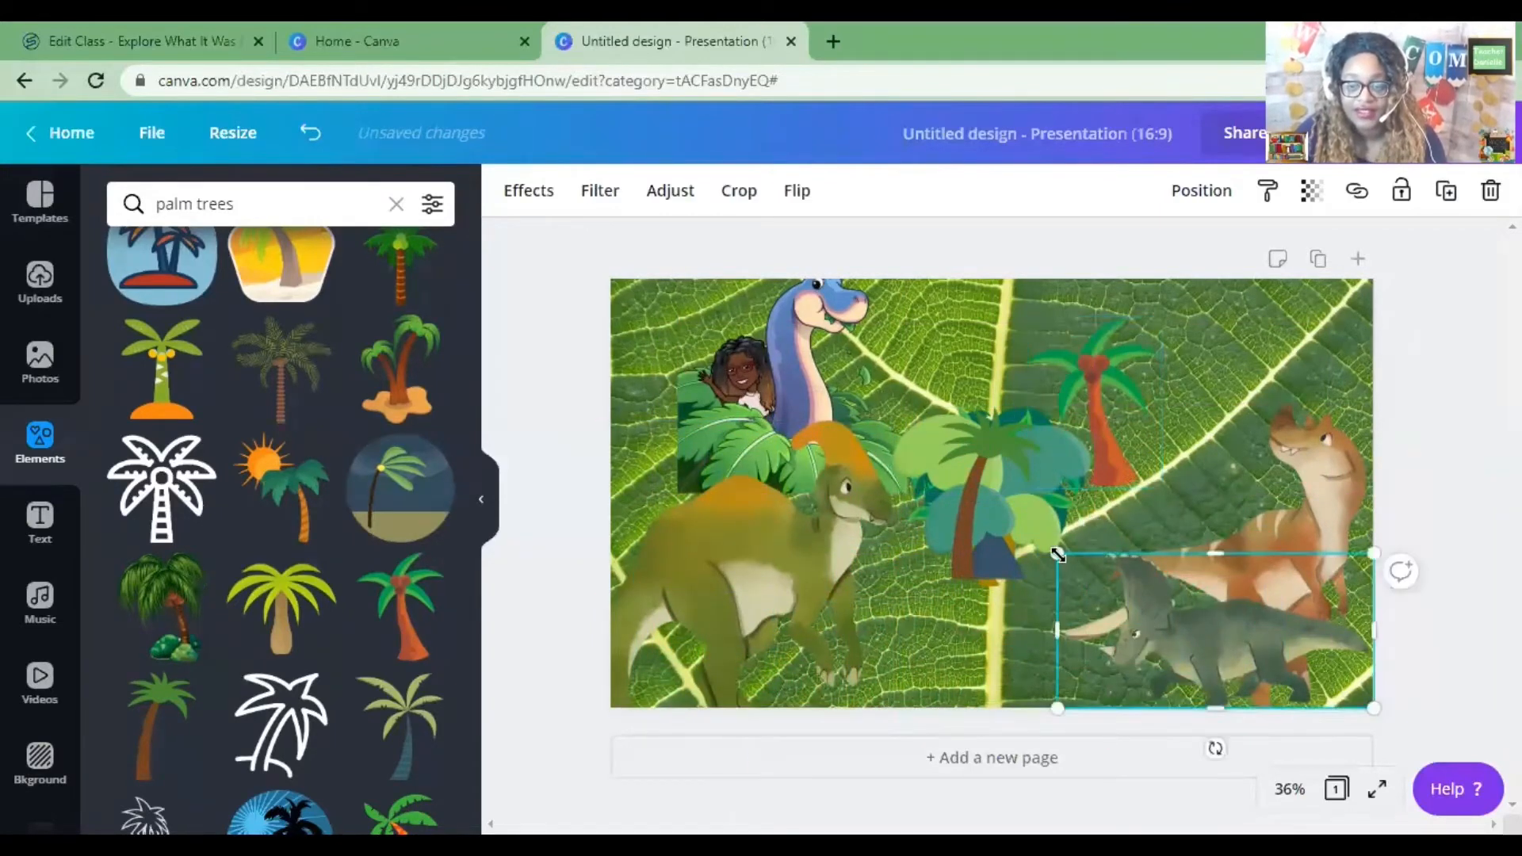
{"action": "left_click_drag", "start_coordinate": [1057, 553], "coordinate": [902, 479]}
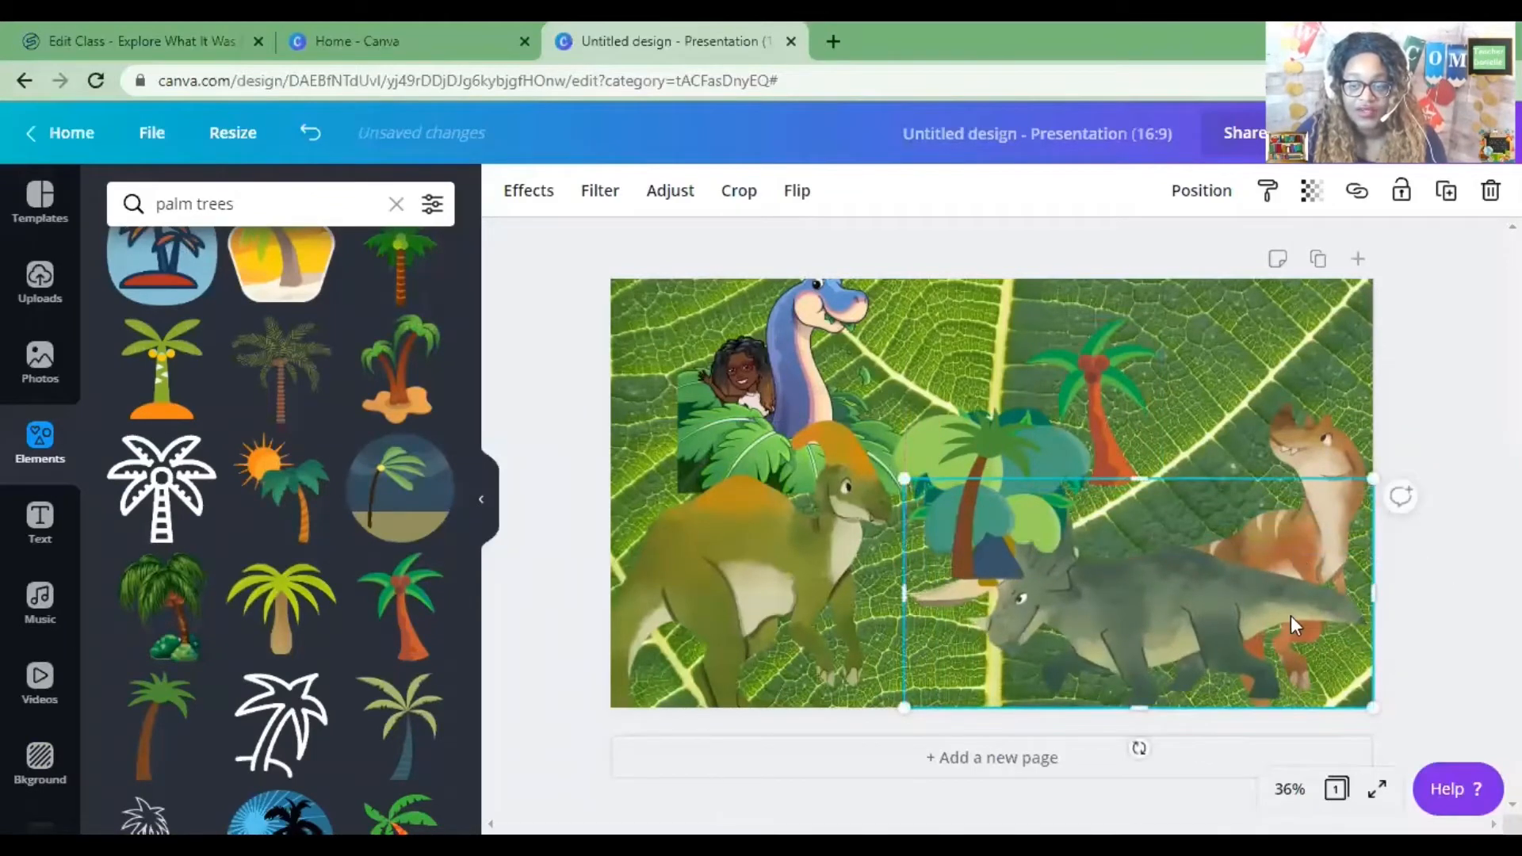
{"action": "mouse_move", "coordinate": [1160, 615]}
{"action": "left_mouse_down"}
{"action": "mouse_move", "coordinate": [1173, 602]}
{"action": "mouse_move", "coordinate": [1163, 621]}
{"action": "mouse_move", "coordinate": [1147, 598]}
{"action": "left_mouse_up"}
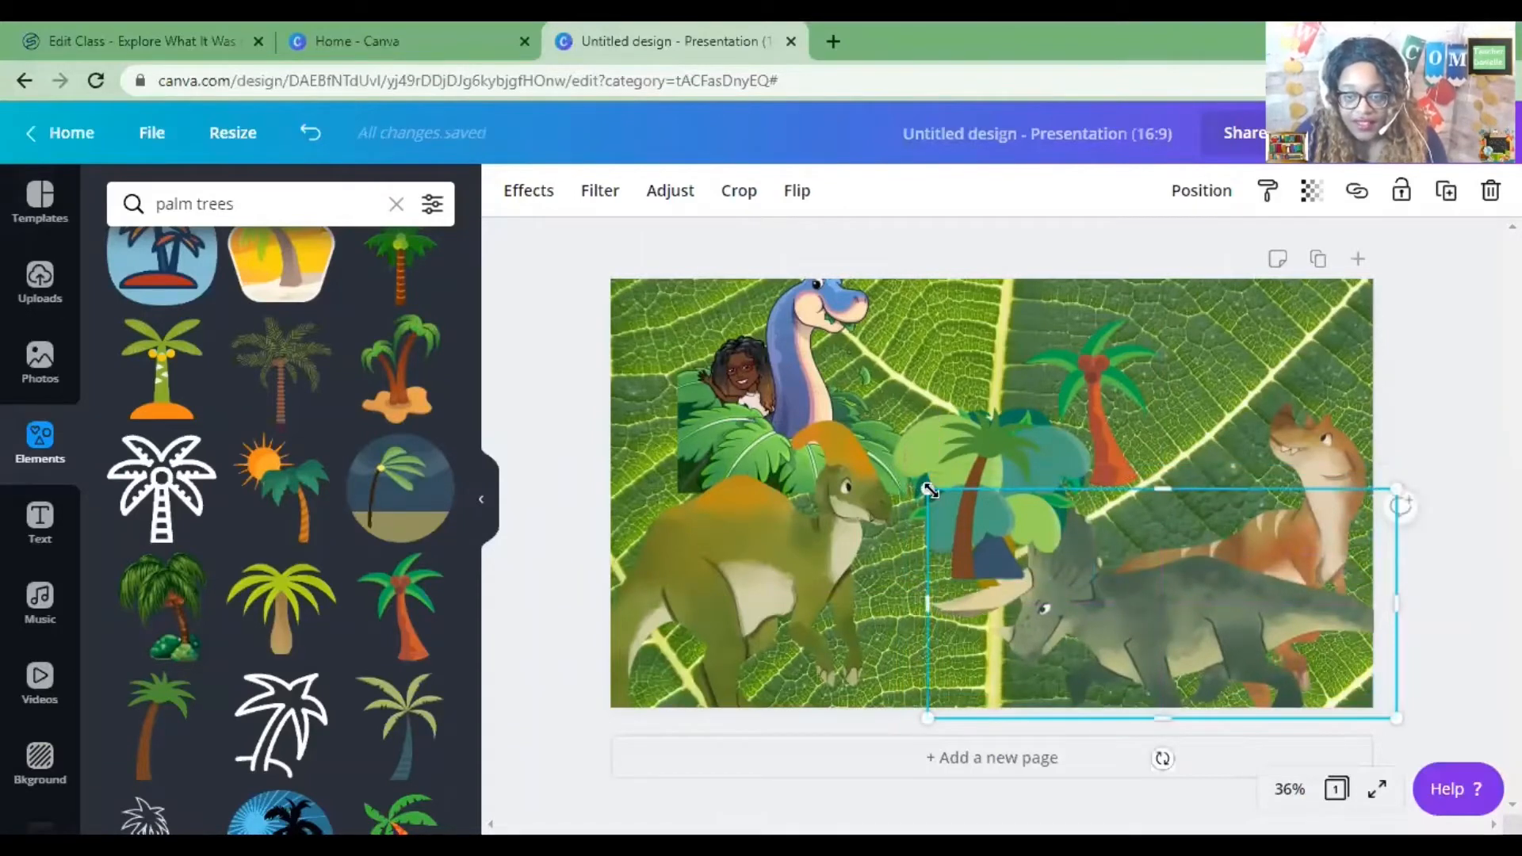
Slightly enlarge the crested dinosaur and enlarge the brown dinosaur on the right.
{"action": "left_click", "coordinate": [767, 533]}
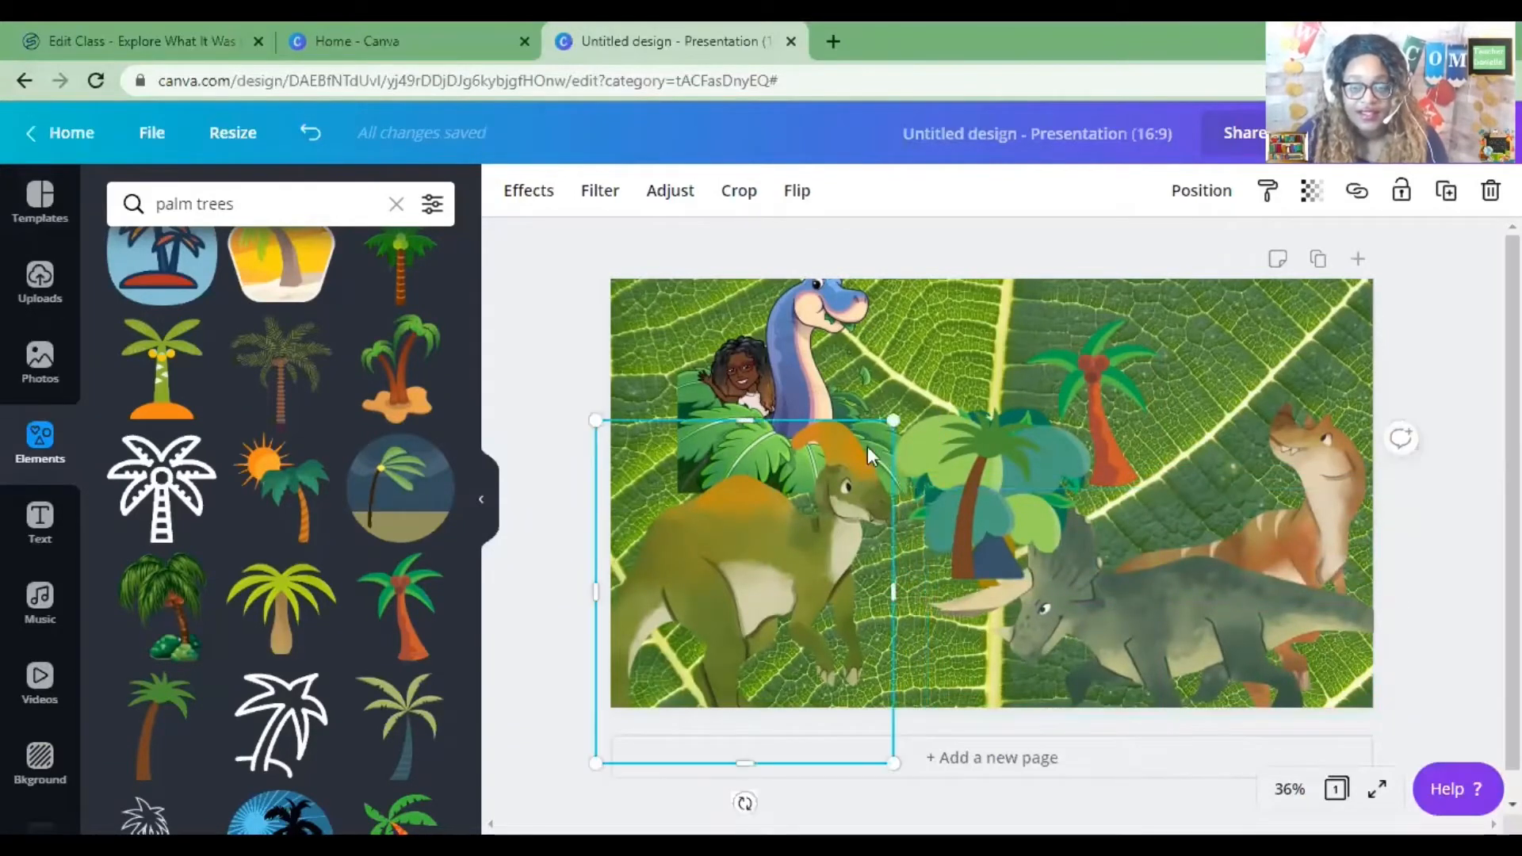
{"action": "left_click_drag", "start_coordinate": [890, 414], "coordinate": [905, 408]}
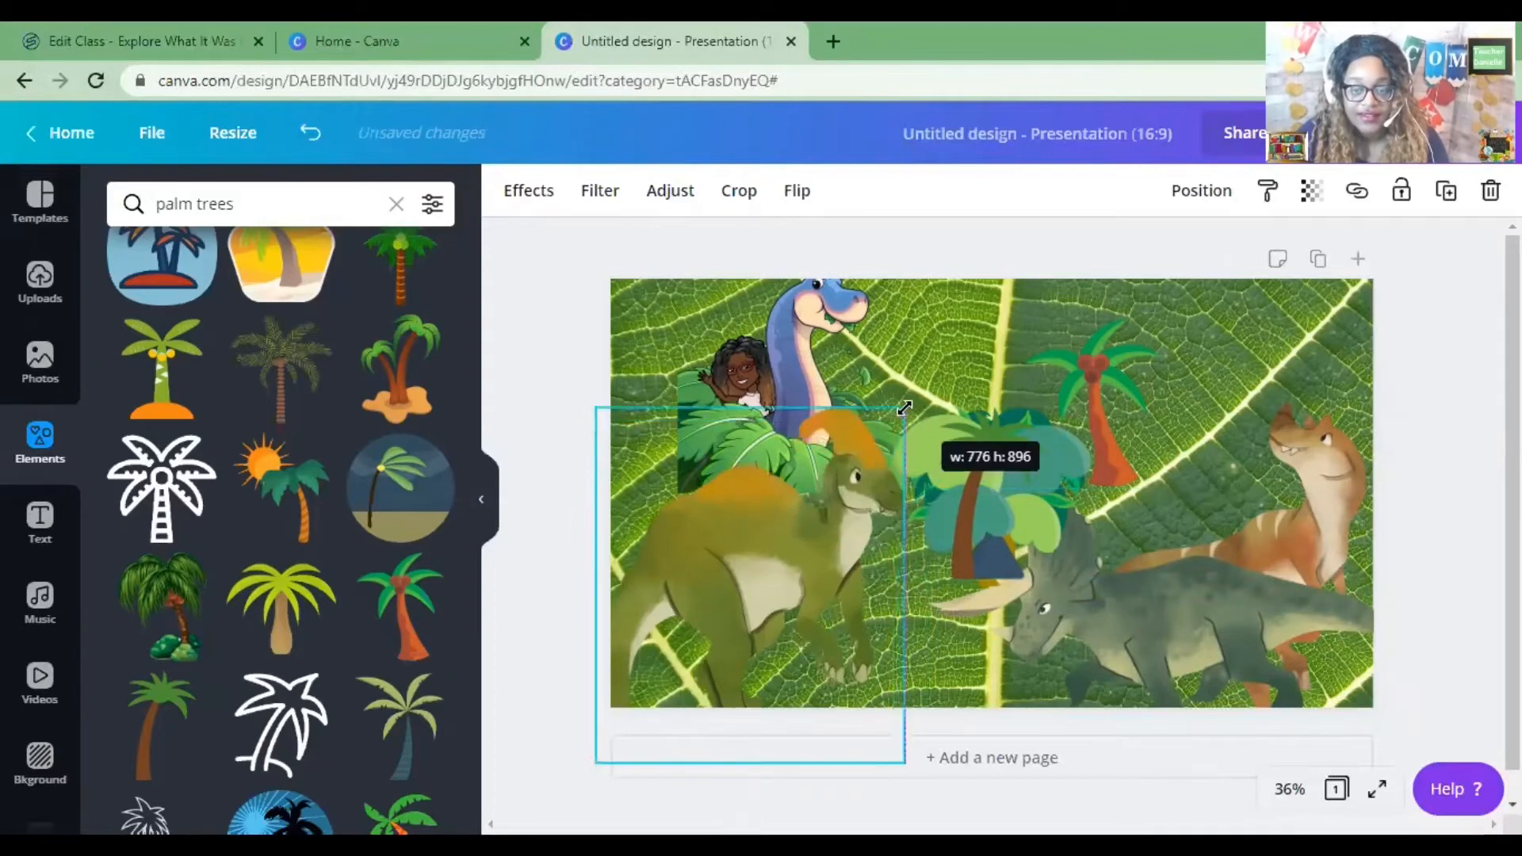
{"action": "left_click", "coordinate": [1307, 469]}
{"action": "left_click_drag", "start_coordinate": [1107, 403], "coordinate": [1069, 359]}
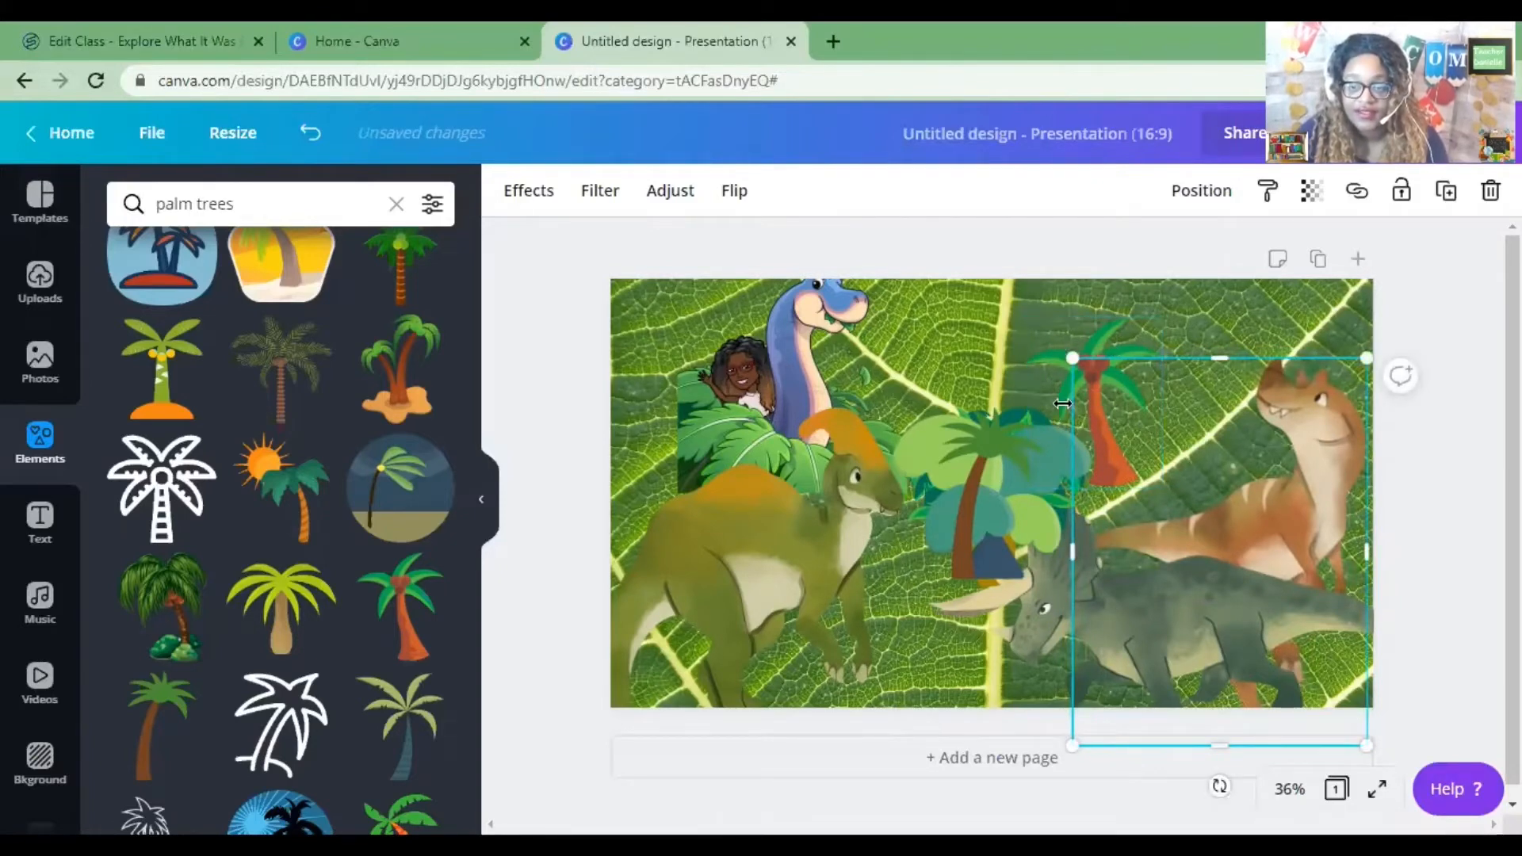
Move the red-trunk palm to the lower right, enlarge it and send it to the back.
{"action": "left_click", "coordinate": [1102, 430]}
{"action": "left_click_drag", "start_coordinate": [1083, 448], "coordinate": [1309, 662]}
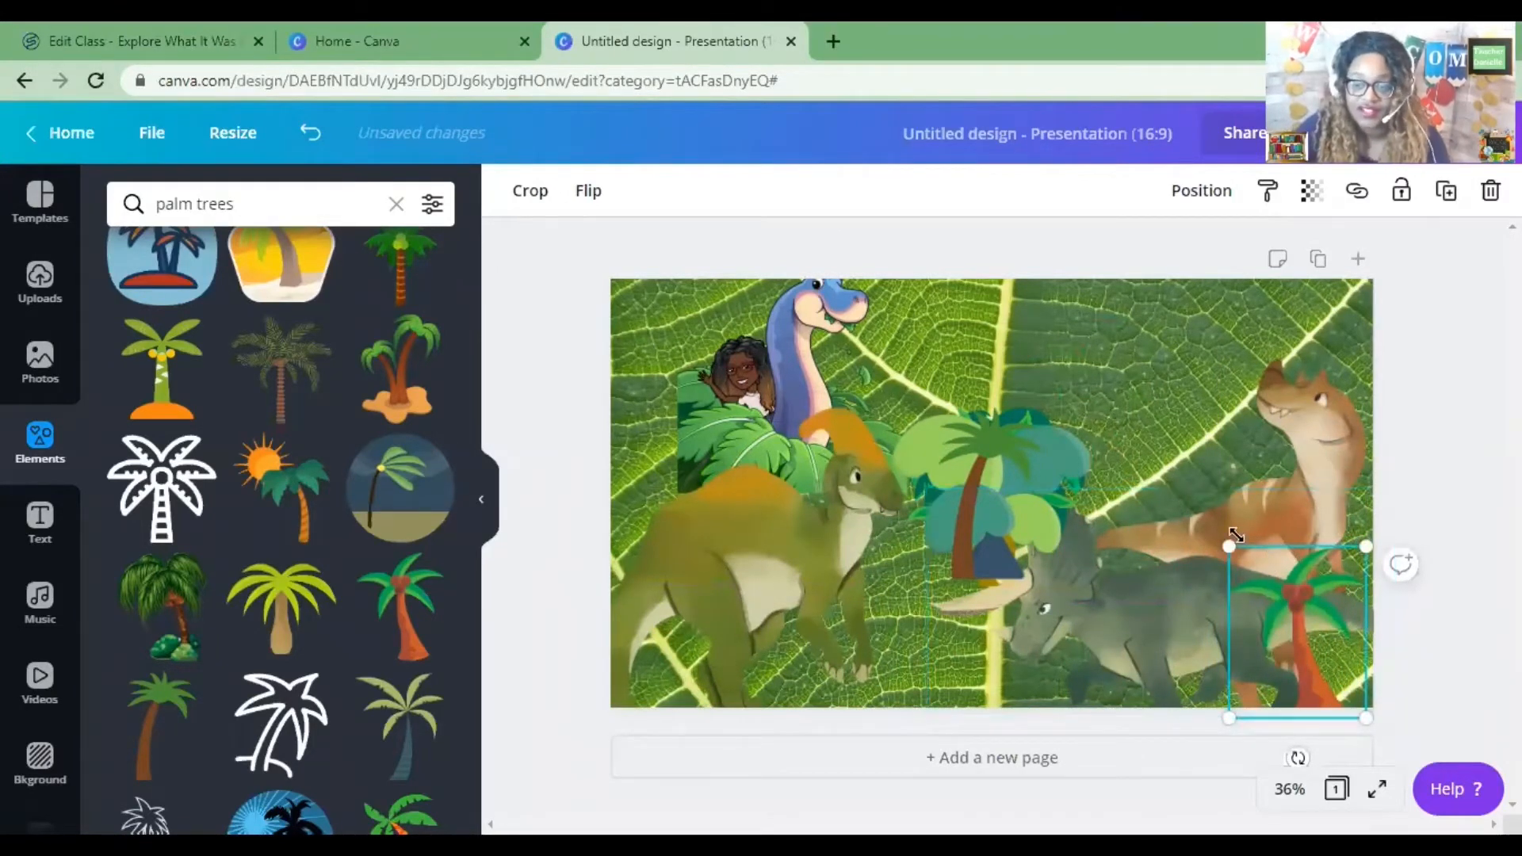
{"action": "left_click_drag", "start_coordinate": [1203, 508], "coordinate": [953, 364]}
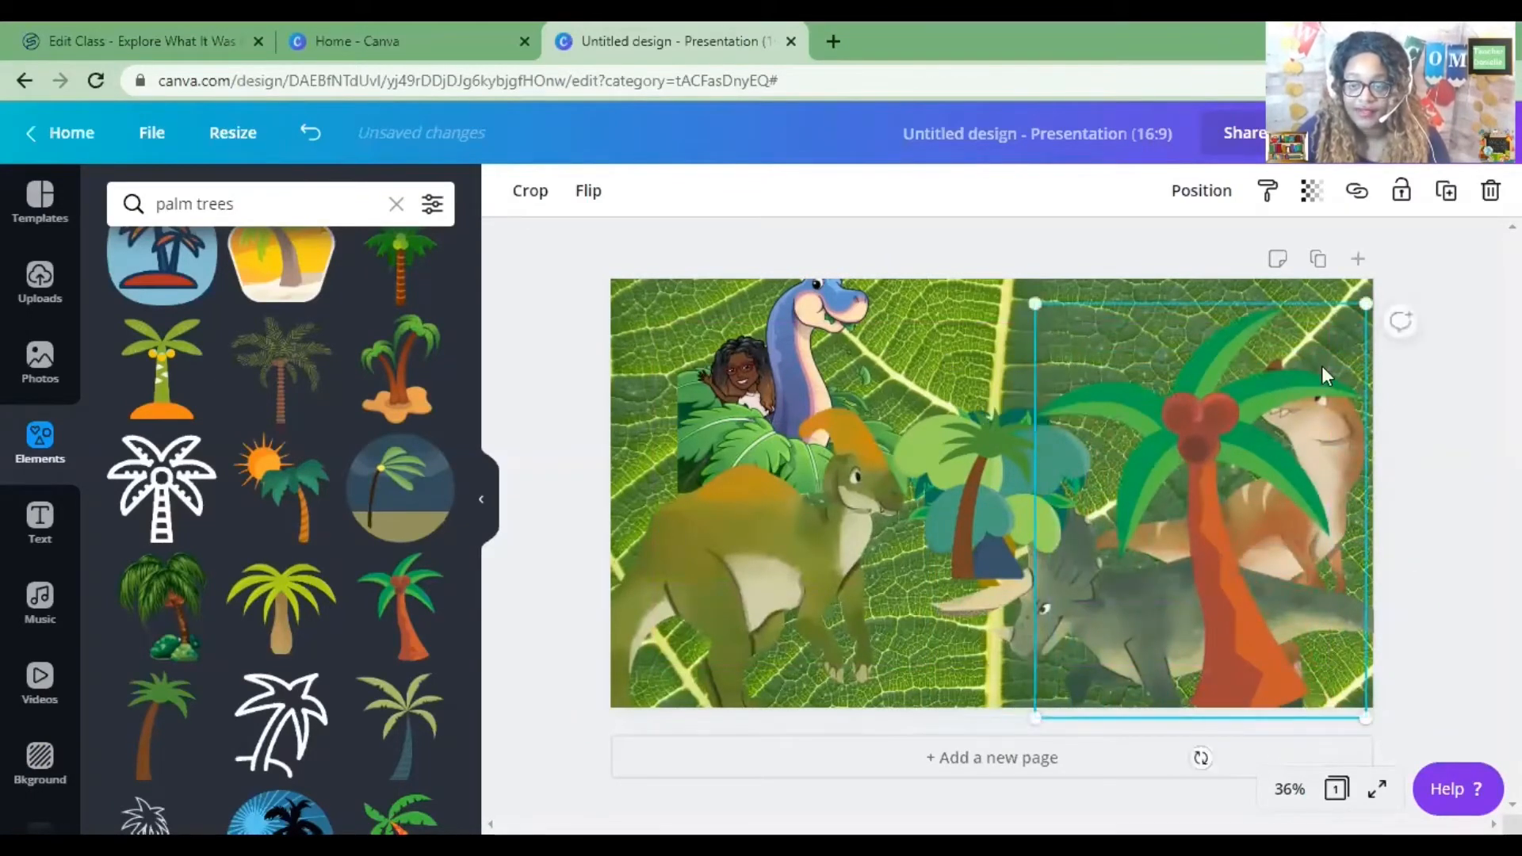
{"action": "right_click", "coordinate": [1235, 386]}
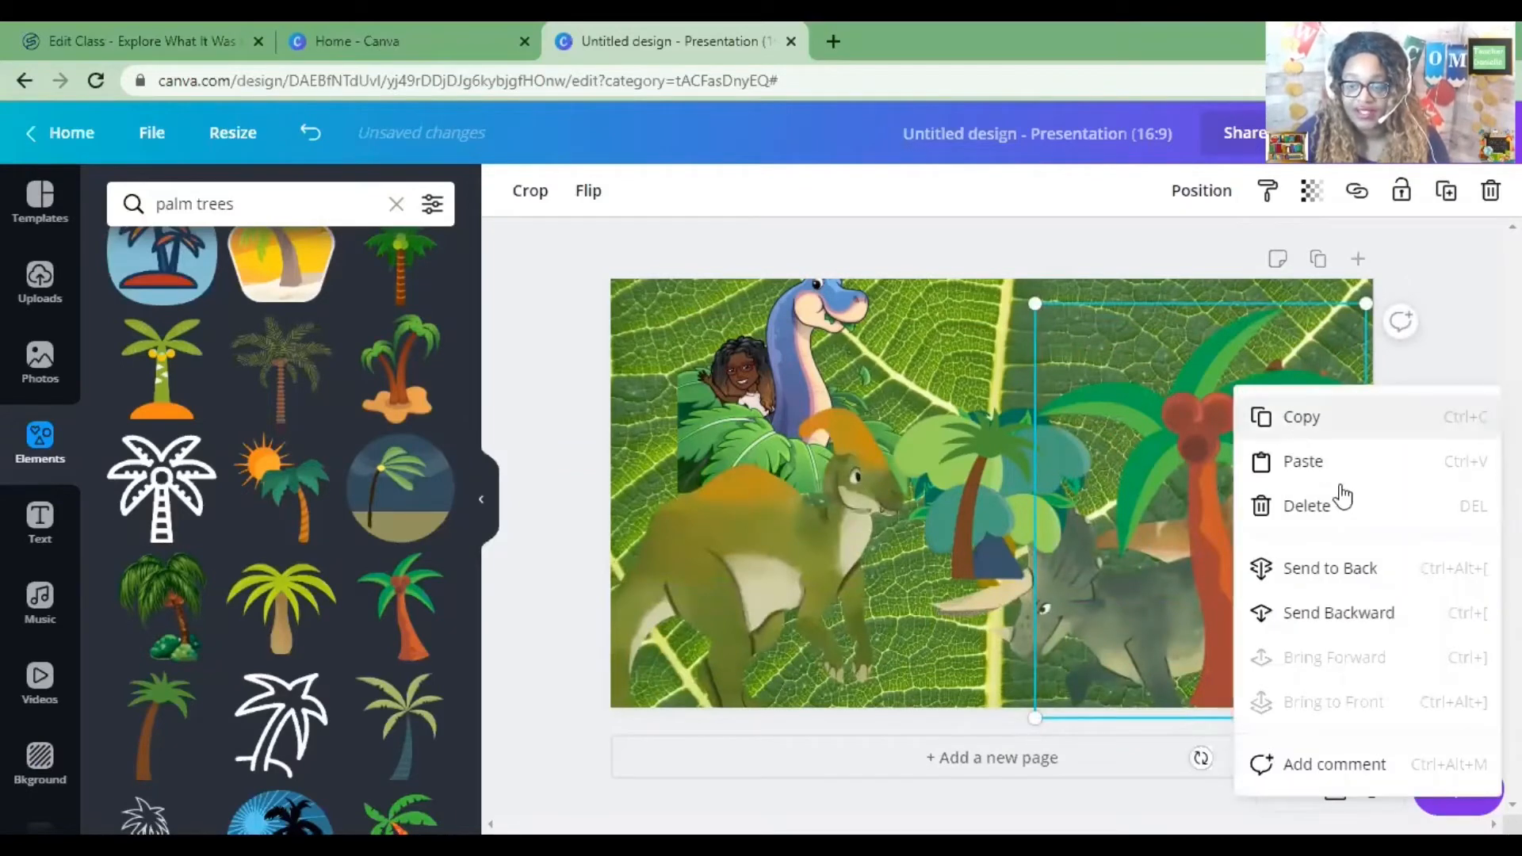
{"action": "left_click", "coordinate": [1388, 577]}
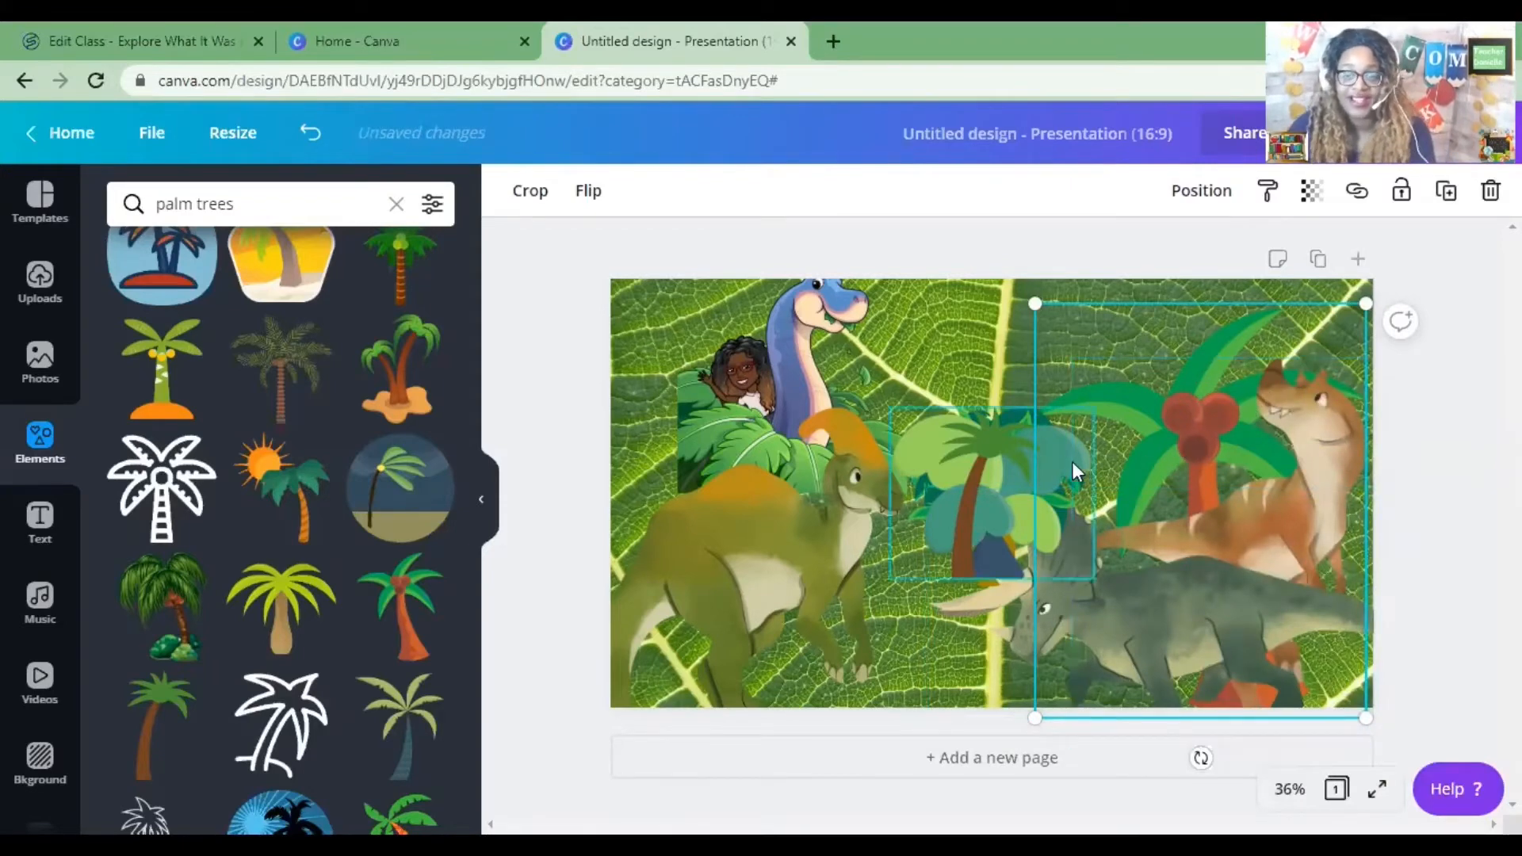
Move a brown-trunk palm behind the brontosaurus and nudge the triceratops and brown dinosaur.
{"action": "left_click_drag", "start_coordinate": [994, 433], "coordinate": [822, 354]}
{"action": "left_click_drag", "start_coordinate": [1234, 612], "coordinate": [1196, 604]}
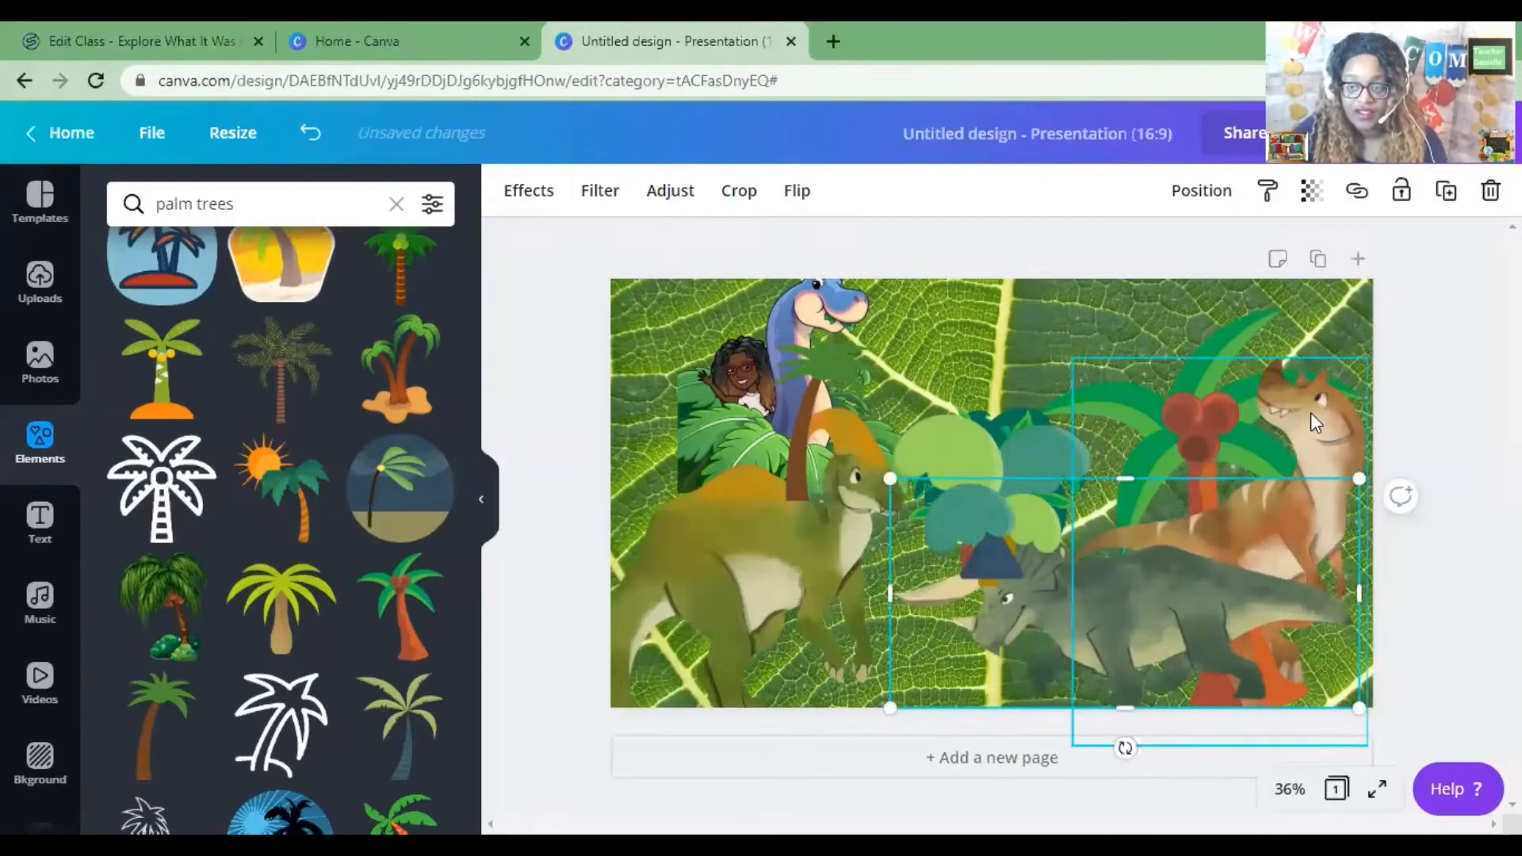
{"action": "left_click_drag", "start_coordinate": [1311, 413], "coordinate": [1238, 412]}
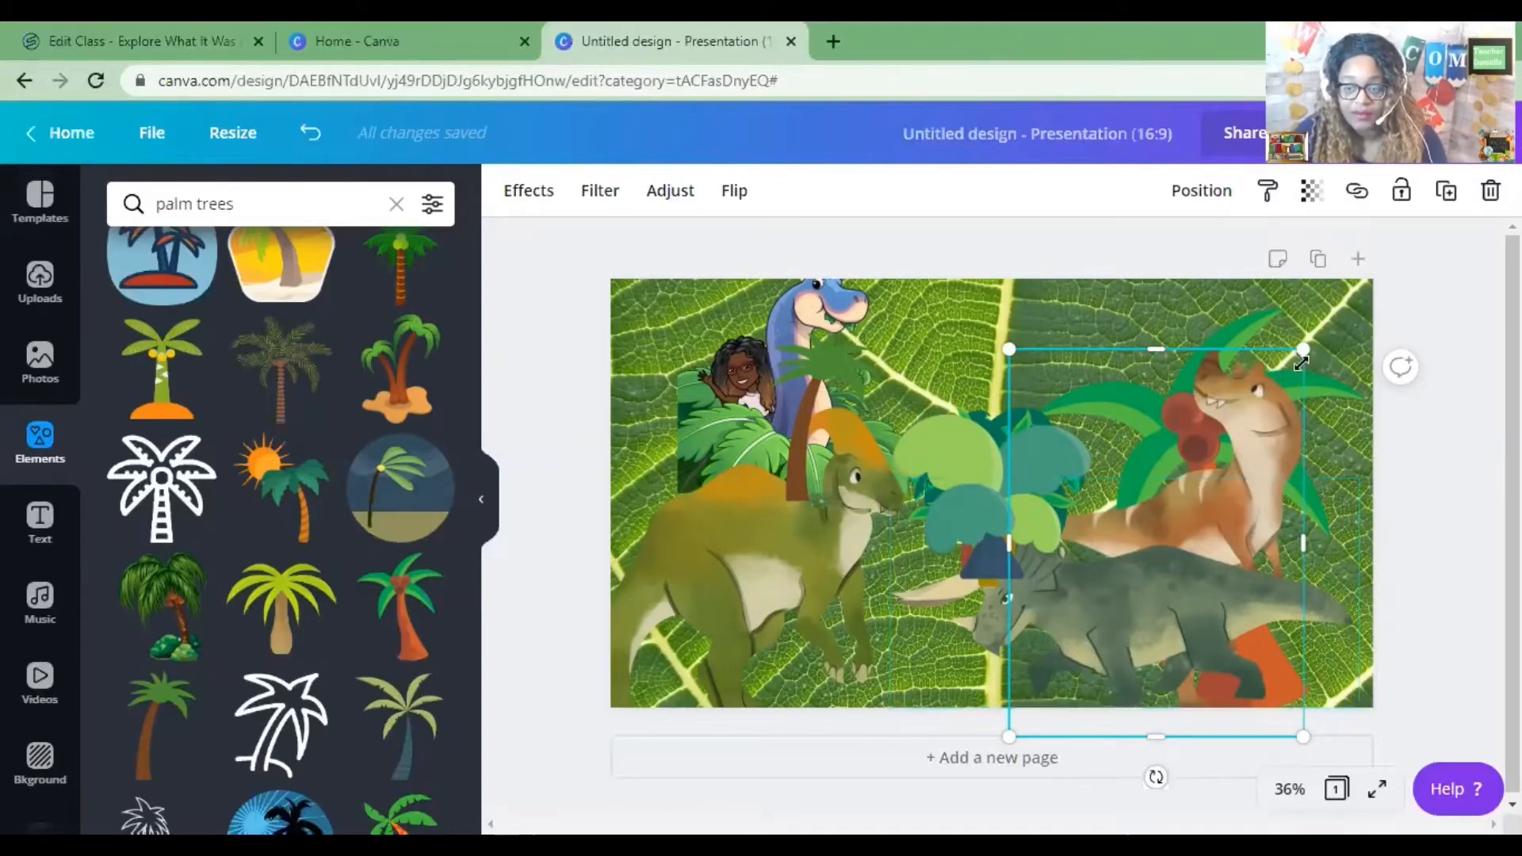
Shift the crested dinosaur slightly down and place the round cartoon tree at the lower right.
{"action": "left_click_drag", "start_coordinate": [939, 448], "coordinate": [1042, 288]}
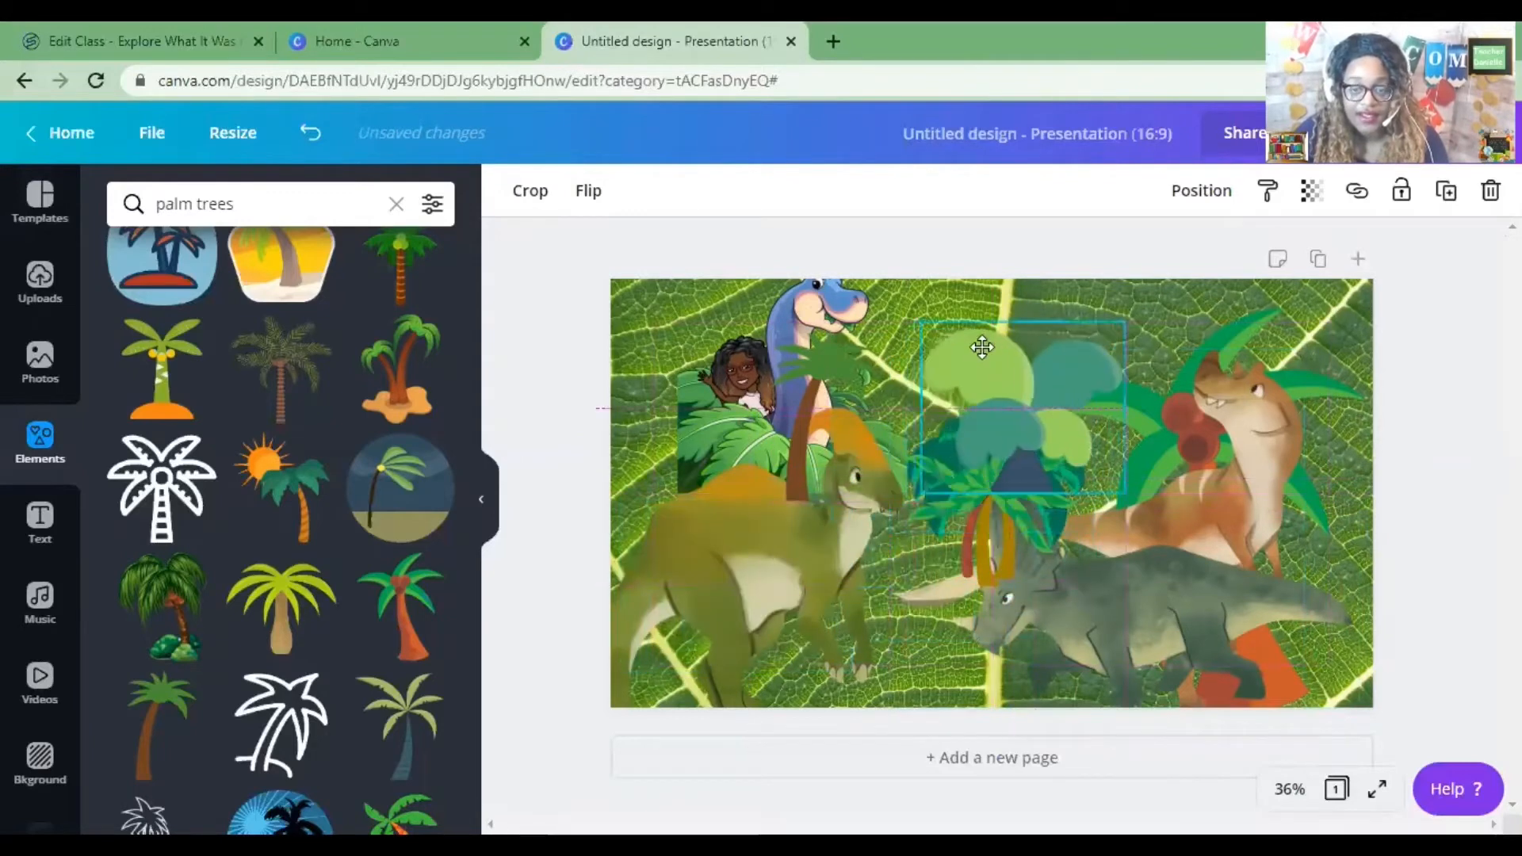
{"action": "left_click_drag", "start_coordinate": [759, 506], "coordinate": [793, 545]}
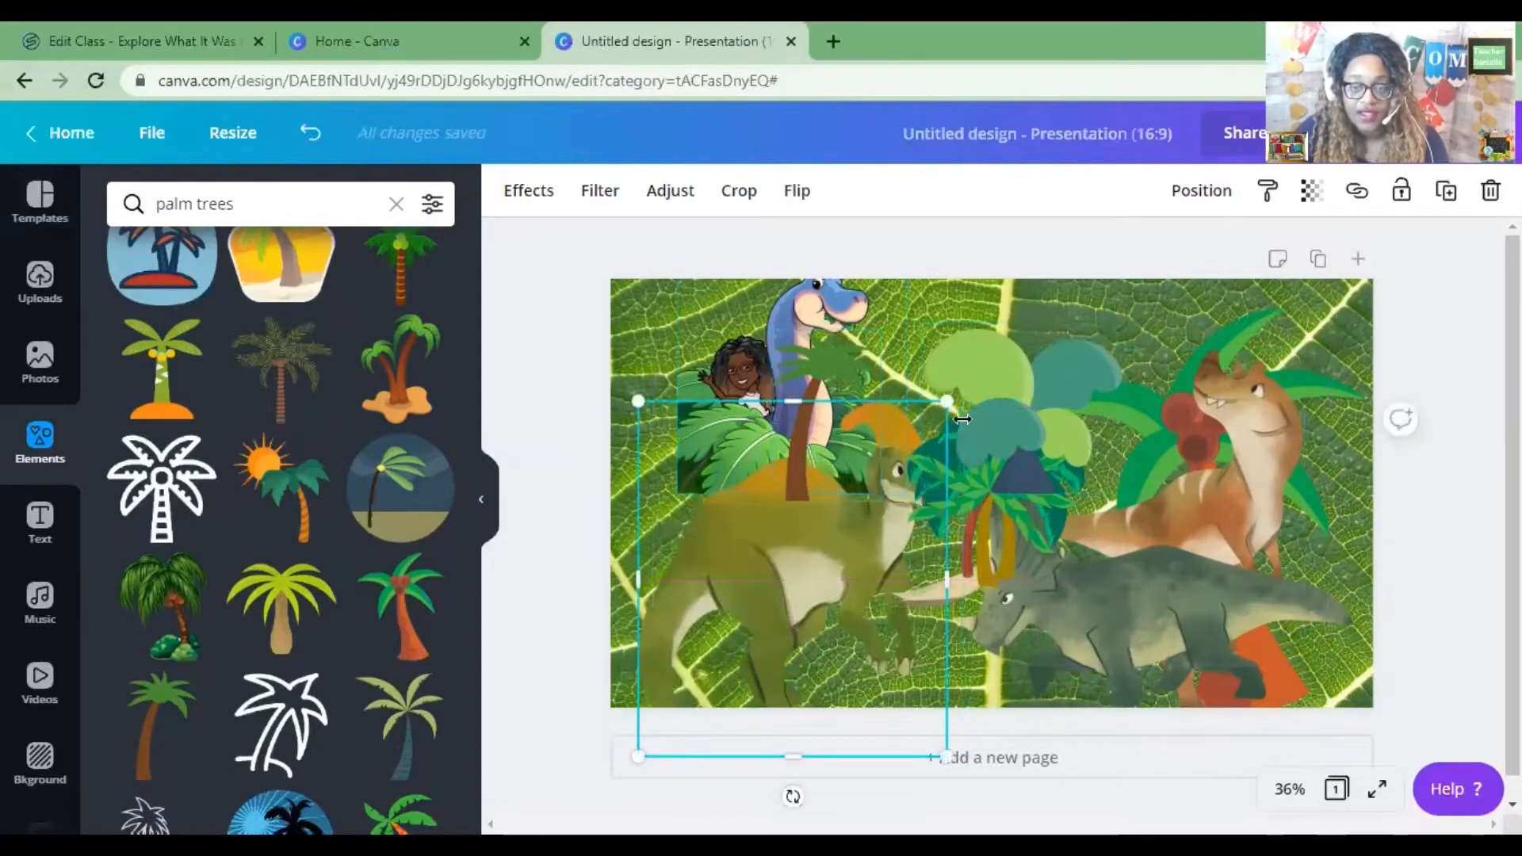
{"action": "left_click", "coordinate": [930, 458]}
{"action": "left_click_drag", "start_coordinate": [930, 459], "coordinate": [1121, 609]}
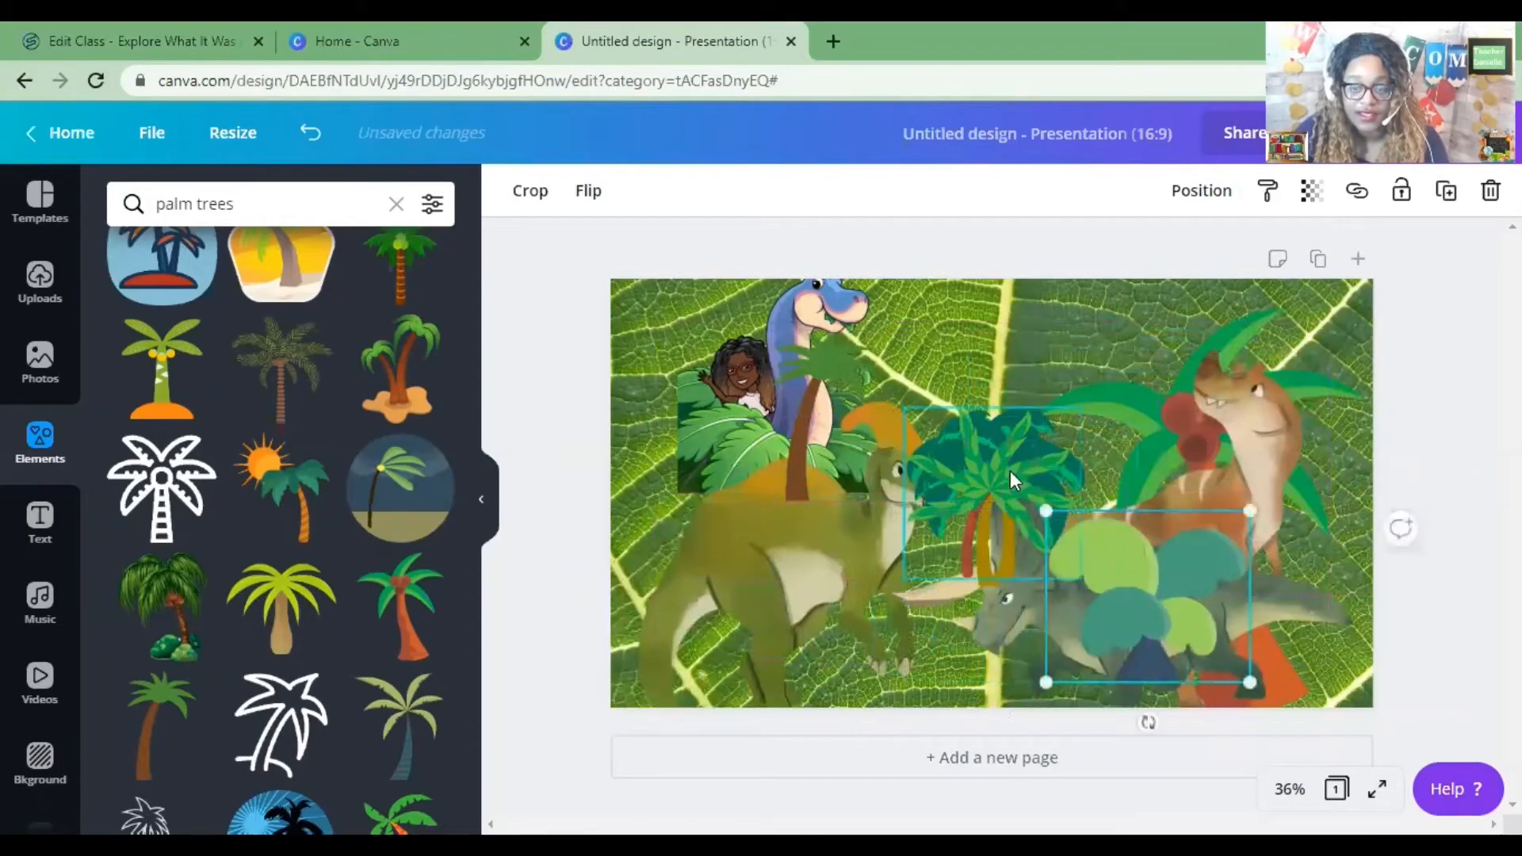
Rearrange the palms, moving the bushy palm right and enlarging a brown-trunk palm at the lower left.
{"action": "left_click_drag", "start_coordinate": [969, 441], "coordinate": [826, 426]}
{"action": "left_click", "coordinate": [965, 495]}
{"action": "left_click_drag", "start_coordinate": [963, 496], "coordinate": [780, 577]}
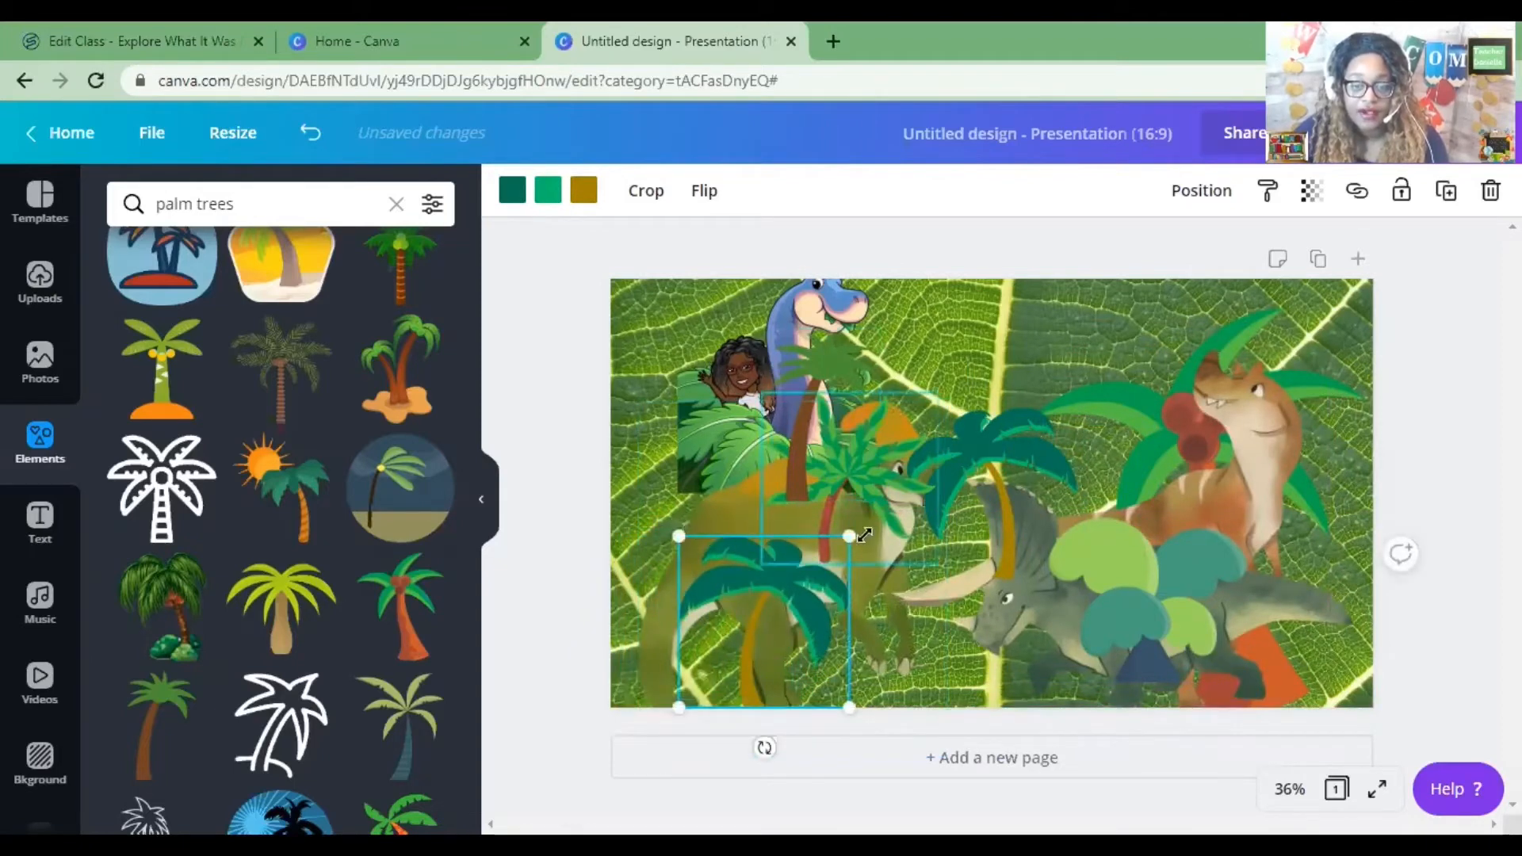
{"action": "left_click_drag", "start_coordinate": [868, 497], "coordinate": [1109, 441]}
{"action": "left_click", "coordinate": [787, 540]}
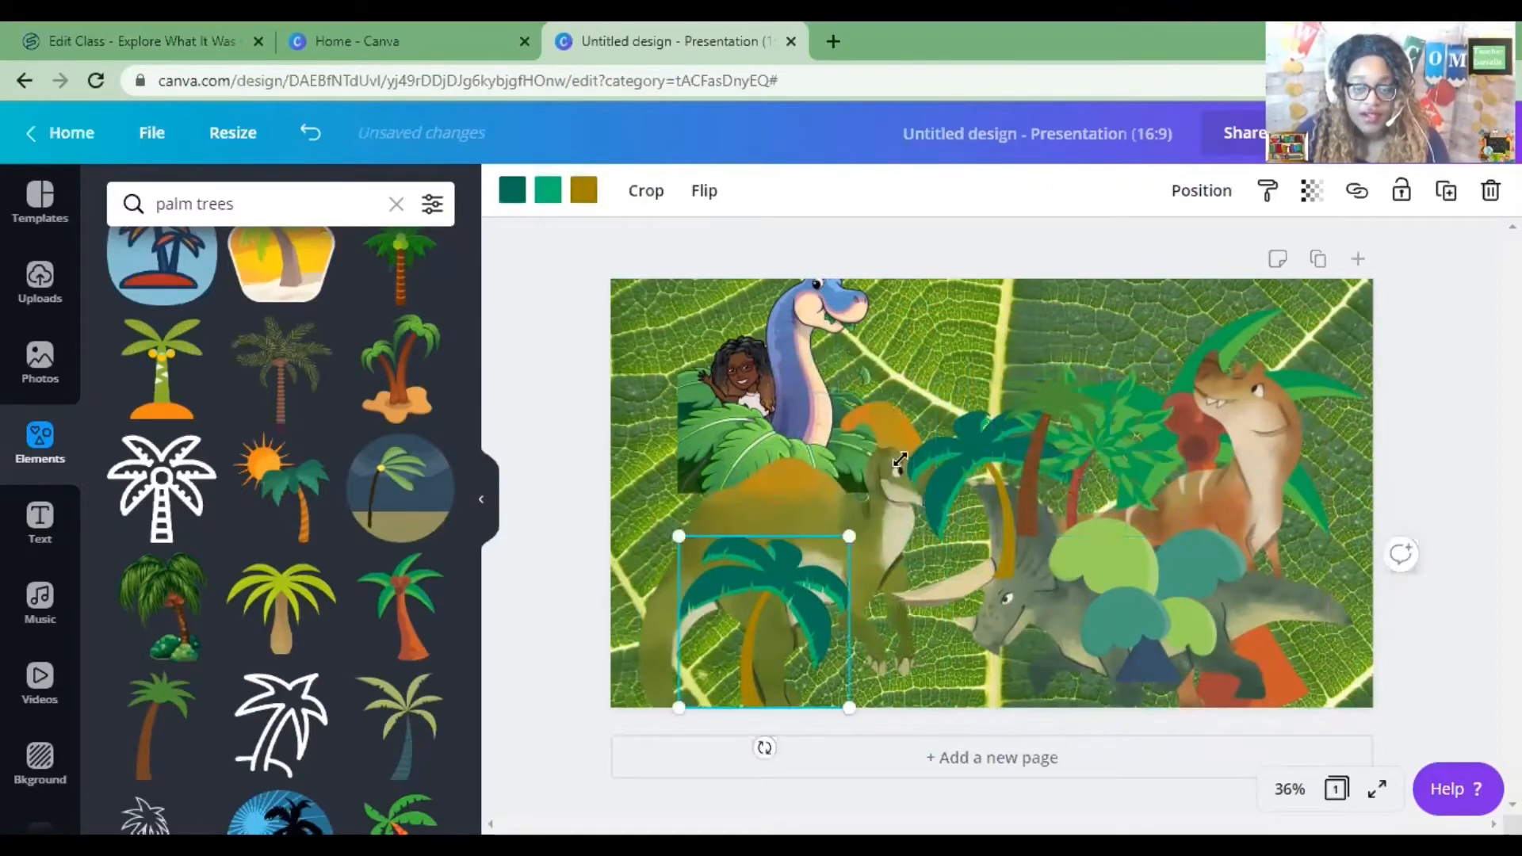
{"action": "left_click_drag", "start_coordinate": [900, 460], "coordinate": [1009, 296]}
Send the enlarged palm to the back and move the Bitmoji image slightly down and right.
{"action": "right_click", "coordinate": [874, 385]}
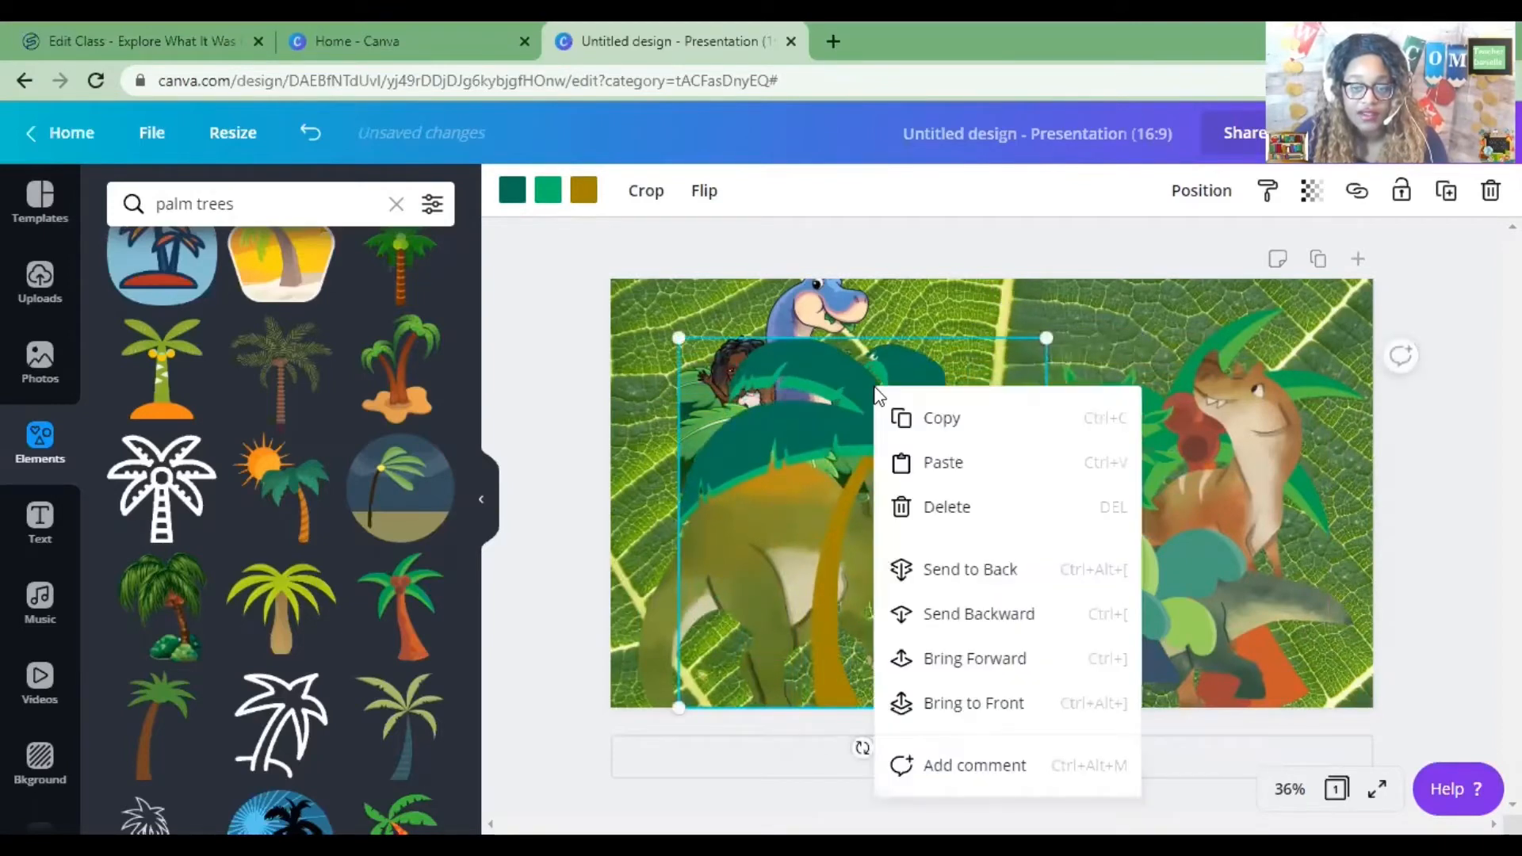
{"action": "left_click", "coordinate": [974, 572]}
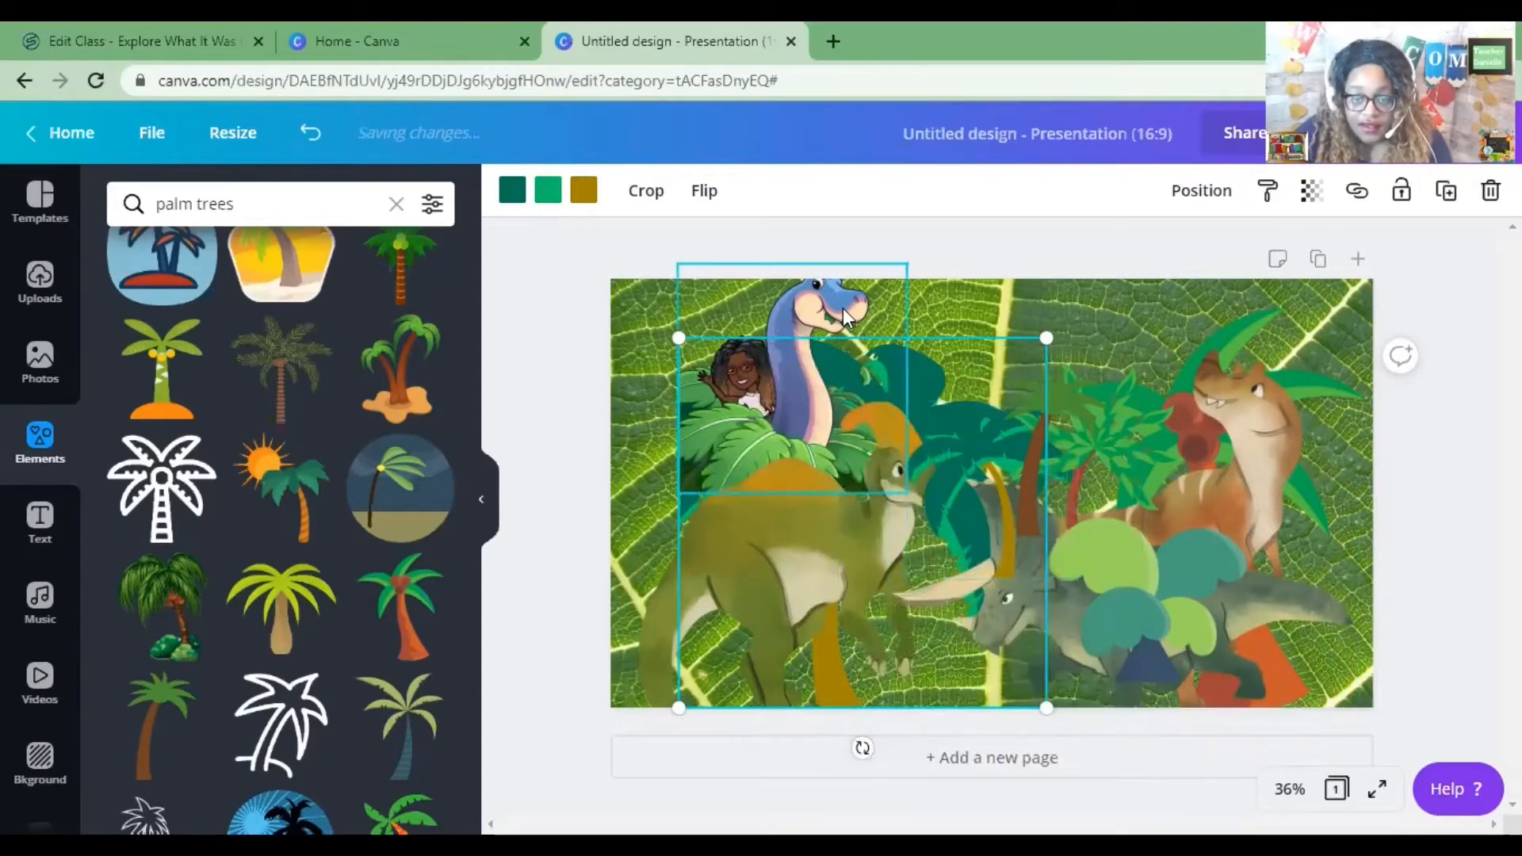
{"action": "left_click_drag", "start_coordinate": [844, 308], "coordinate": [876, 338]}
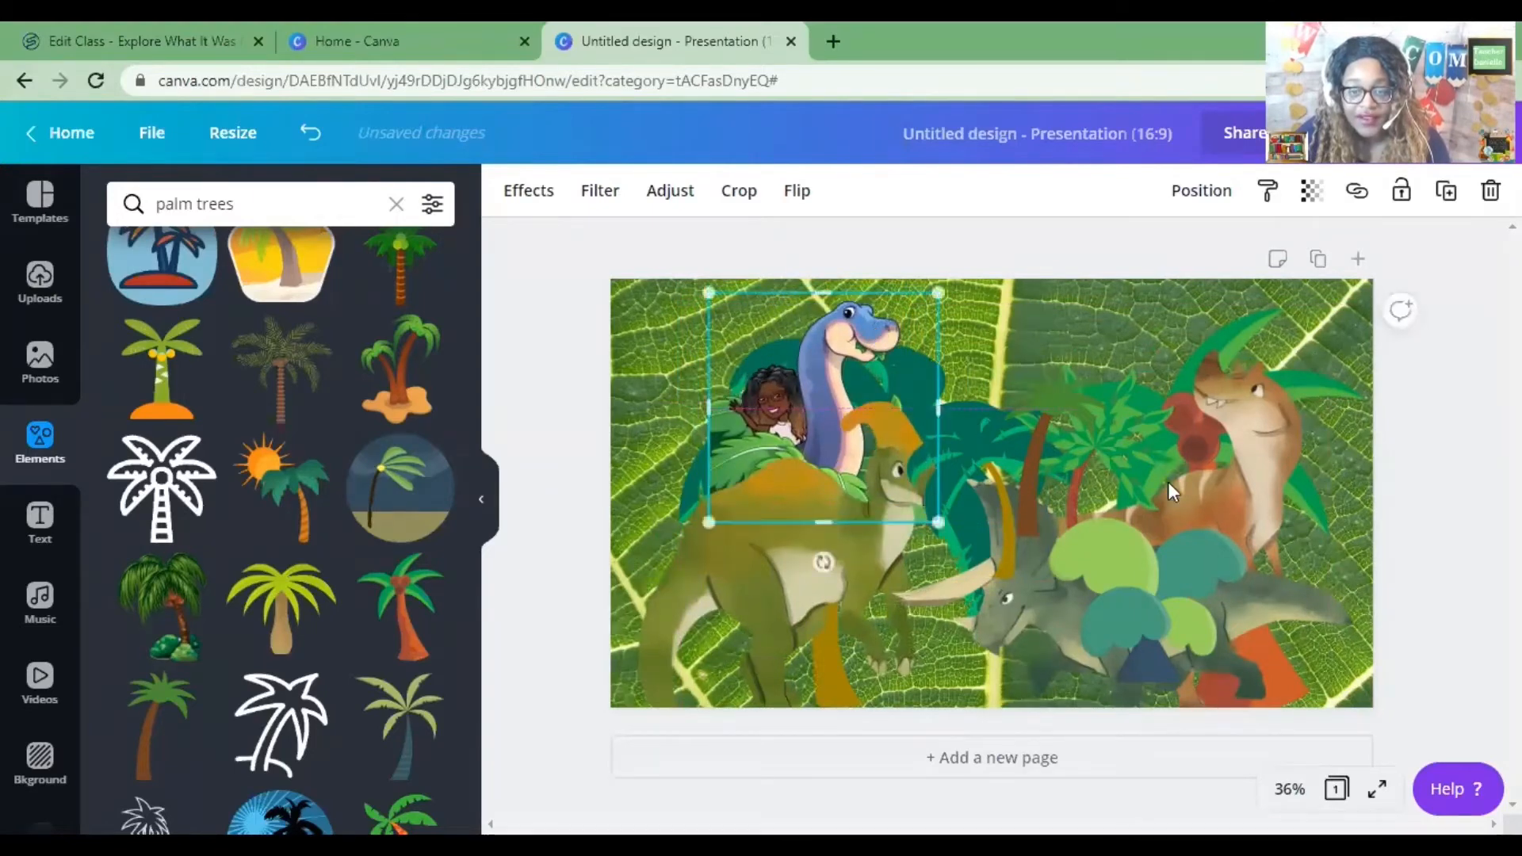
Reposition and resize the palms along the bottom, adding one at the slide's lower right.
{"action": "left_click_drag", "start_coordinate": [978, 459], "coordinate": [877, 605]}
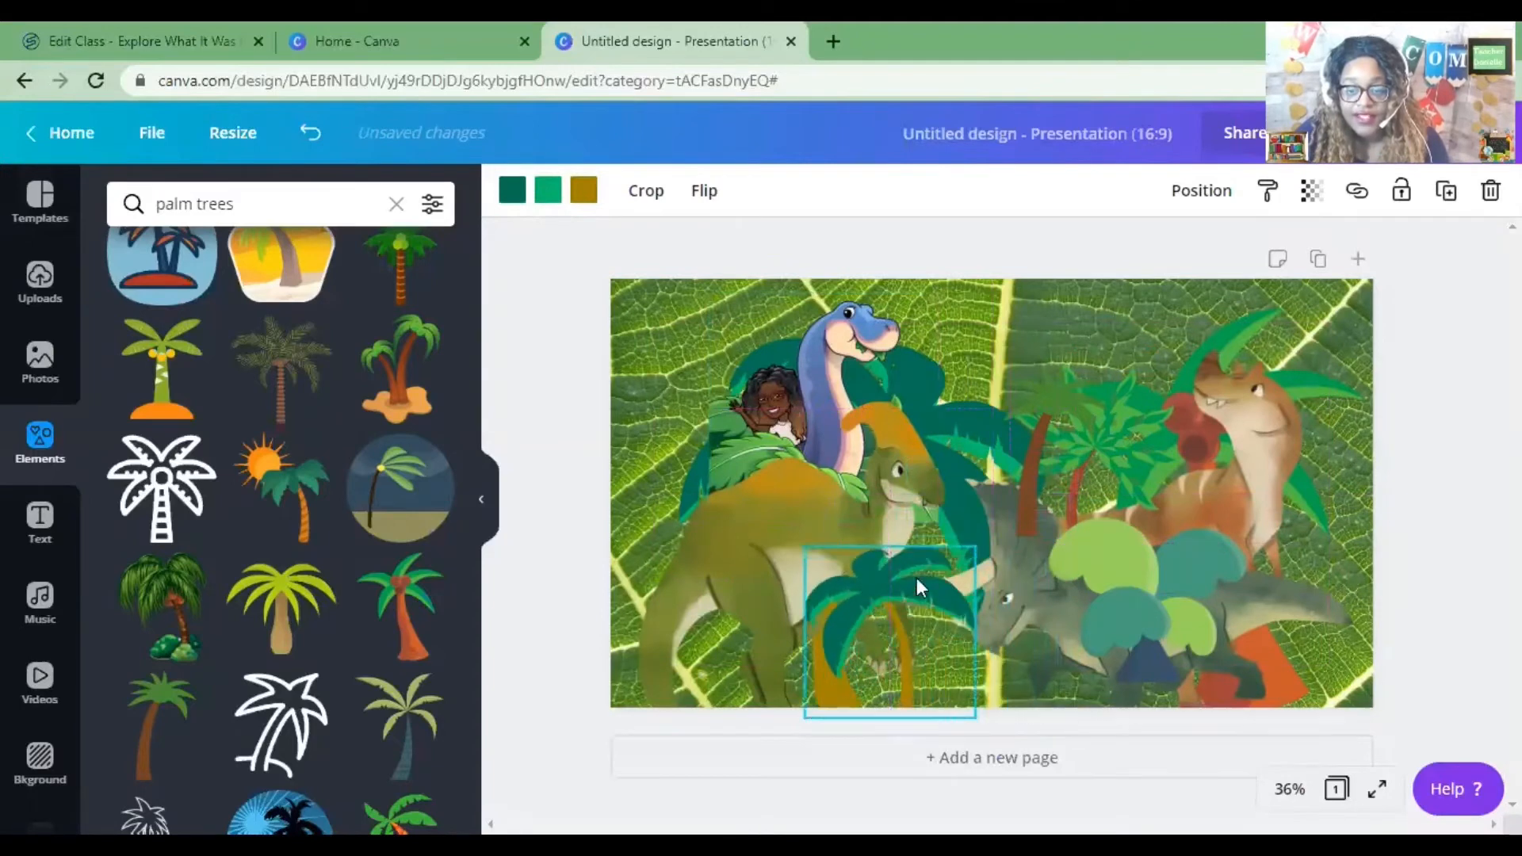
{"action": "left_click_drag", "start_coordinate": [985, 538], "coordinate": [1106, 416]}
{"action": "left_click_drag", "start_coordinate": [945, 468], "coordinate": [793, 502]}
{"action": "left_click_drag", "start_coordinate": [1061, 448], "coordinate": [1337, 620]}
{"action": "left_click_drag", "start_coordinate": [1140, 440], "coordinate": [1332, 605]}
{"action": "left_click", "coordinate": [1206, 537]}
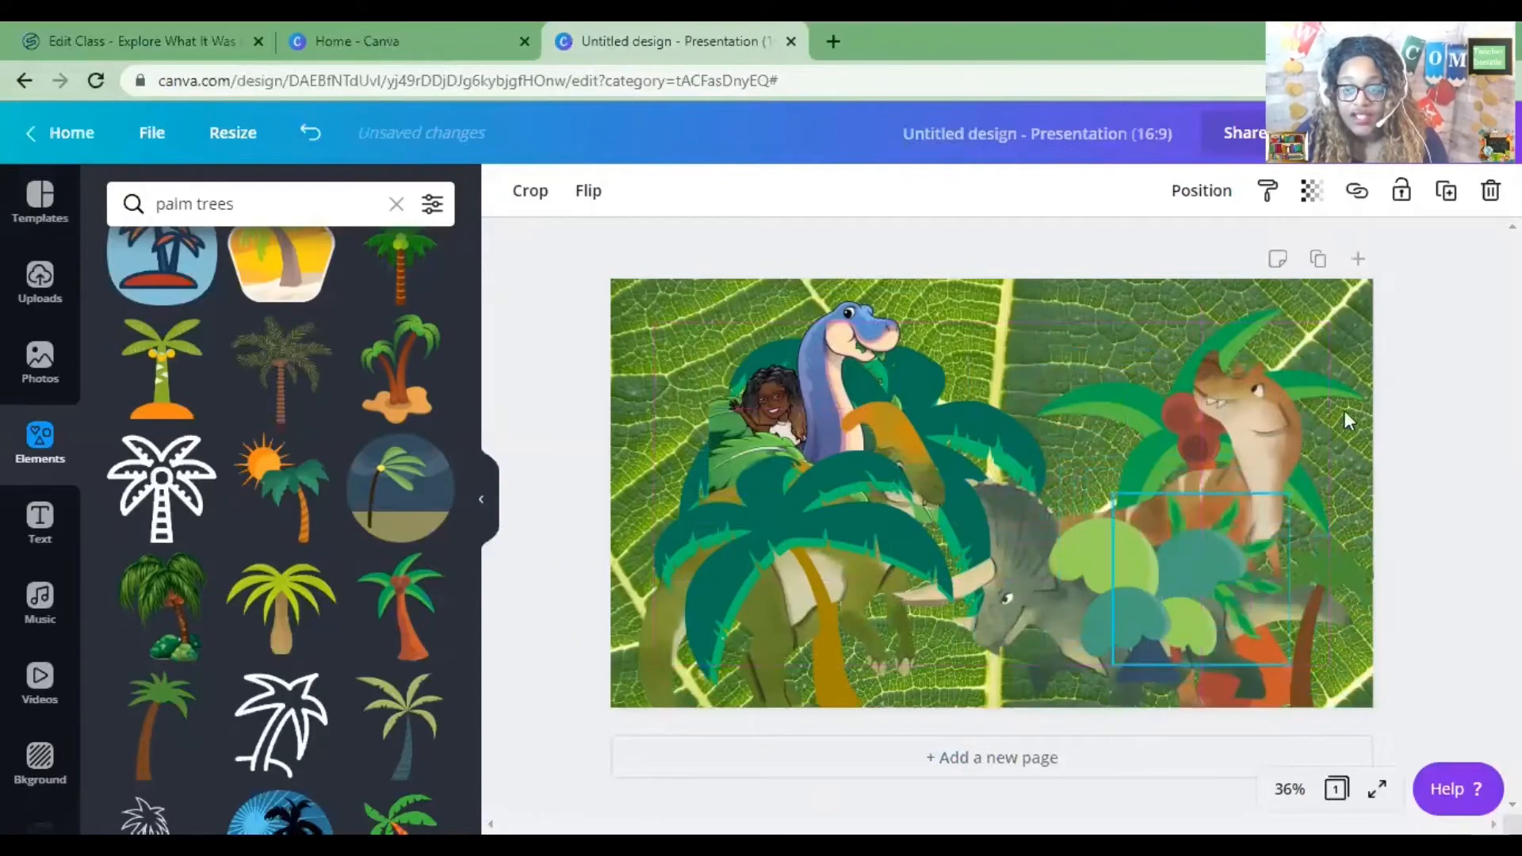
Add a new page and set its background colour to white.
{"action": "left_click", "coordinate": [1353, 258]}
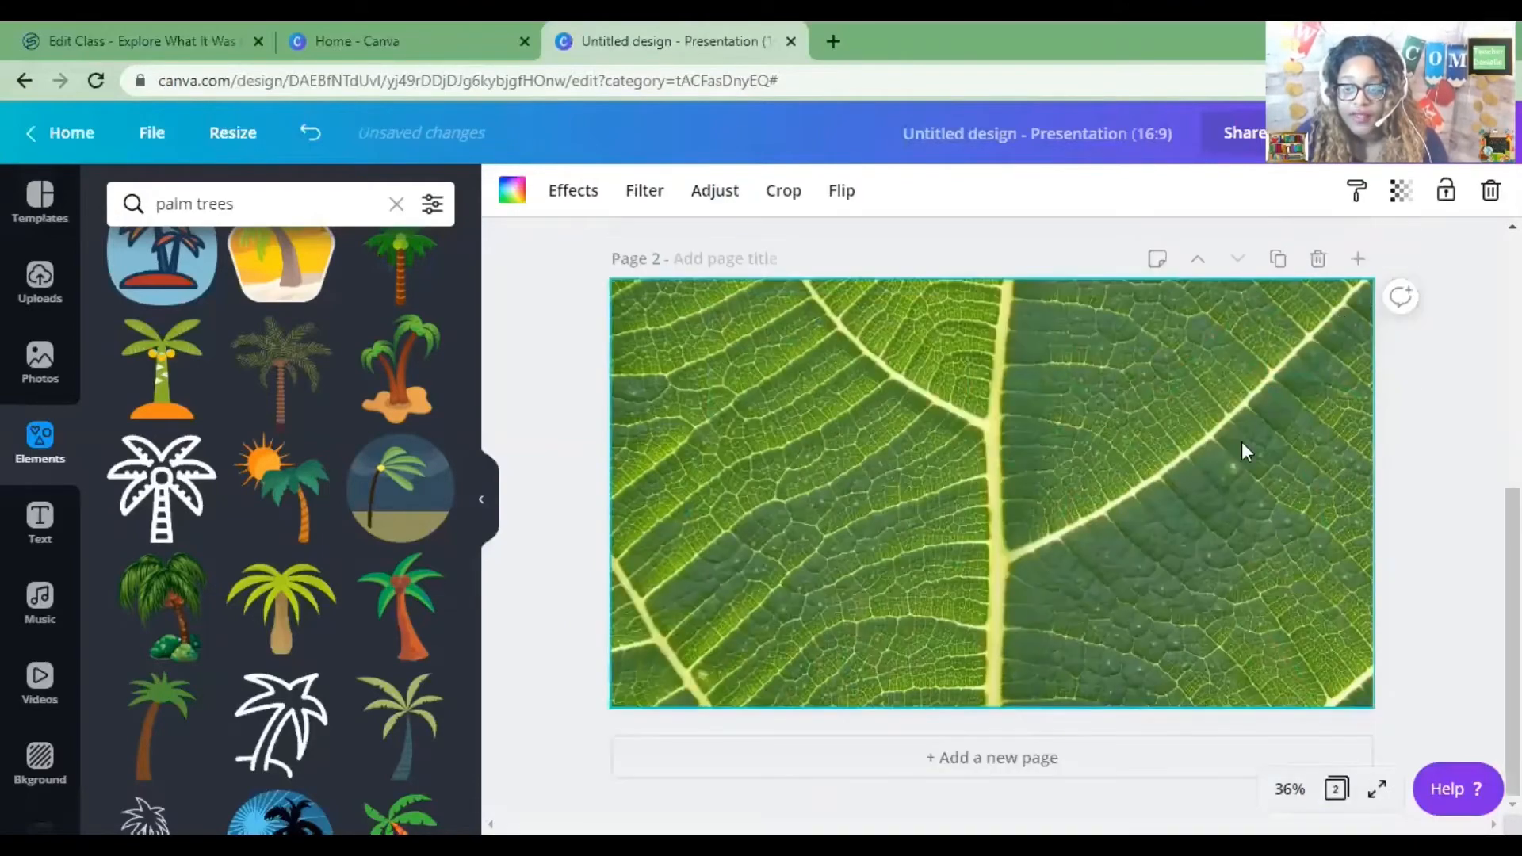
{"action": "scroll", "coordinate": [1244, 472], "scroll_direction": "up", "scroll_amount": 3}
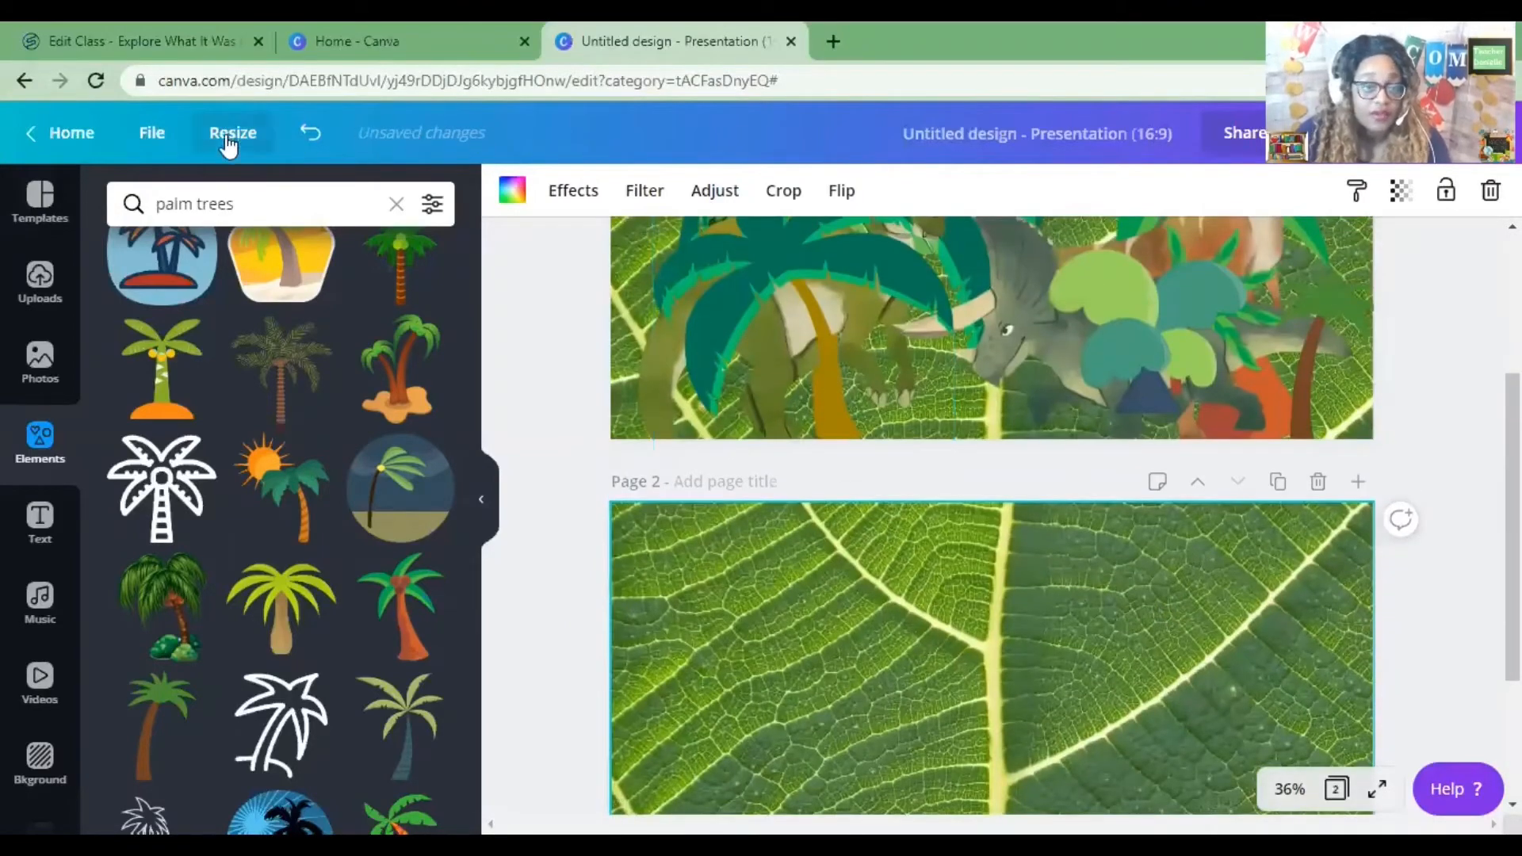
{"action": "left_click", "coordinate": [512, 190]}
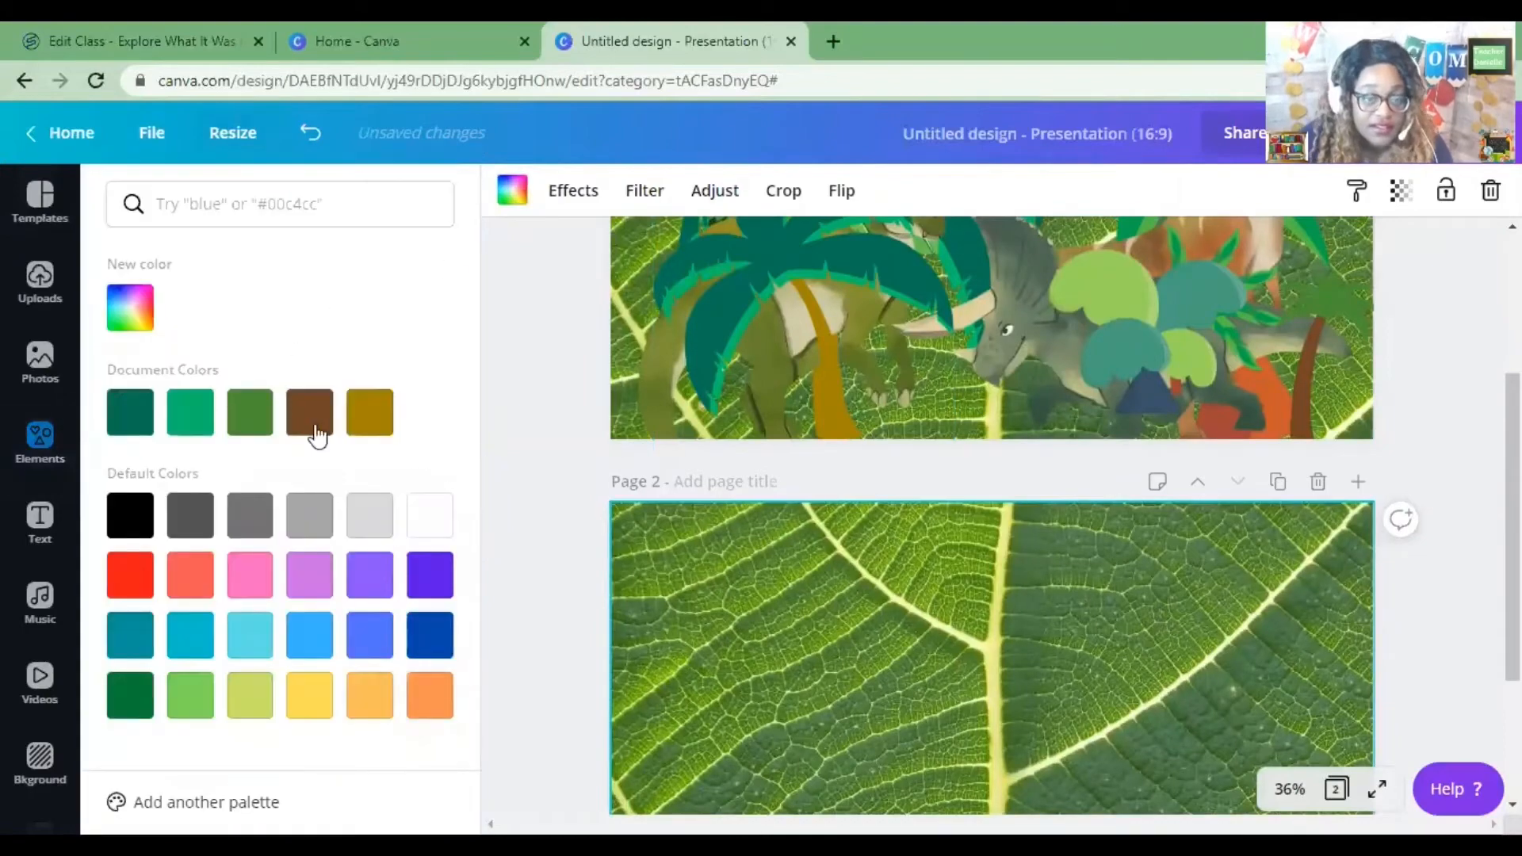
{"action": "left_click", "coordinate": [432, 516]}
Move the round cartoon tree from the first page onto the new page.
{"action": "scroll", "coordinate": [1125, 515], "scroll_direction": "up", "scroll_amount": 2}
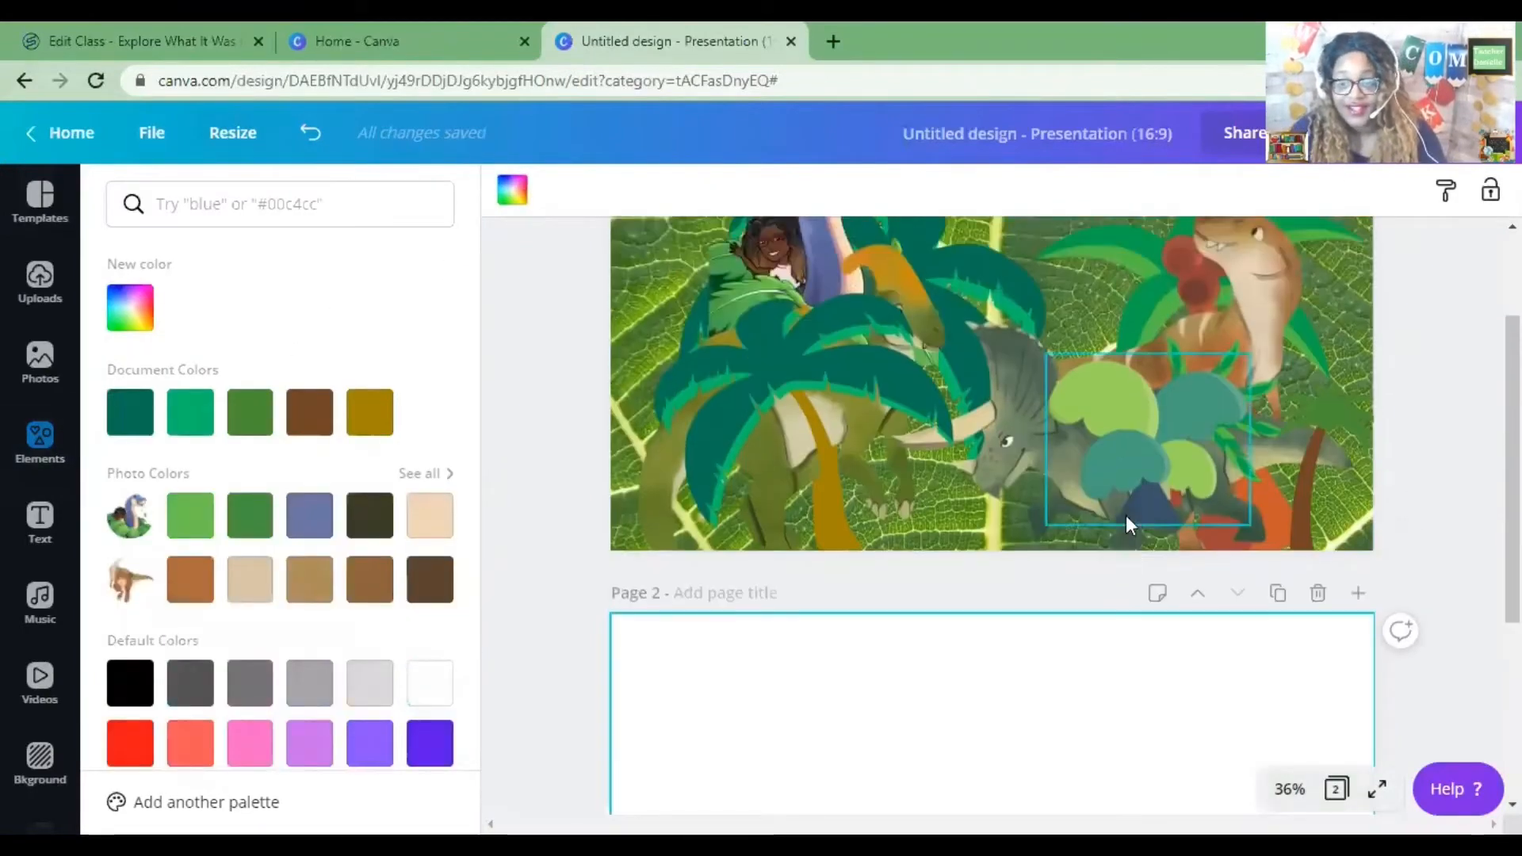
{"action": "left_click_drag", "start_coordinate": [1142, 482], "coordinate": [813, 812]}
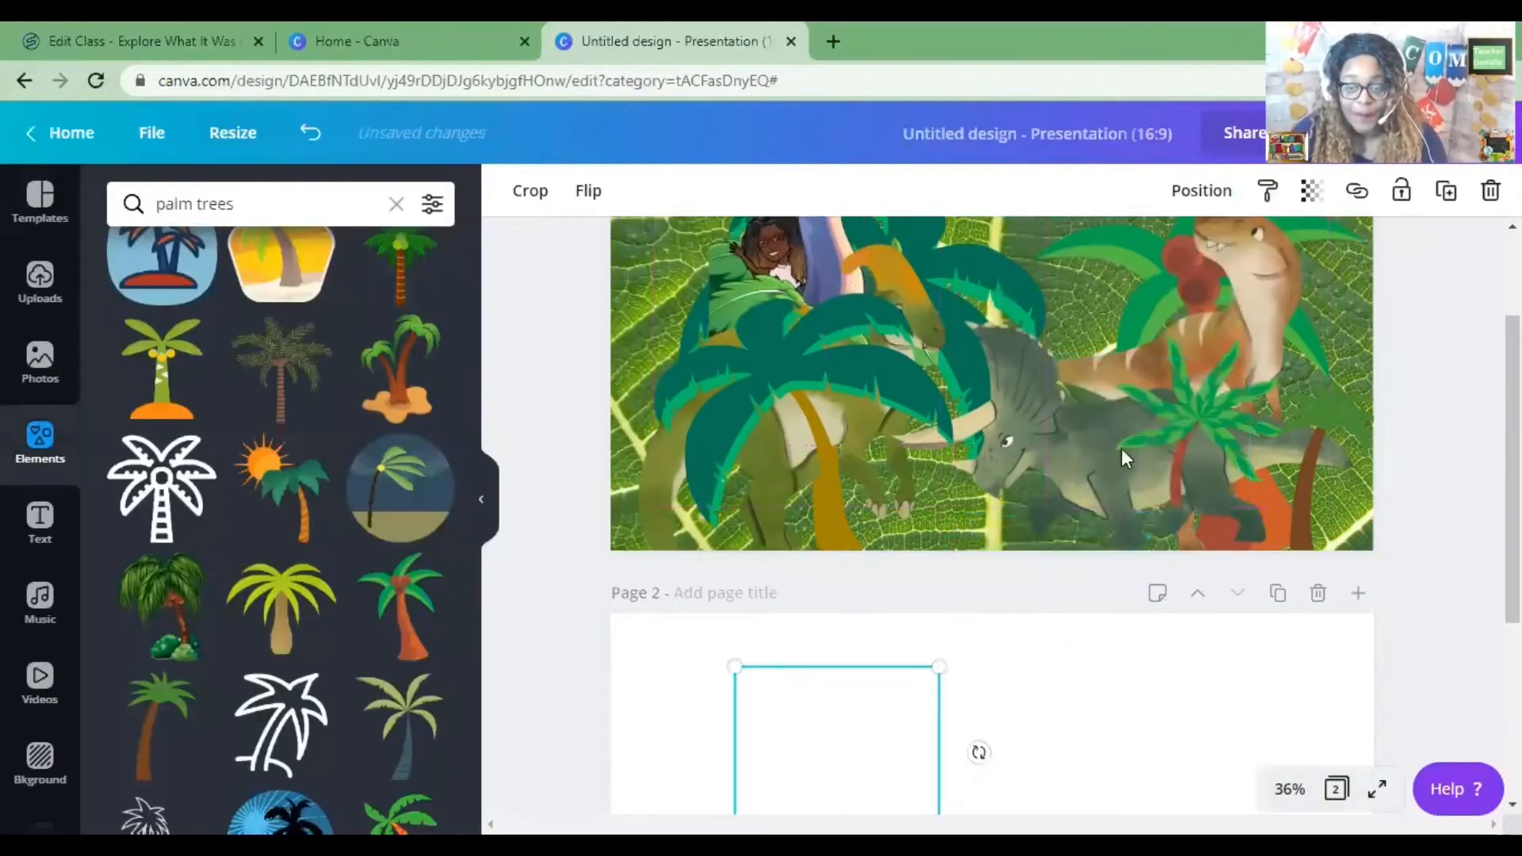
Move two small palm trees from the first slide onto the second page.
{"action": "left_click_drag", "start_coordinate": [1191, 417], "coordinate": [1030, 737]}
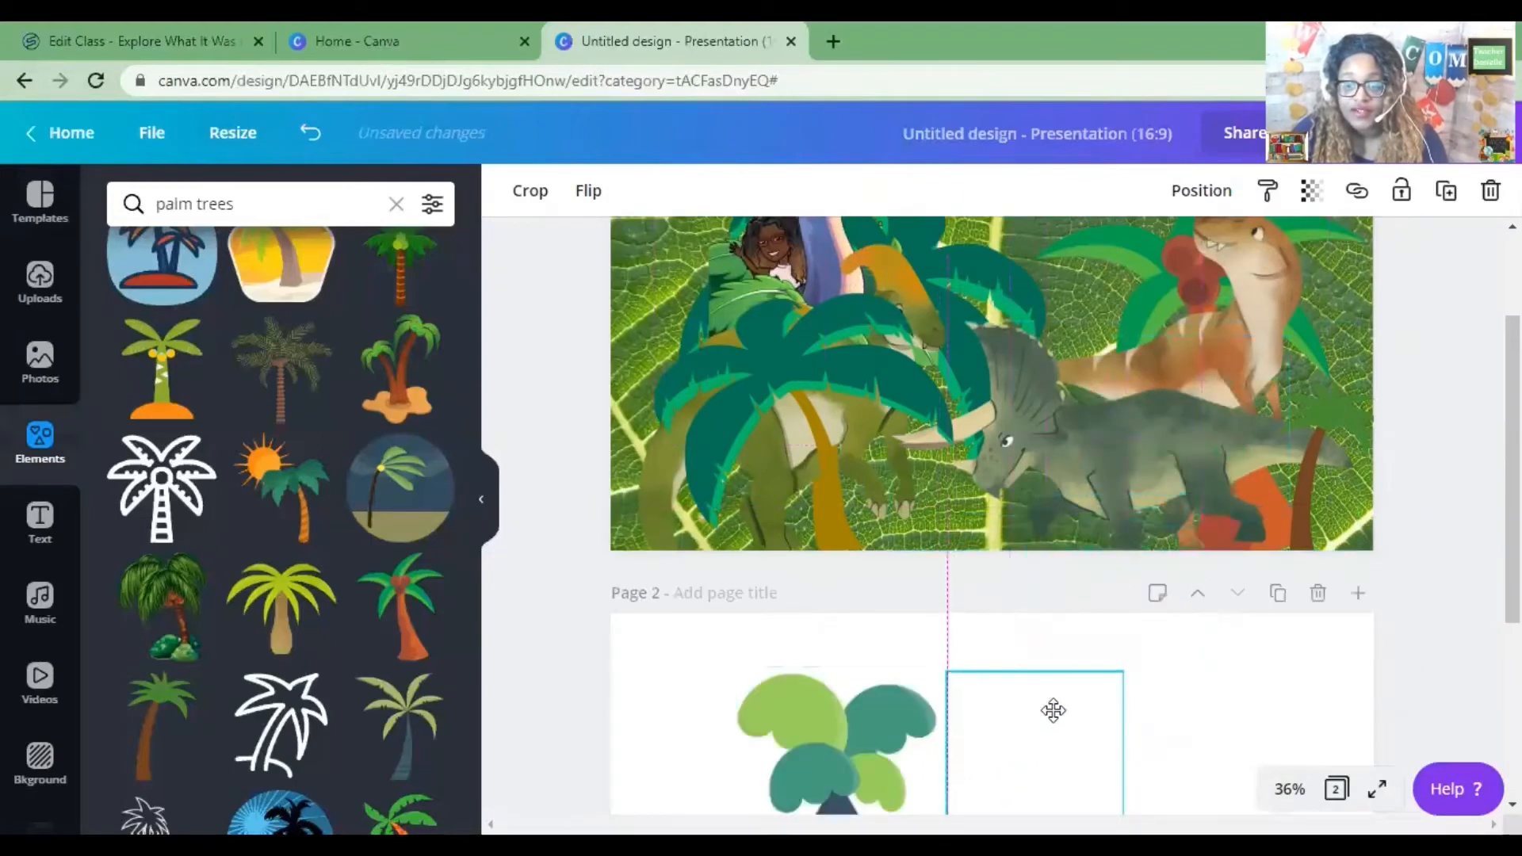
{"action": "left_click_drag", "start_coordinate": [1297, 408], "coordinate": [1174, 757]}
Move the large palm tree to the right of the slide, enlarge it, and send it to the back.
{"action": "scroll", "coordinate": [1150, 520], "scroll_direction": "up", "scroll_amount": 2}
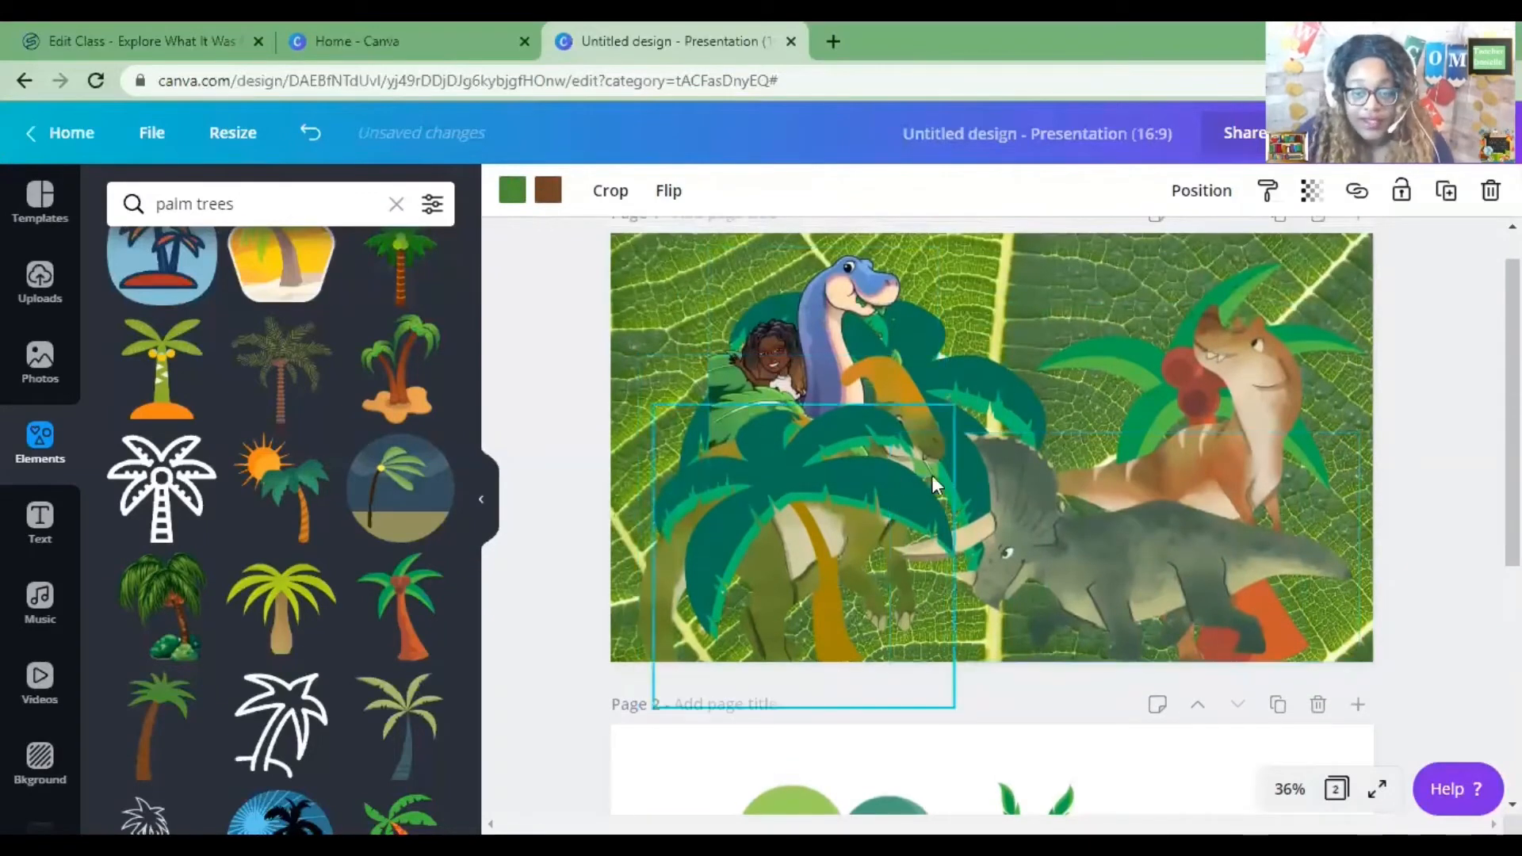
{"action": "left_click_drag", "start_coordinate": [931, 474], "coordinate": [1150, 387]}
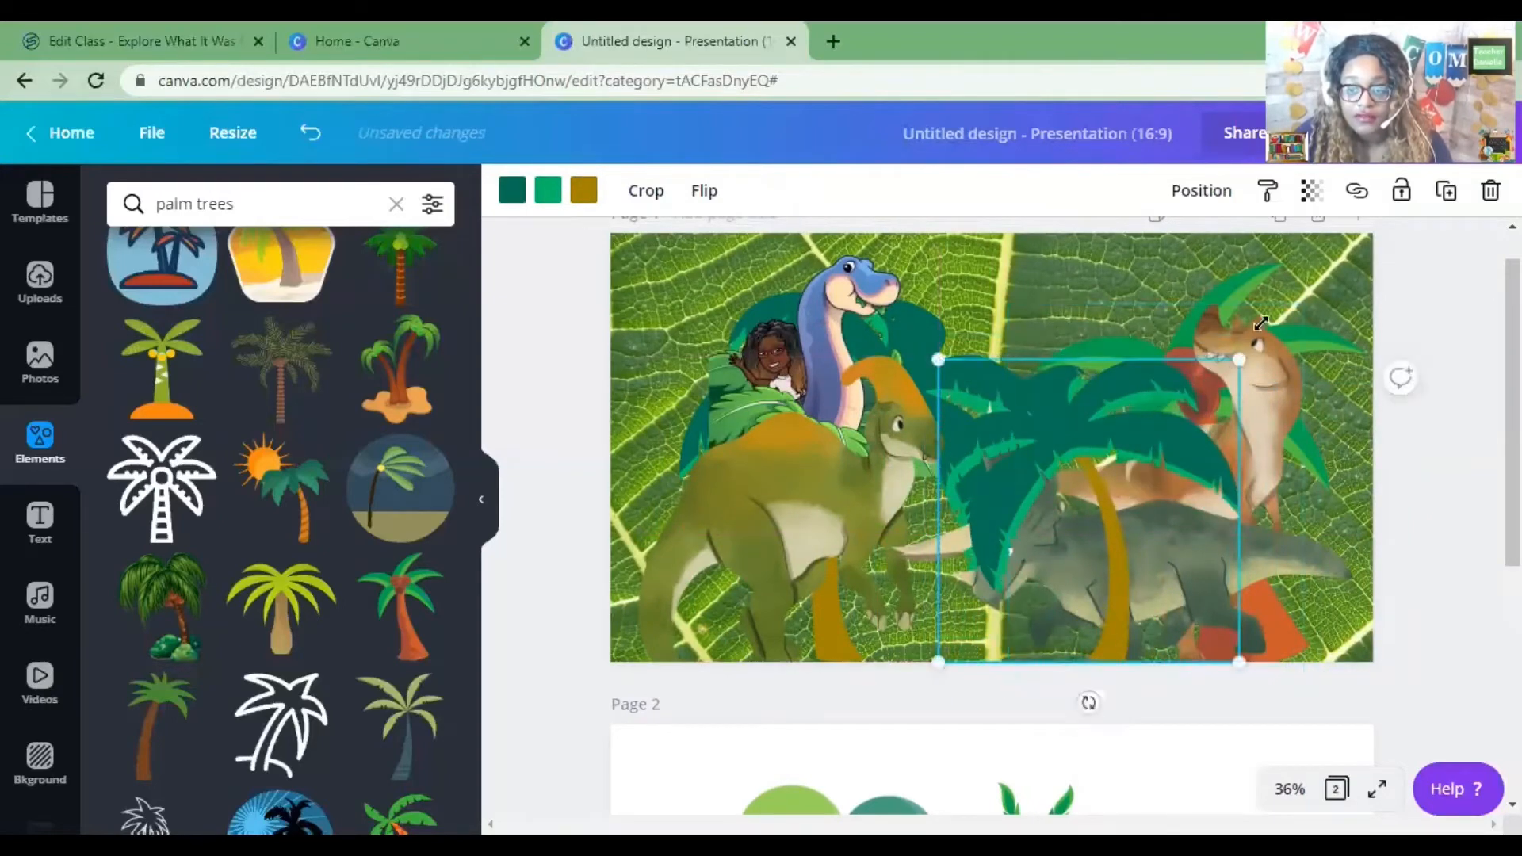
{"action": "left_click_drag", "start_coordinate": [1261, 324], "coordinate": [1315, 241]}
{"action": "left_click_drag", "start_coordinate": [1238, 294], "coordinate": [1238, 294]}
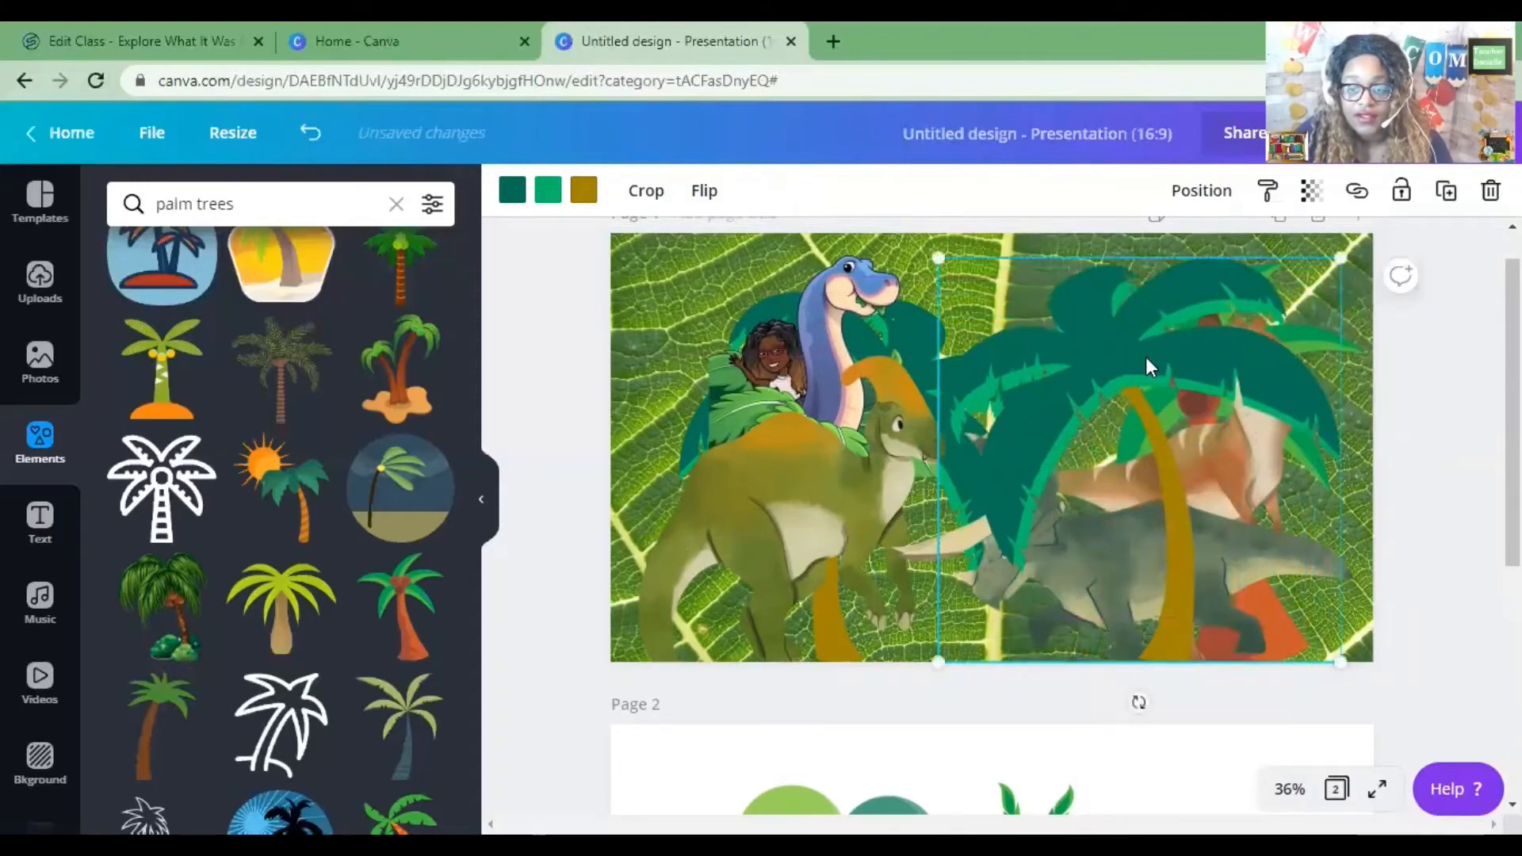
{"action": "right_click", "coordinate": [1145, 357]}
{"action": "left_click", "coordinate": [1229, 547]}
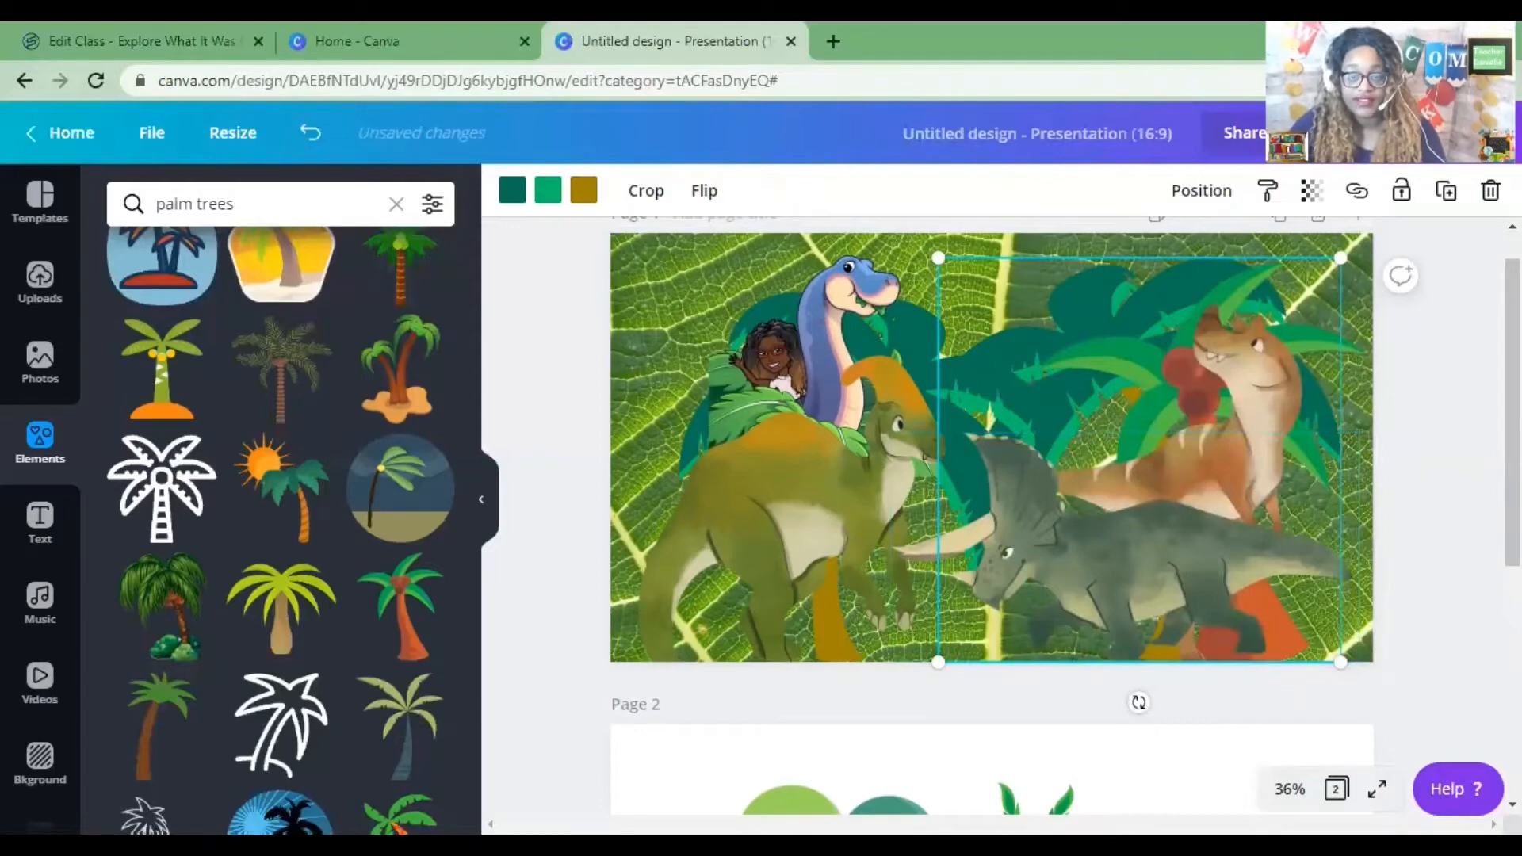
Bring the spiky palm from the second page back onto the first slide, enlarge it and send it one layer backward.
{"action": "scroll", "coordinate": [1154, 555], "scroll_direction": "down", "scroll_amount": 2}
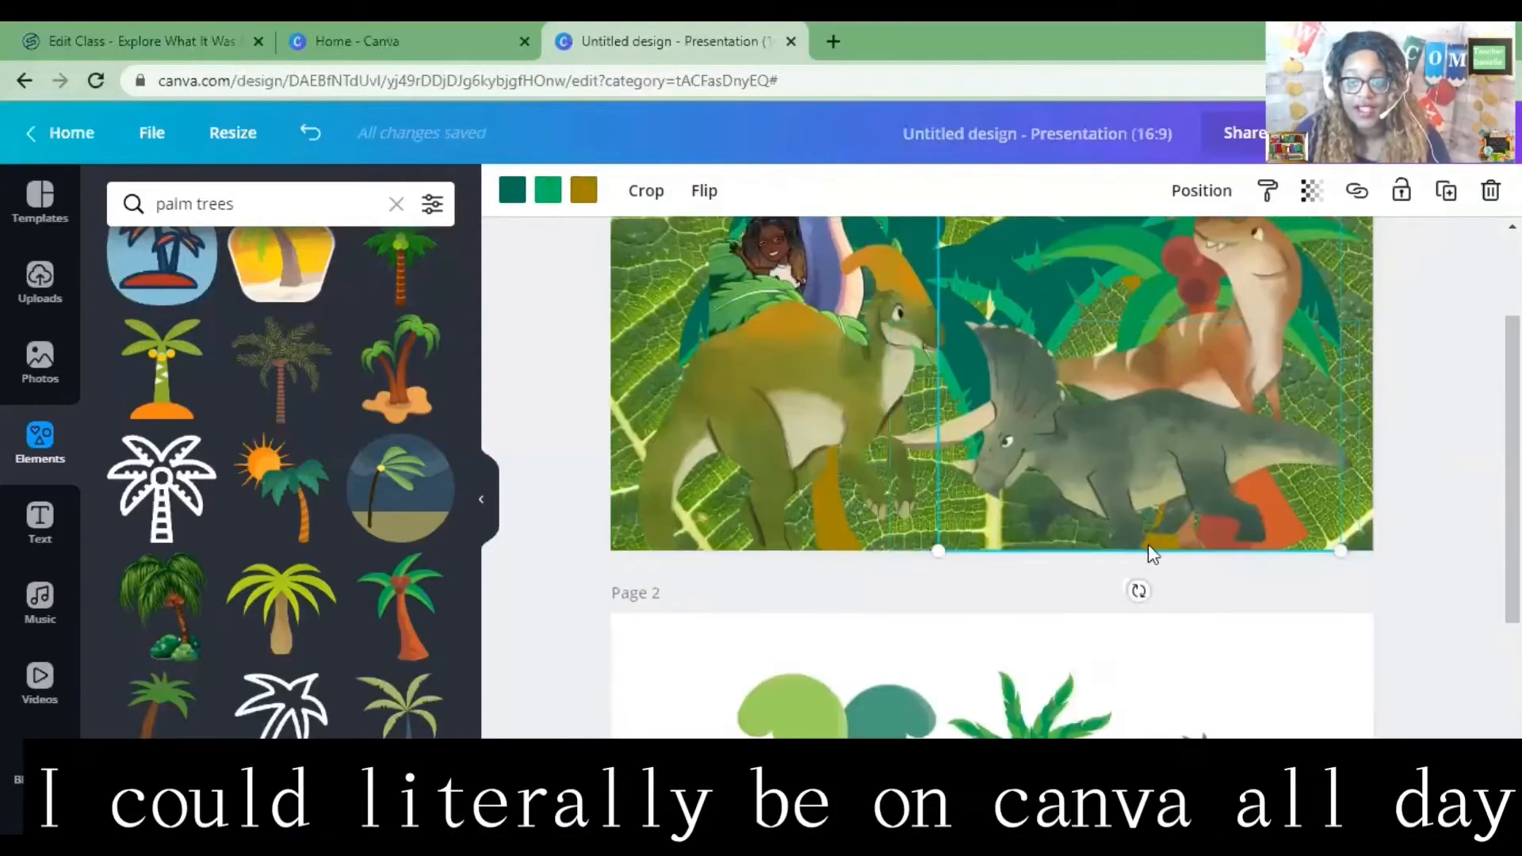
{"action": "scroll", "coordinate": [1077, 451], "scroll_direction": "down", "scroll_amount": 1}
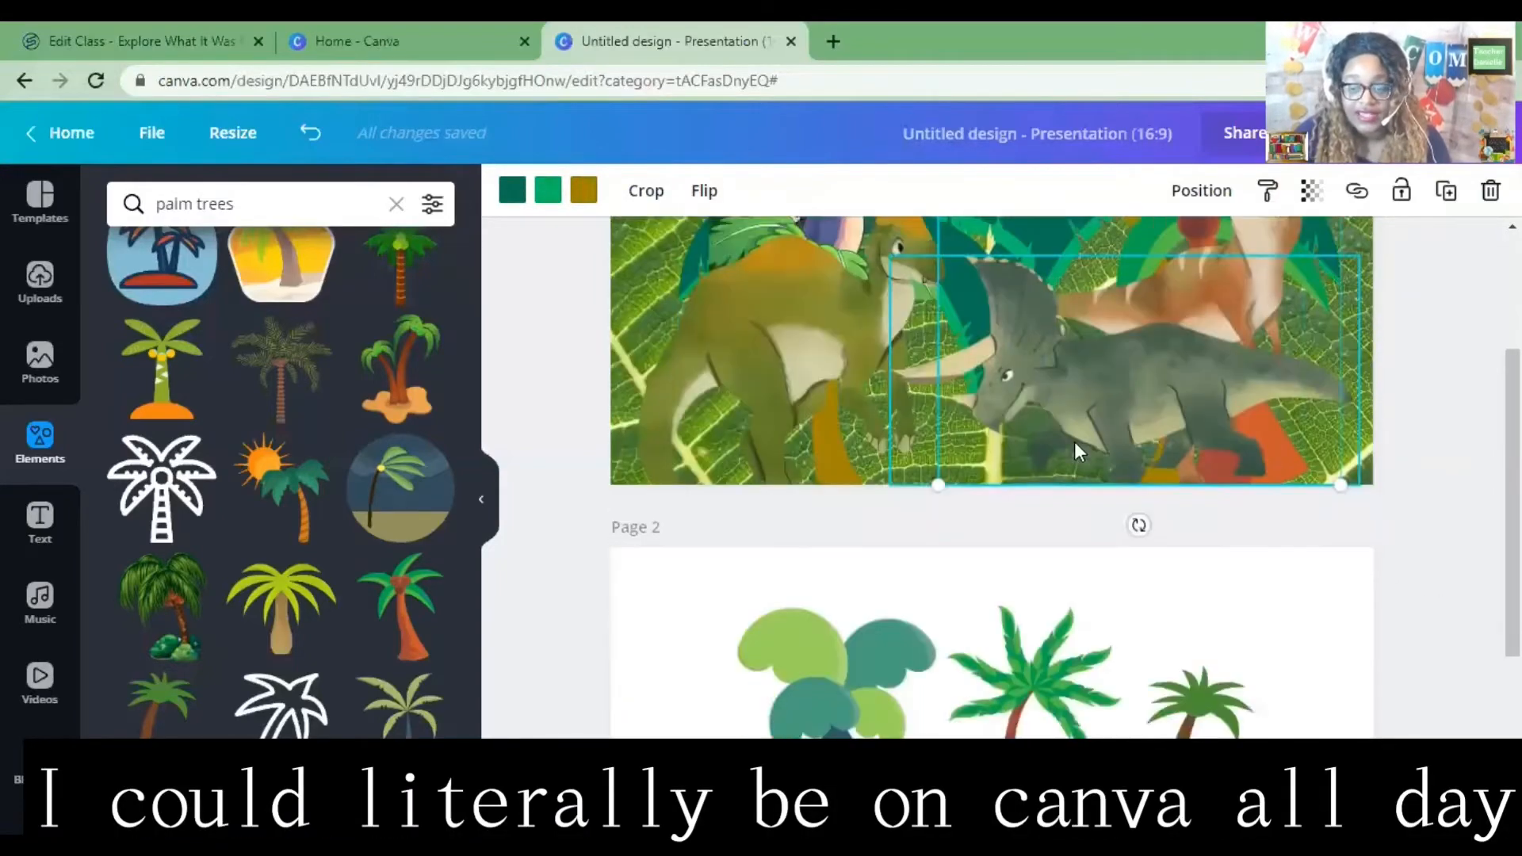
{"action": "scroll", "coordinate": [1076, 451], "scroll_direction": "down", "scroll_amount": 2}
{"action": "left_click", "coordinate": [1055, 571]}
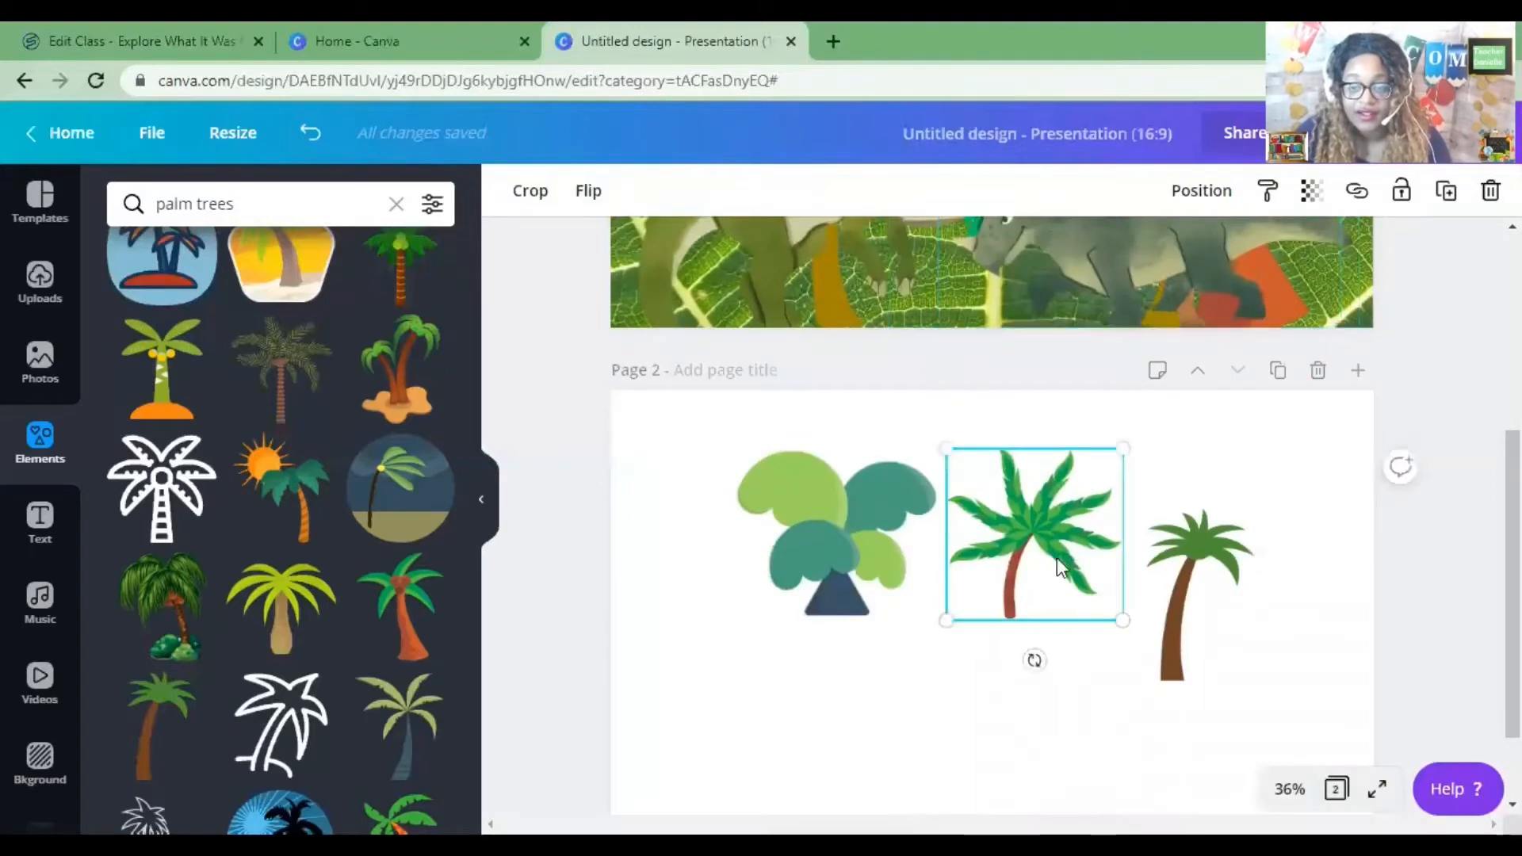
{"action": "scroll", "coordinate": [1073, 523], "scroll_direction": "up", "scroll_amount": 2}
{"action": "left_click_drag", "start_coordinate": [1065, 663], "coordinate": [1039, 372]}
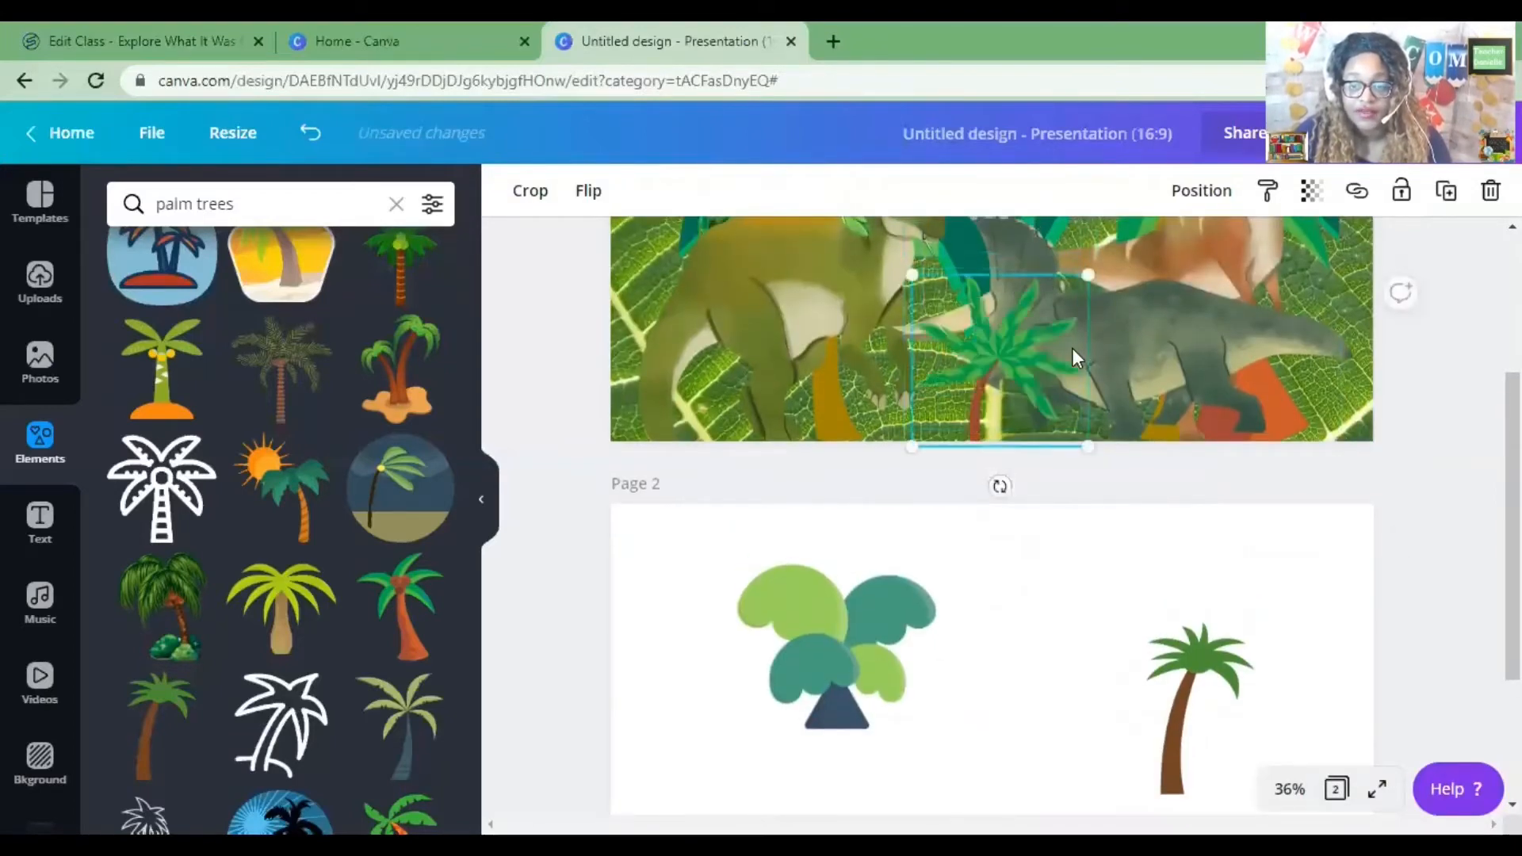
{"action": "scroll", "coordinate": [1072, 349], "scroll_direction": "up", "scroll_amount": 4}
{"action": "left_click_drag", "start_coordinate": [1114, 425], "coordinate": [1050, 401]}
{"action": "right_click", "coordinate": [1063, 392]}
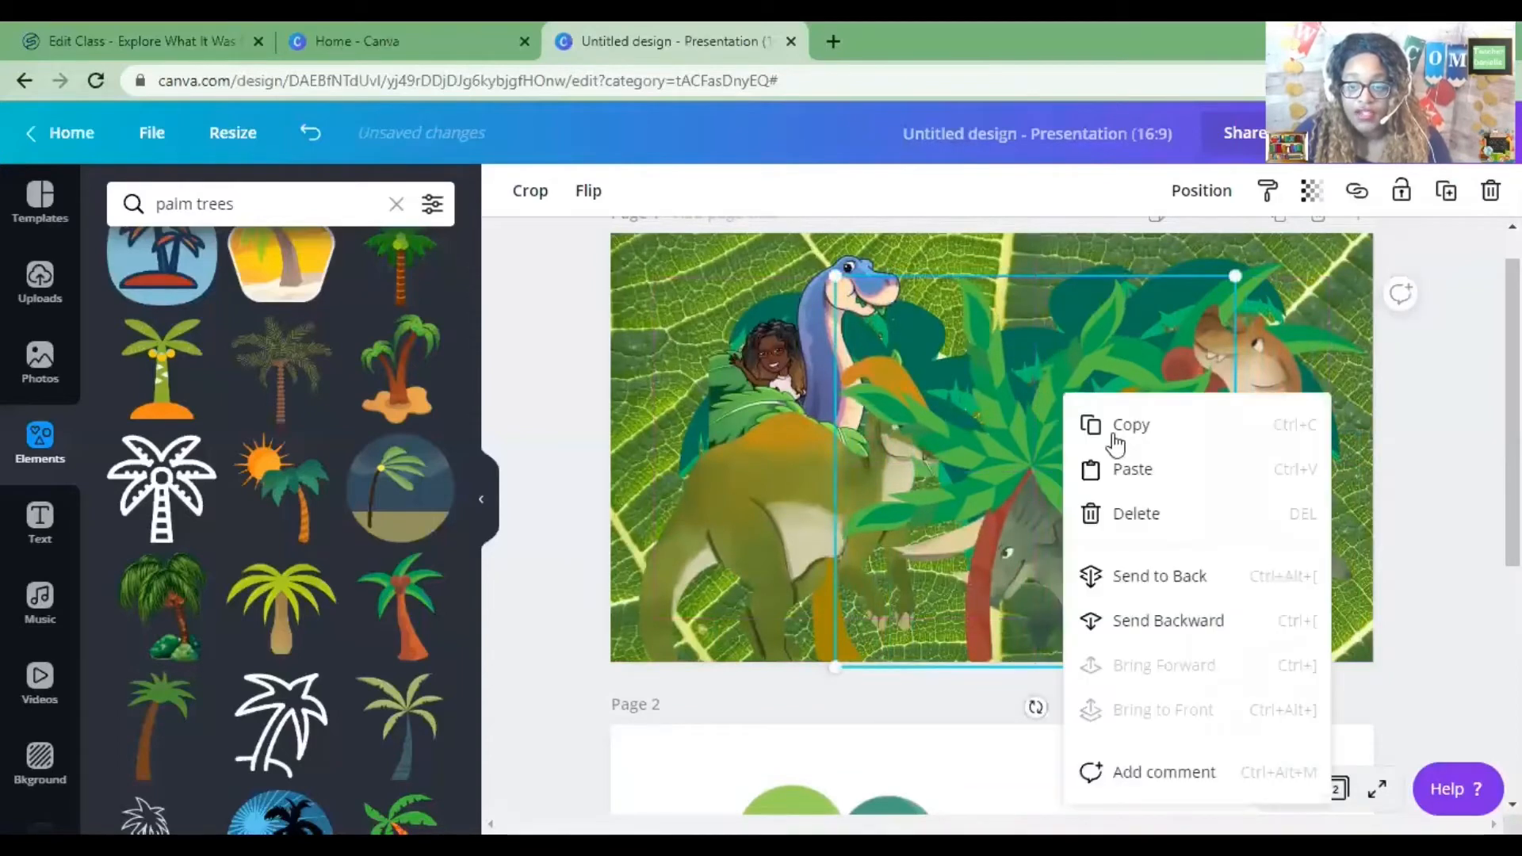
{"action": "left_click", "coordinate": [1160, 576]}
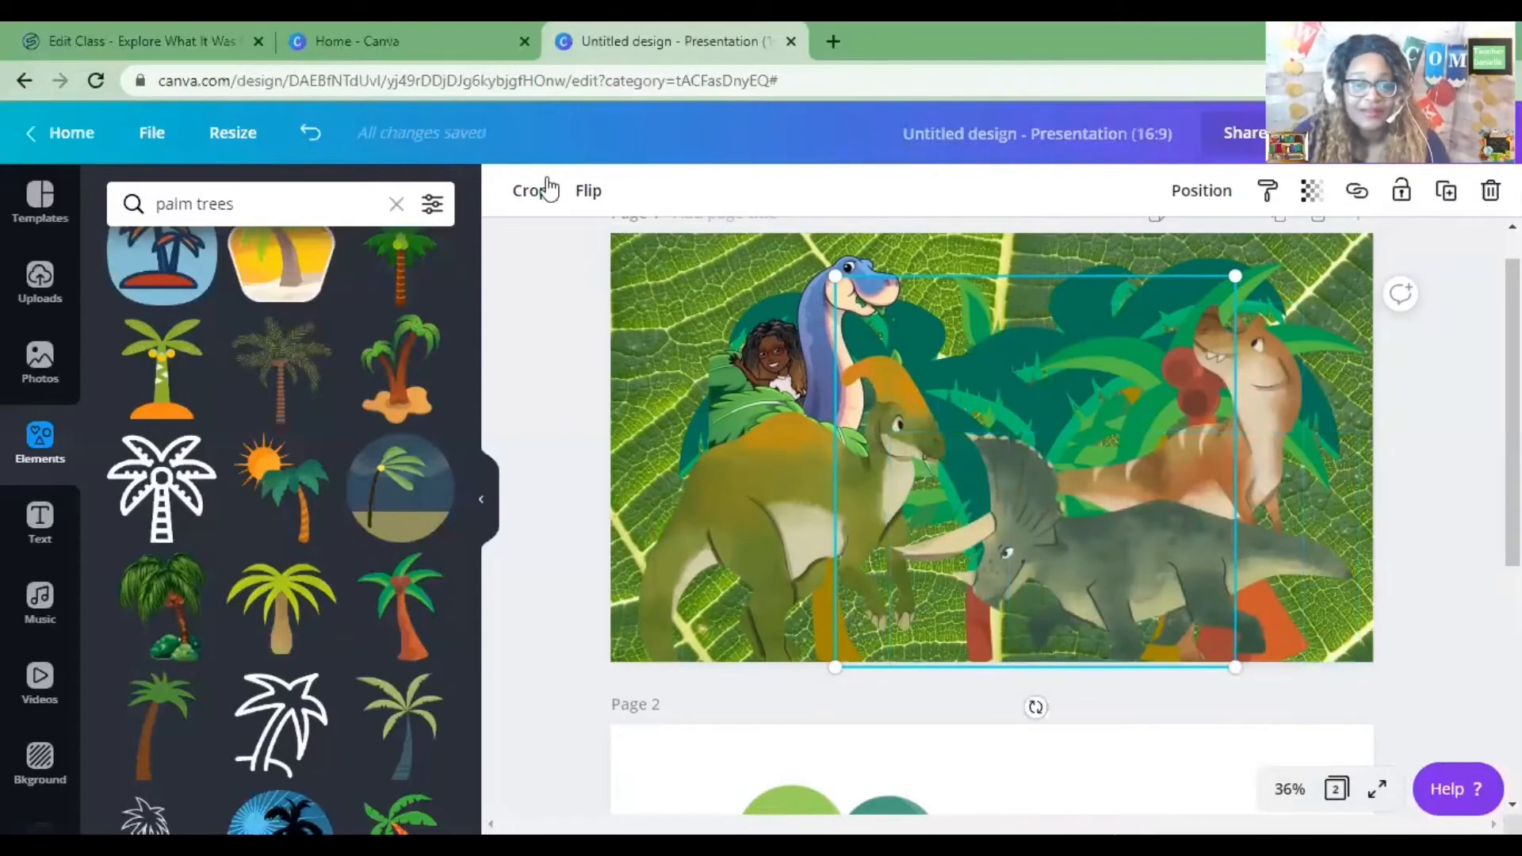
{"action": "left_click", "coordinate": [311, 133]}
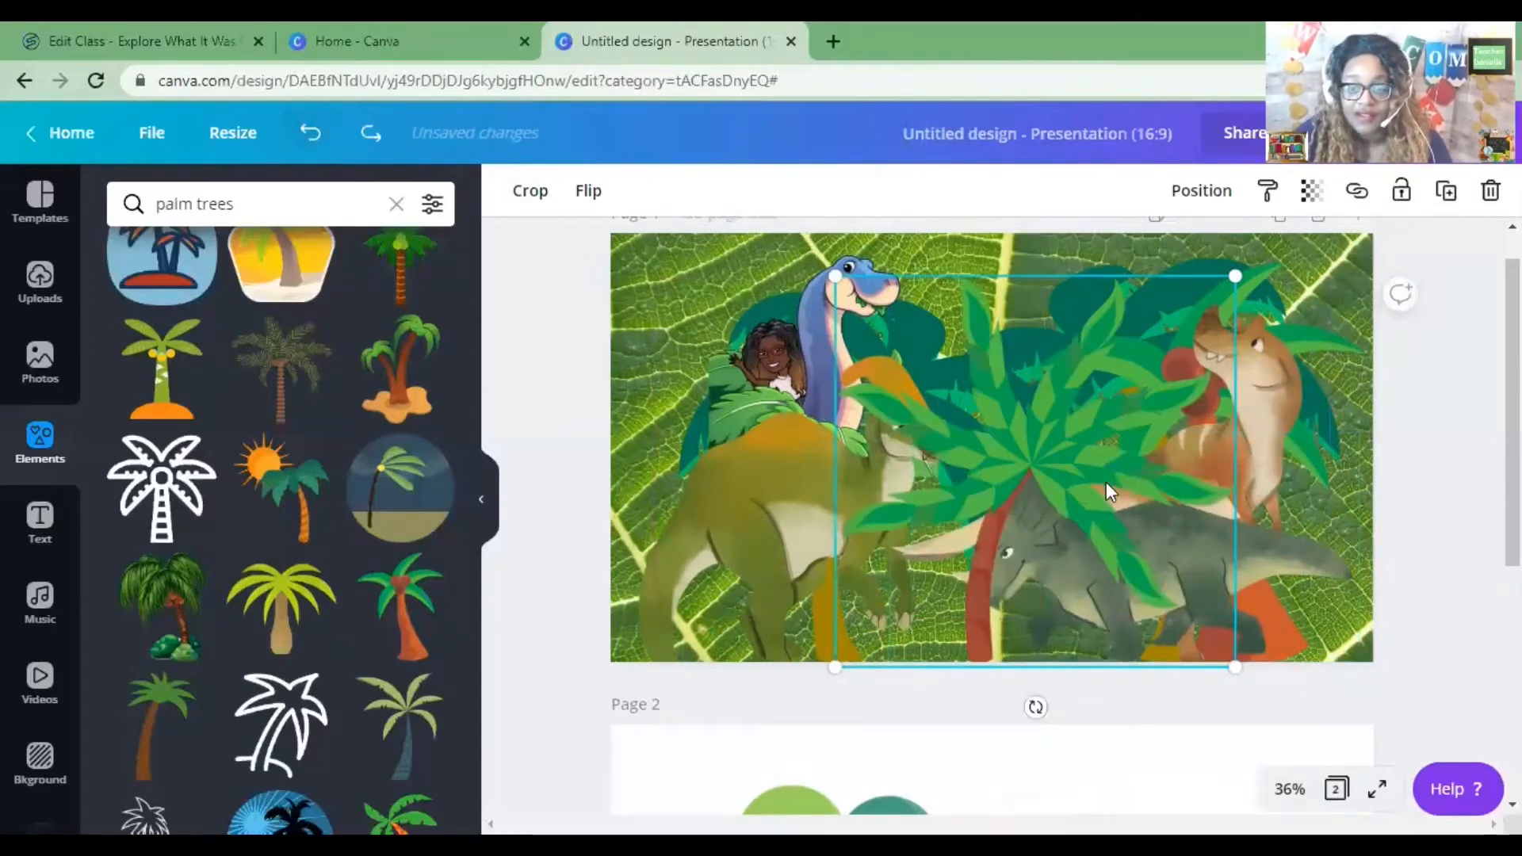
{"action": "right_click", "coordinate": [1072, 454]}
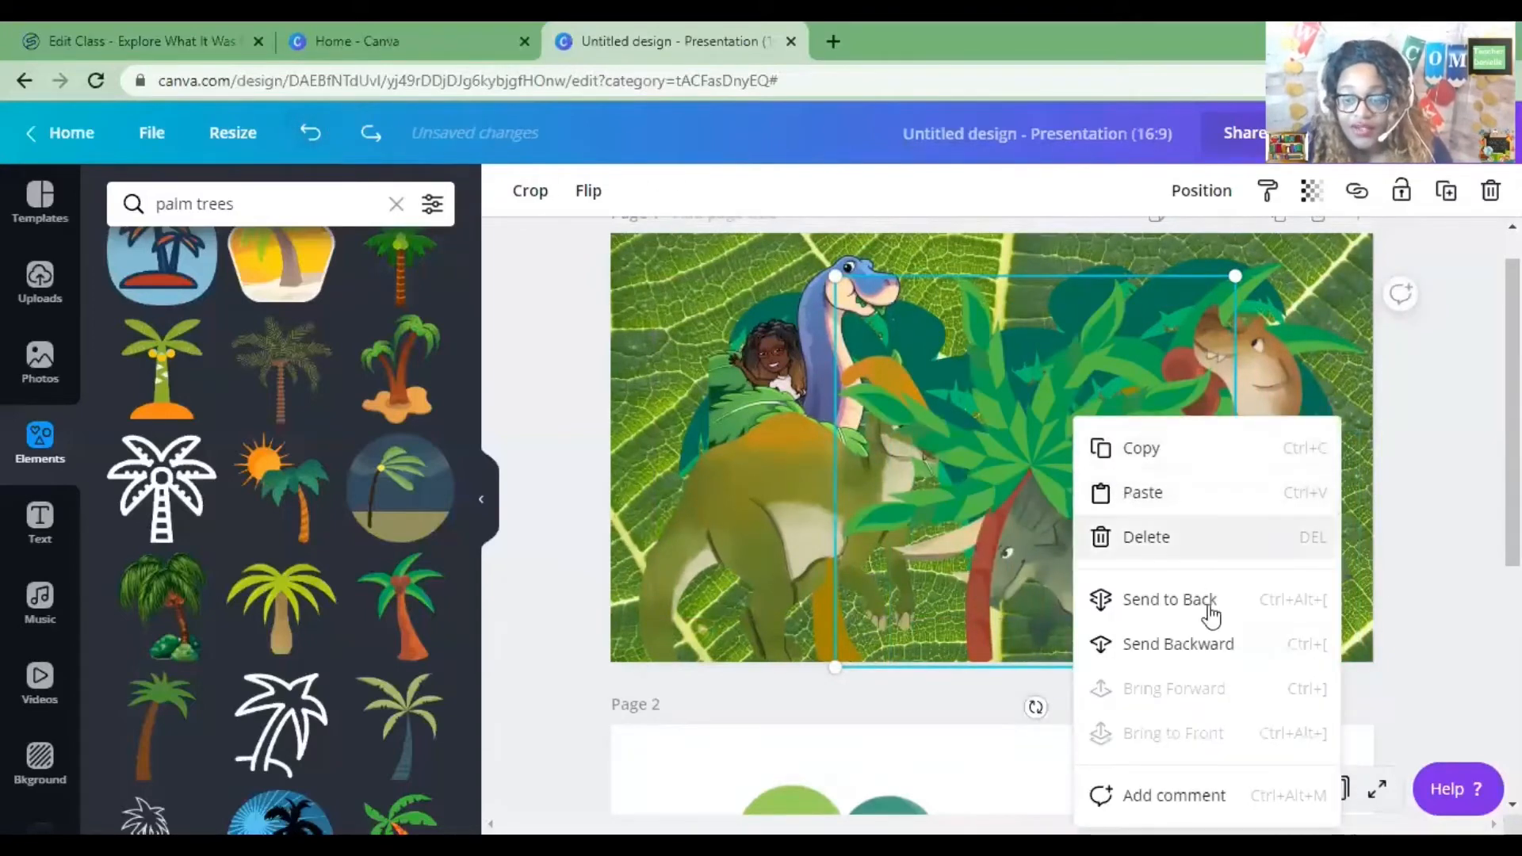
{"action": "left_click", "coordinate": [1219, 646]}
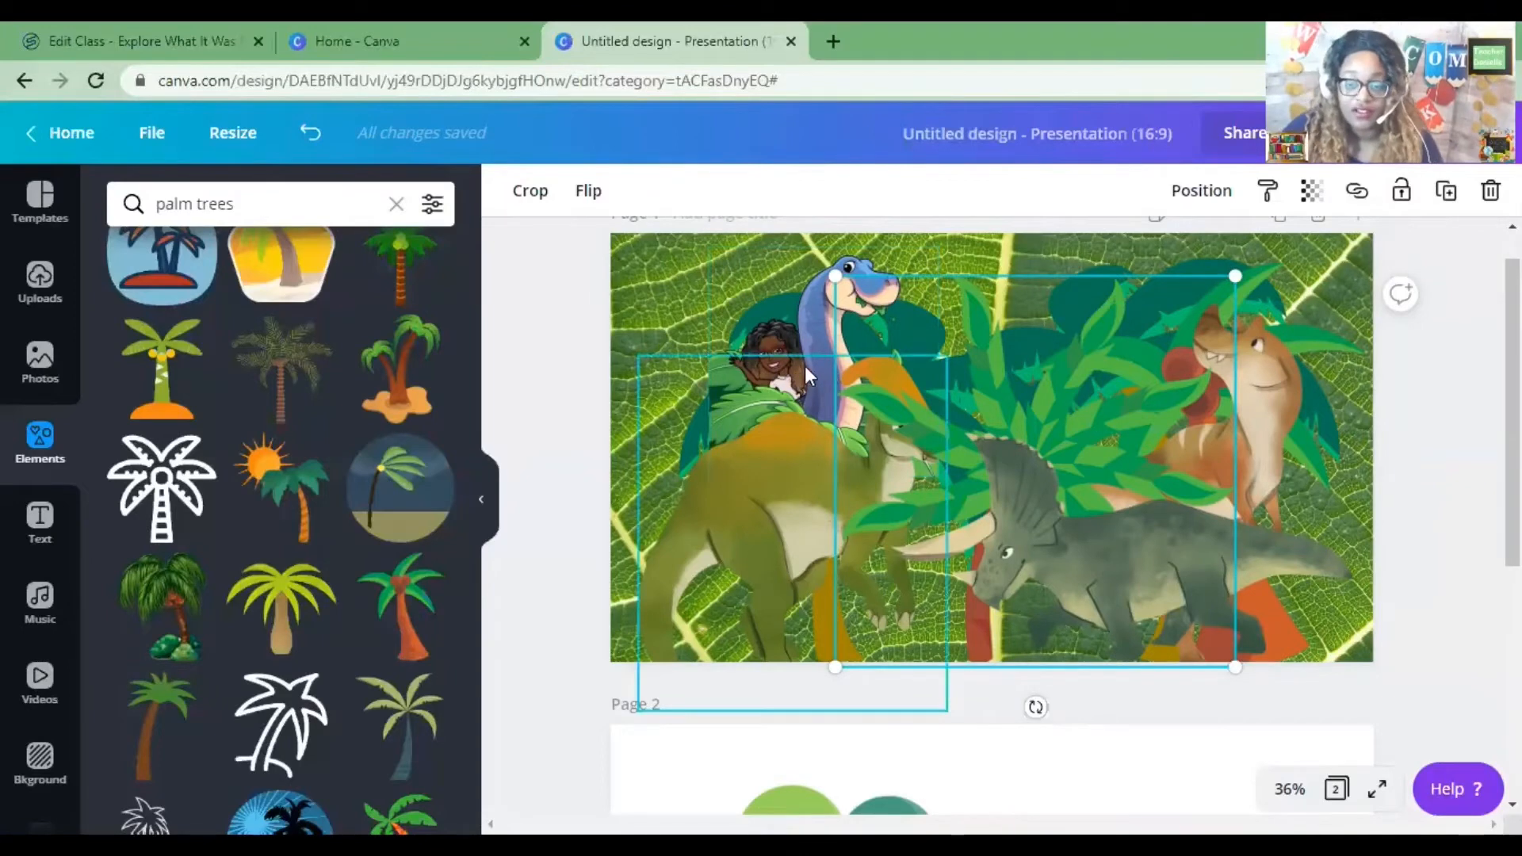
Upload the images dino1, dino2 and dino3 from the All about dinosaurs folder.
{"action": "left_click", "coordinate": [39, 289]}
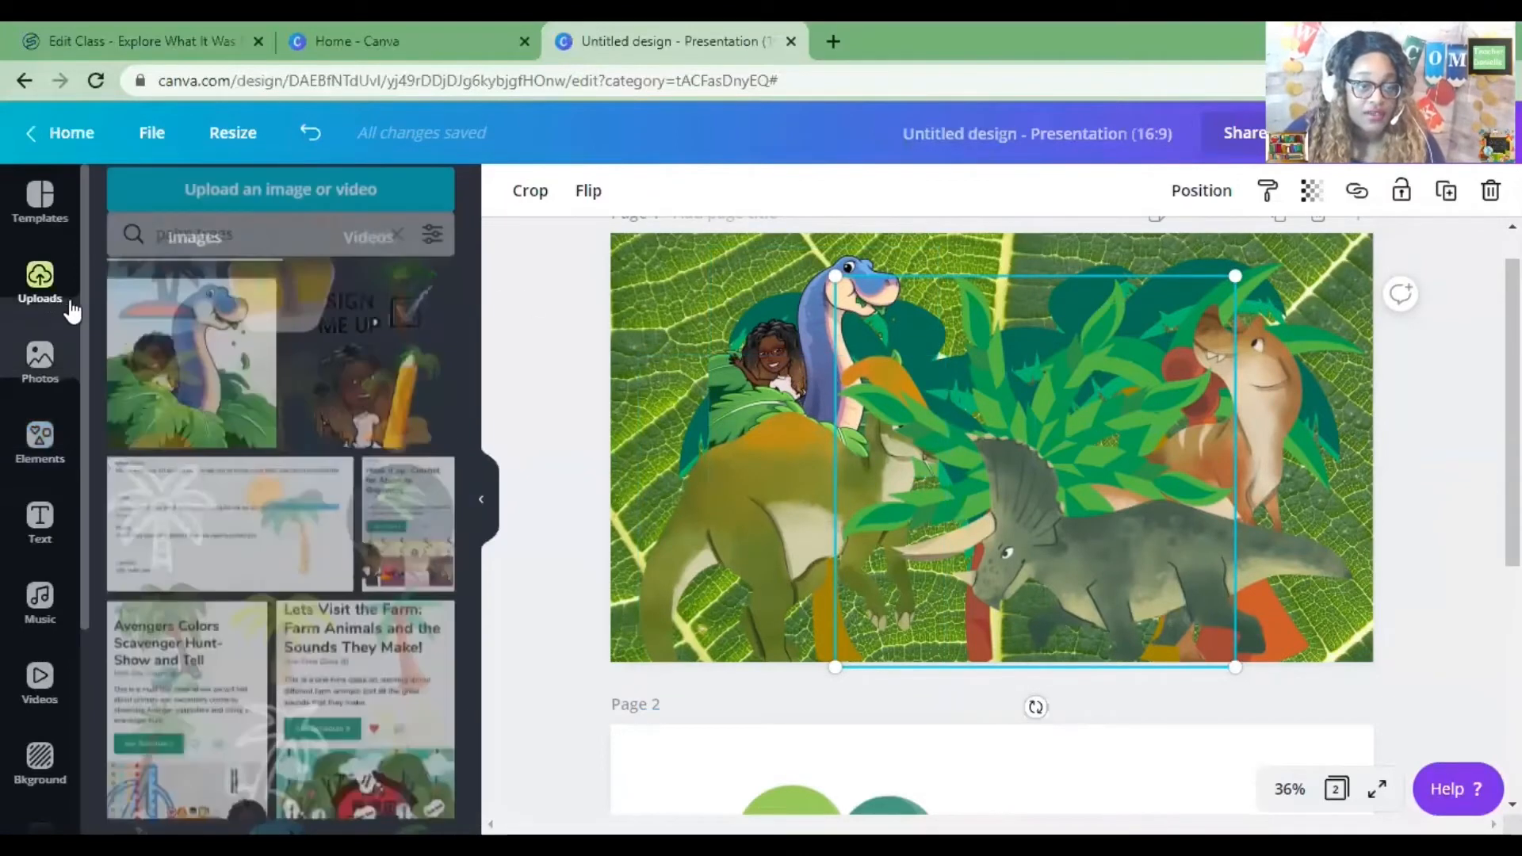
{"action": "left_click", "coordinate": [255, 221]}
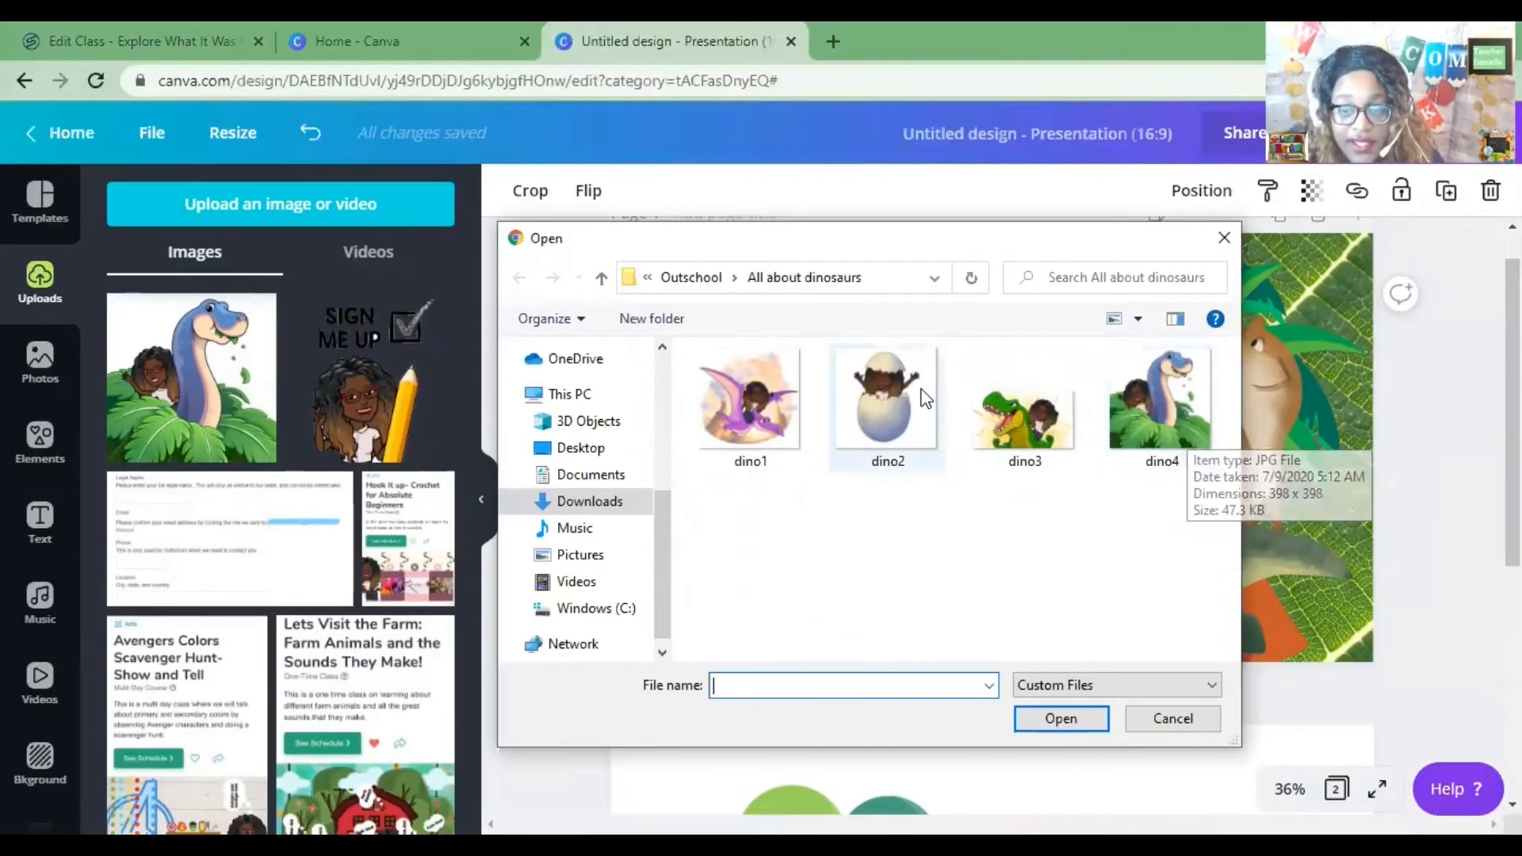
{"action": "left_click", "coordinate": [749, 398]}
{"action": "left_click", "coordinate": [1078, 714]}
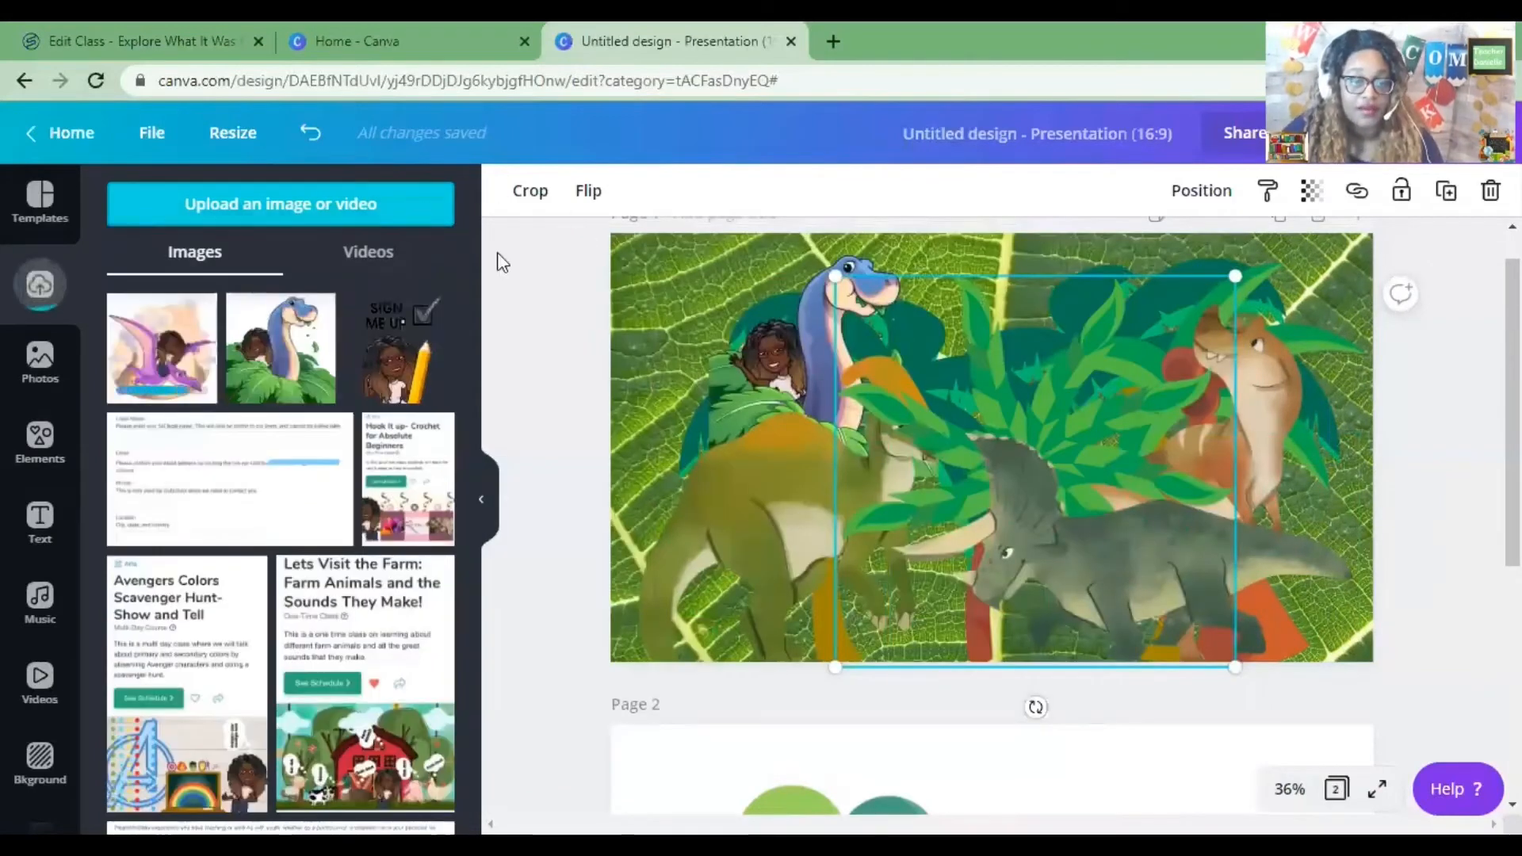
{"action": "left_click", "coordinate": [432, 204]}
{"action": "left_click", "coordinate": [888, 444]}
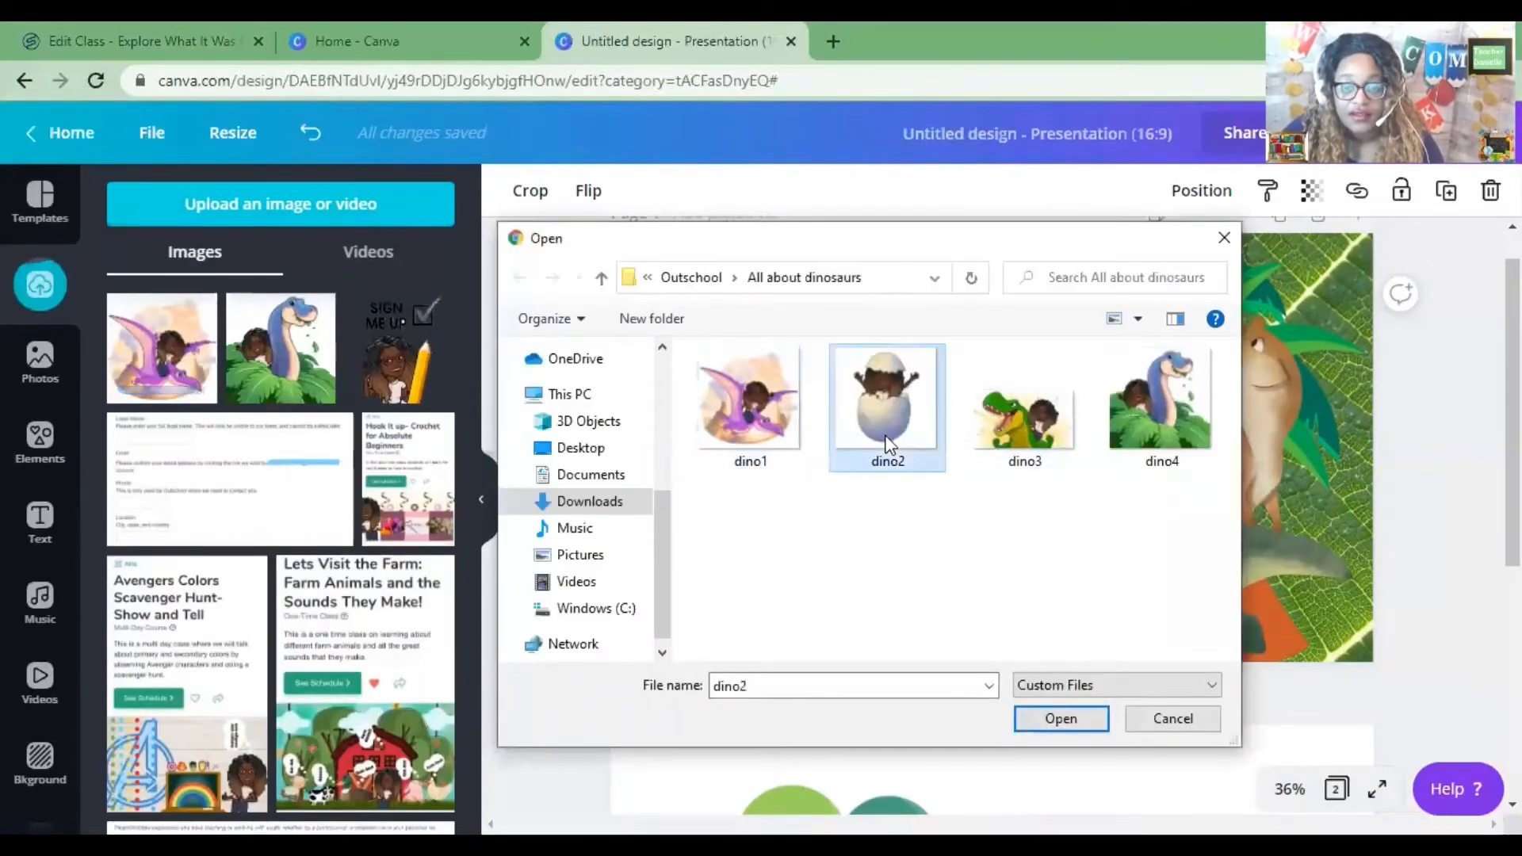
{"action": "left_click", "coordinate": [1072, 723]}
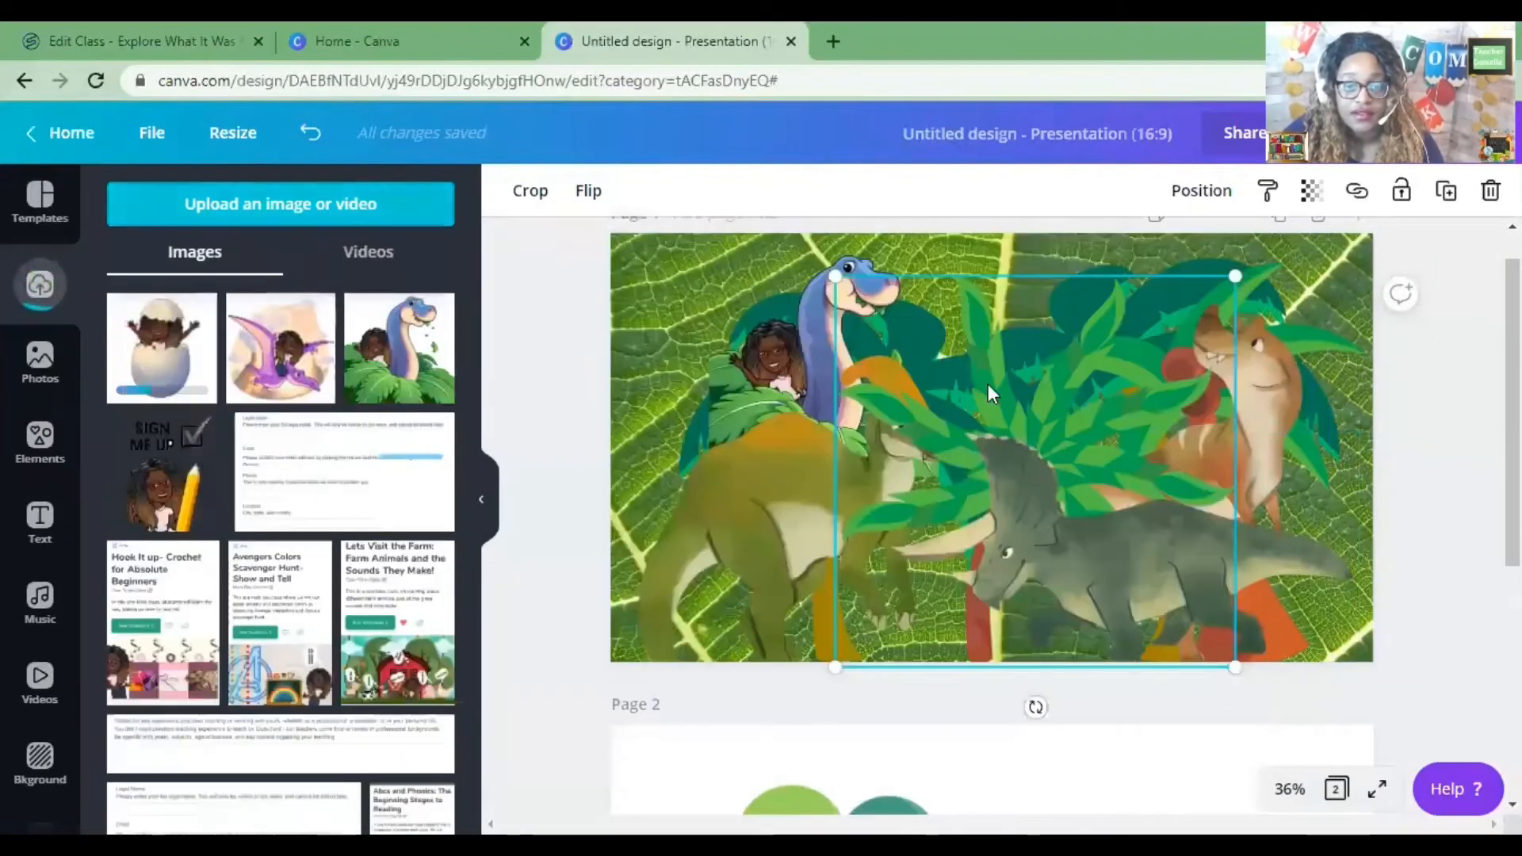
{"action": "left_click", "coordinate": [280, 204]}
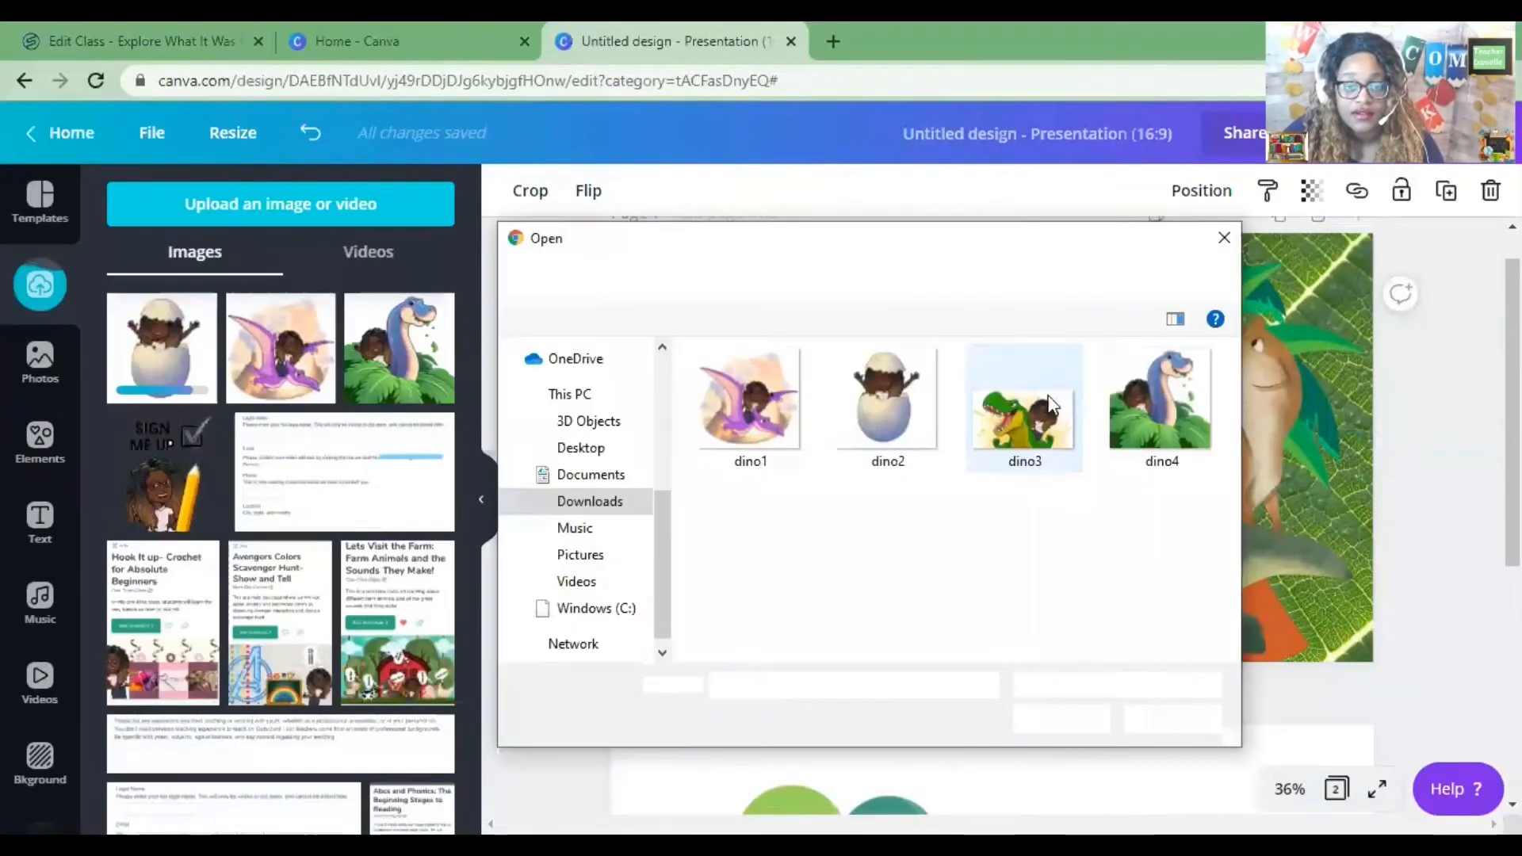
{"action": "left_click", "coordinate": [1061, 407]}
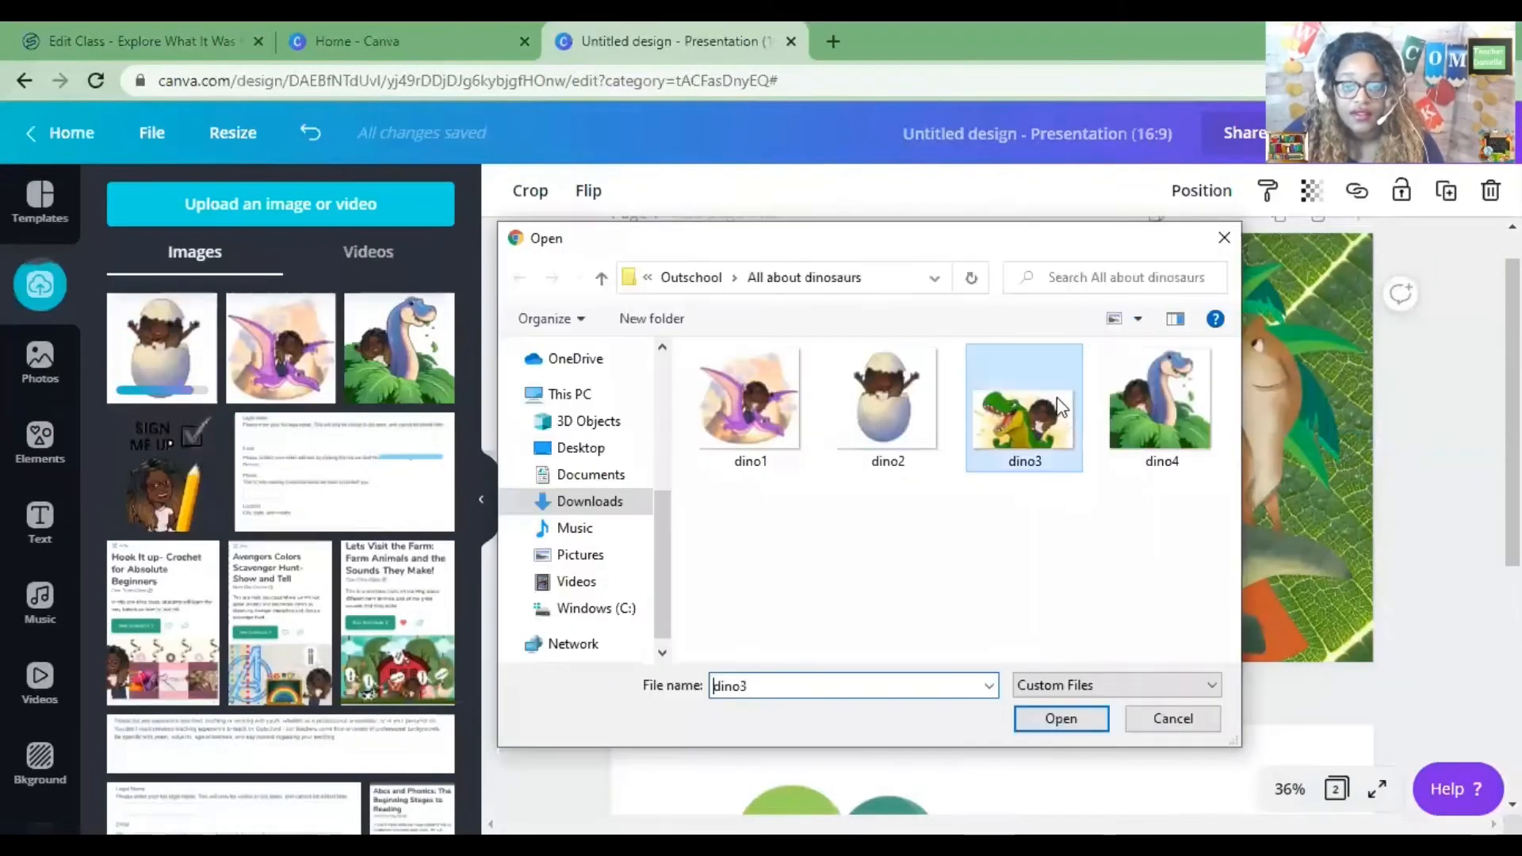
{"action": "left_click", "coordinate": [1072, 723]}
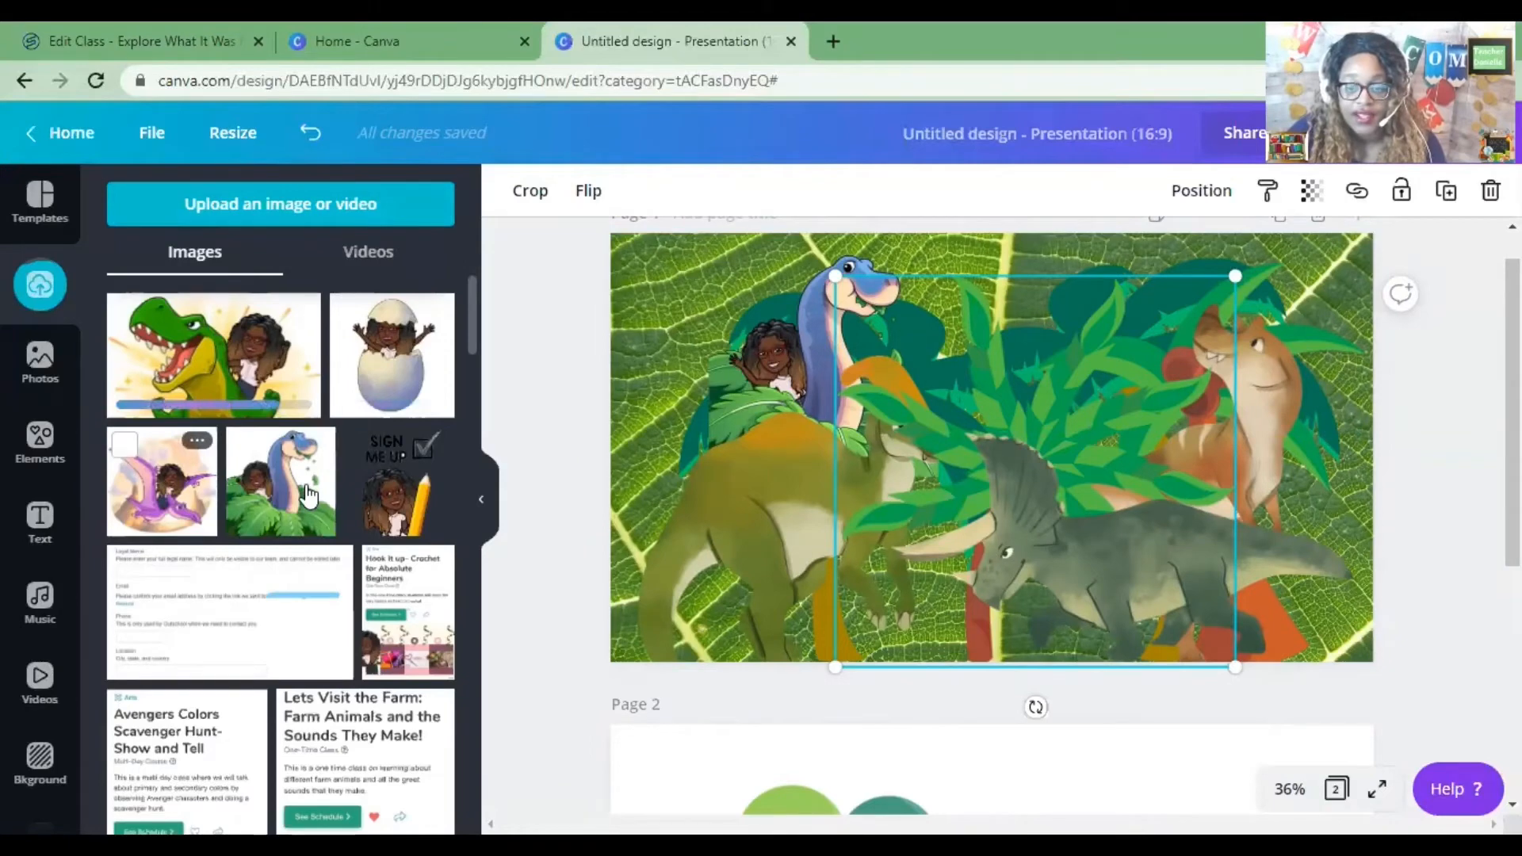
Add the pterodactyl upload to the upper middle of the slide, remove its background and nudge it right.
{"action": "left_click_drag", "start_coordinate": [162, 481], "coordinate": [1064, 318]}
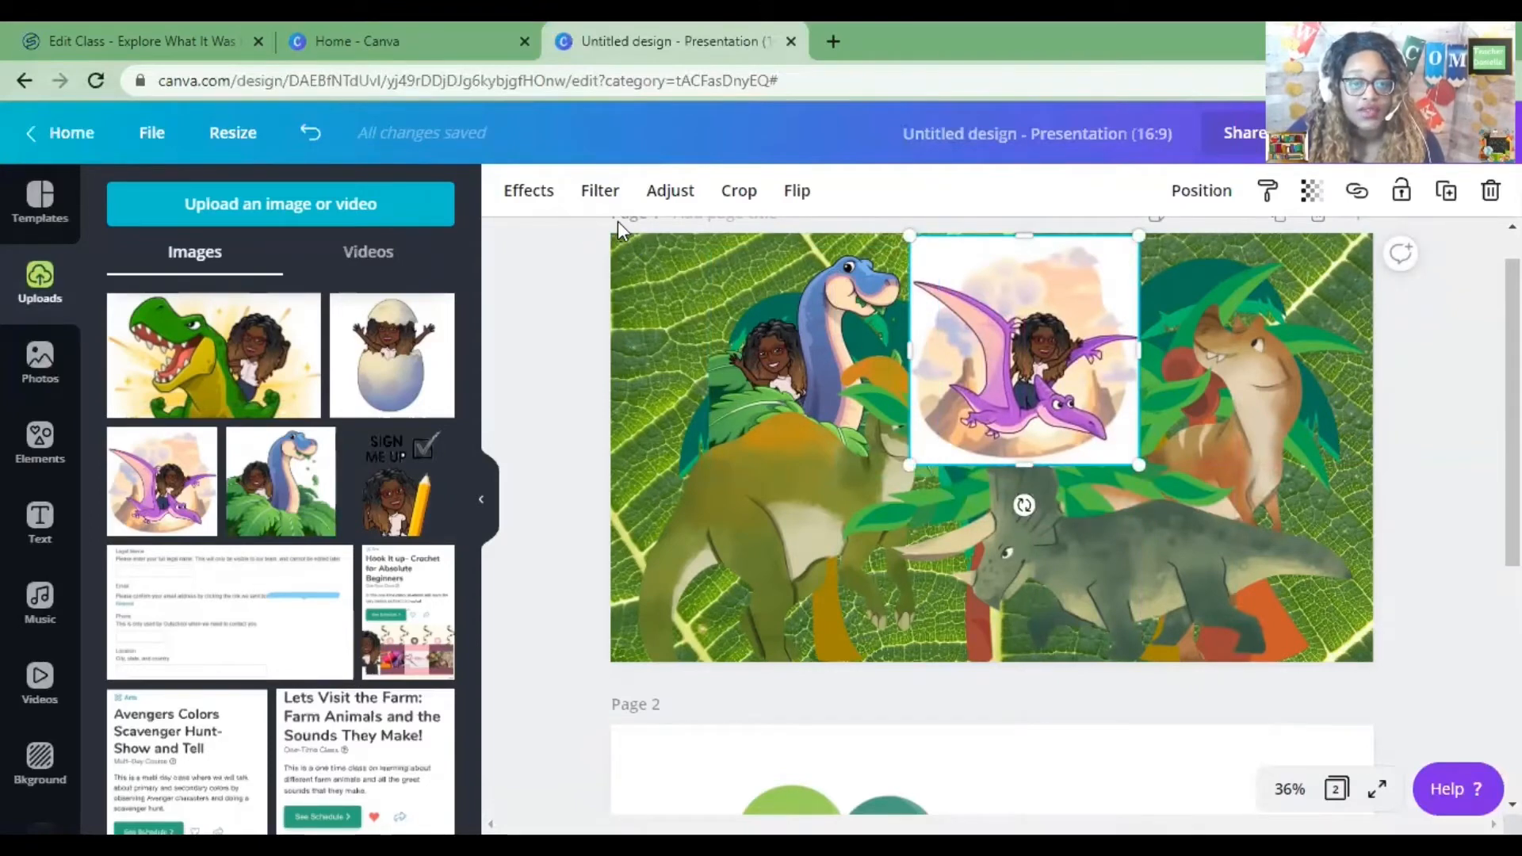
{"action": "left_click", "coordinate": [520, 198]}
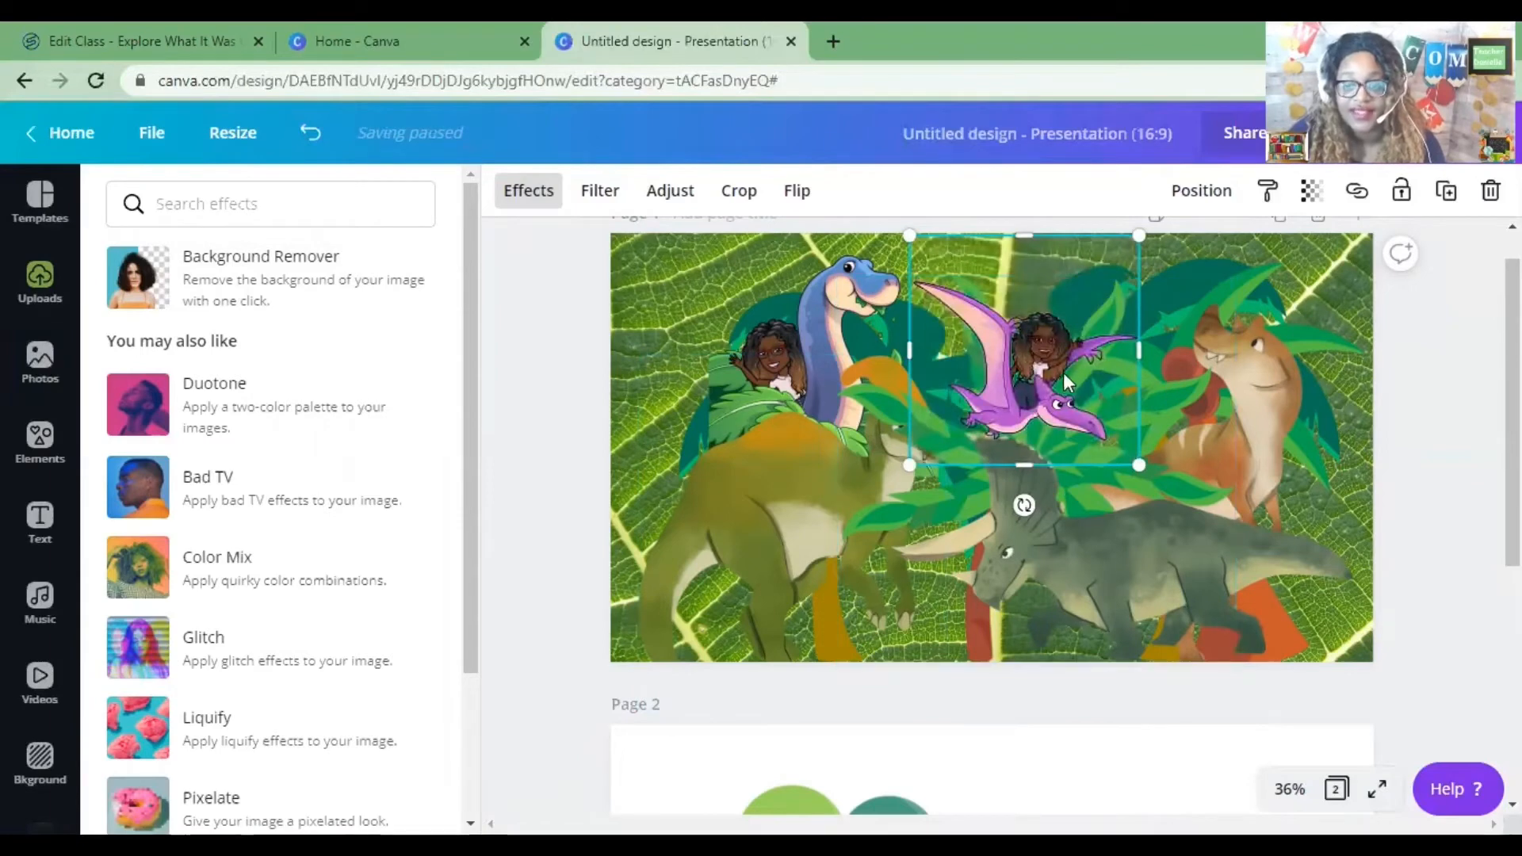
{"action": "left_click_drag", "start_coordinate": [1060, 365], "coordinate": [1107, 359]}
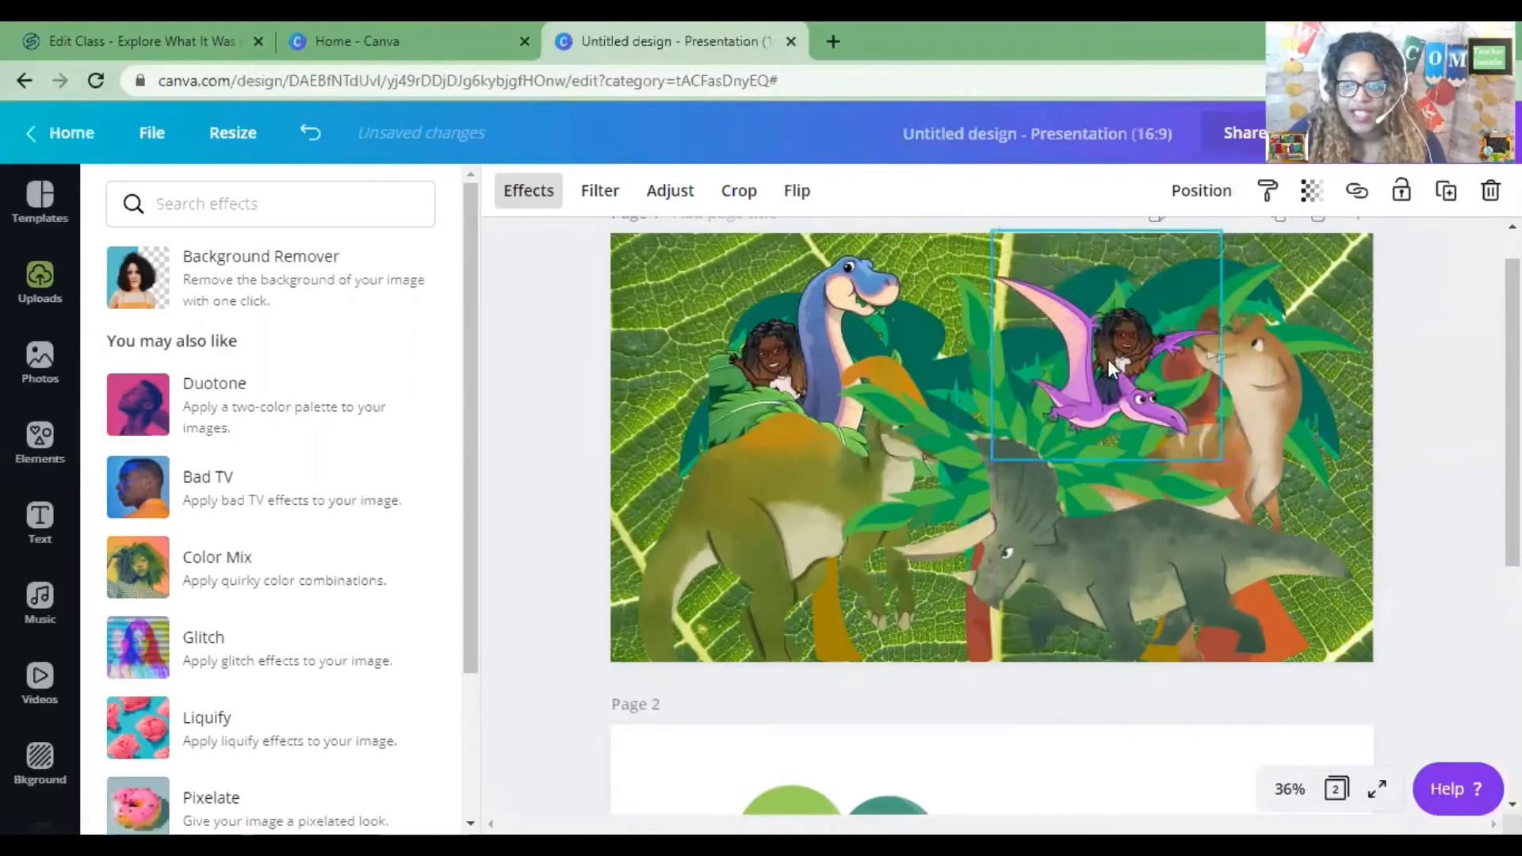
Flip the pterodactyl image horizontally and move it slightly up and right.
{"action": "left_click", "coordinate": [796, 191]}
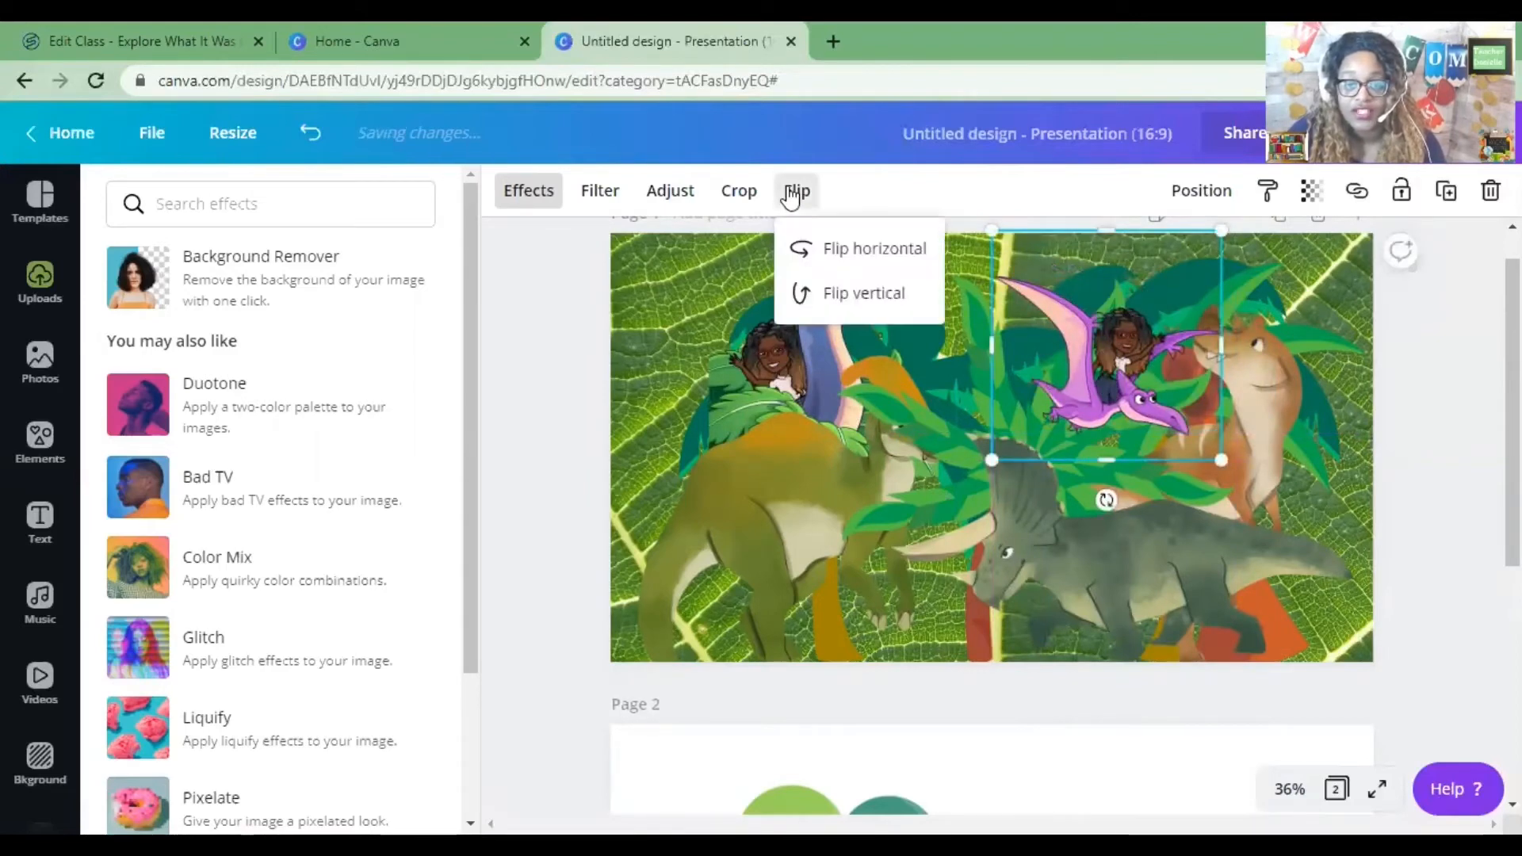
{"action": "left_click", "coordinate": [875, 250]}
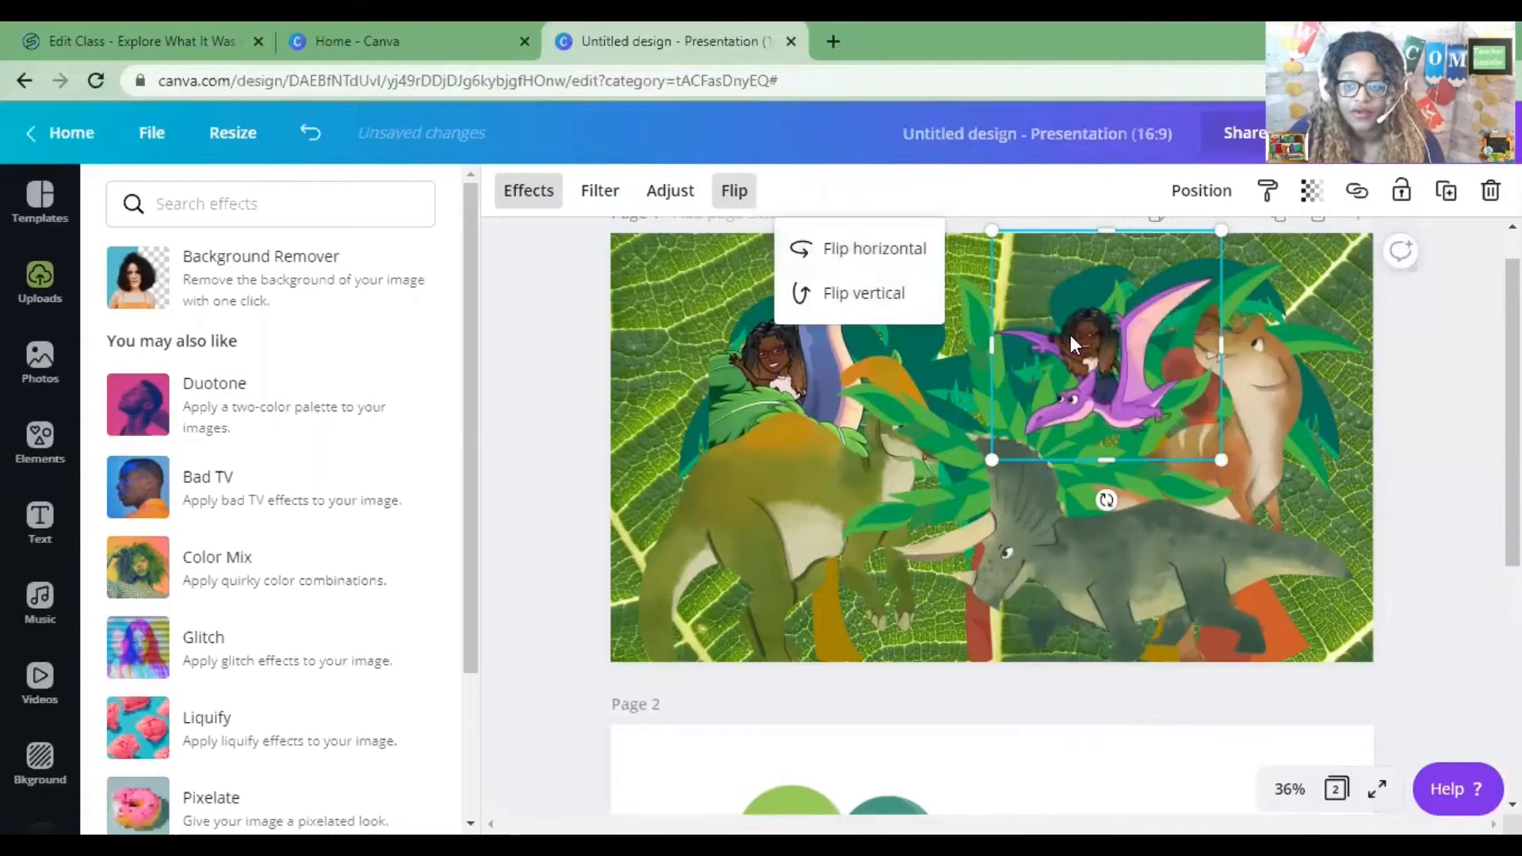
{"action": "left_click", "coordinate": [1124, 387]}
{"action": "left_click_drag", "start_coordinate": [1124, 387], "coordinate": [1164, 365]}
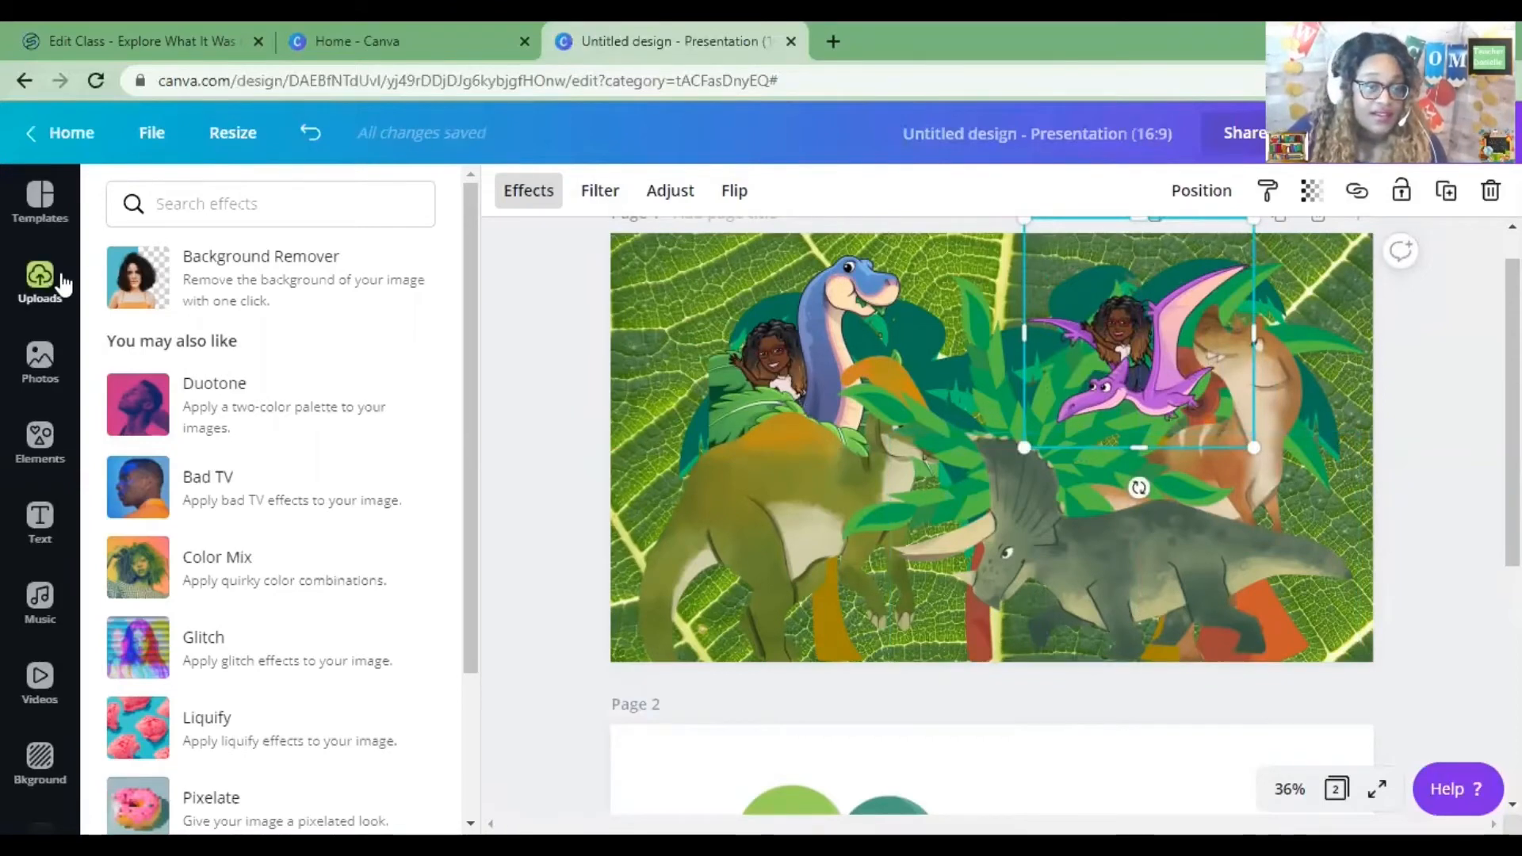
Add the hatching-egg upload to the lower middle of the slide and remove its background.
{"action": "left_click", "coordinate": [40, 279]}
{"action": "left_click", "coordinate": [411, 373]}
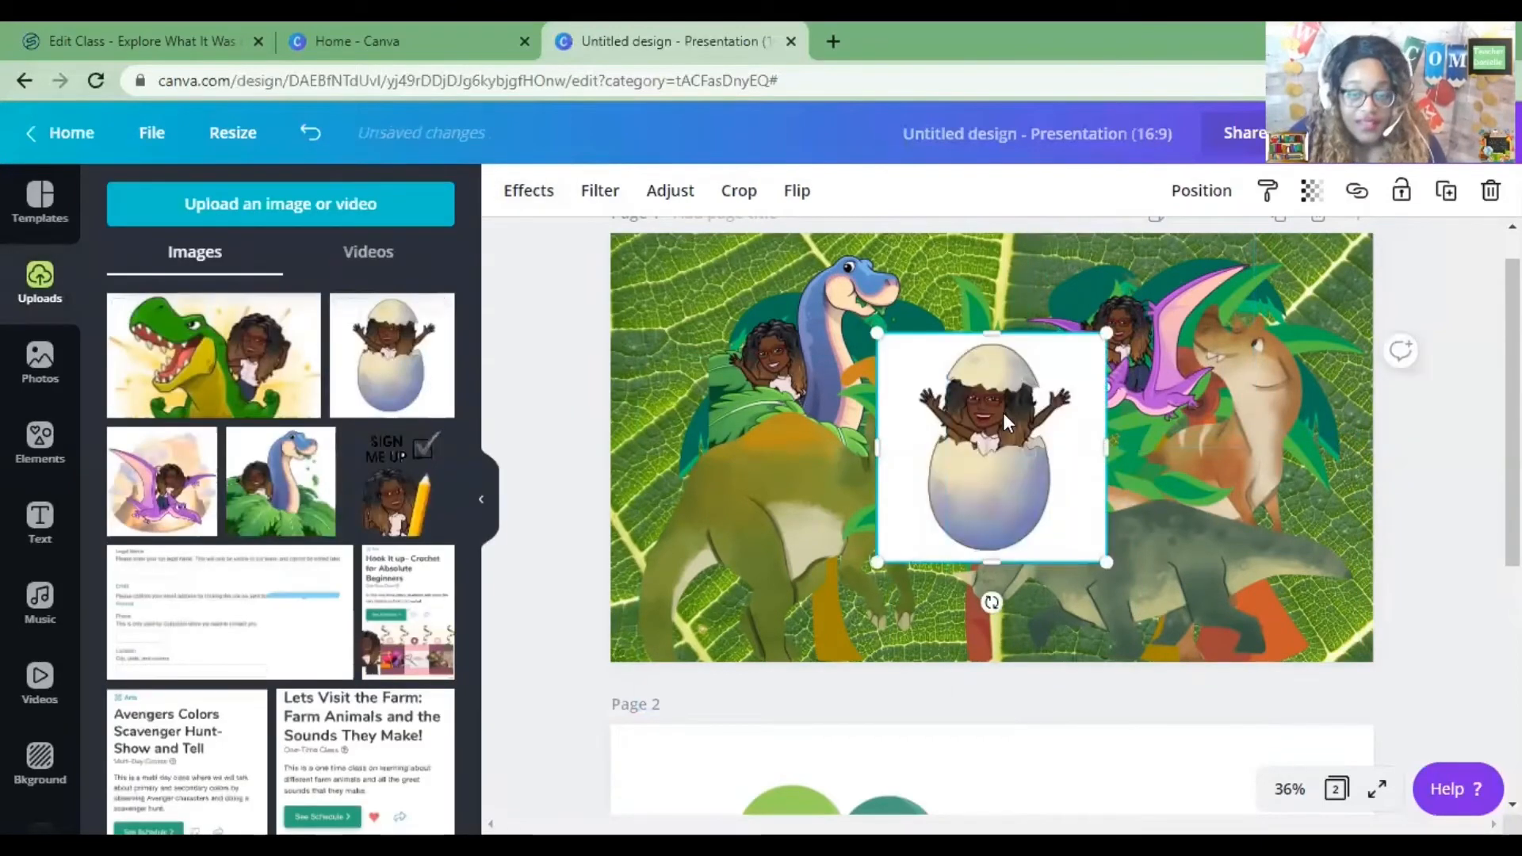
{"action": "left_click_drag", "start_coordinate": [1006, 419], "coordinate": [961, 512]}
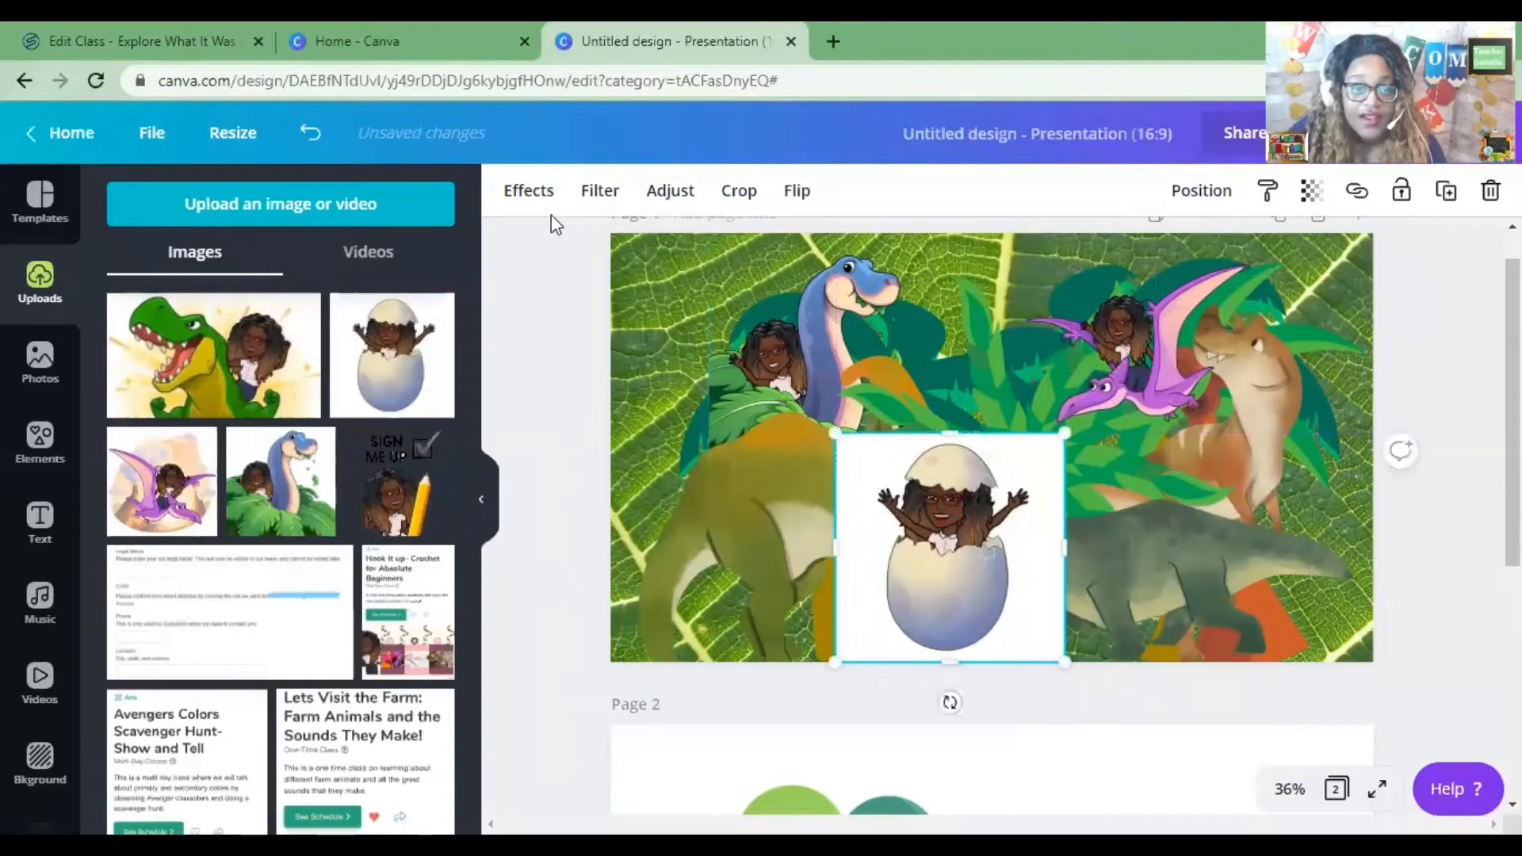
{"action": "left_click", "coordinate": [529, 191]}
{"action": "left_click", "coordinate": [275, 260]}
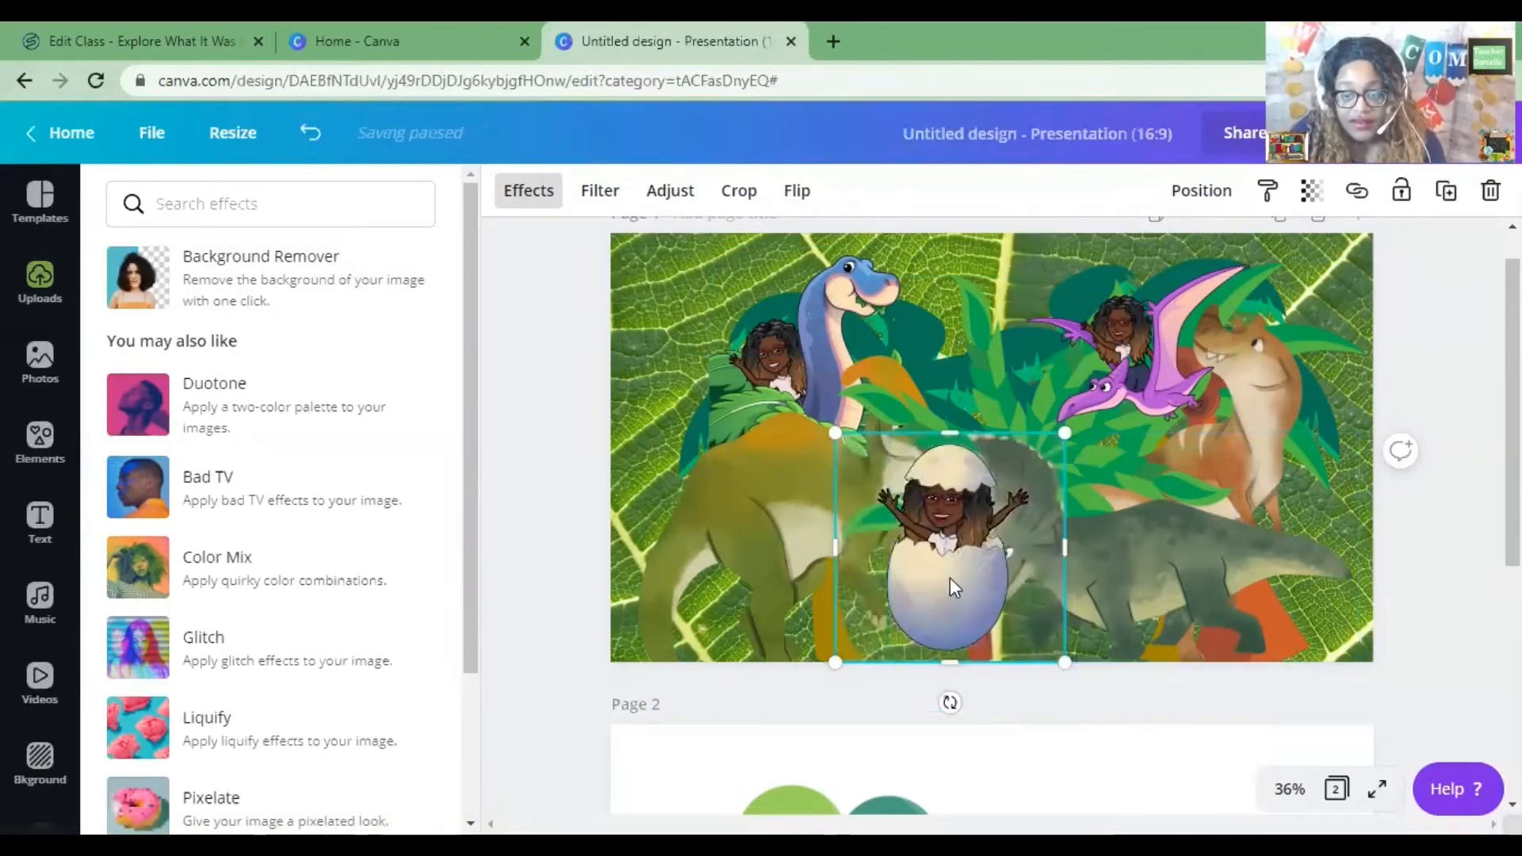
Shift the egg image slightly left and send it one layer backward.
{"action": "left_click_drag", "start_coordinate": [951, 578], "coordinate": [922, 592]}
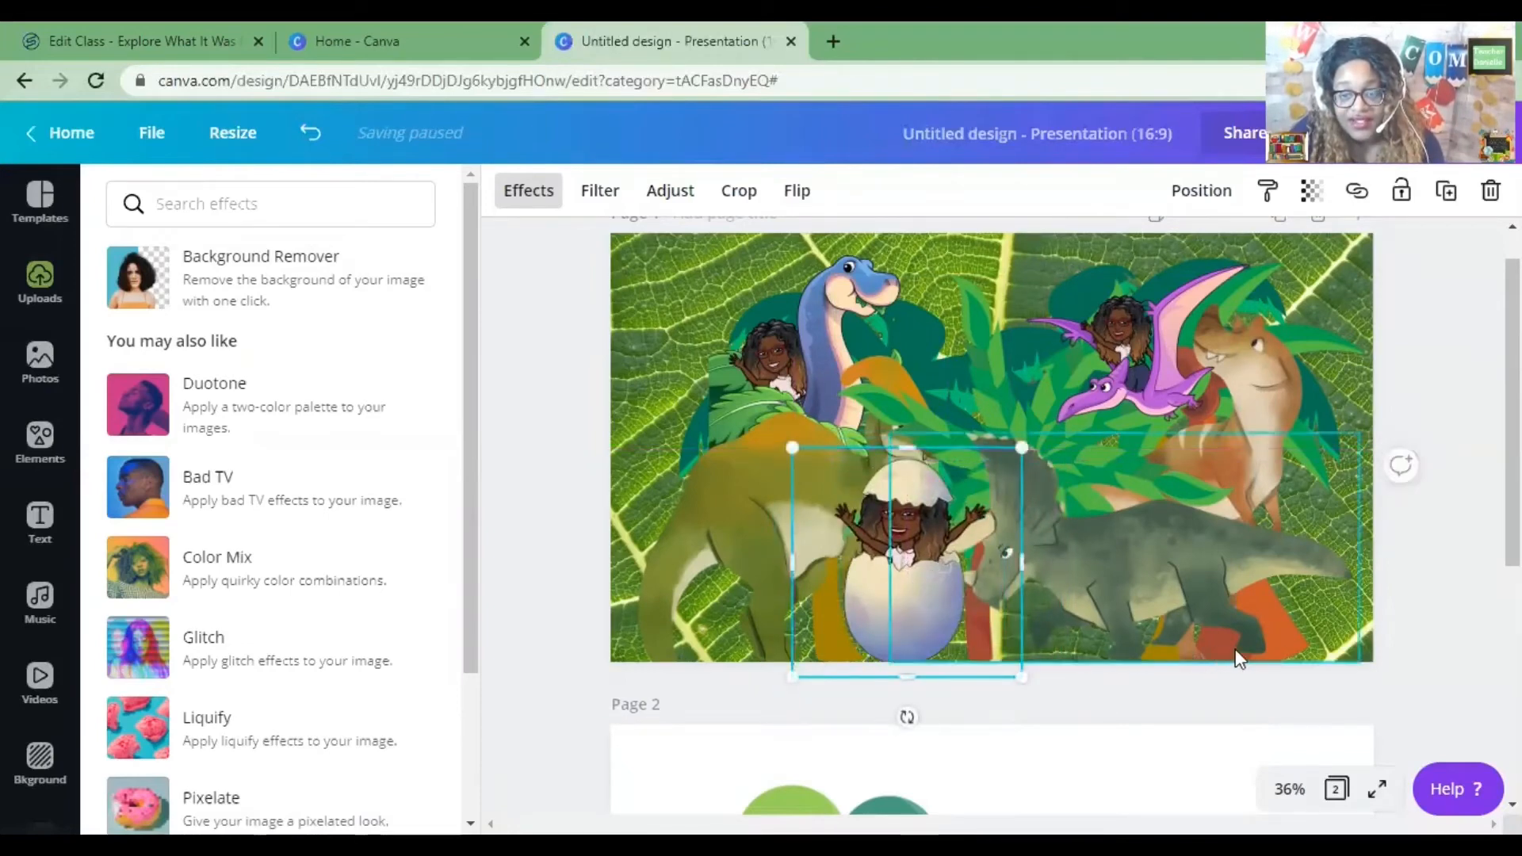
{"action": "right_click", "coordinate": [923, 612]}
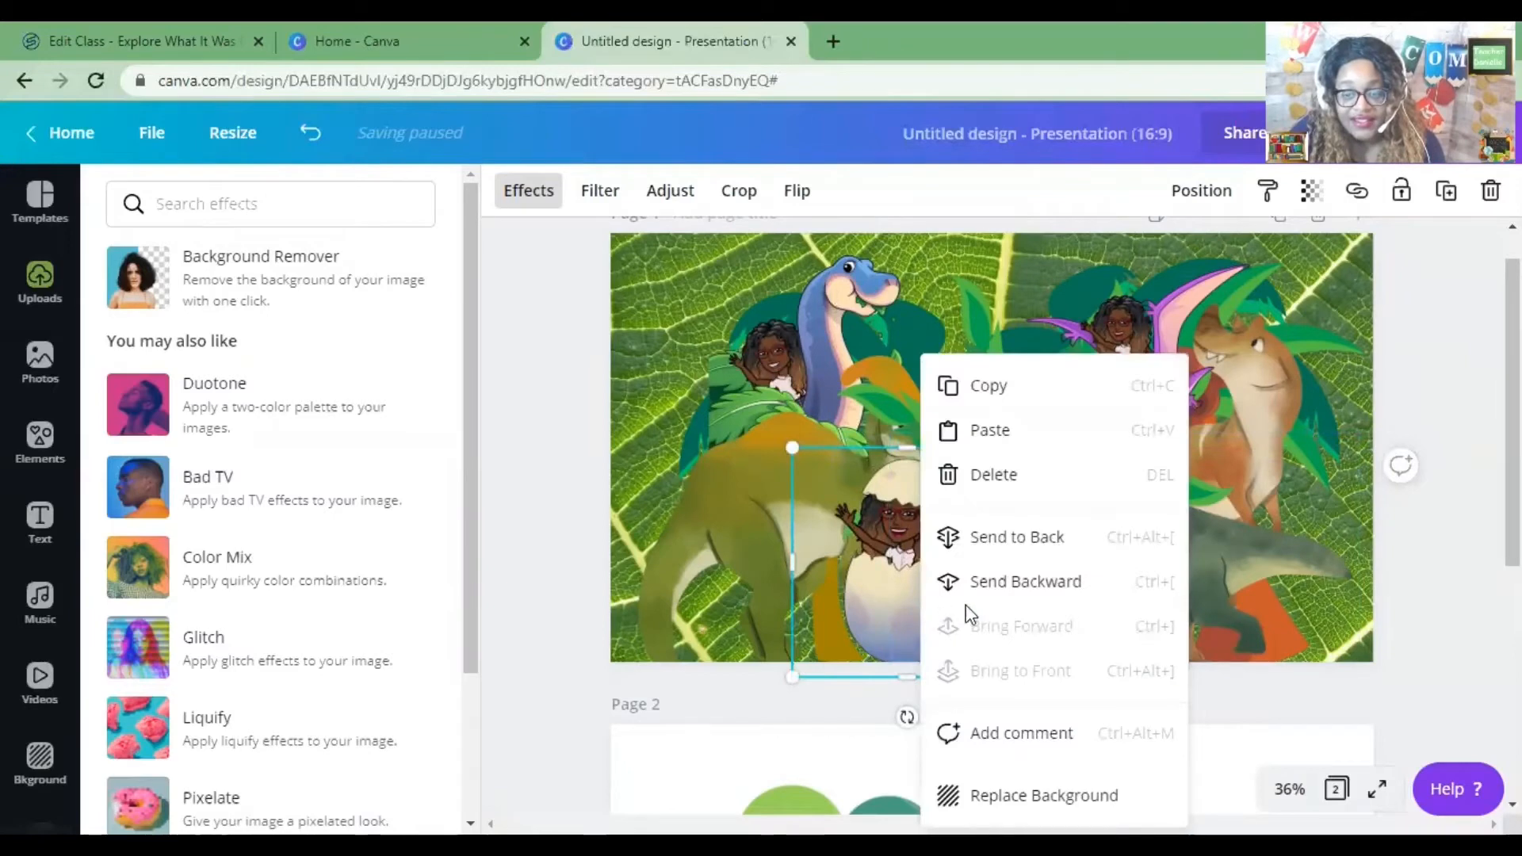
{"action": "left_click", "coordinate": [1028, 591]}
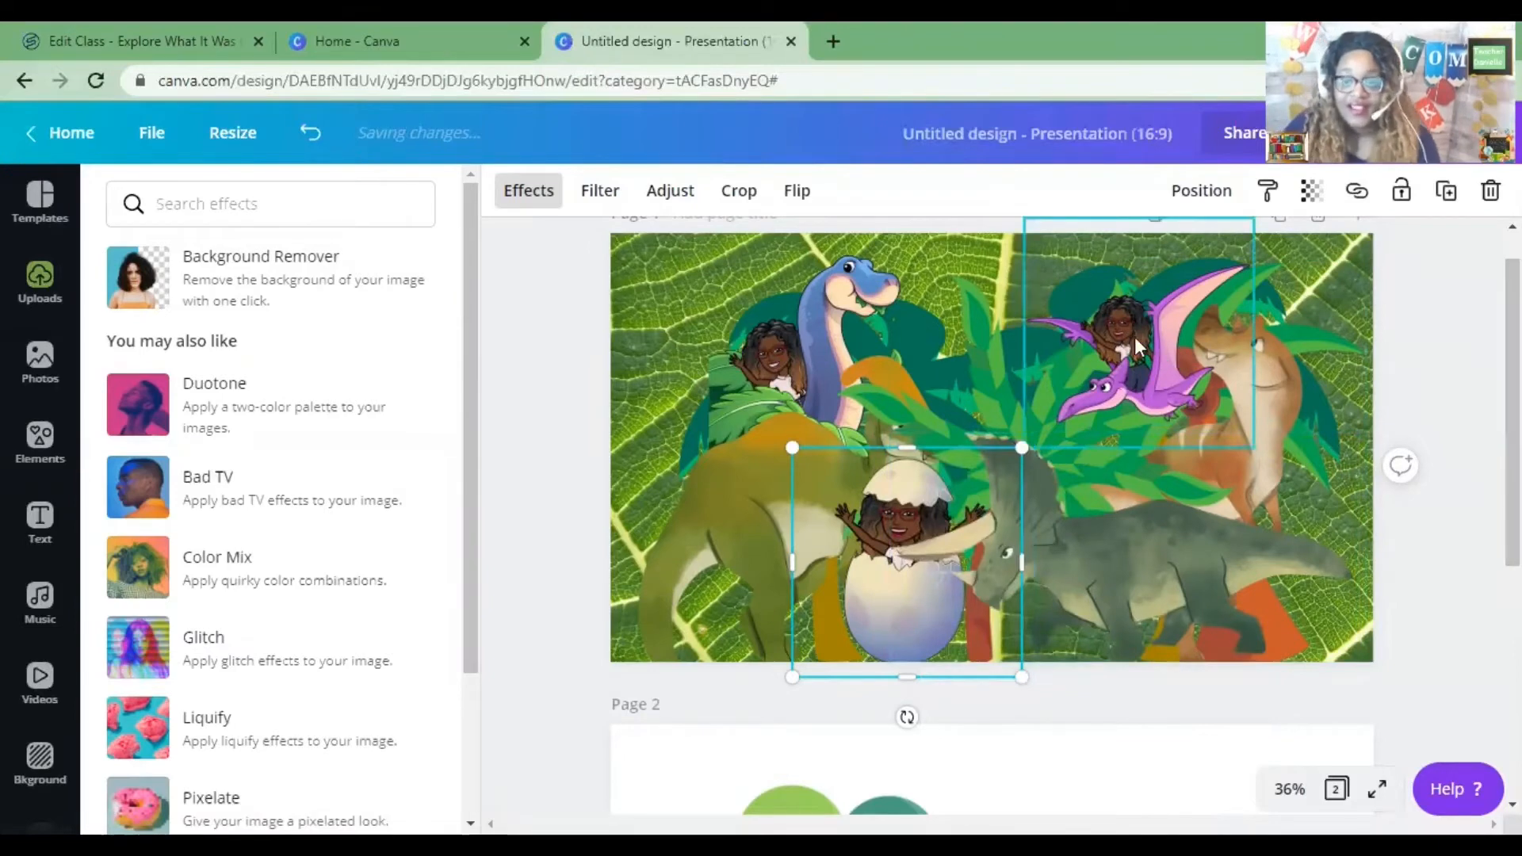
Move the pterodactyl image slightly left and down.
{"action": "left_click_drag", "start_coordinate": [1129, 326], "coordinate": [1076, 365]}
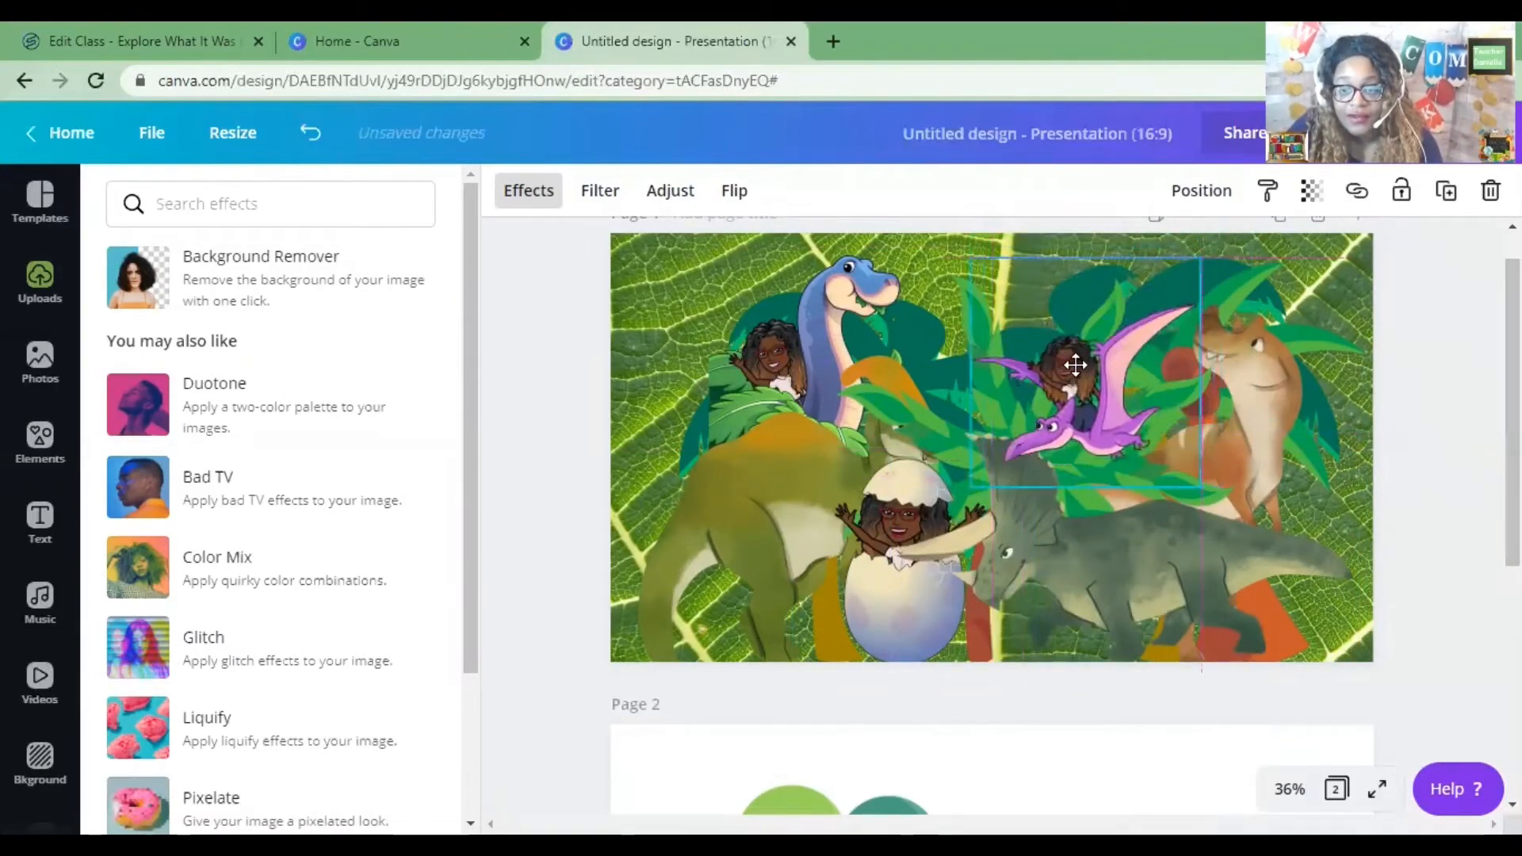
Send the pterodactyl image one layer backward.
{"action": "right_click", "coordinate": [1108, 366]}
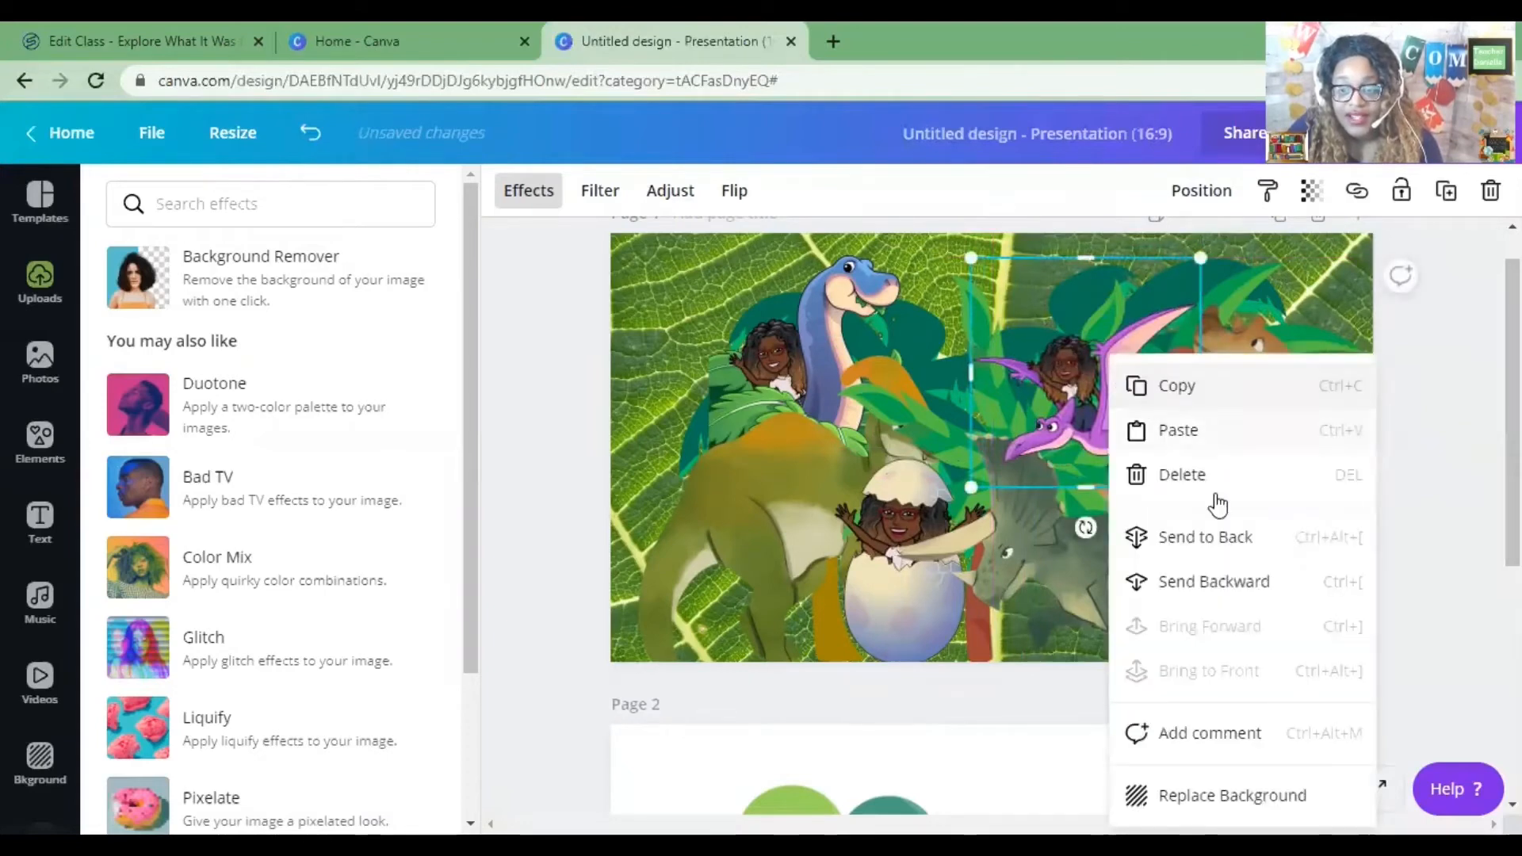
{"action": "left_click", "coordinate": [1251, 588]}
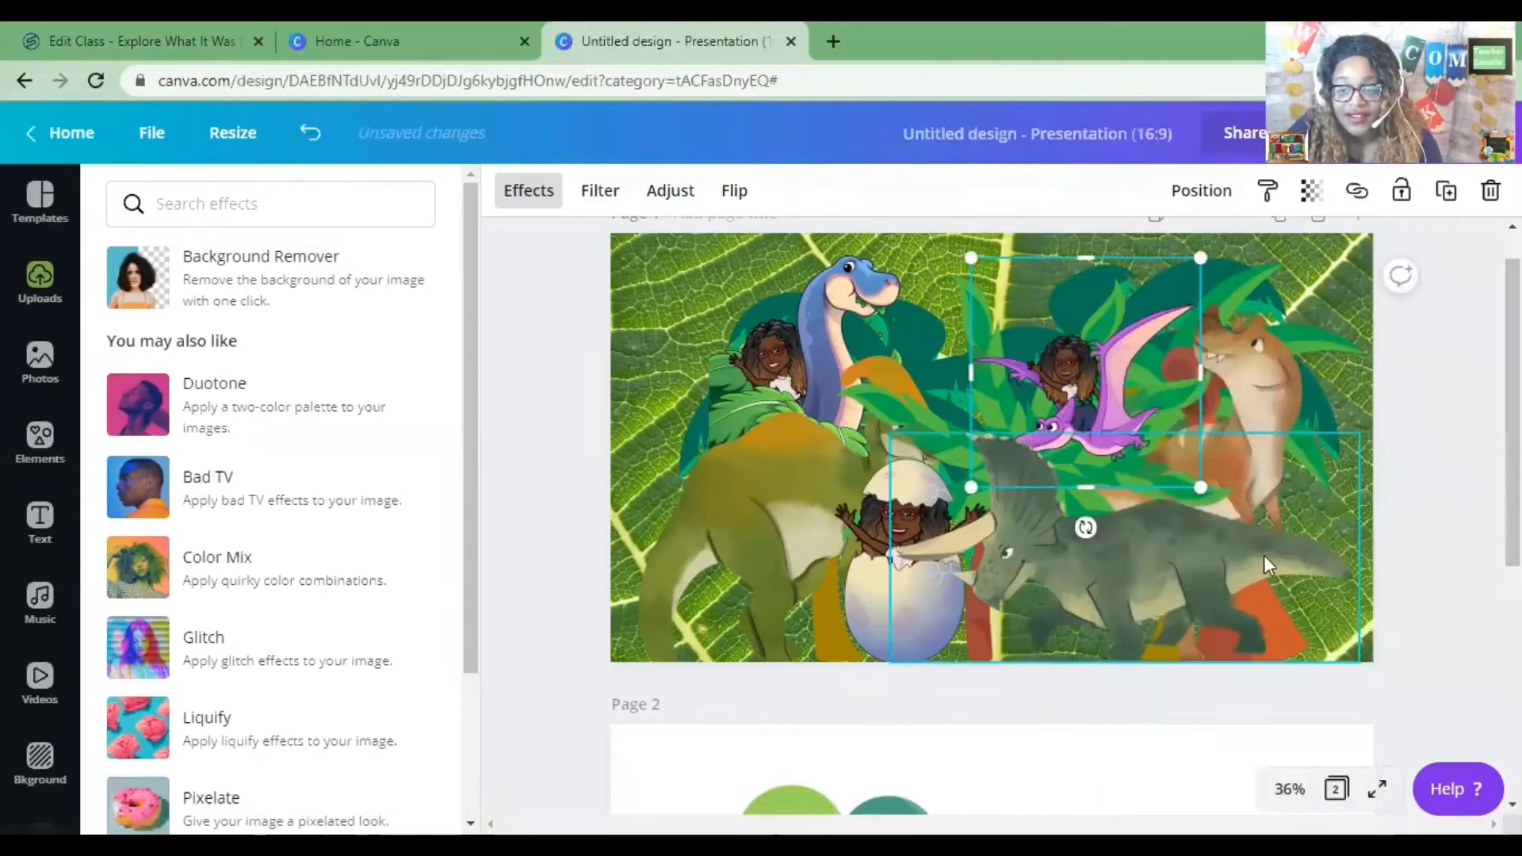
{"action": "left_click", "coordinate": [761, 313]}
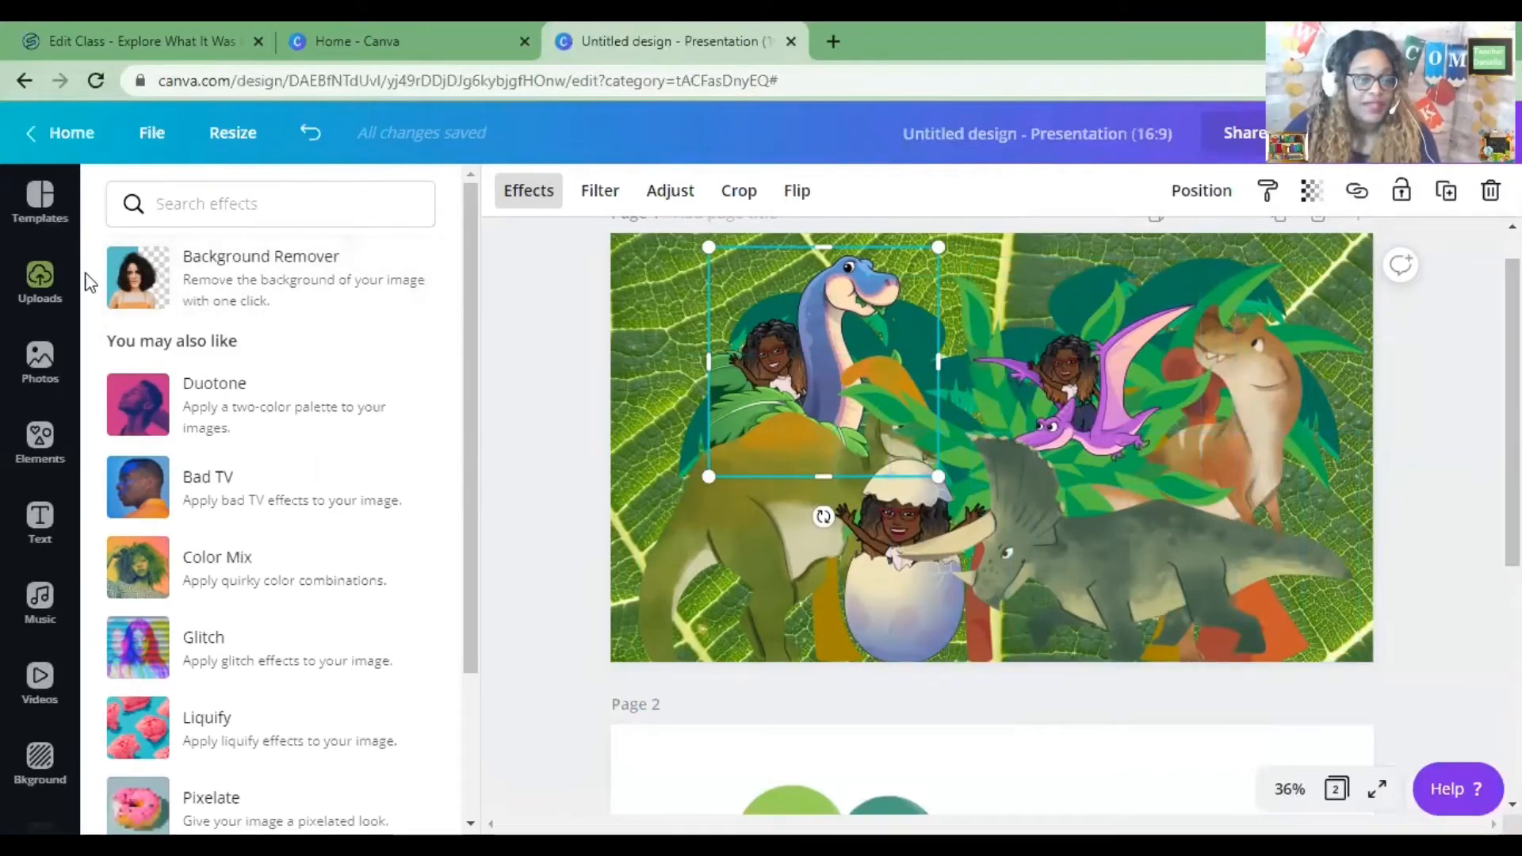
Add the T-rex upload to the lower right of the slide and remove its background.
{"action": "left_click", "coordinate": [41, 295]}
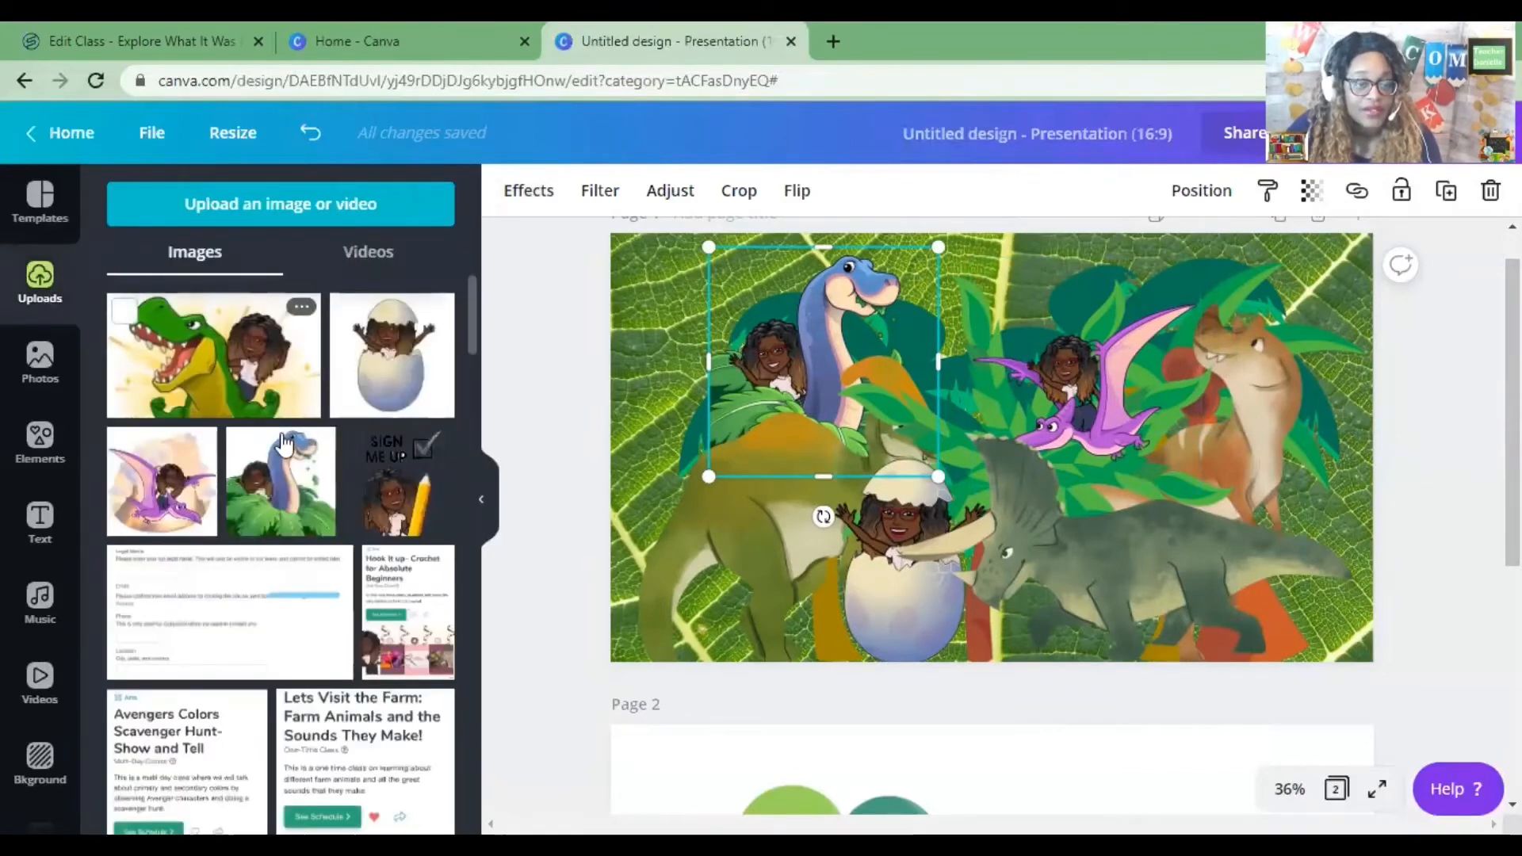
{"action": "left_click", "coordinate": [248, 391]}
{"action": "left_click_drag", "start_coordinate": [1026, 492], "coordinate": [1198, 584]}
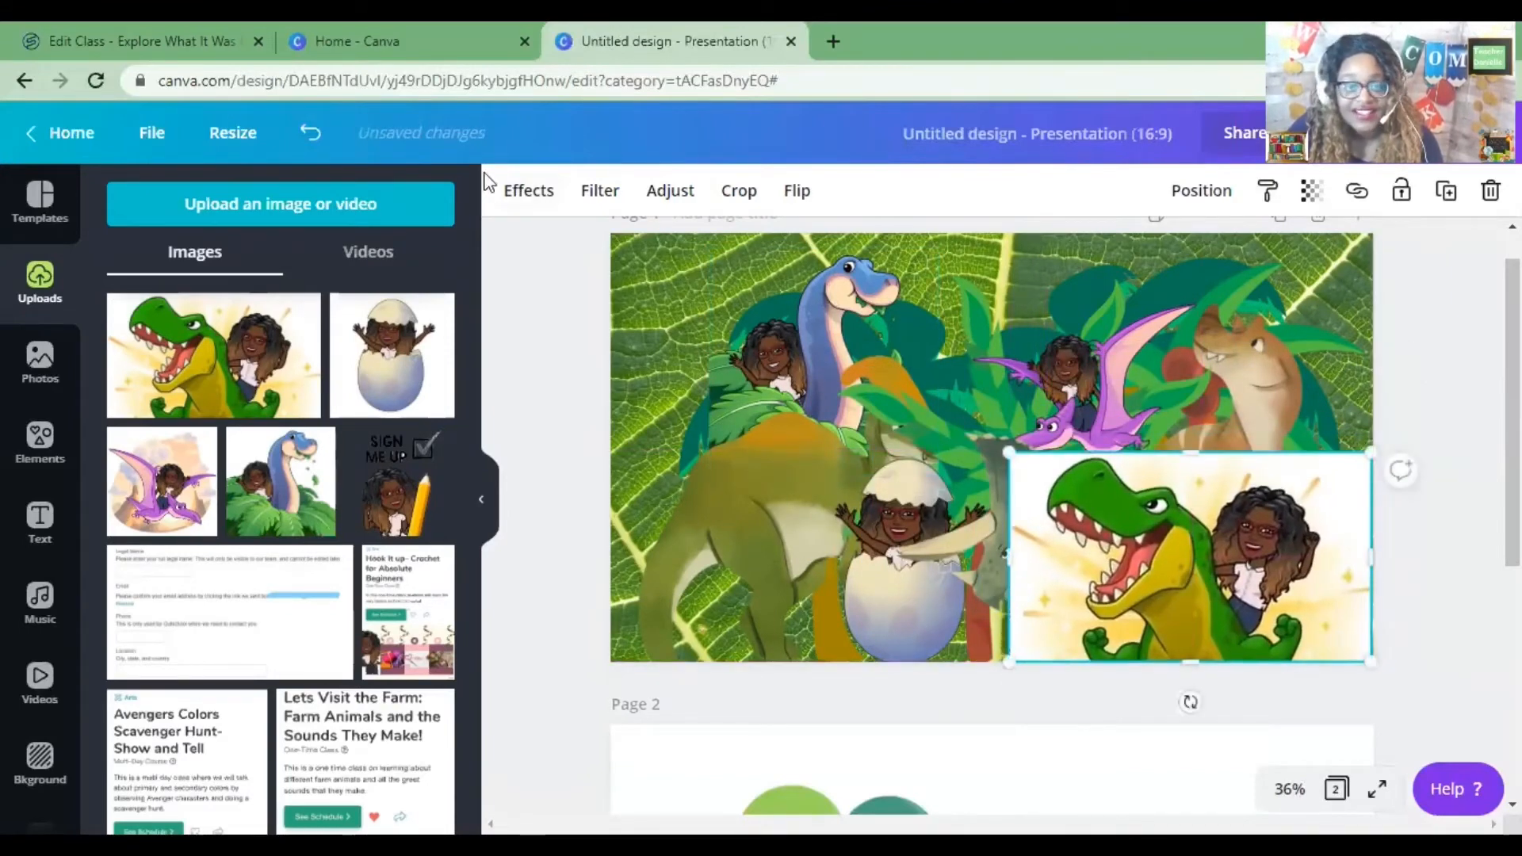
{"action": "left_click", "coordinate": [544, 198]}
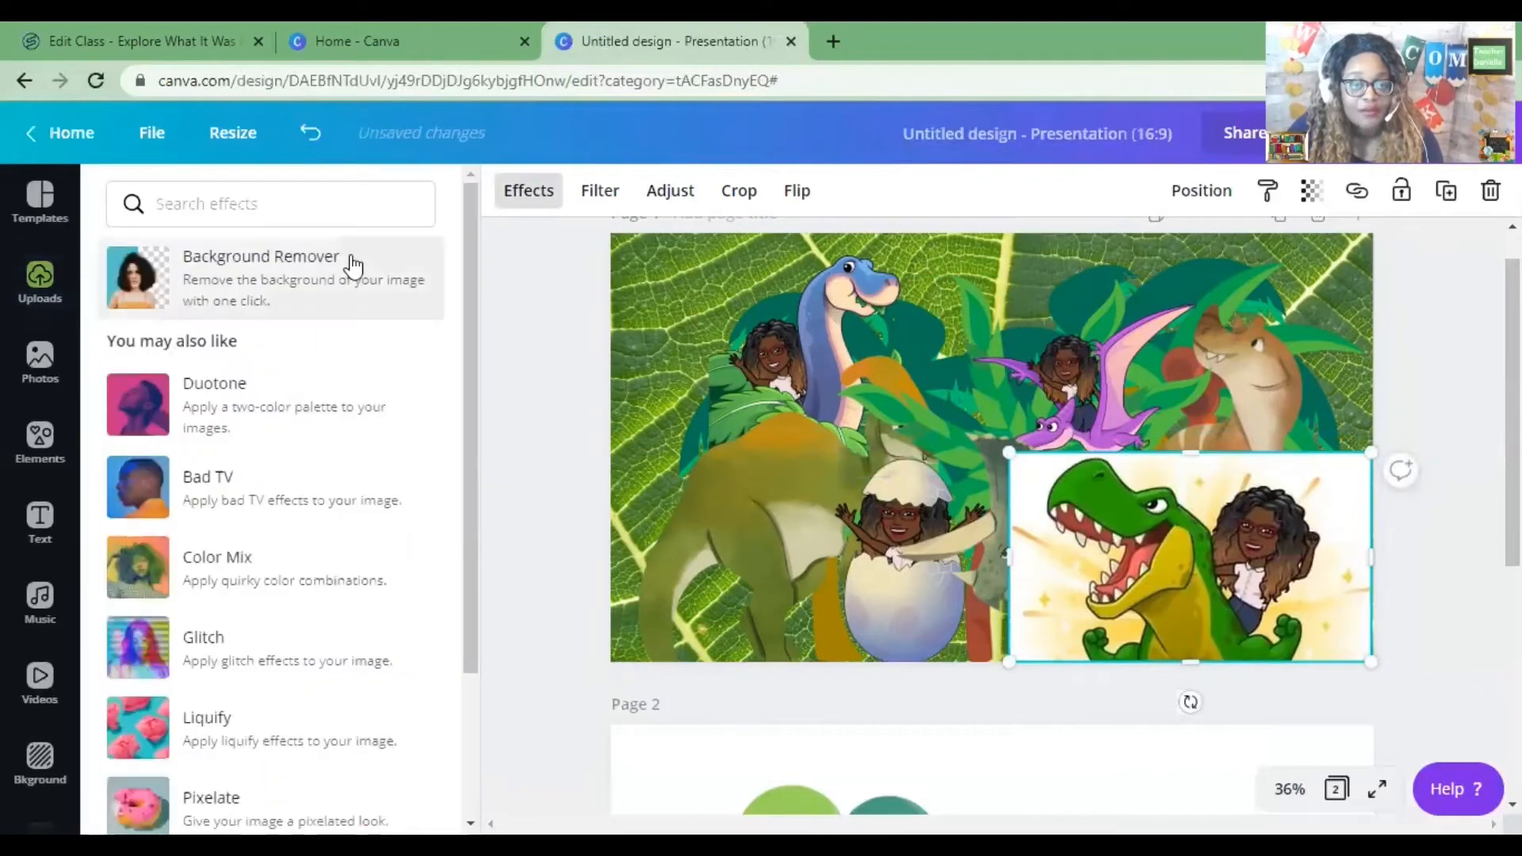
{"action": "left_click", "coordinate": [350, 265]}
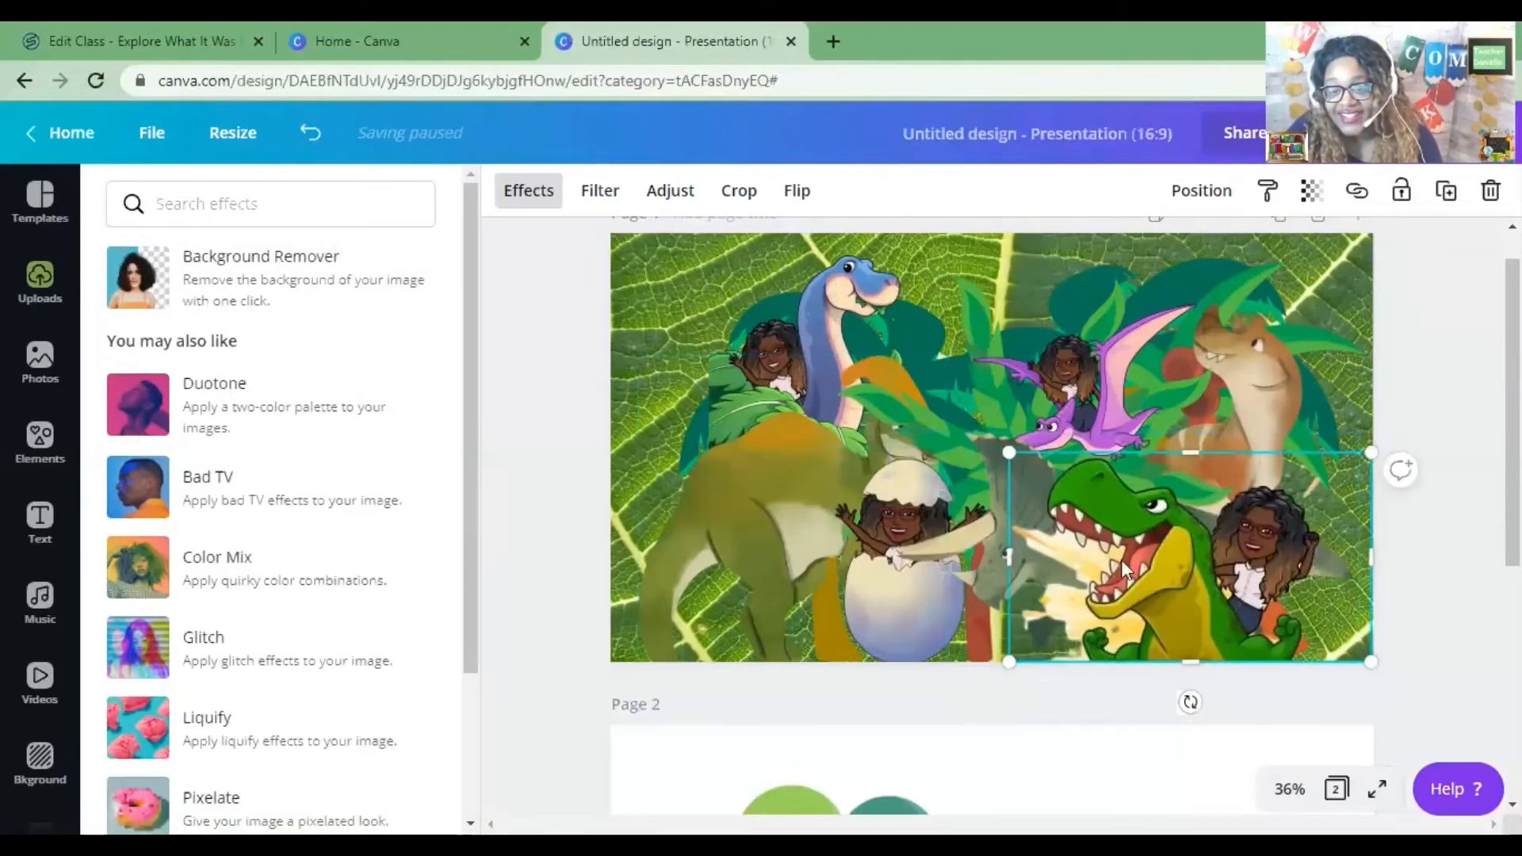
Reposition the T-rex image in the lower right corner of the slide.
{"action": "left_click_drag", "start_coordinate": [999, 548], "coordinate": [796, 416]}
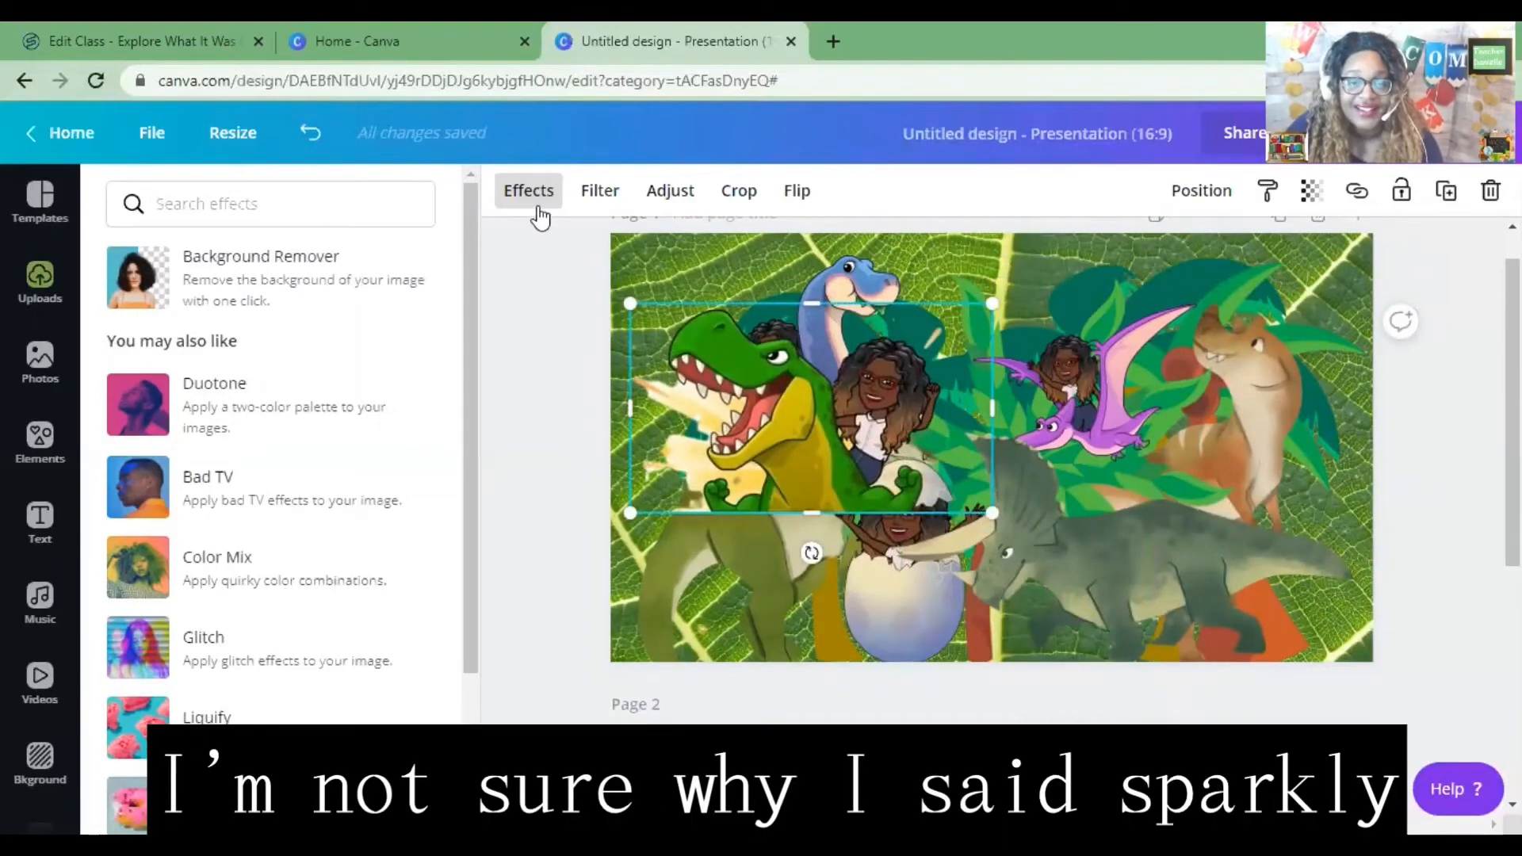
{"action": "left_click", "coordinate": [530, 208]}
{"action": "left_click", "coordinate": [532, 204]}
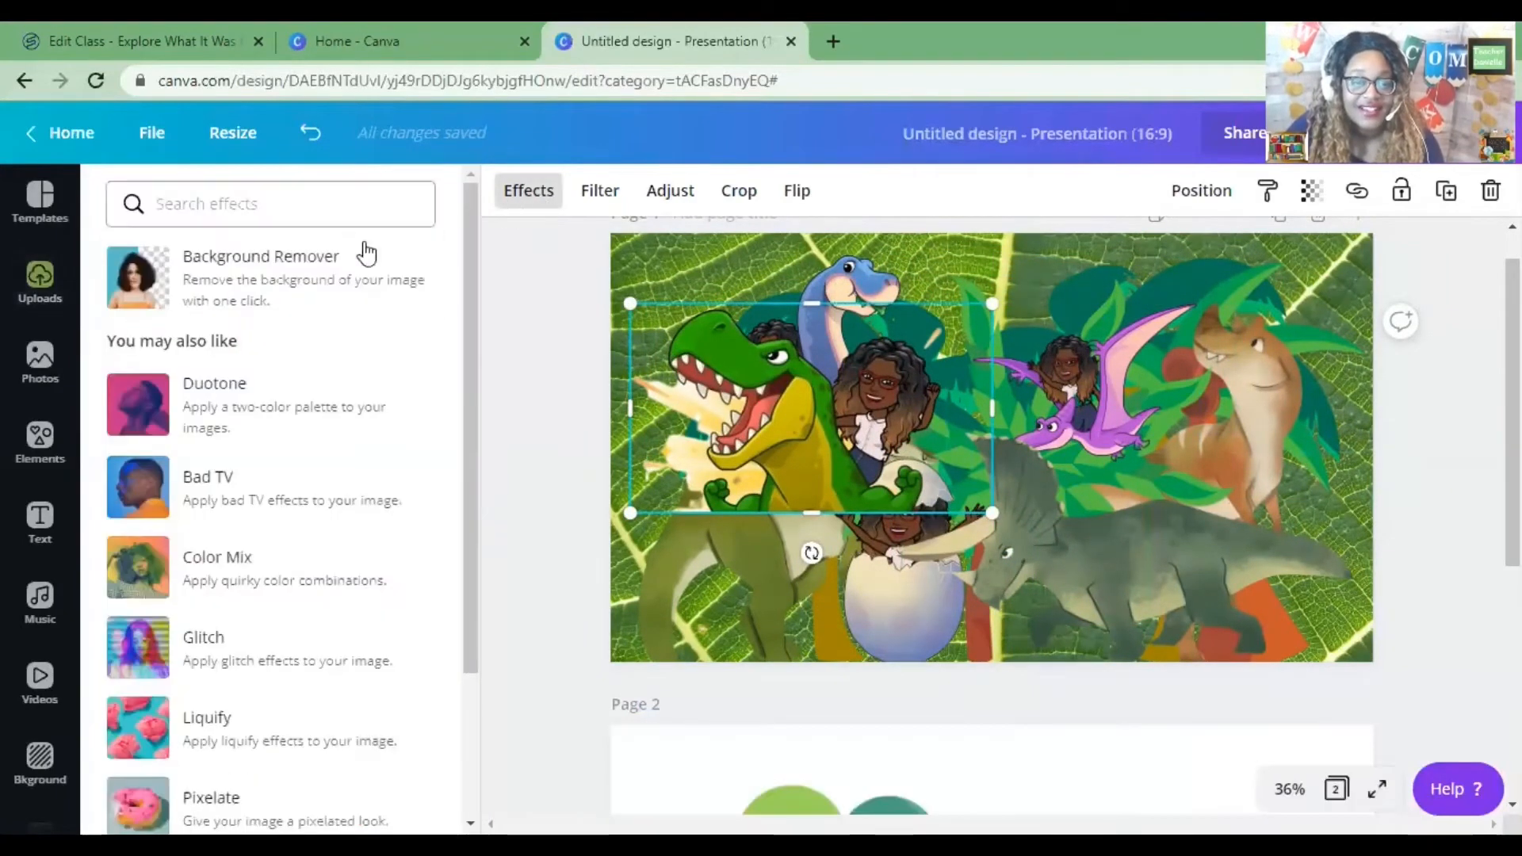
{"action": "left_click", "coordinate": [361, 278]}
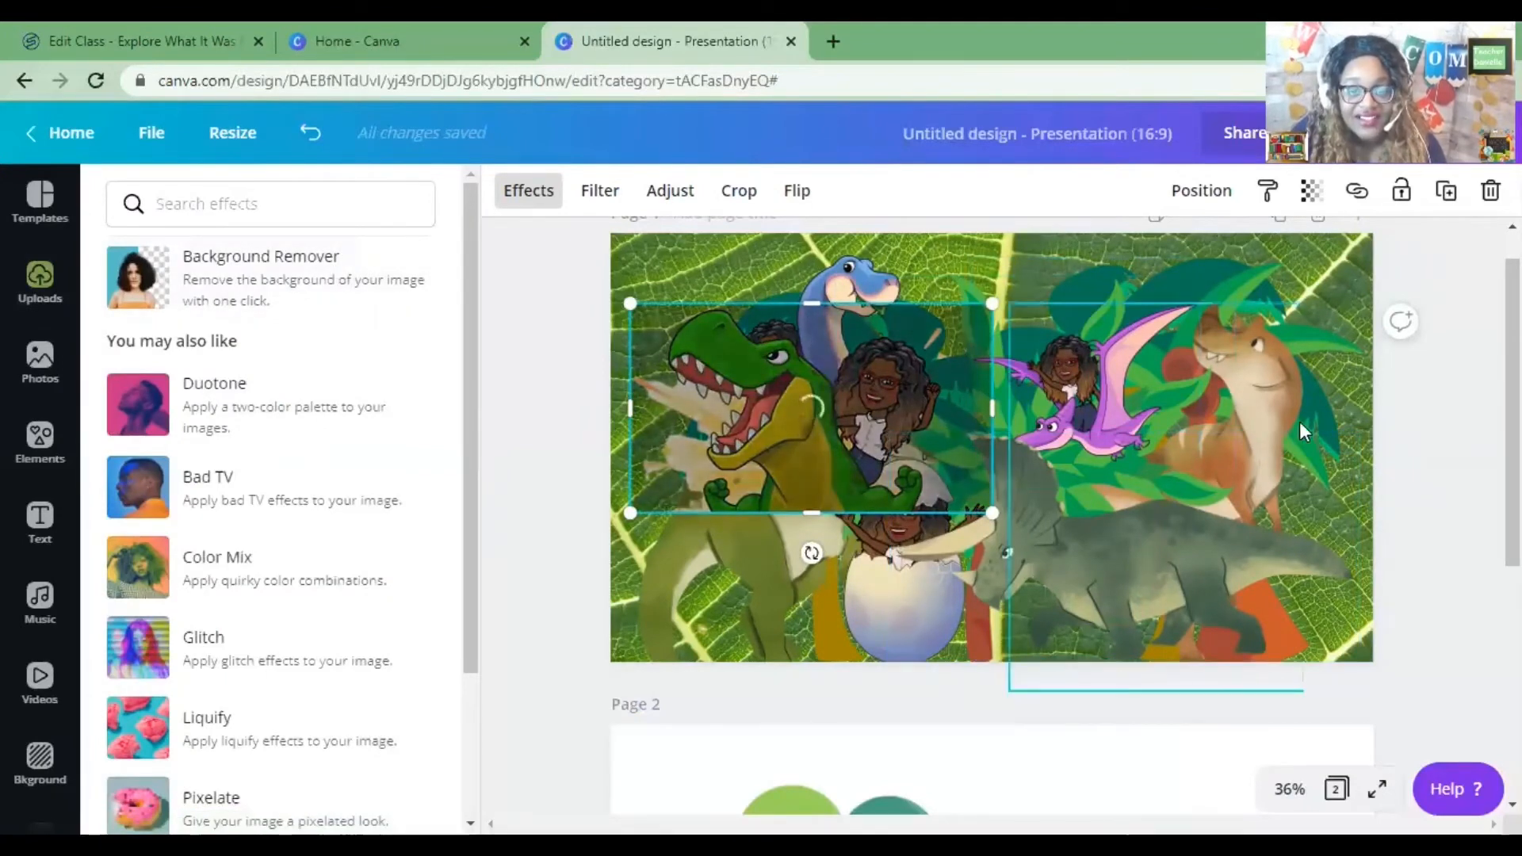
{"action": "left_click_drag", "start_coordinate": [804, 417], "coordinate": [1206, 566]}
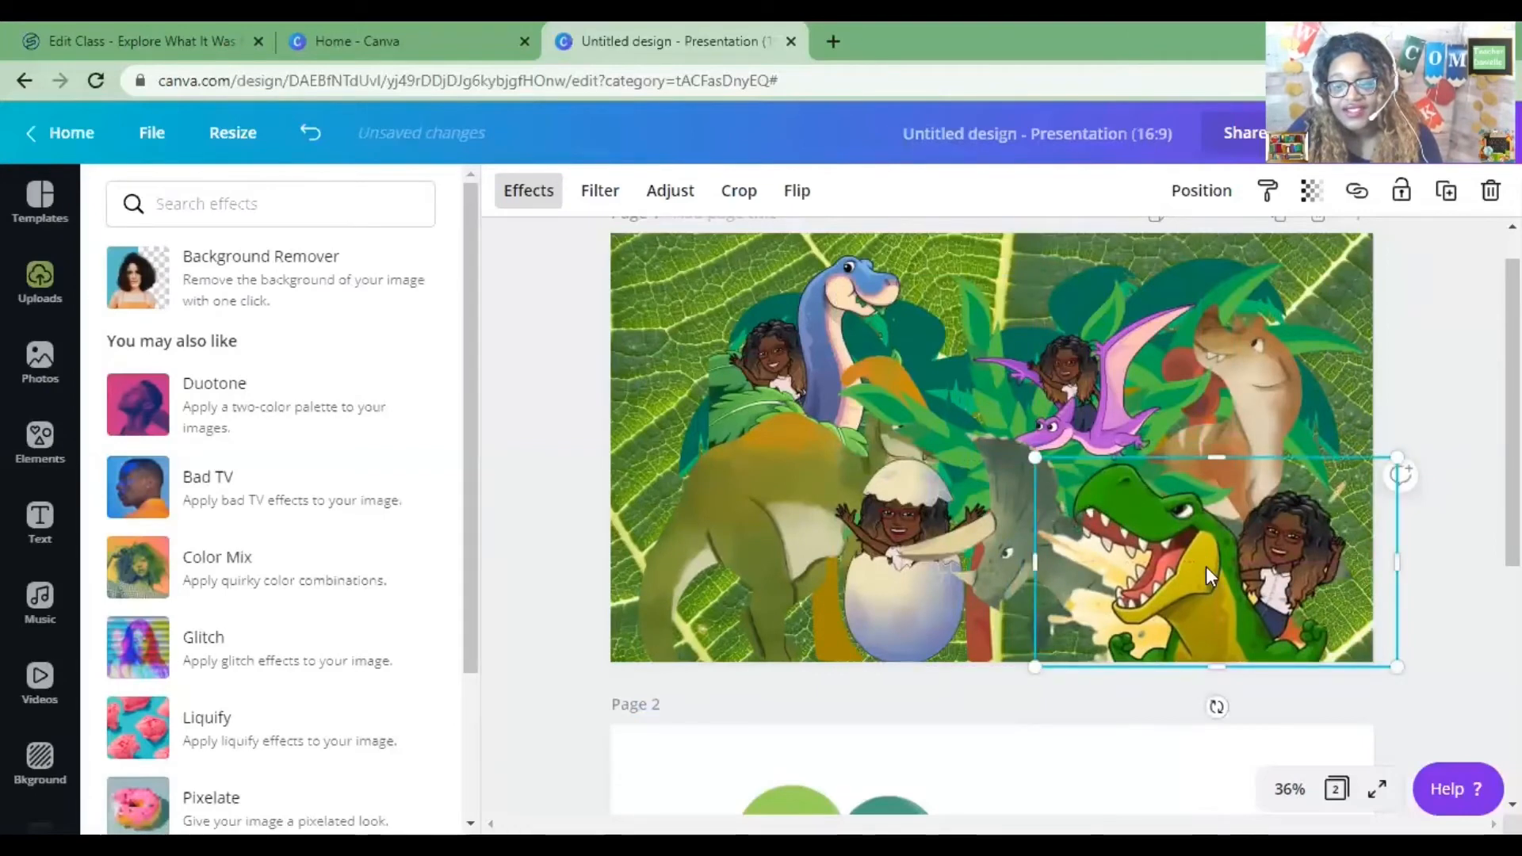
Send the T-rex image one layer backward, then send the triceratops graphic one layer backward behind it.
{"action": "right_click", "coordinate": [1206, 563]}
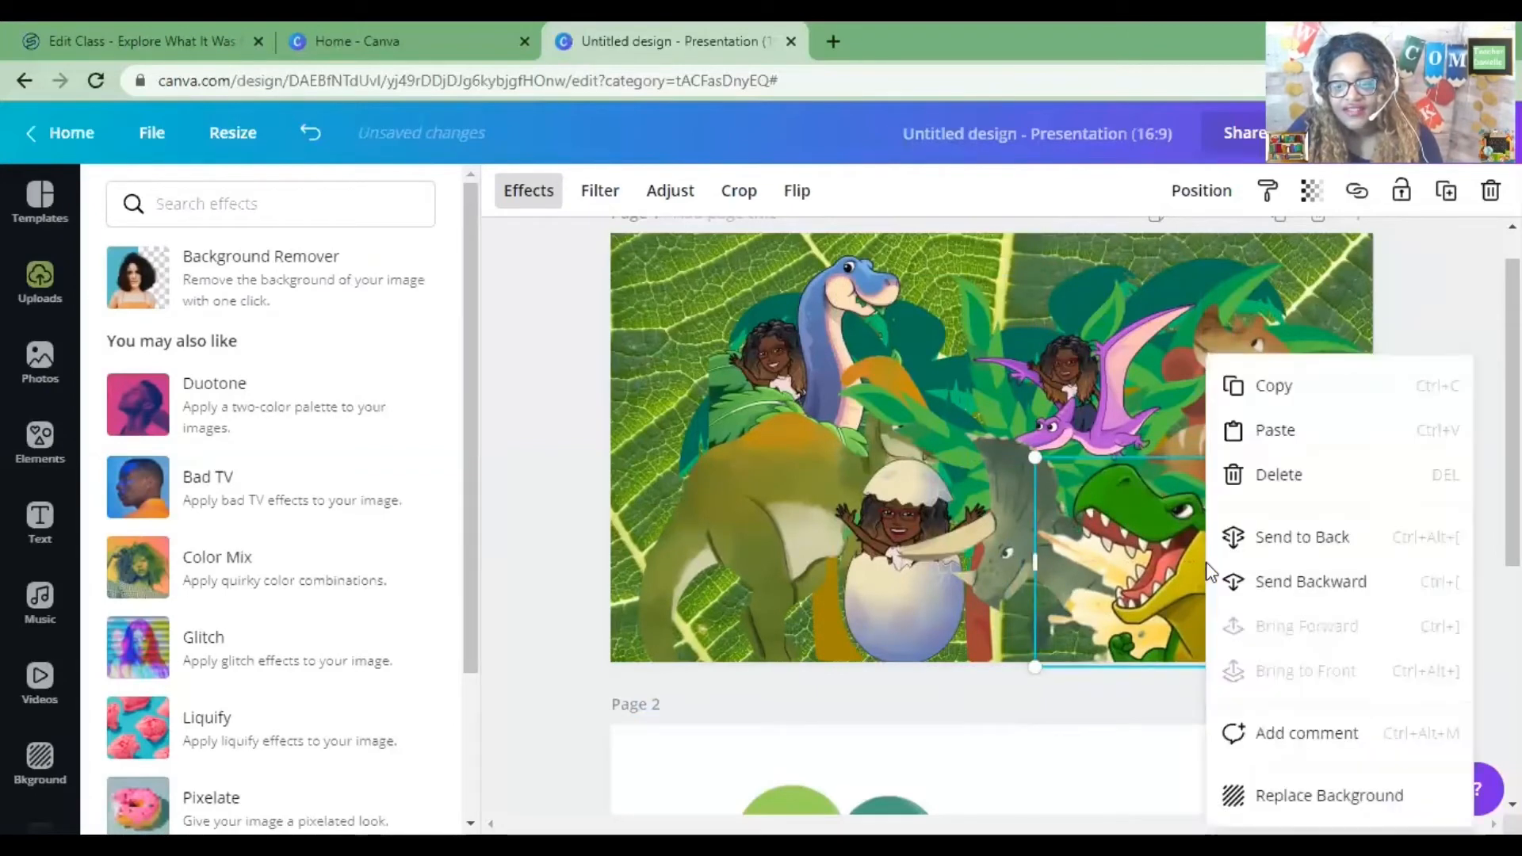
{"action": "left_click", "coordinate": [1294, 583]}
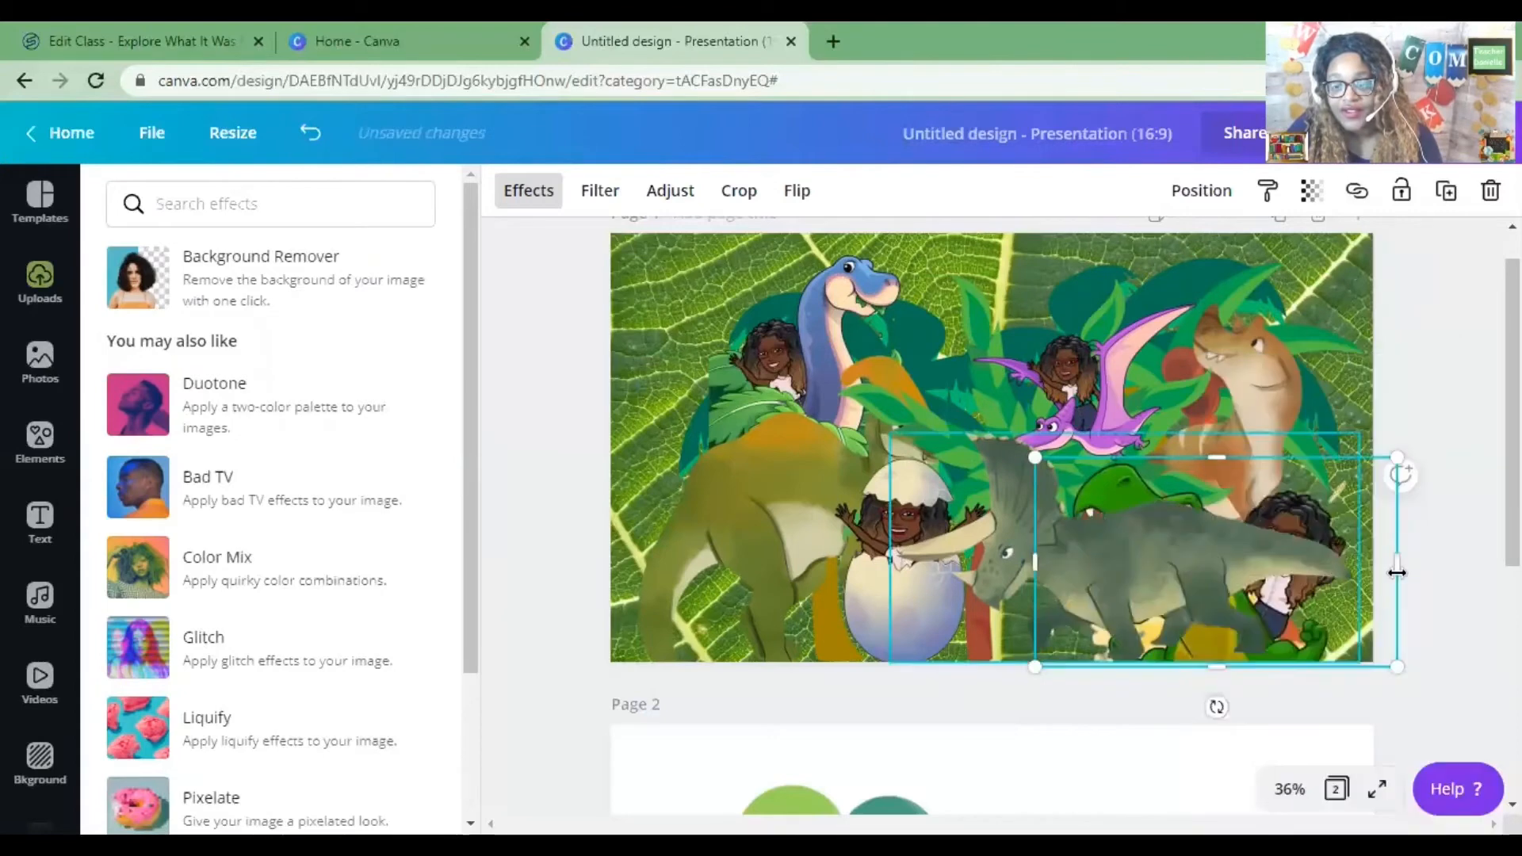
{"action": "right_click", "coordinate": [1326, 519]}
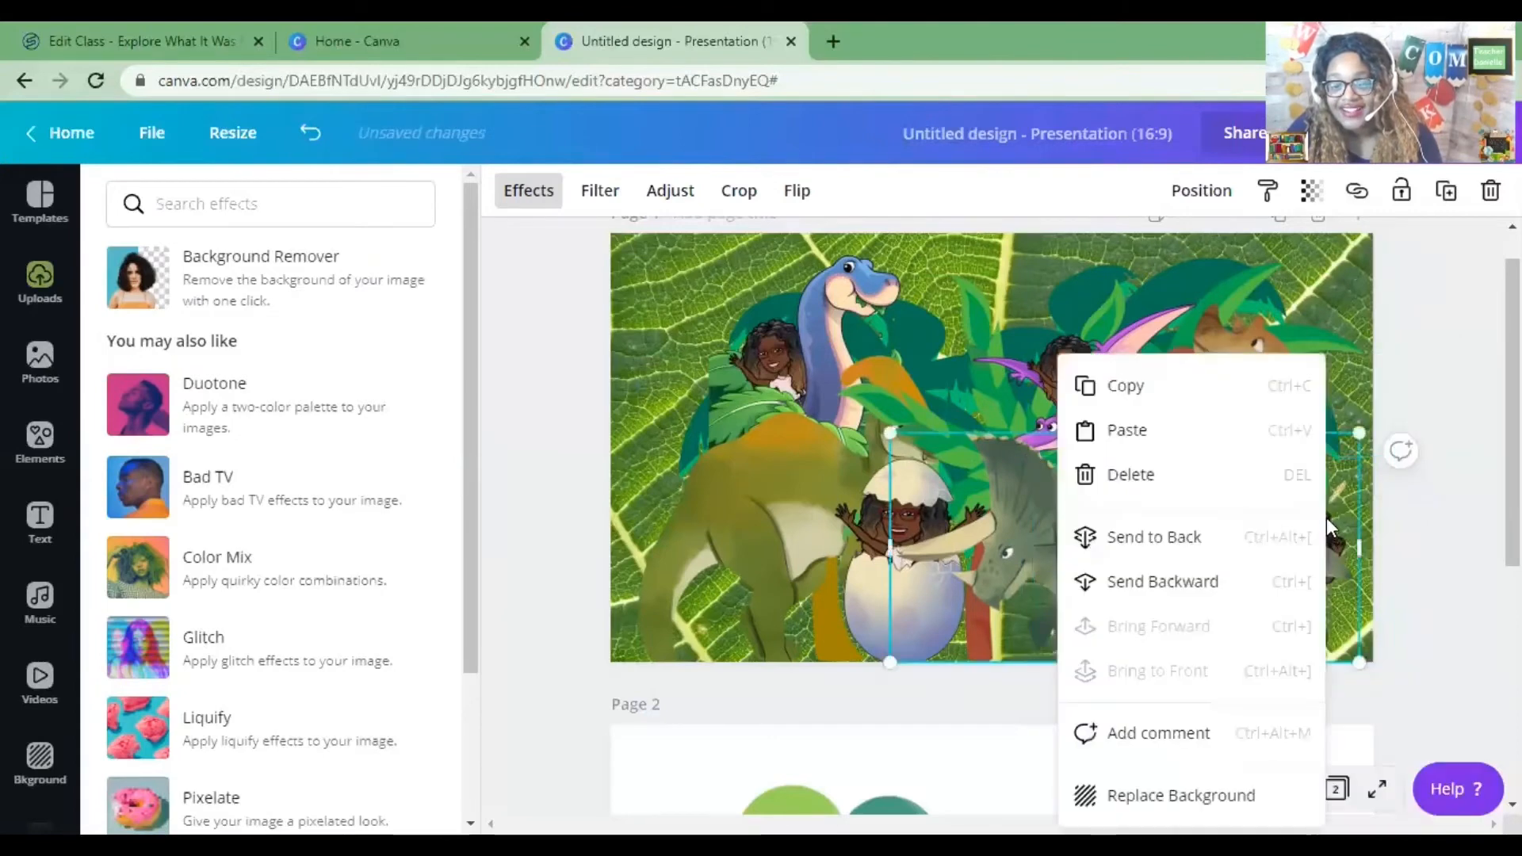
{"action": "left_click", "coordinate": [1346, 398]}
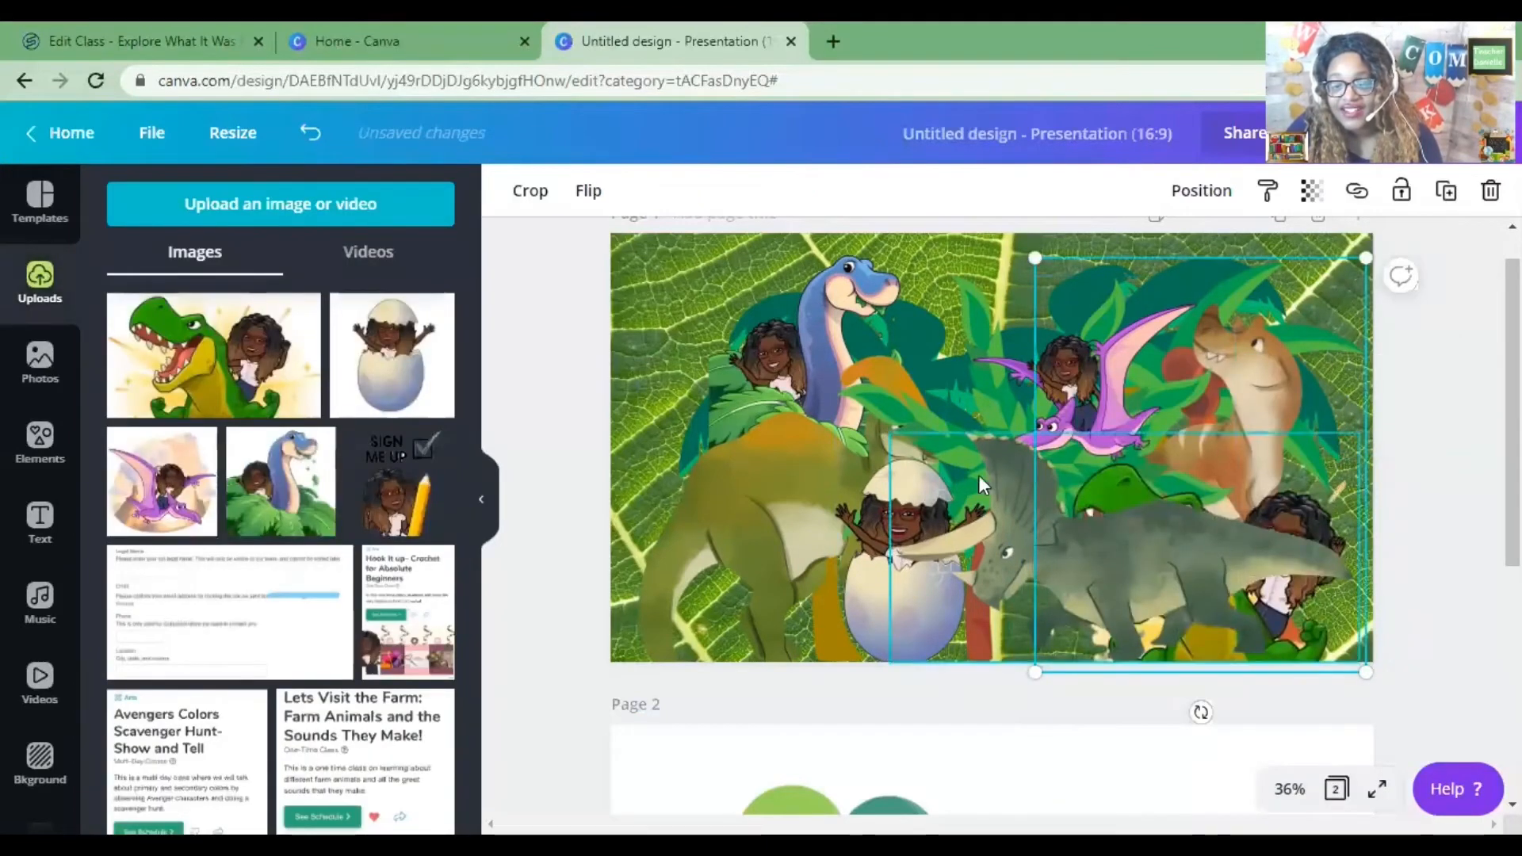
{"action": "right_click", "coordinate": [1213, 543]}
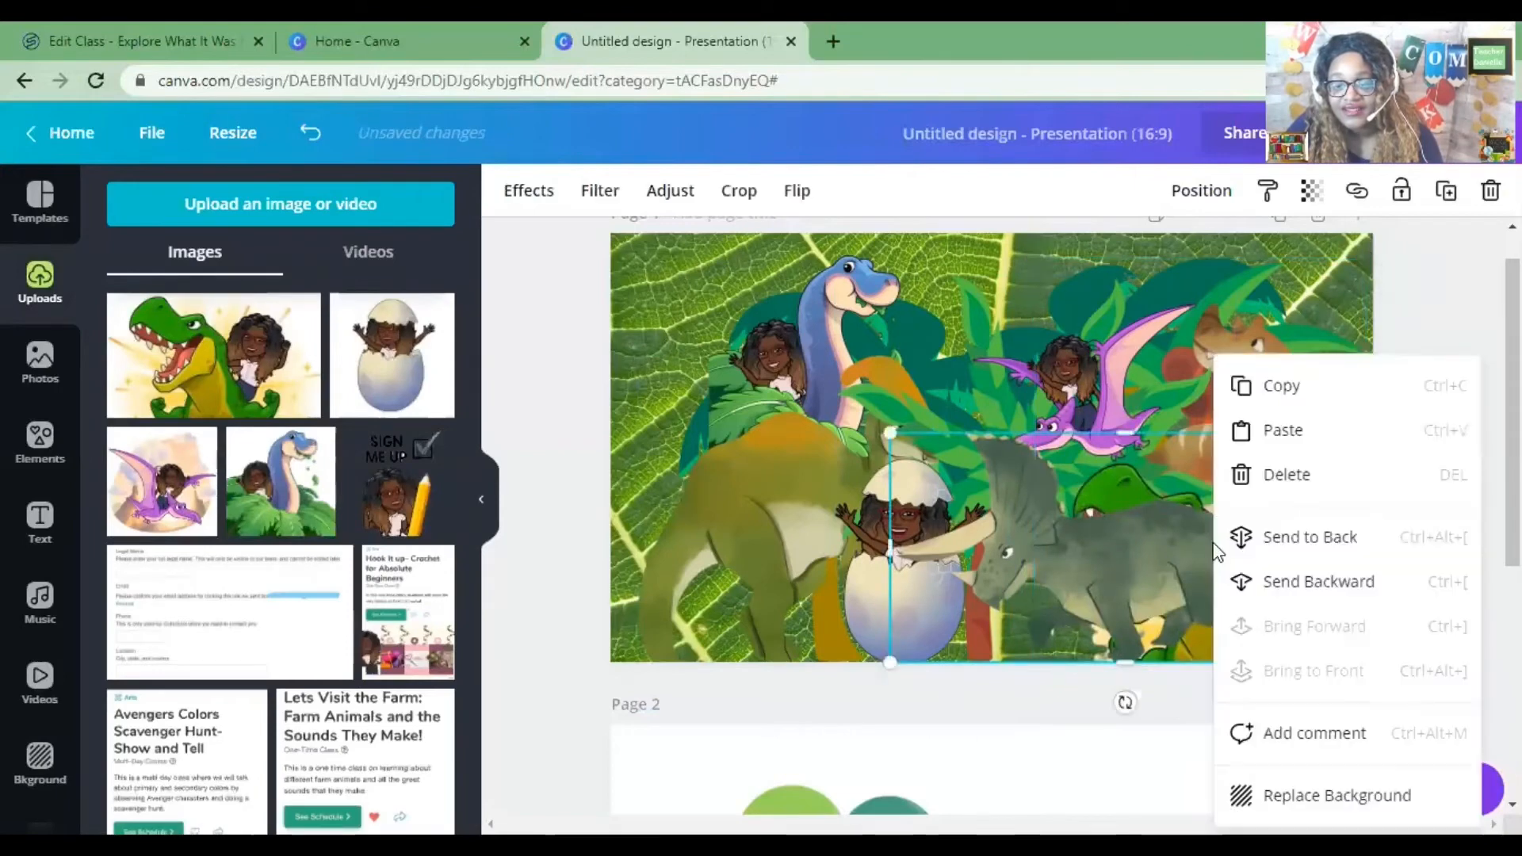
{"action": "left_click", "coordinate": [1316, 579]}
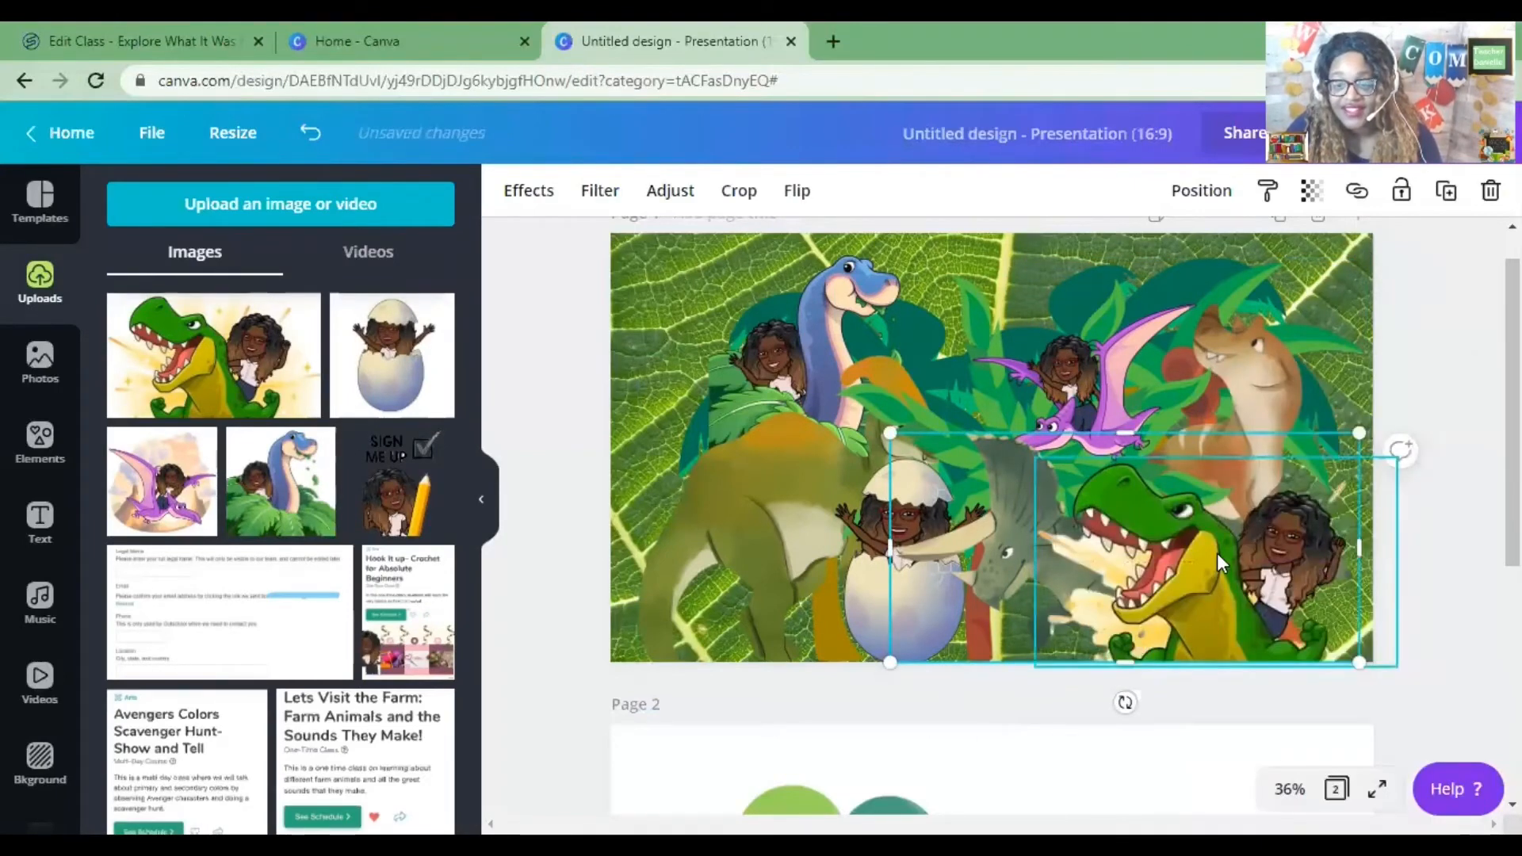
Flip the T-rex image horizontally and place it back in the lower right of the slide.
{"action": "left_click_drag", "start_coordinate": [1237, 525], "coordinate": [766, 539]}
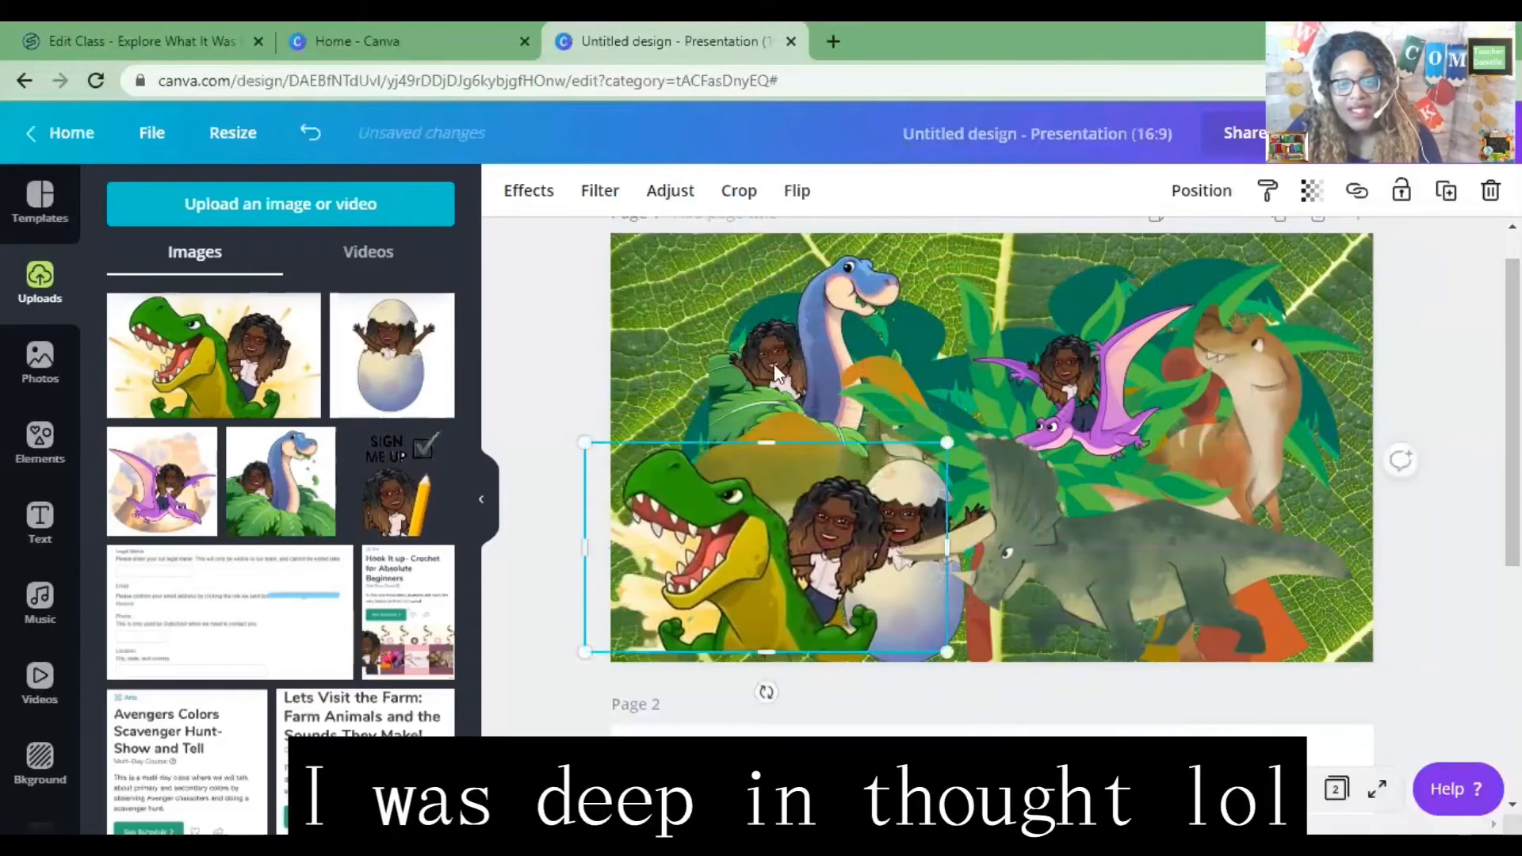
{"action": "left_click", "coordinate": [796, 194]}
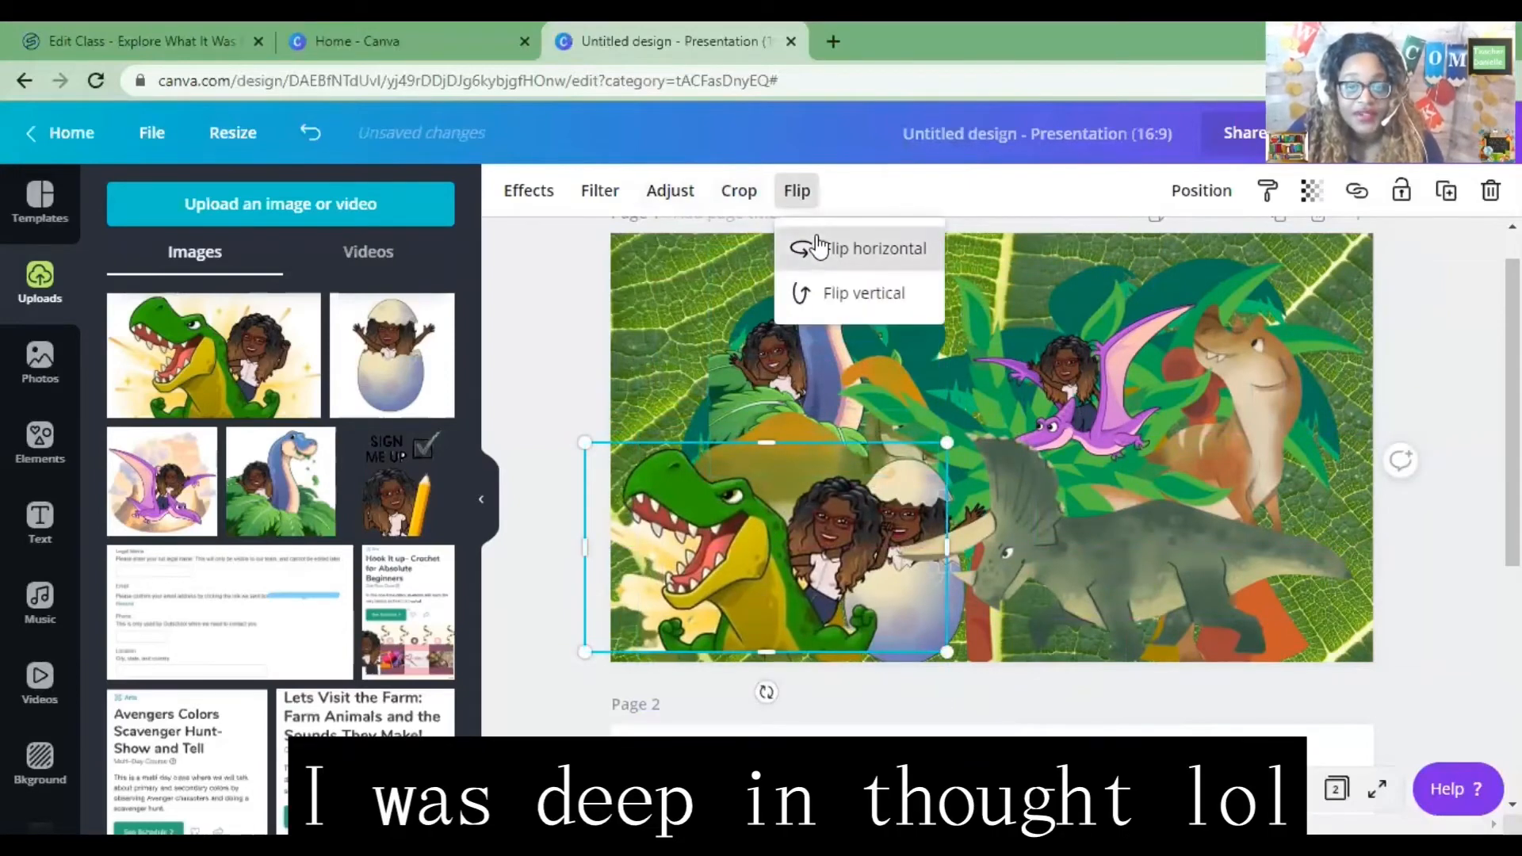
{"action": "left_click", "coordinate": [802, 248]}
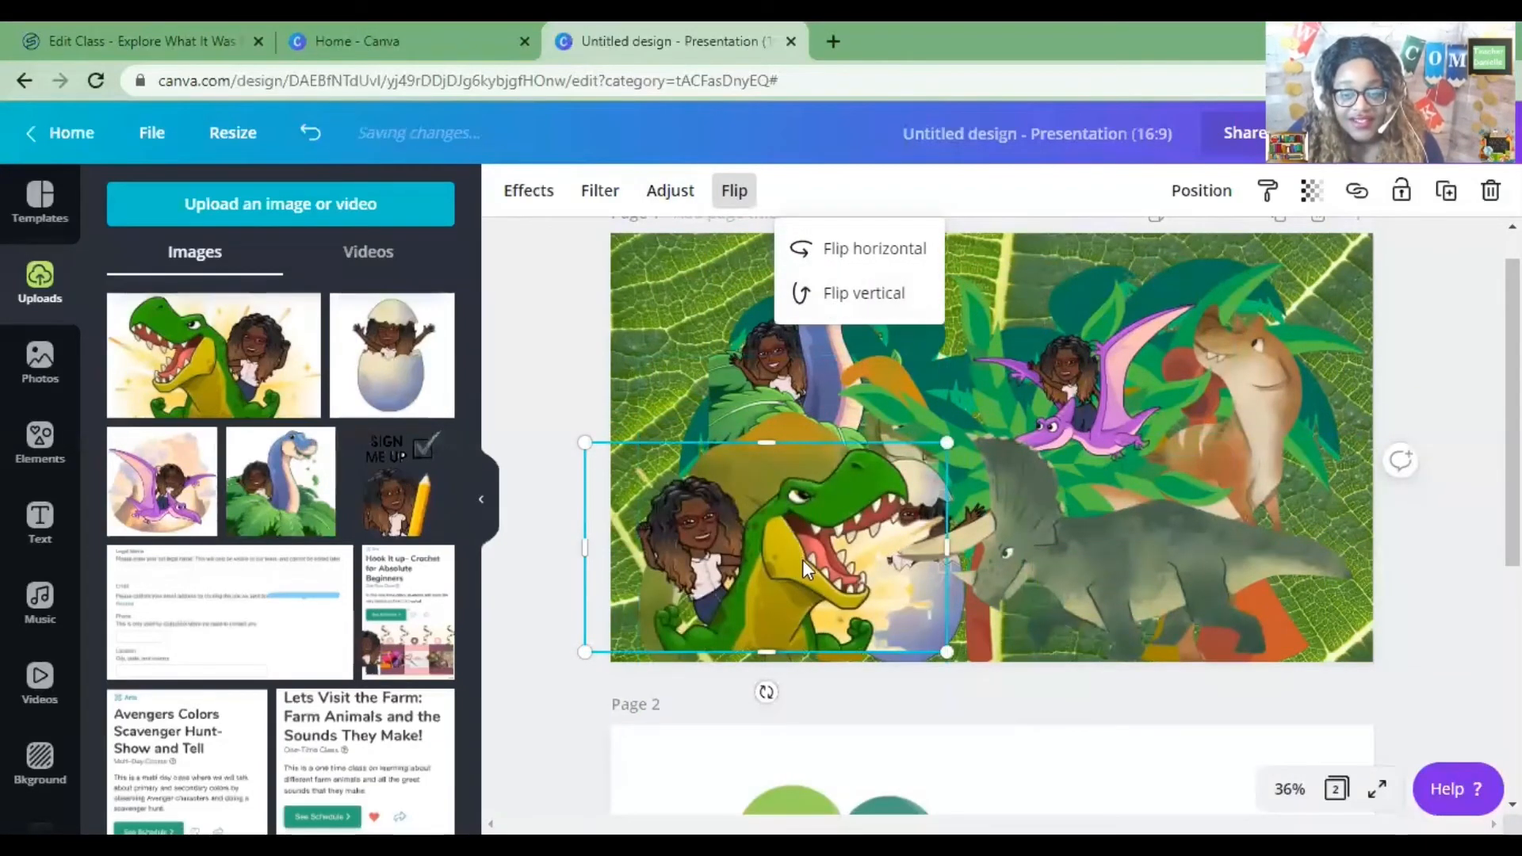
{"action": "left_click_drag", "start_coordinate": [803, 560], "coordinate": [1184, 569]}
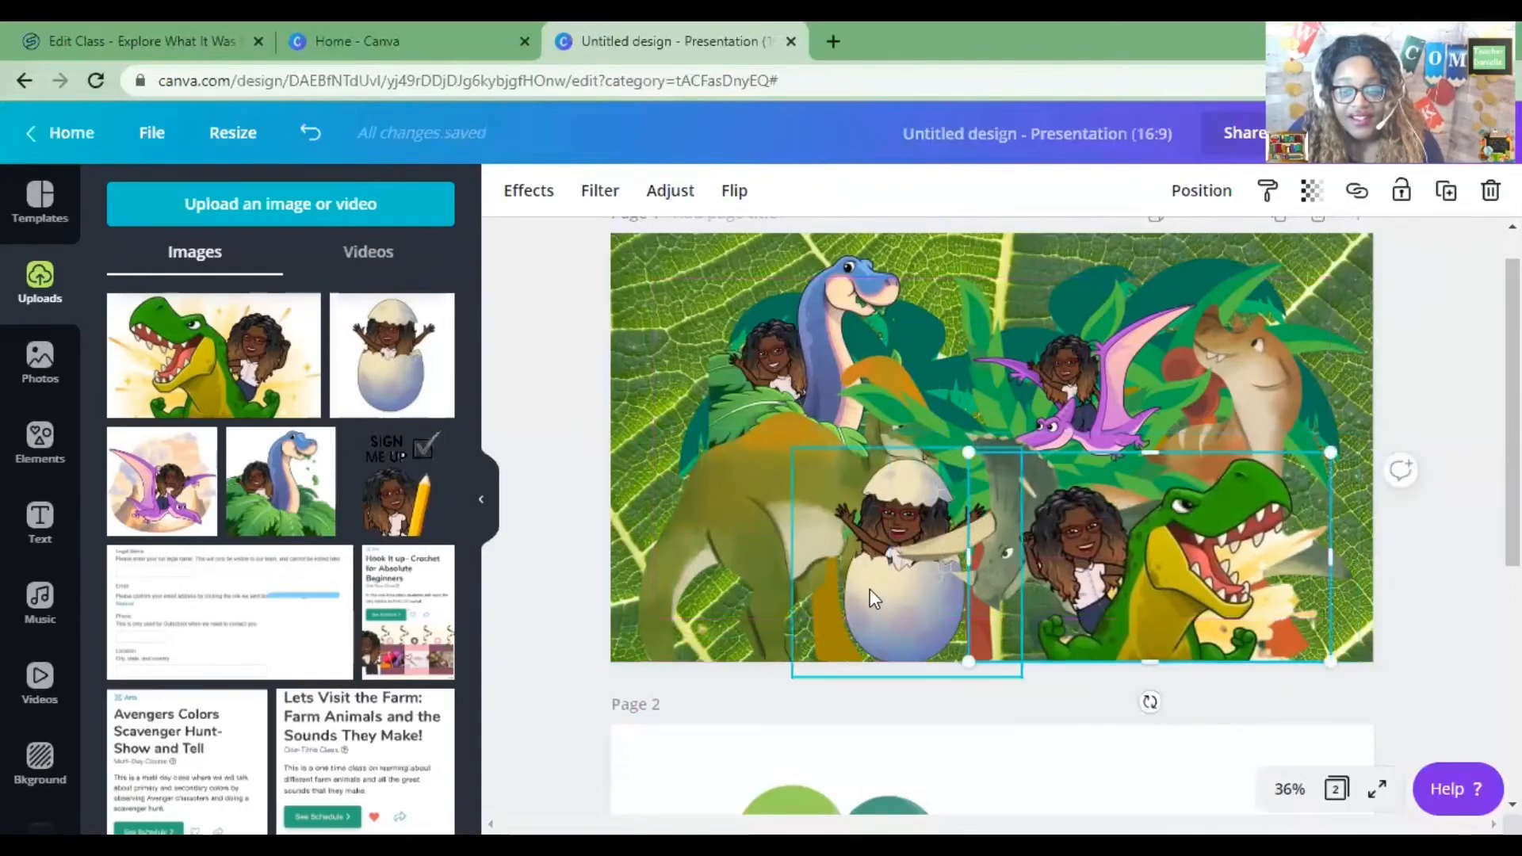
Shift the egg image left and nudge the T-rex image slightly left.
{"action": "left_click_drag", "start_coordinate": [869, 589], "coordinate": [799, 595]}
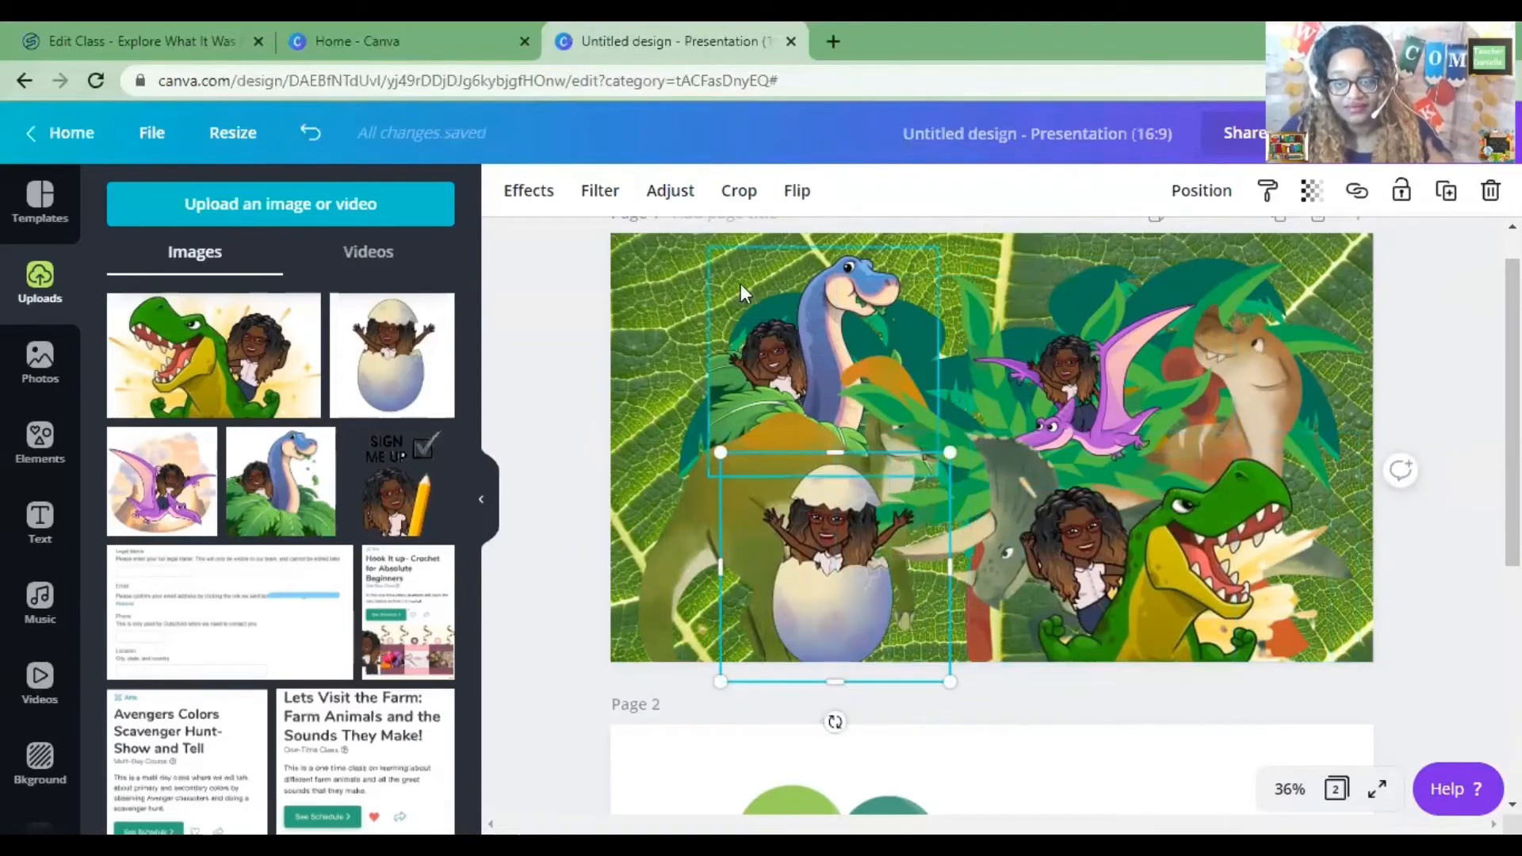
{"action": "left_click", "coordinate": [660, 279]}
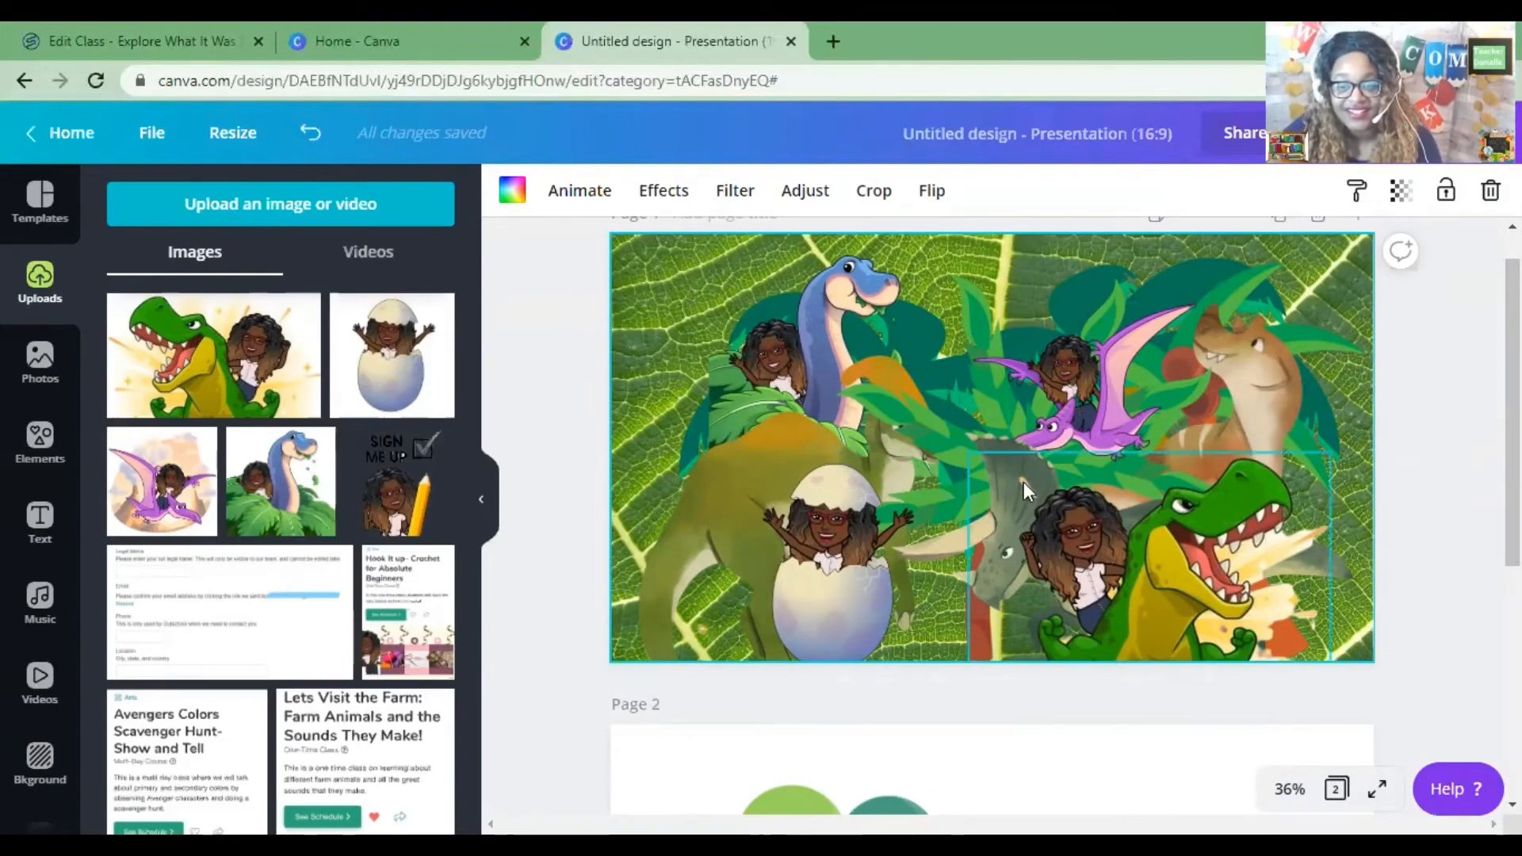
{"action": "left_click", "coordinate": [1010, 436]}
{"action": "left_click_drag", "start_coordinate": [1010, 437], "coordinate": [972, 449]}
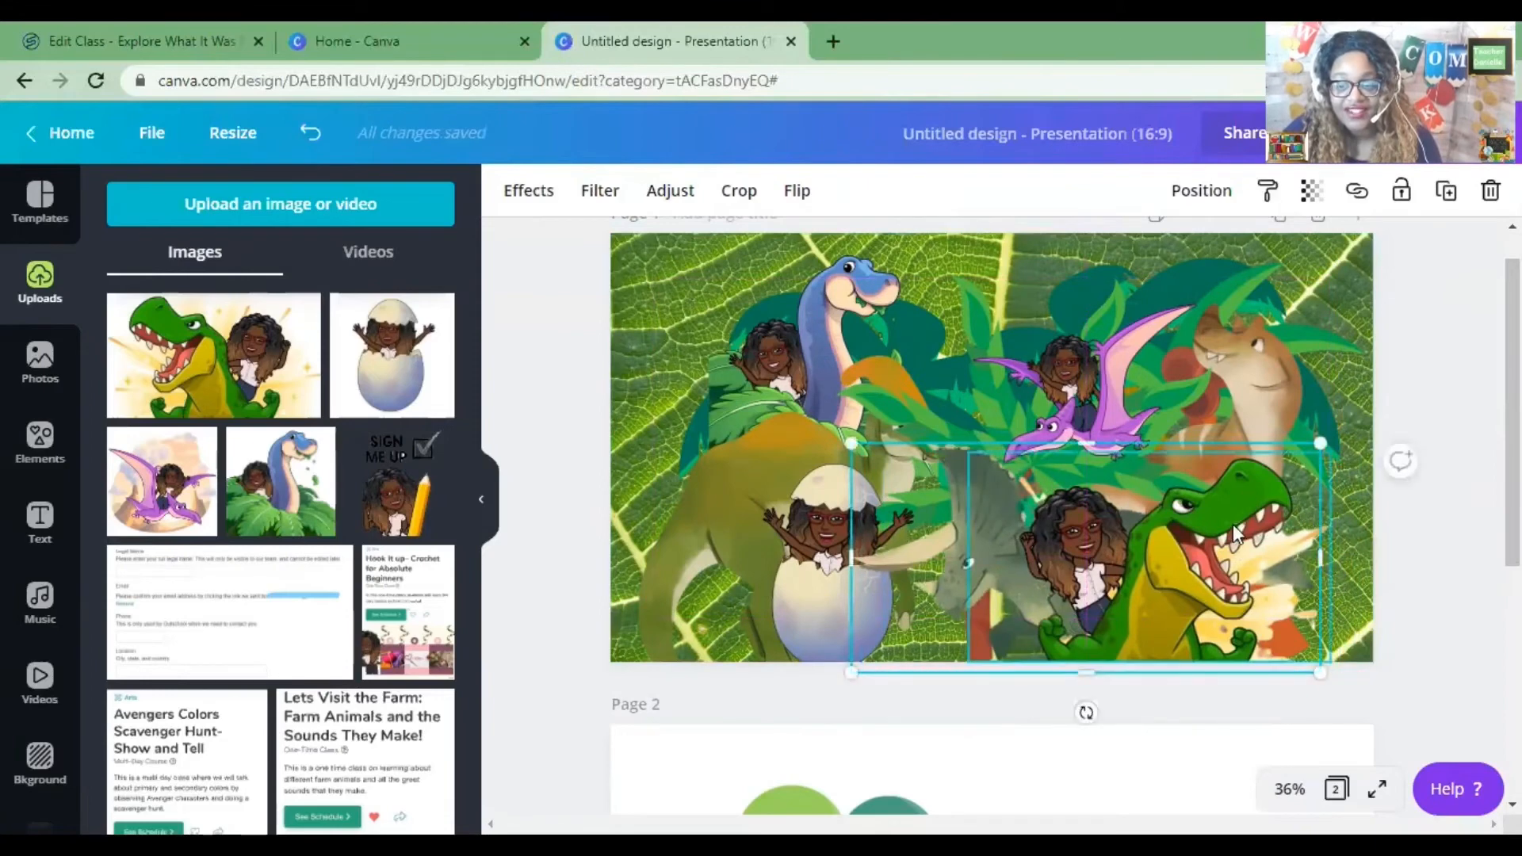
{"action": "left_click_drag", "start_coordinate": [1237, 543], "coordinate": [1247, 533]}
{"action": "left_click", "coordinate": [738, 349]}
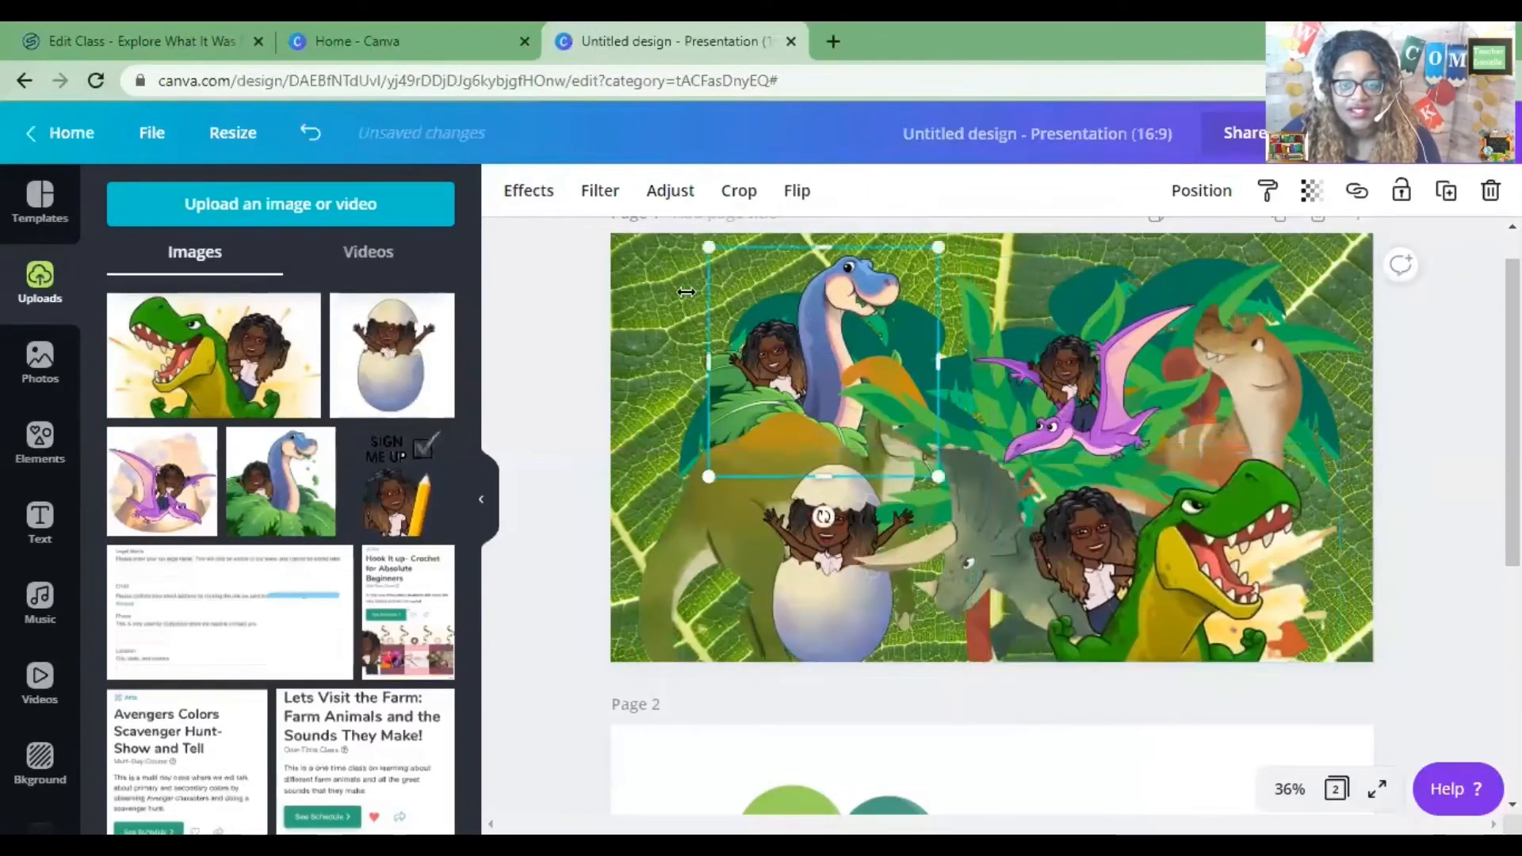
{"action": "left_click", "coordinate": [670, 333]}
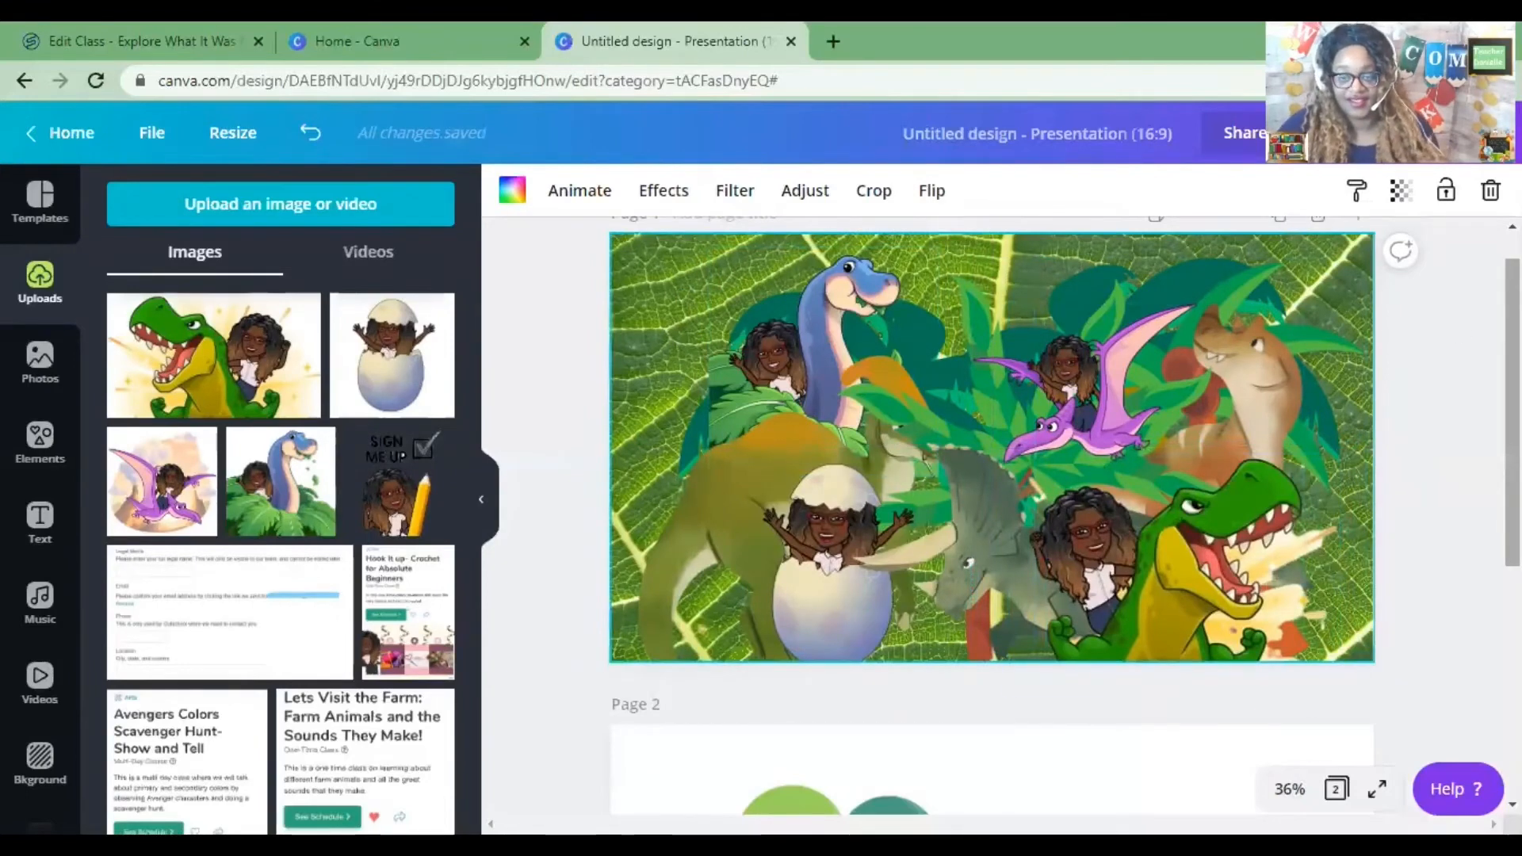
Enlarge the leafy plant graphic behind the pterodactyl by stretching it up and left.
{"action": "left_click", "coordinate": [936, 402]}
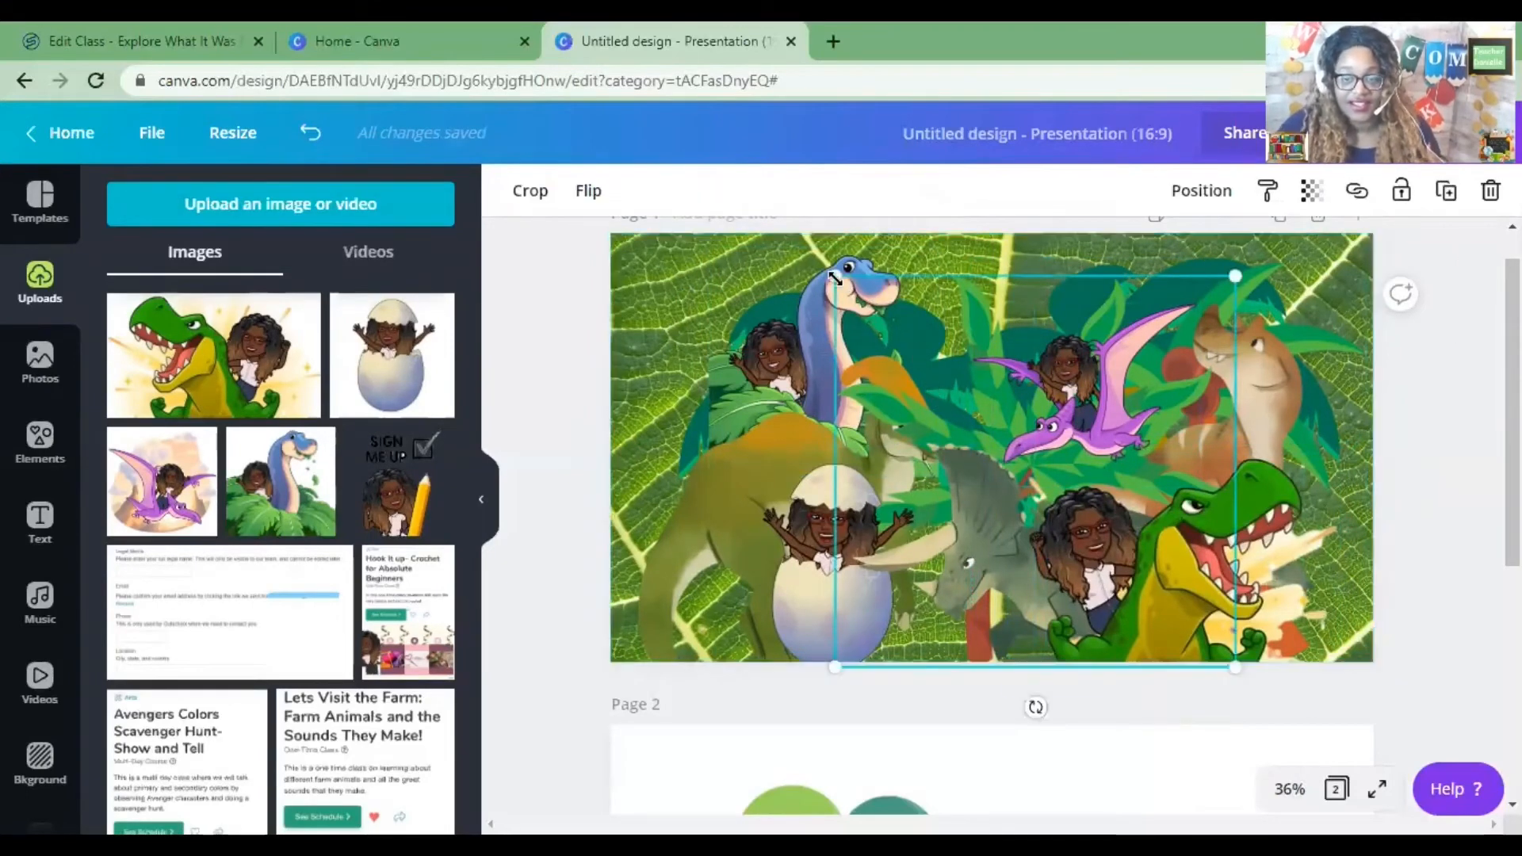
{"action": "left_click_drag", "start_coordinate": [835, 277], "coordinate": [760, 233]}
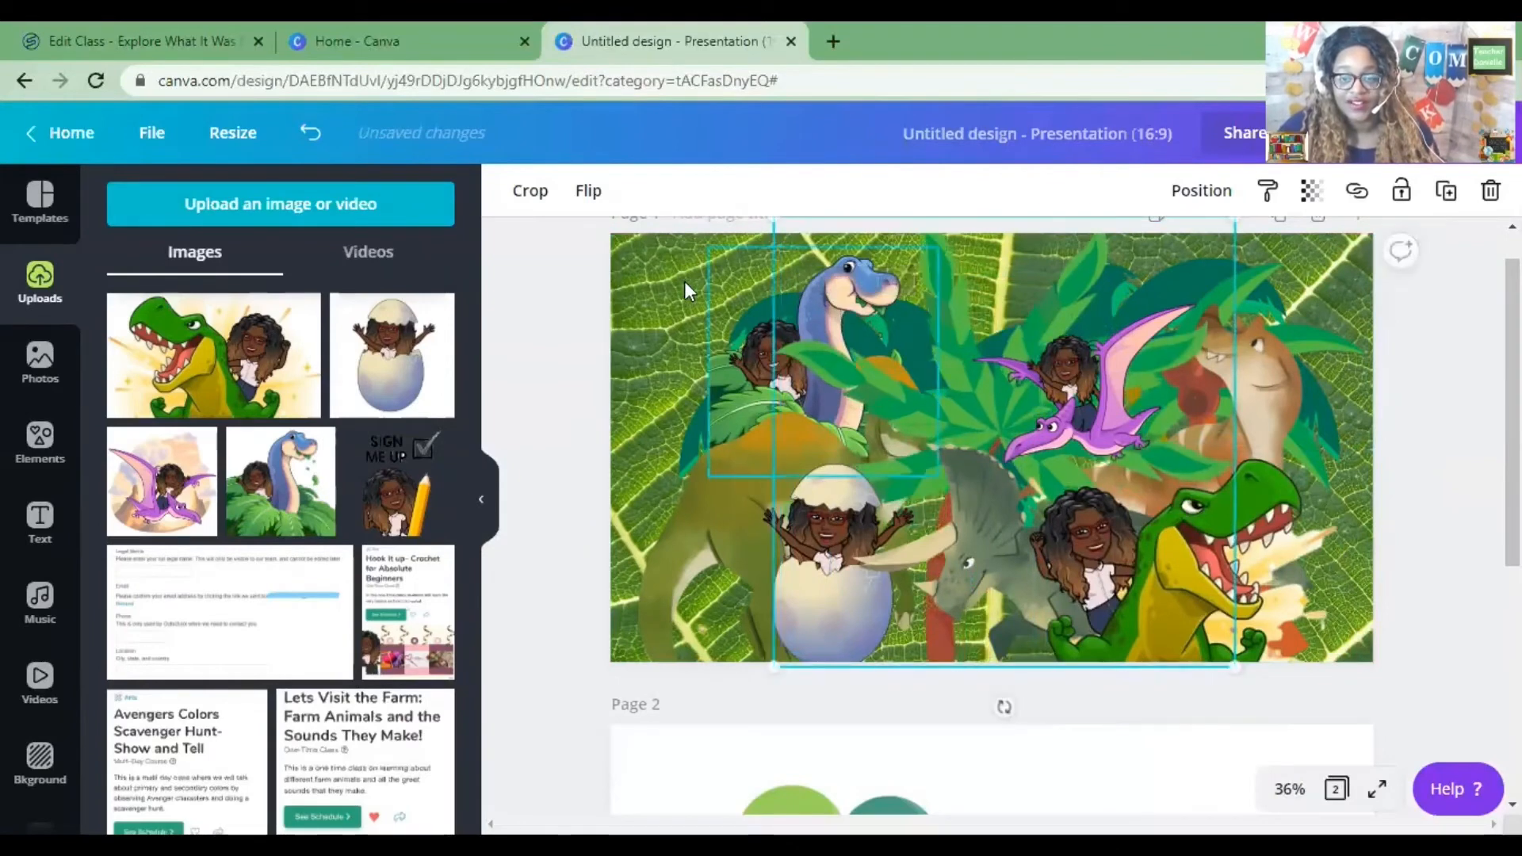
{"action": "left_click", "coordinate": [730, 291]}
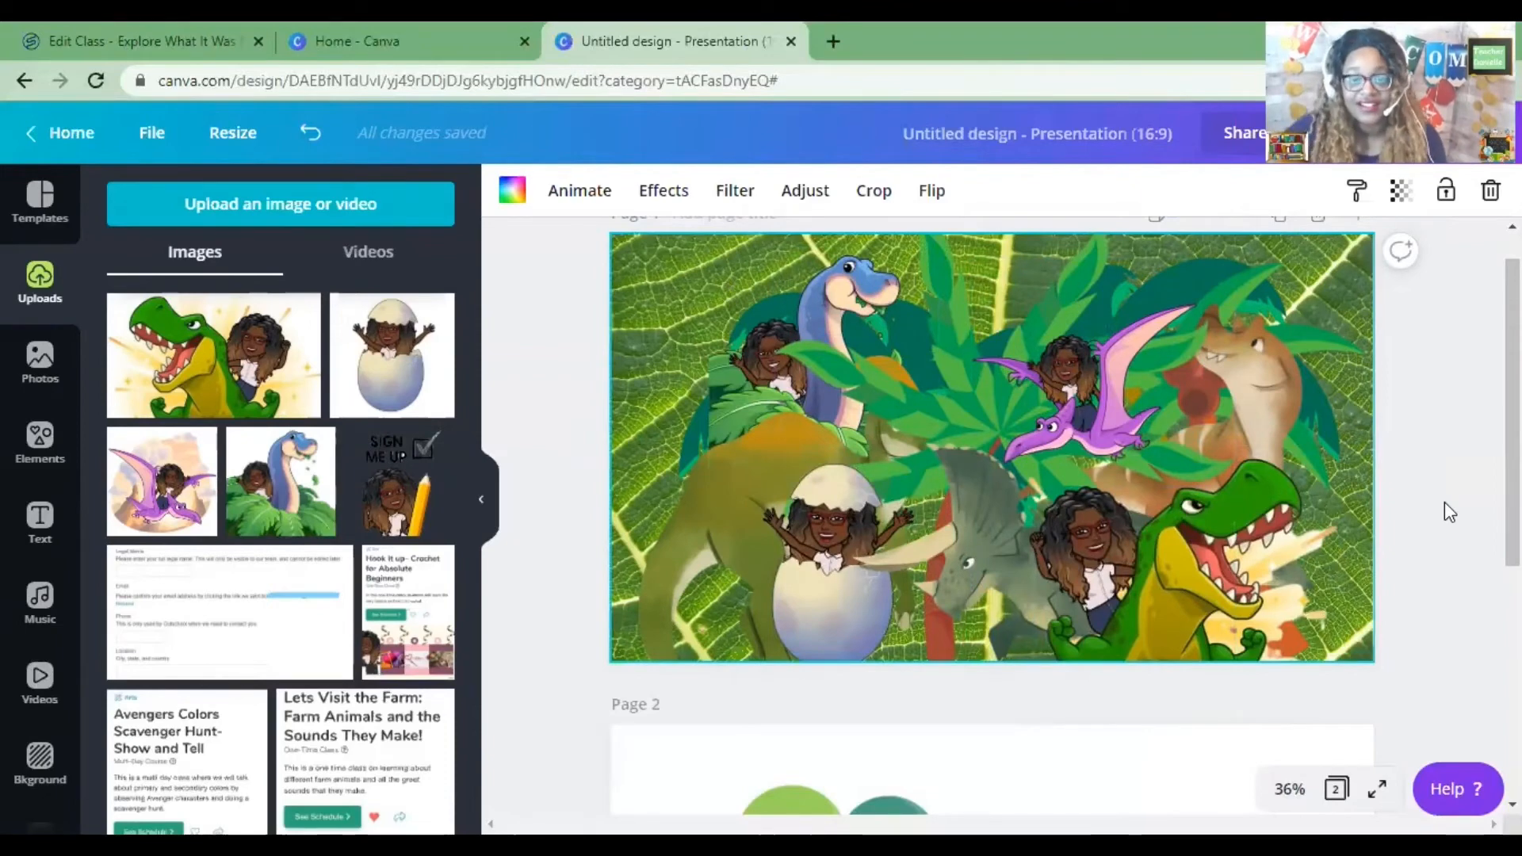
Slightly enlarge the leaf graphic behind the brachiosaurus by its upper left corner.
{"action": "left_click", "coordinate": [948, 434]}
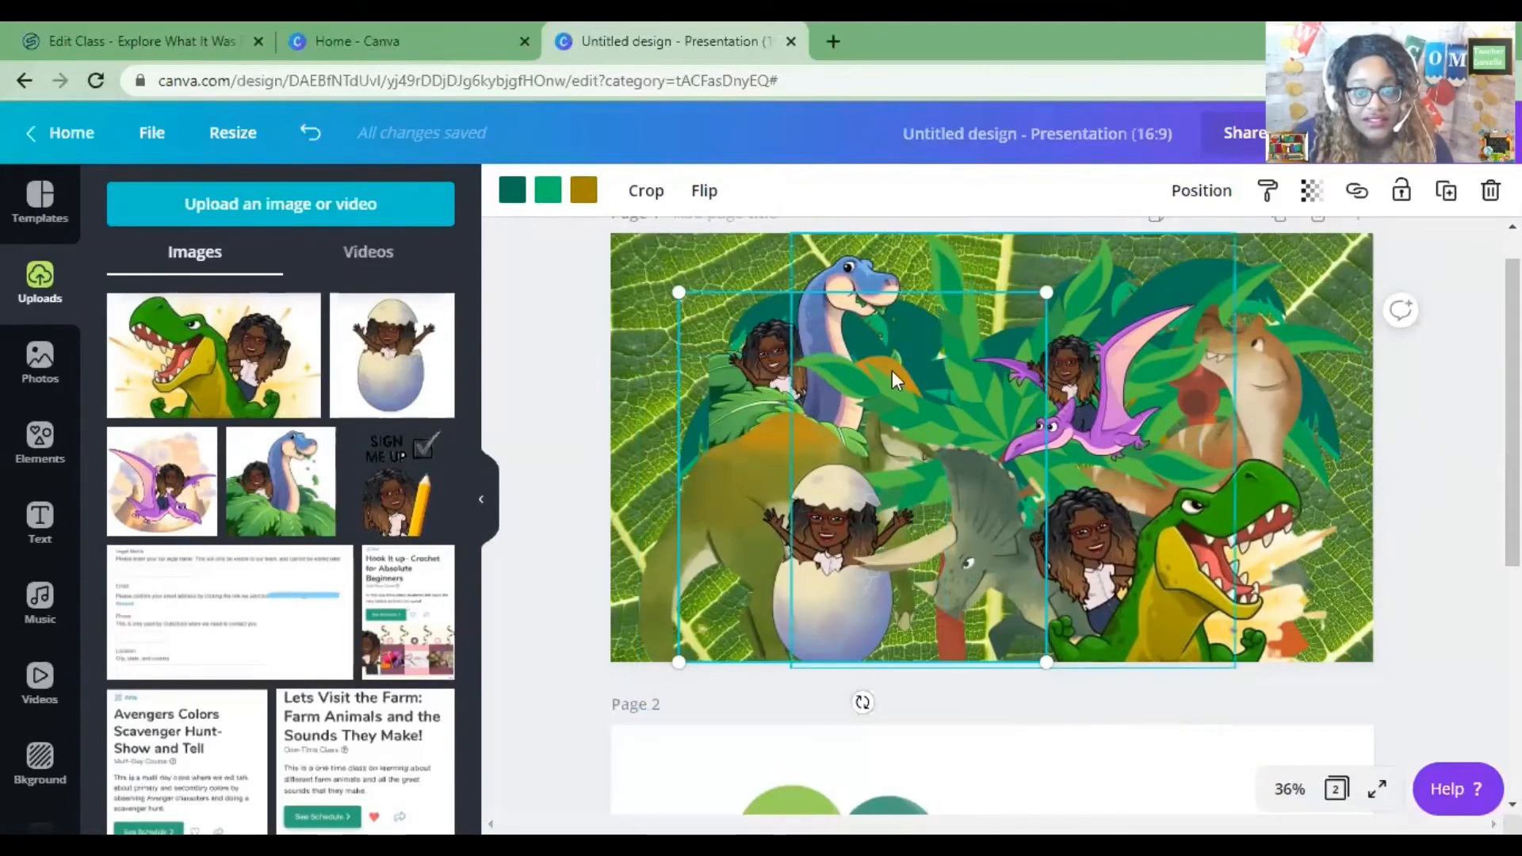
{"action": "left_click", "coordinate": [968, 341]}
{"action": "left_click", "coordinate": [696, 387]}
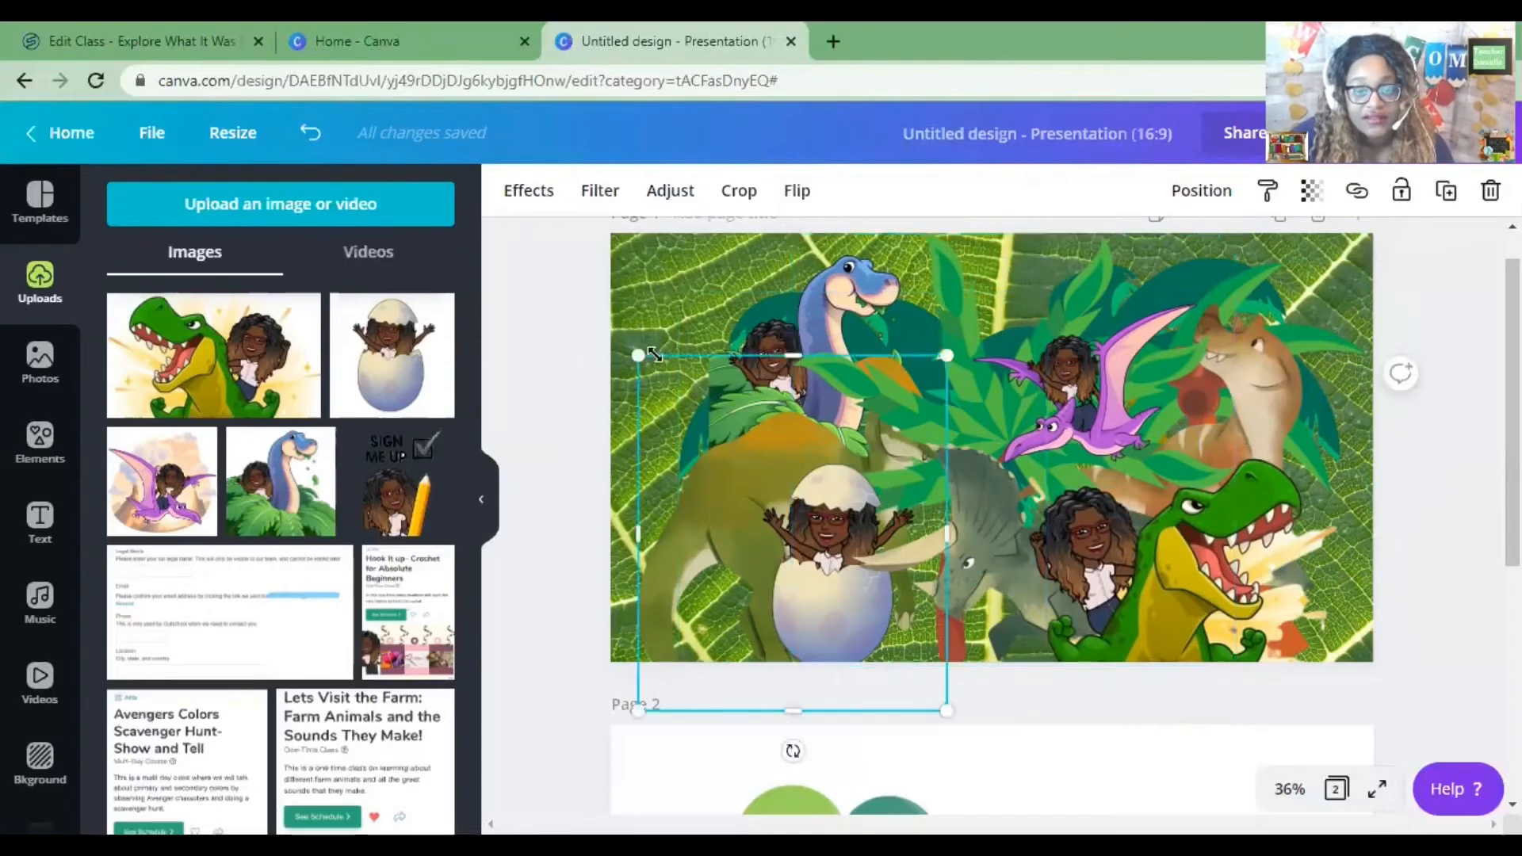
{"action": "mouse_move", "coordinate": [638, 355]}
{"action": "left_mouse_down"}
{"action": "mouse_move", "coordinate": [598, 330]}
{"action": "mouse_move", "coordinate": [631, 347]}
{"action": "left_mouse_up"}
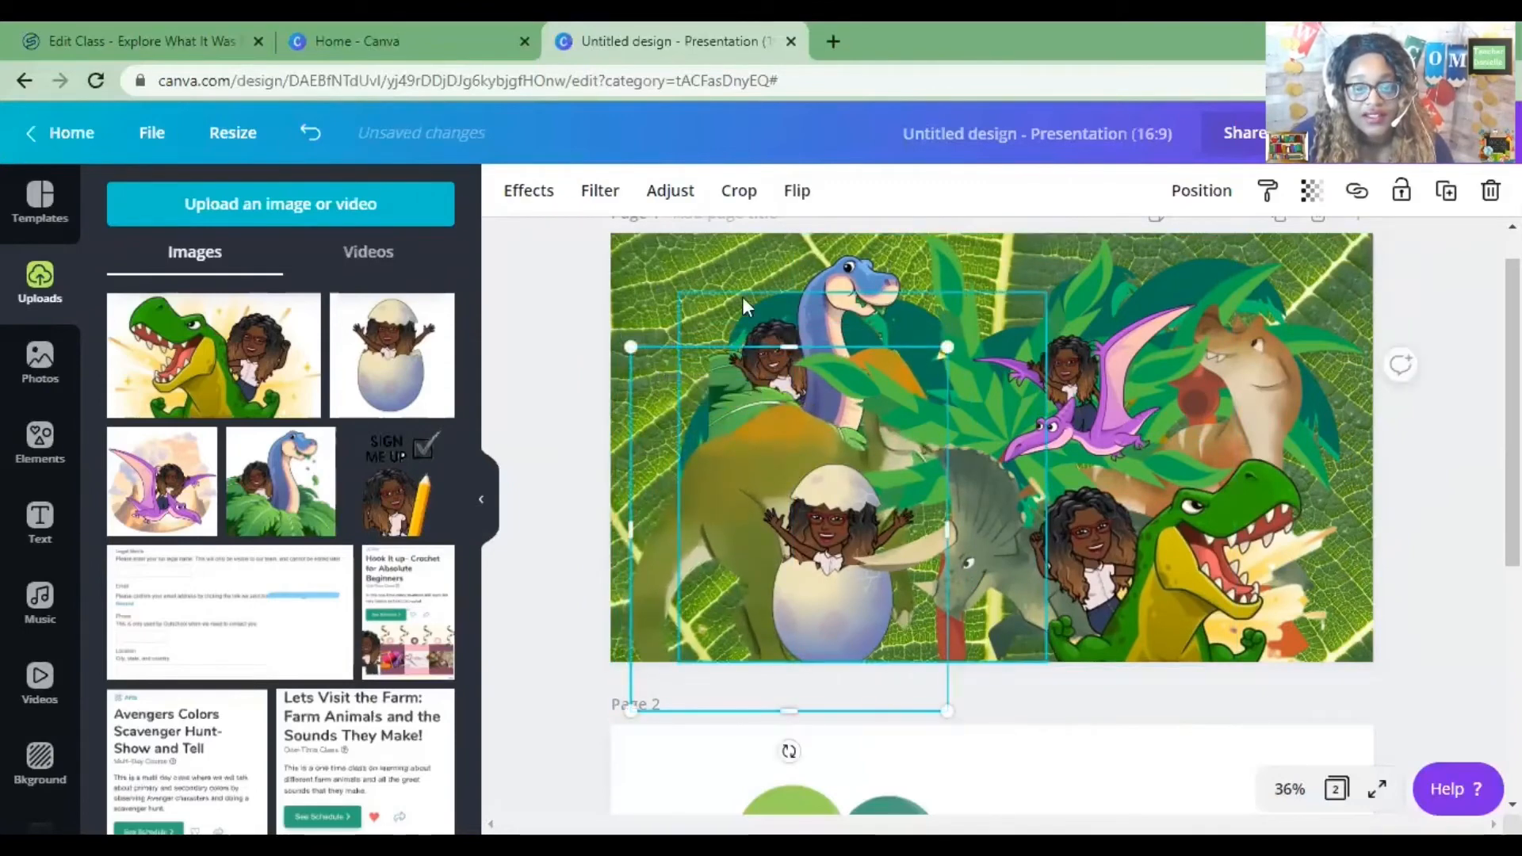
{"action": "left_click", "coordinate": [644, 268]}
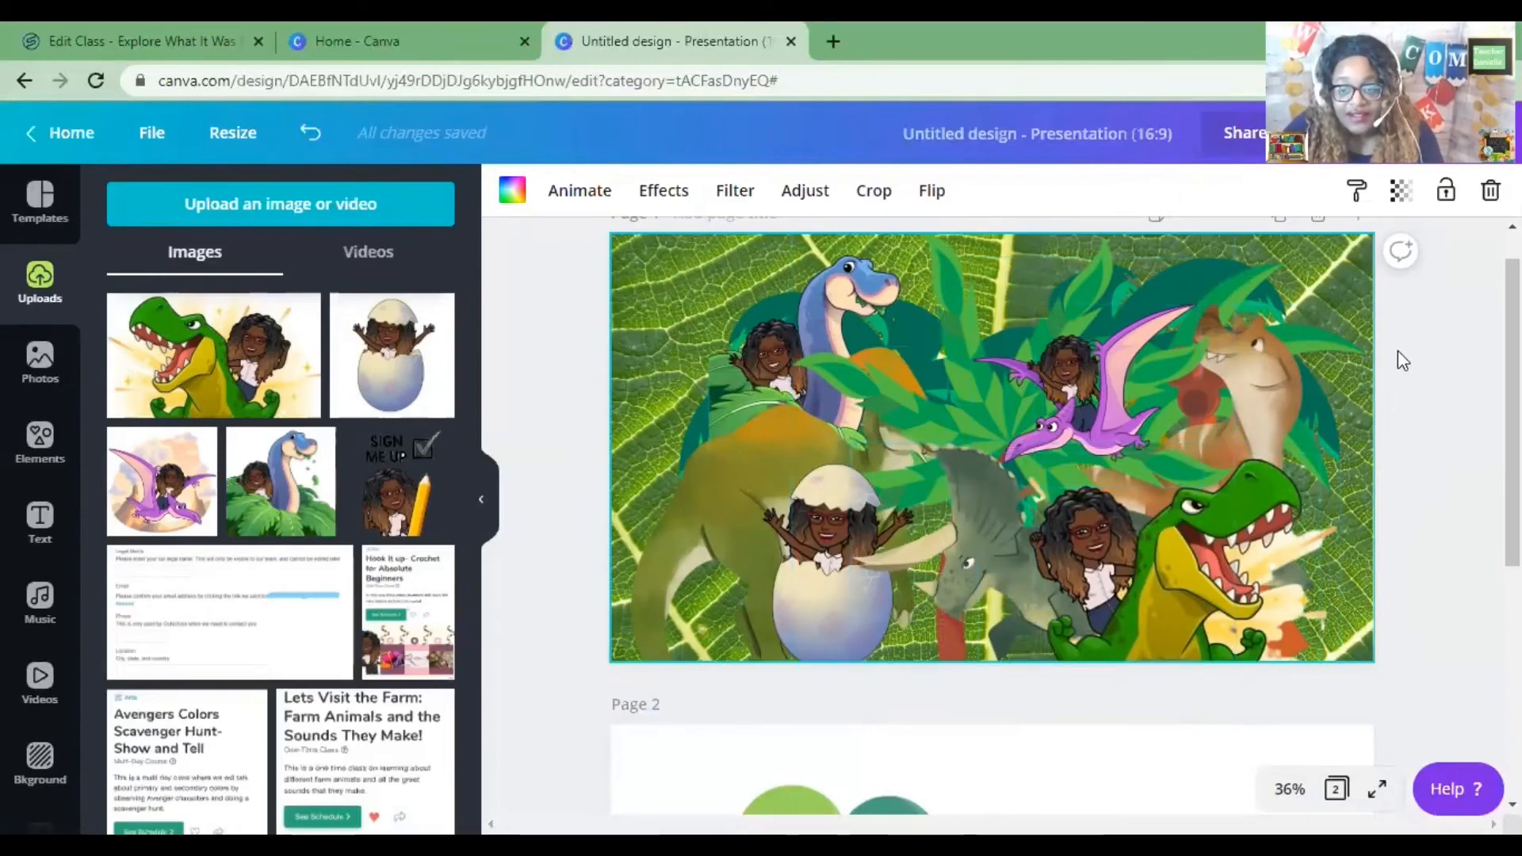
{"action": "scroll", "coordinate": [1156, 414], "scroll_direction": "down", "scroll_amount": 4}
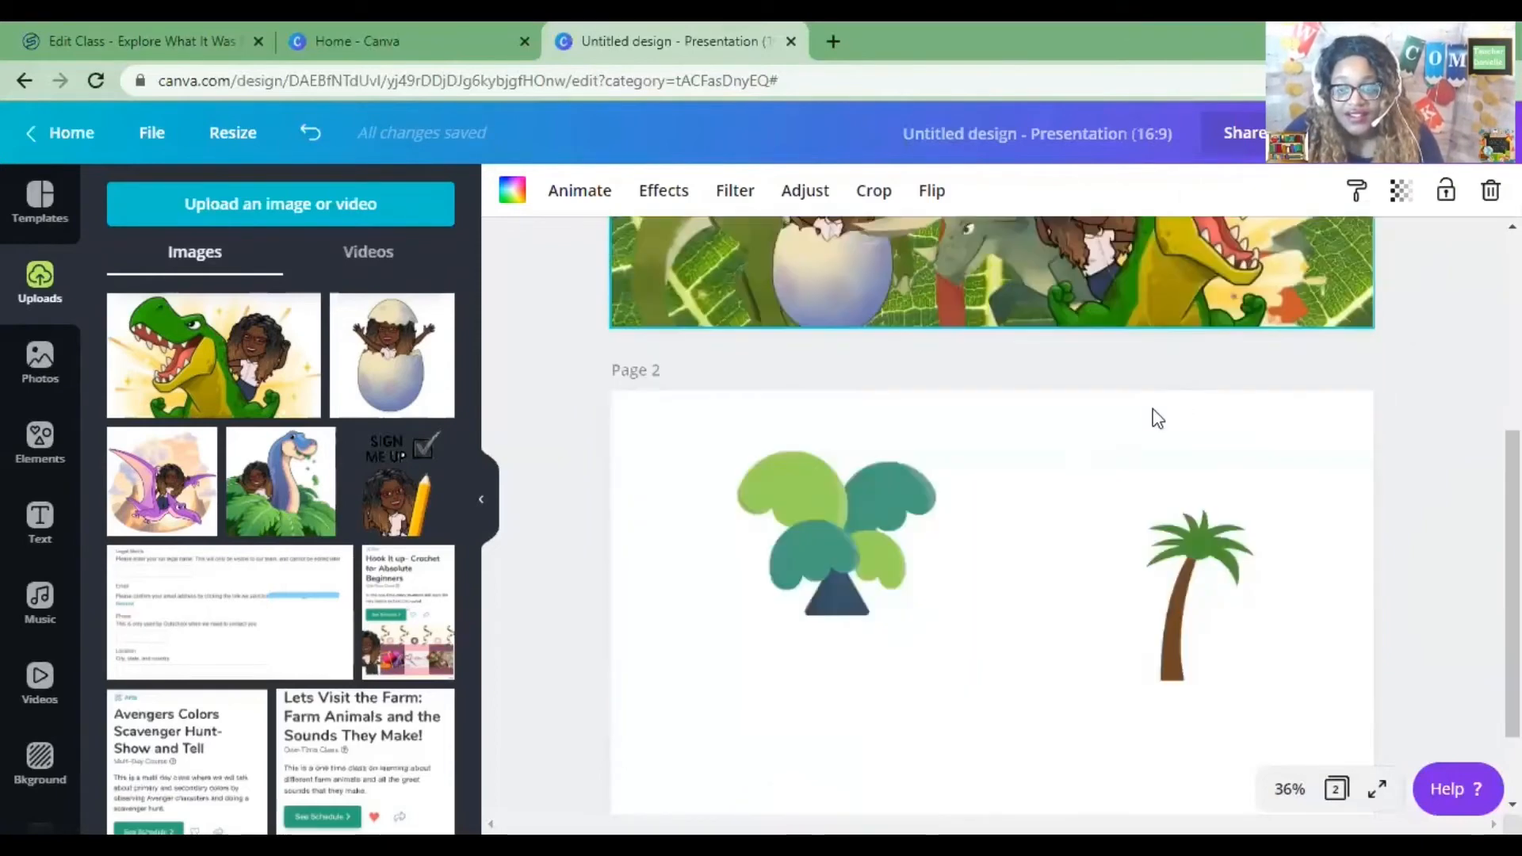
{"action": "scroll", "coordinate": [1129, 555], "scroll_direction": "up", "scroll_amount": 4}
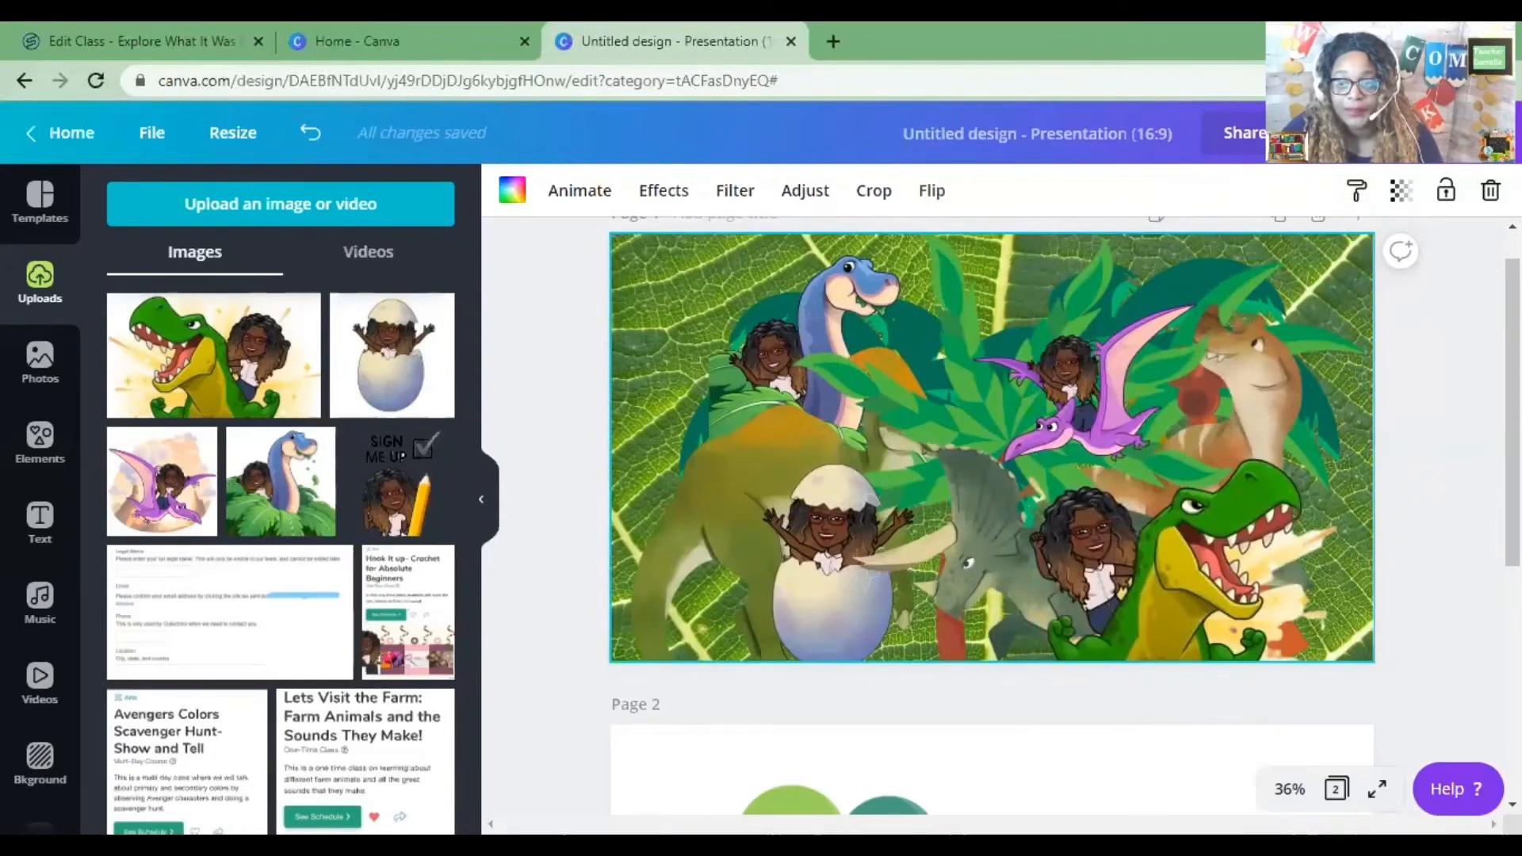
Download page 1 of the design as a PNG file.
{"action": "scroll", "coordinate": [1435, 306], "scroll_direction": "up", "scroll_amount": 1}
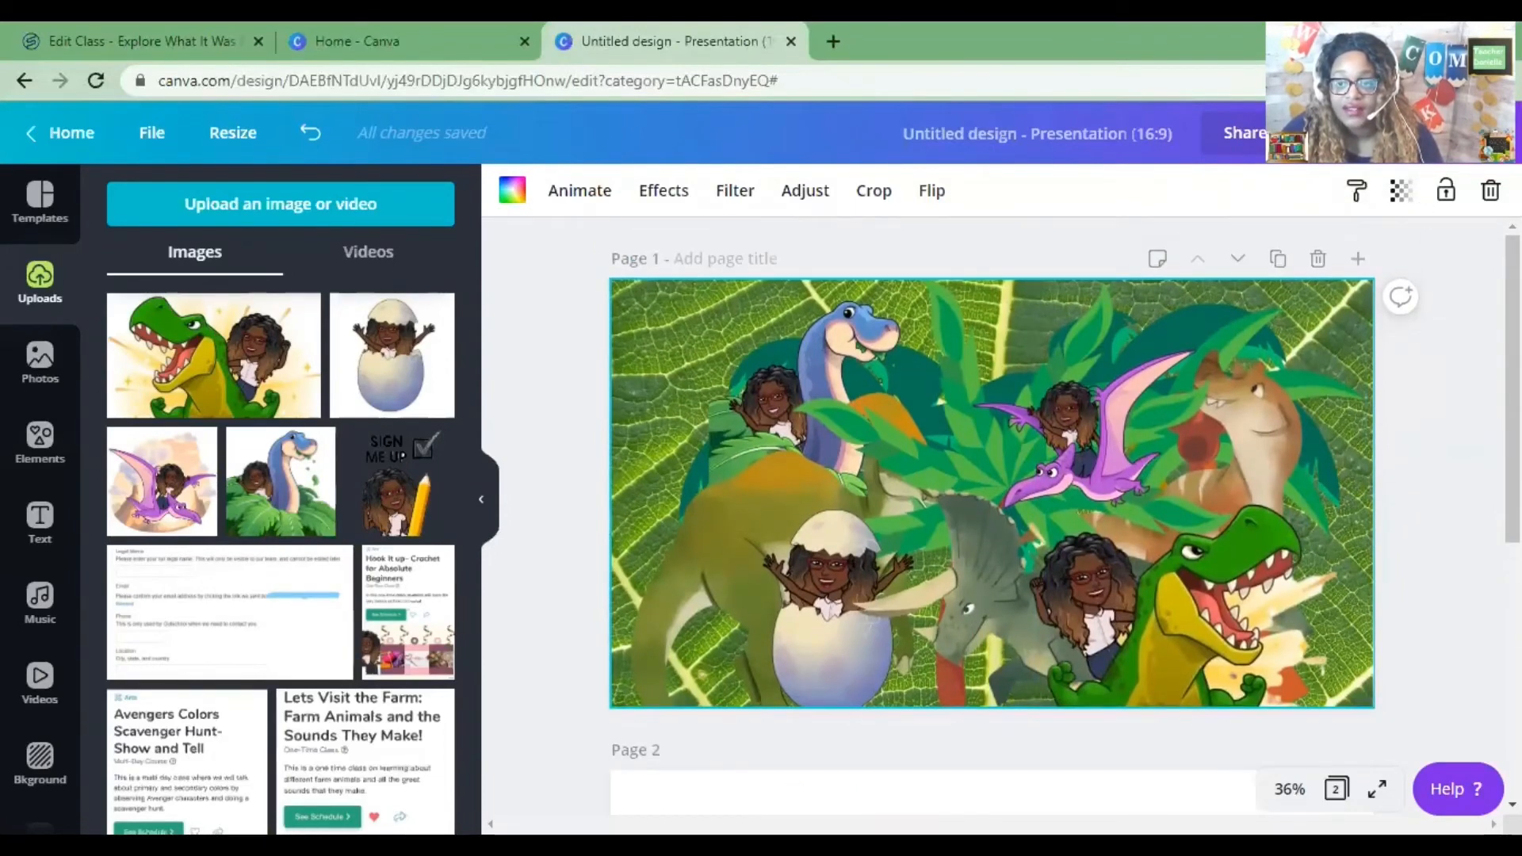
{"action": "left_click", "coordinate": [1428, 133]}
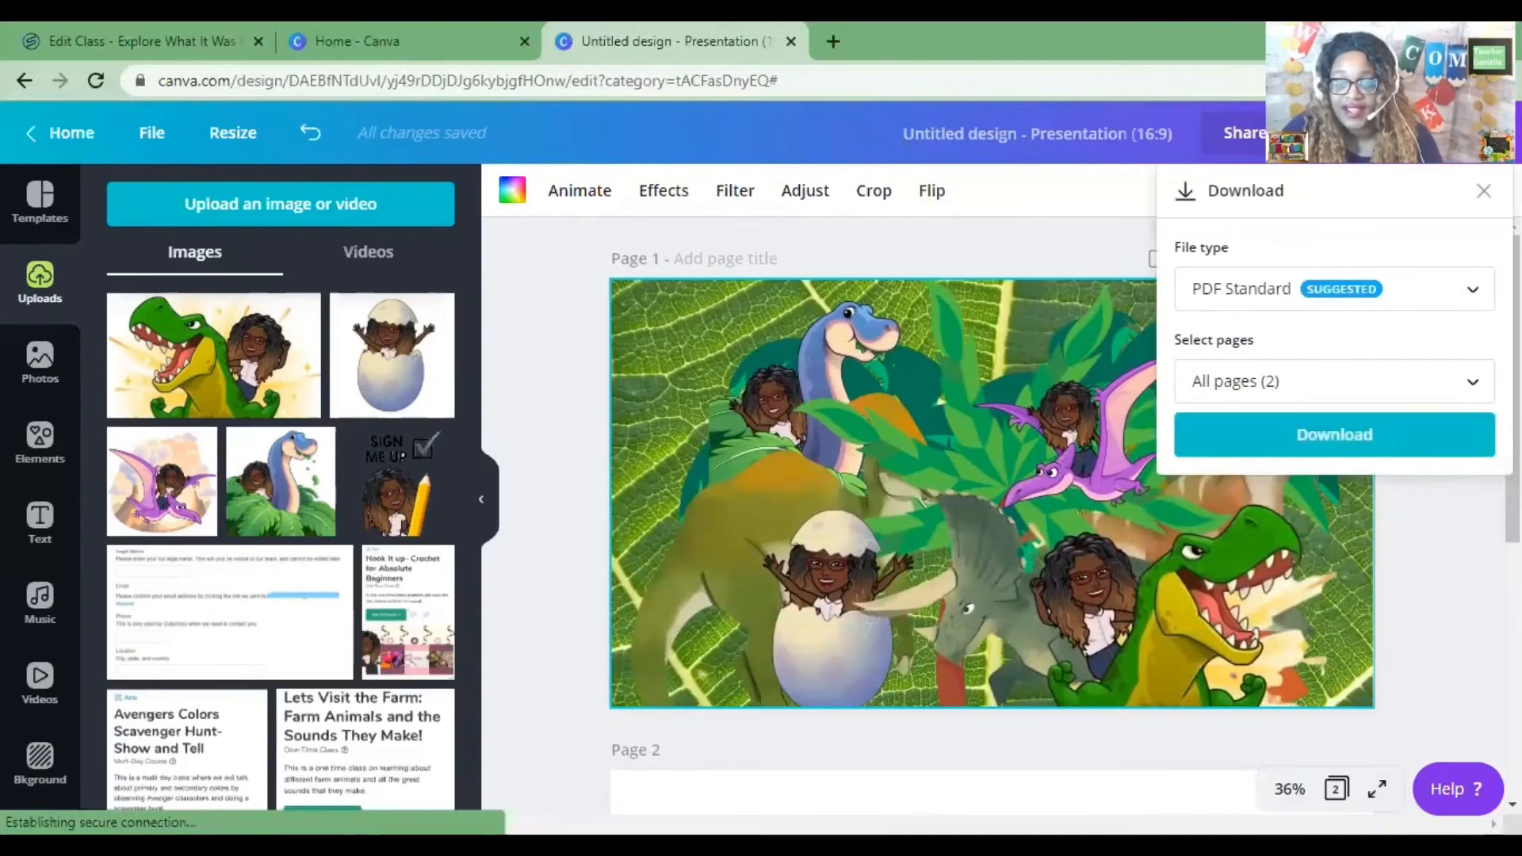
{"action": "left_click", "coordinate": [1440, 300]}
{"action": "left_click", "coordinate": [1384, 178]}
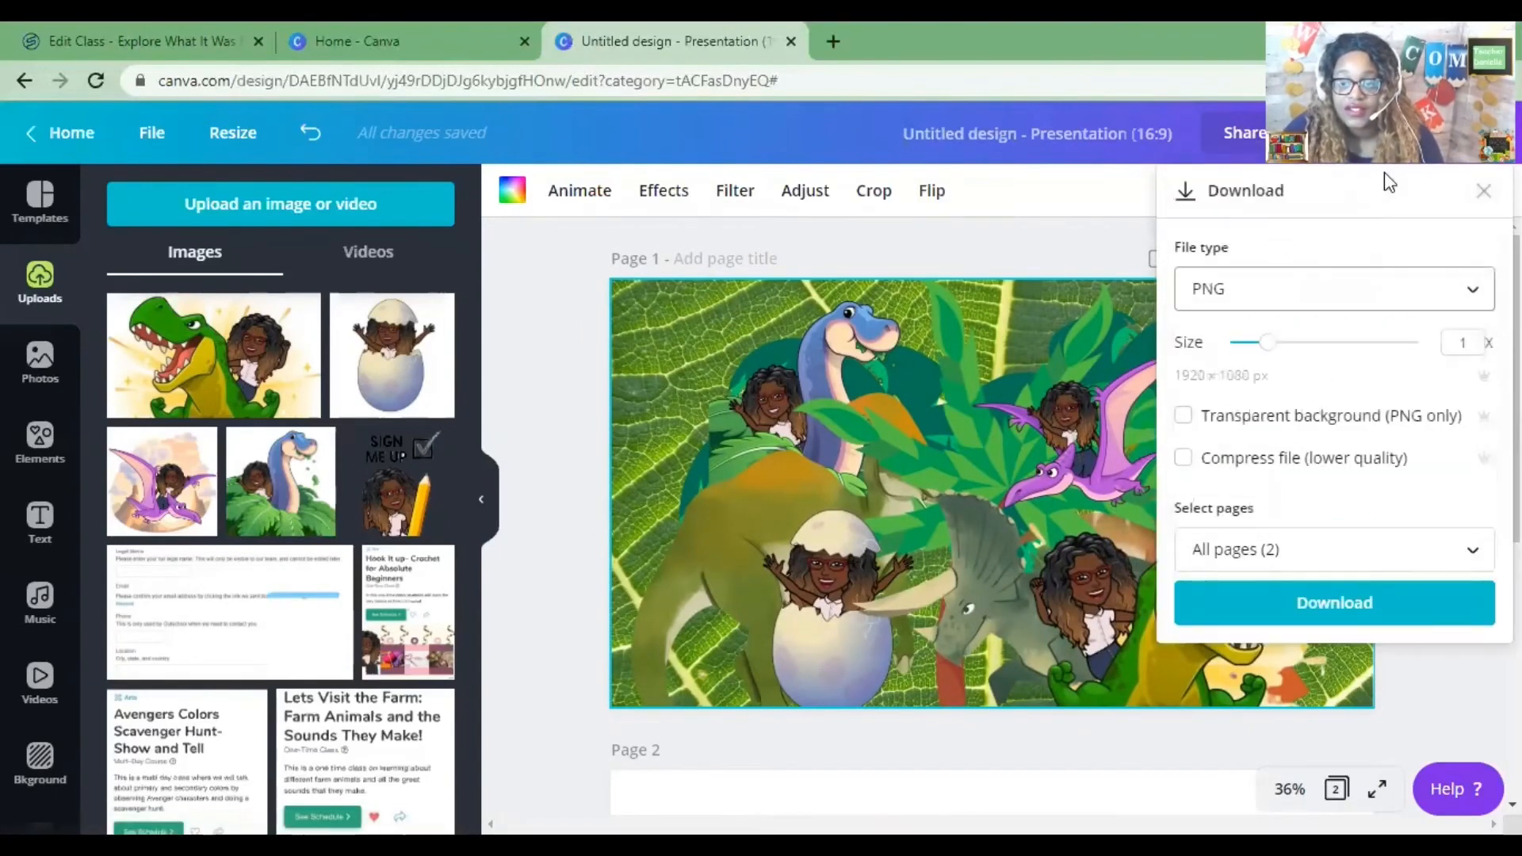
{"action": "left_click", "coordinate": [1378, 545]}
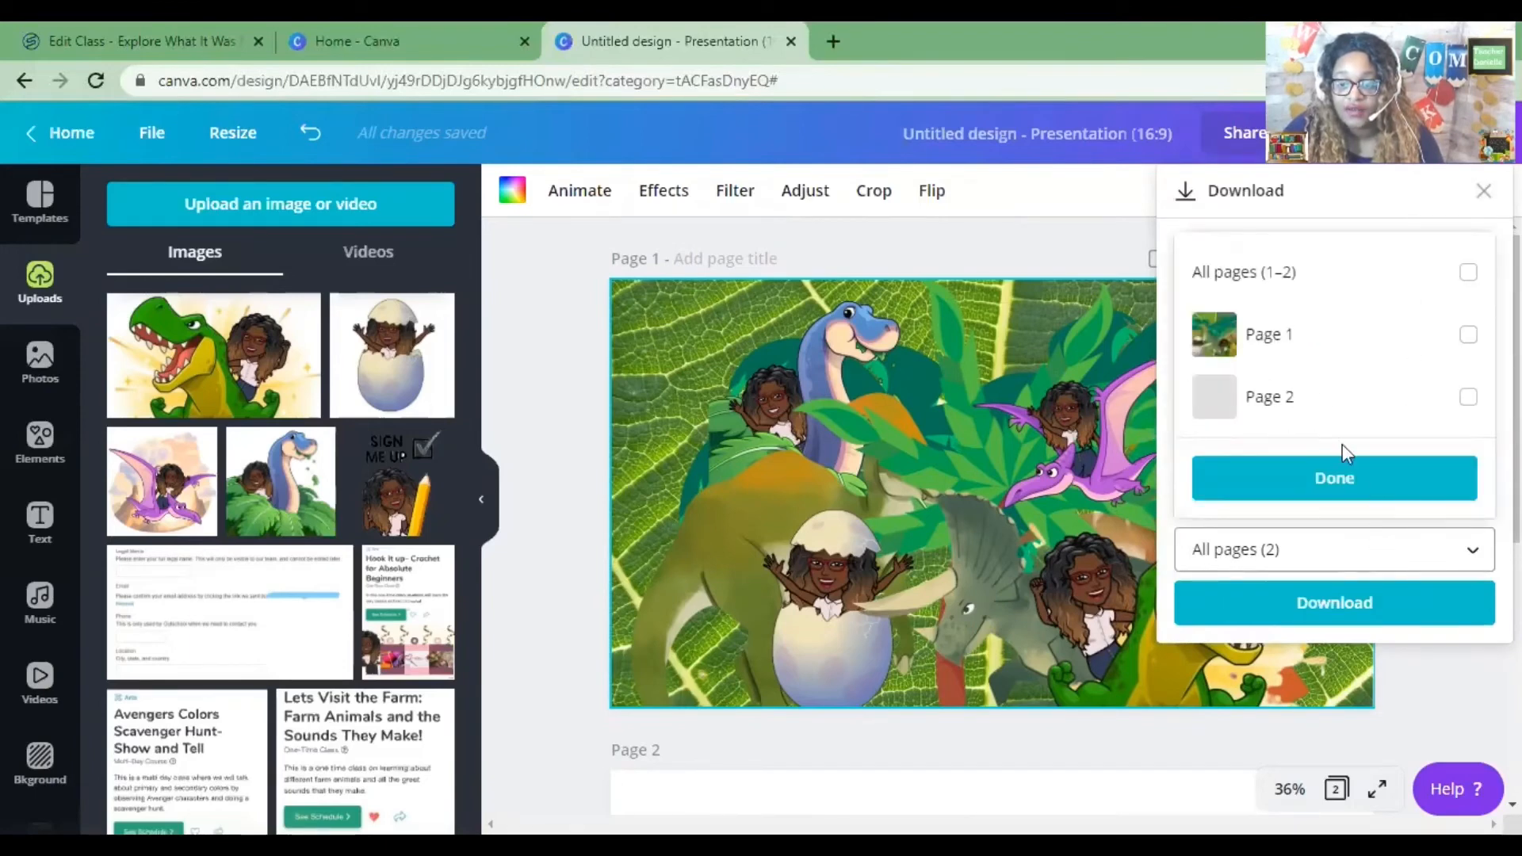
{"action": "left_click", "coordinate": [1468, 336]}
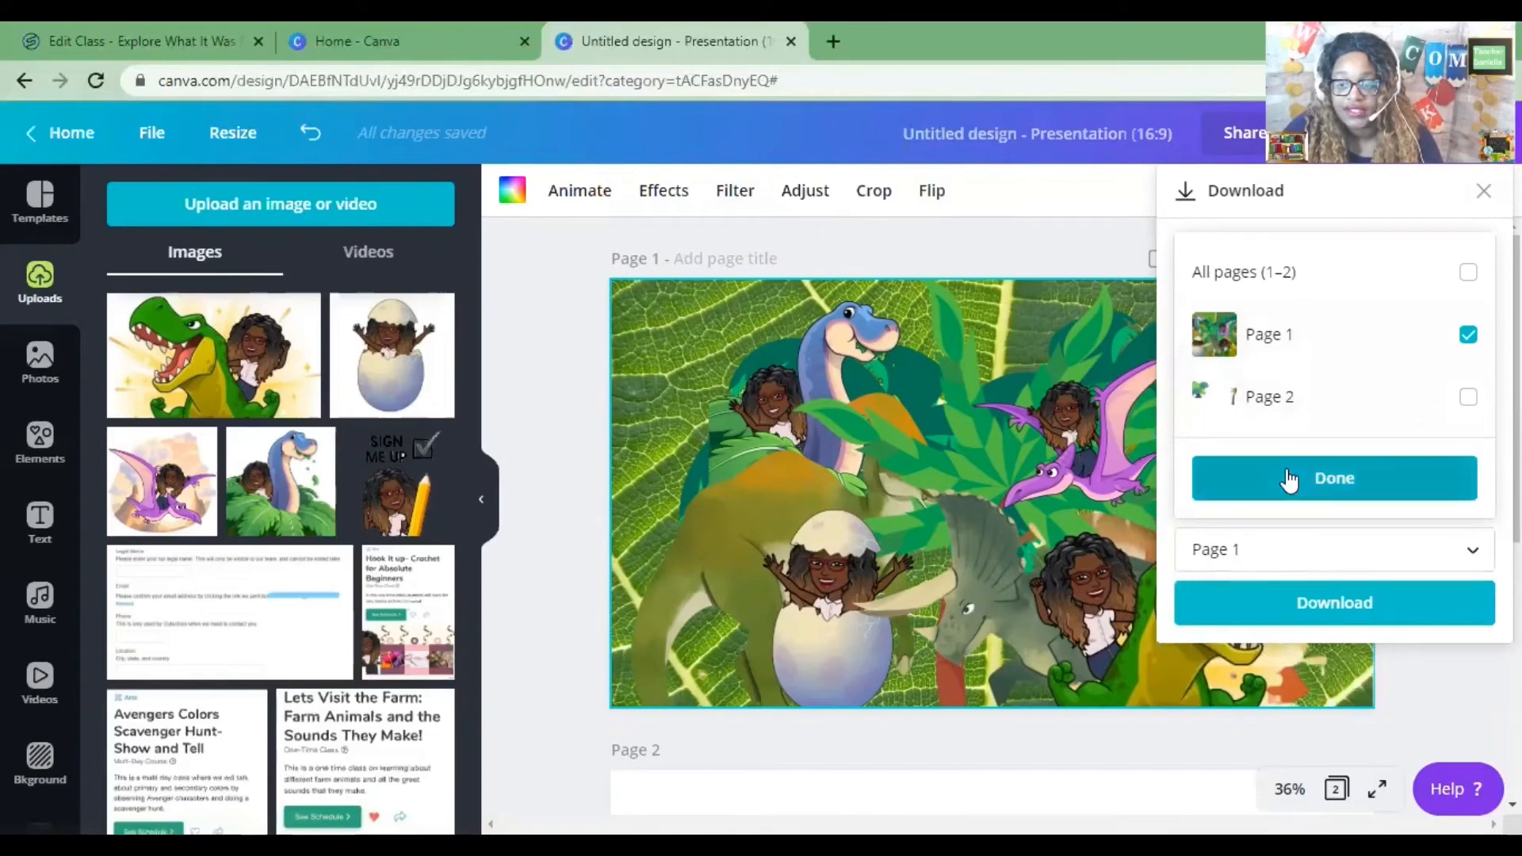
{"action": "left_click", "coordinate": [1292, 478]}
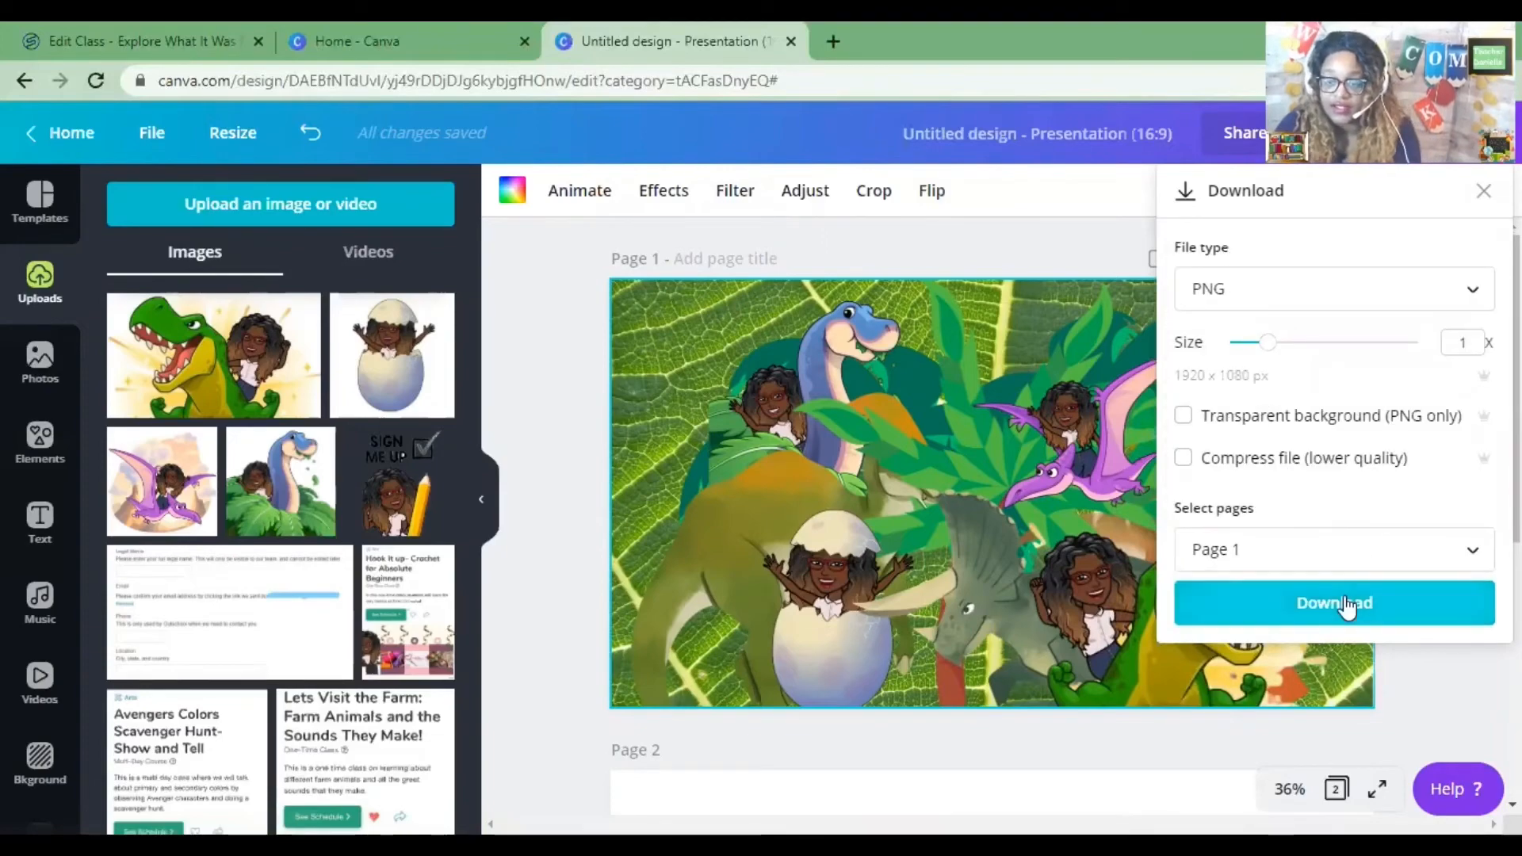
{"action": "left_click", "coordinate": [1348, 604]}
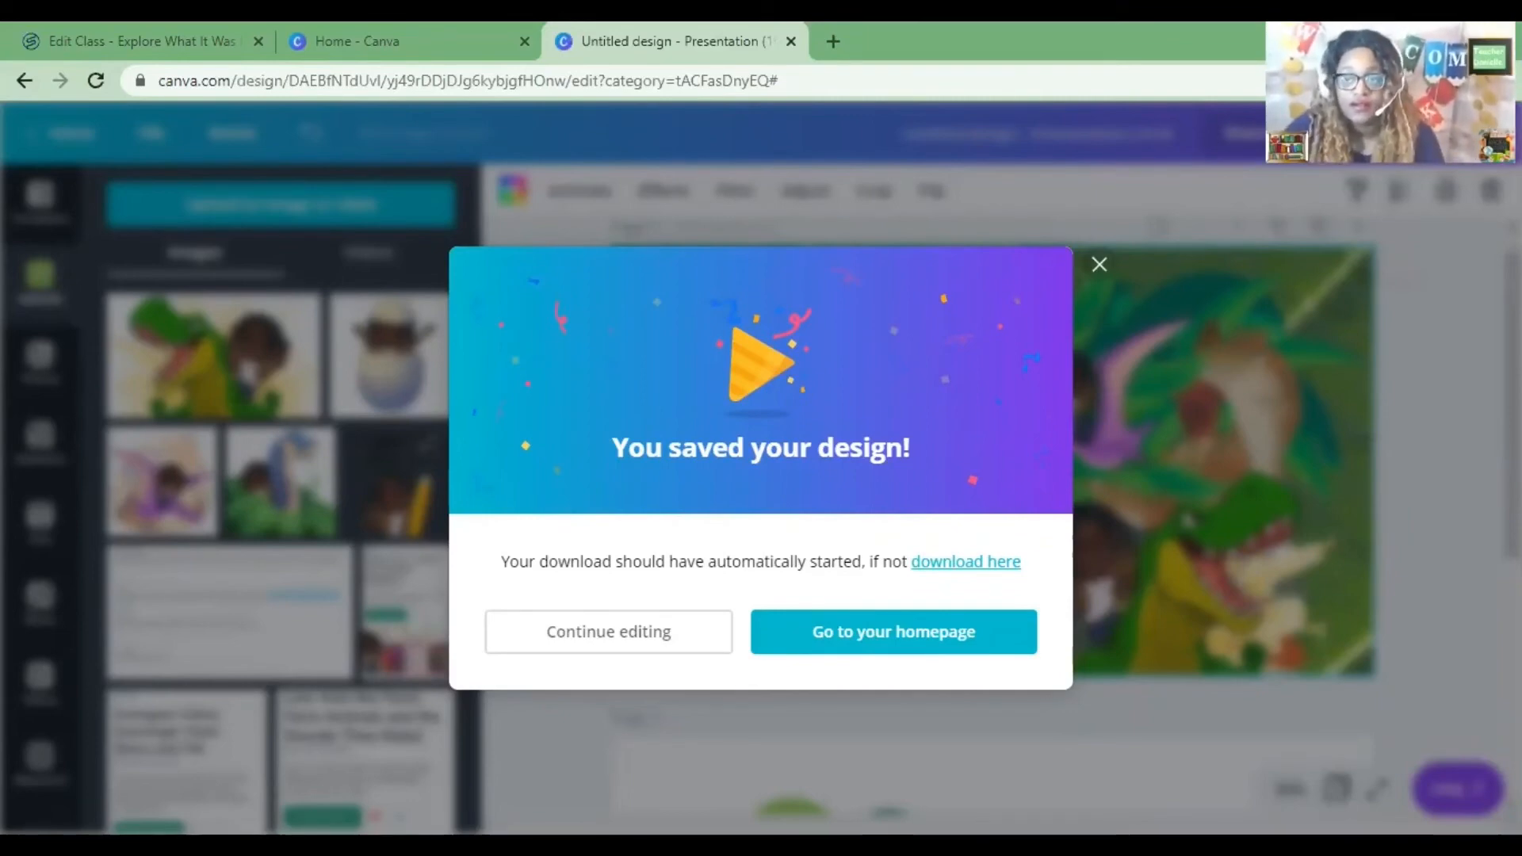
Upload the downloaded Thumbnail image from the All about dinosaurs folder as the Outschool class cover image and save it.
{"action": "left_click", "coordinate": [173, 41]}
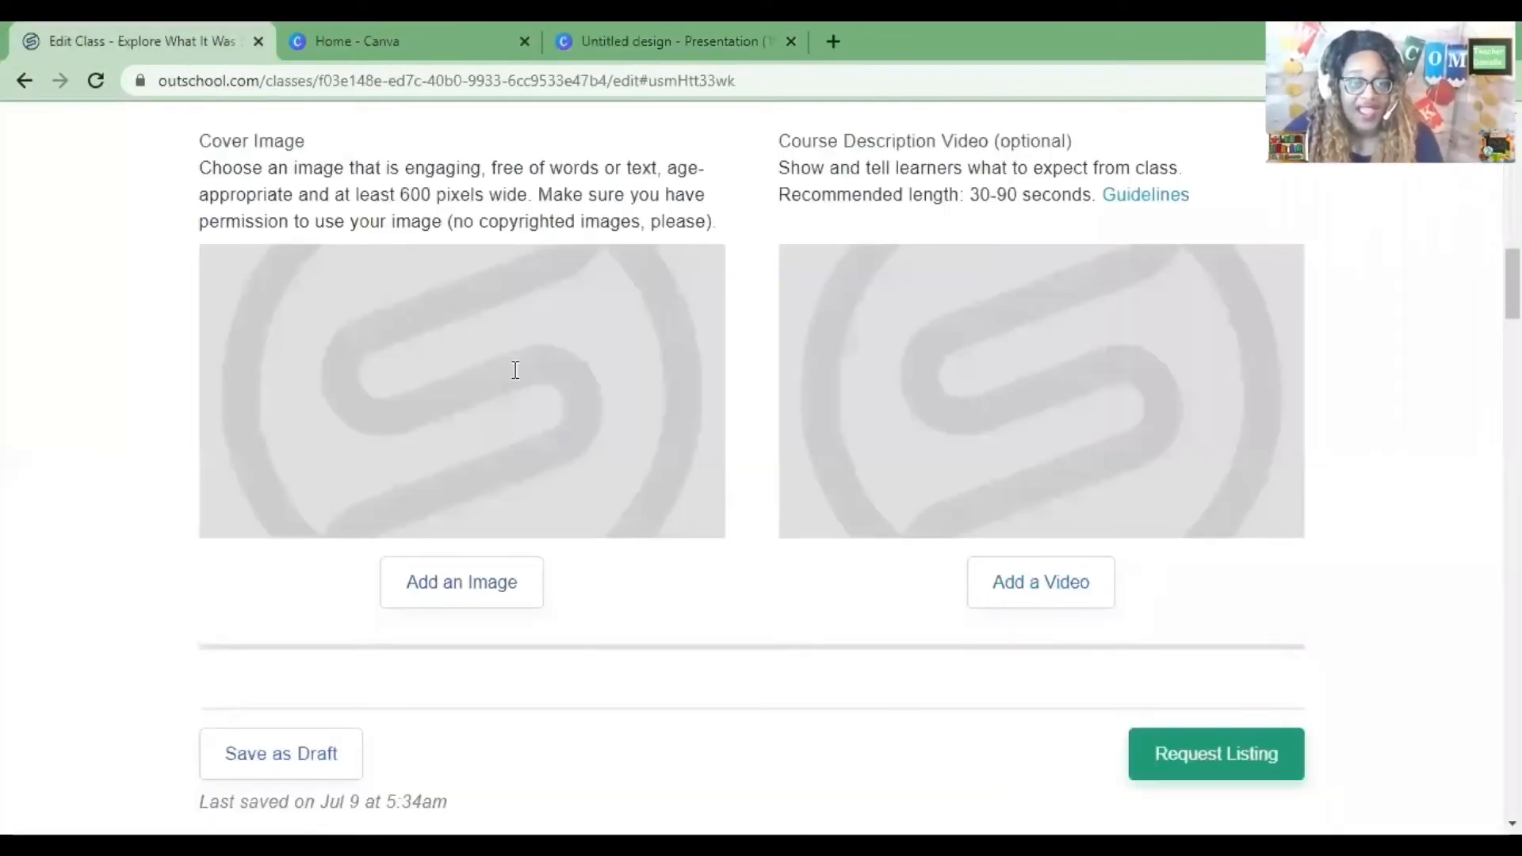
{"action": "left_click", "coordinate": [505, 603]}
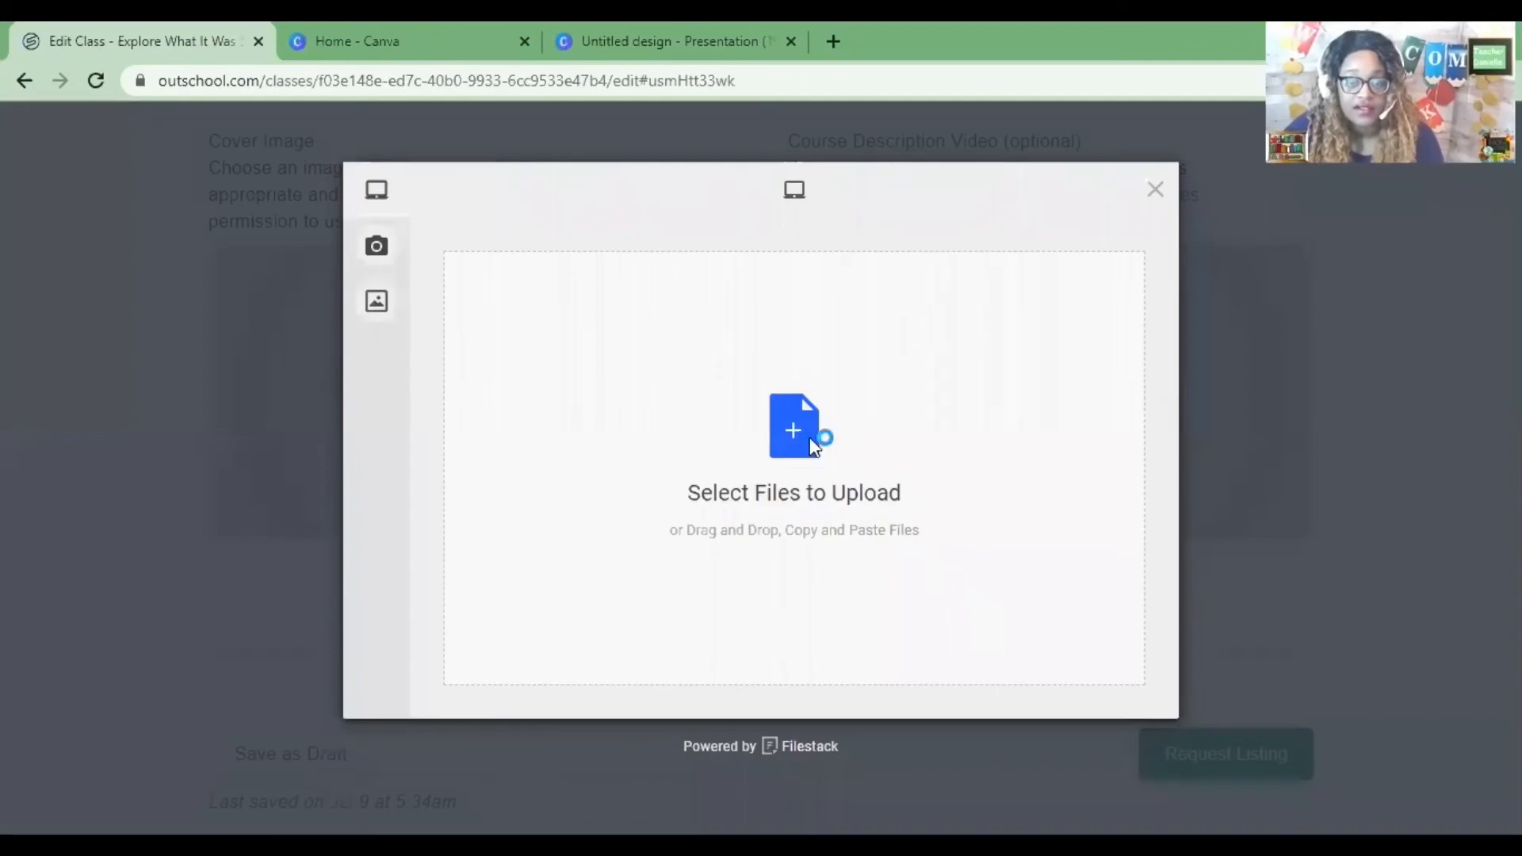
{"action": "left_click", "coordinate": [1004, 427]}
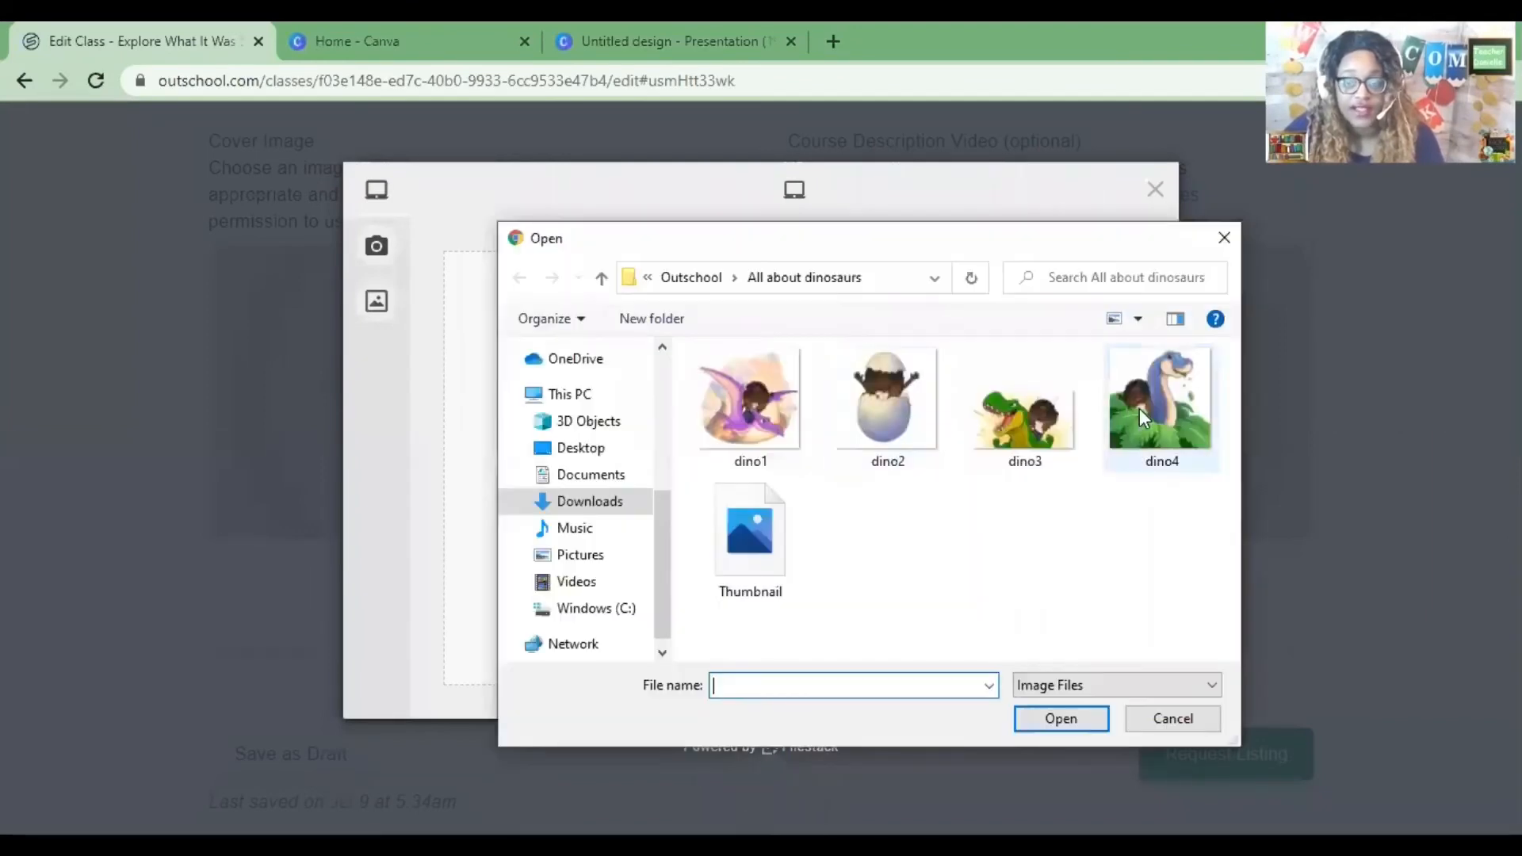
{"action": "left_click", "coordinate": [774, 550]}
{"action": "left_click", "coordinate": [1062, 718]}
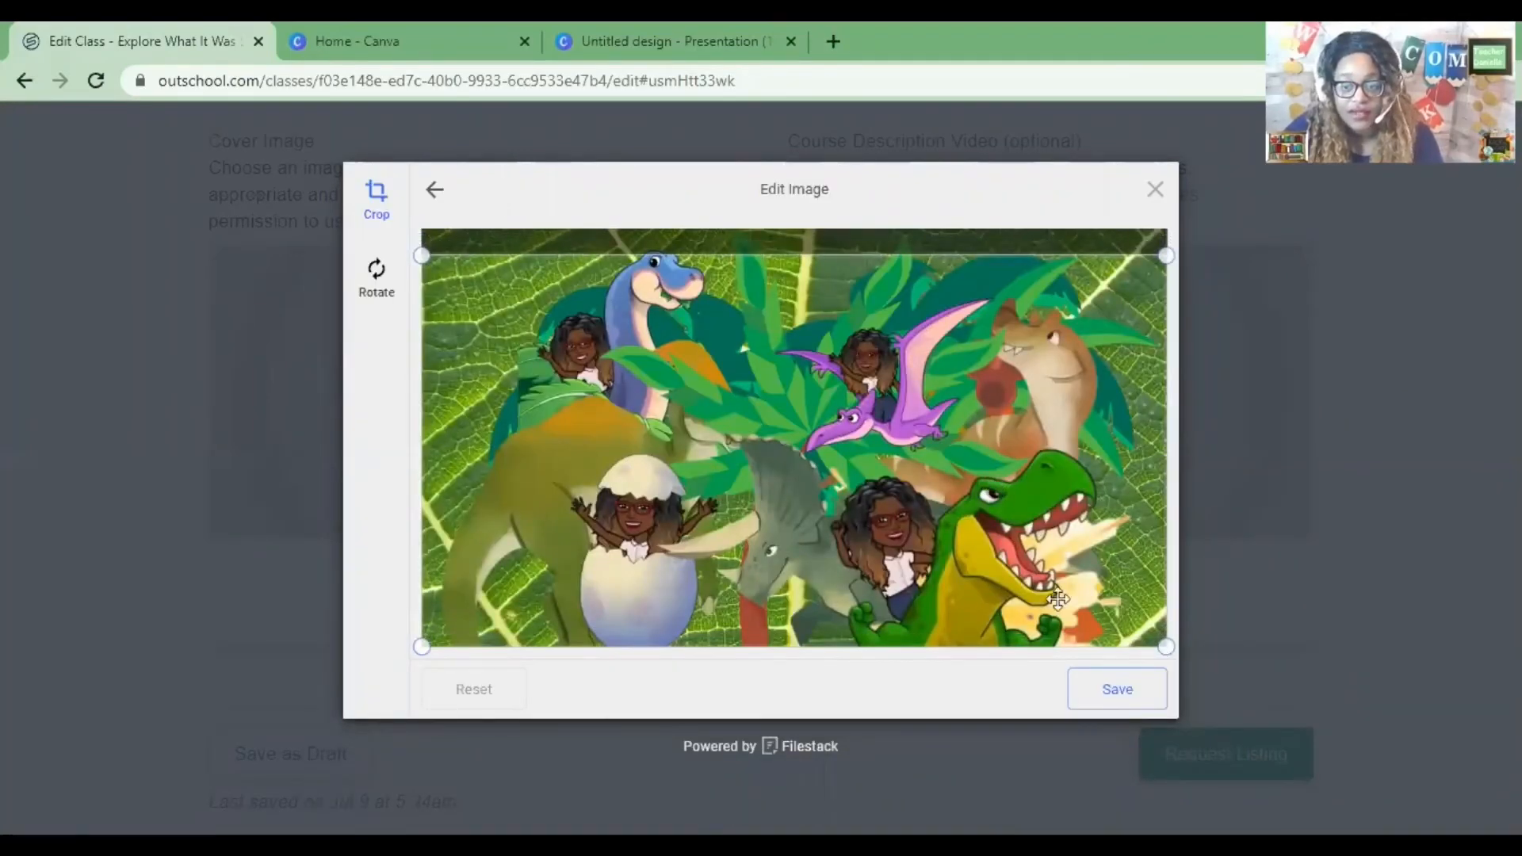
{"action": "left_click", "coordinate": [1121, 696]}
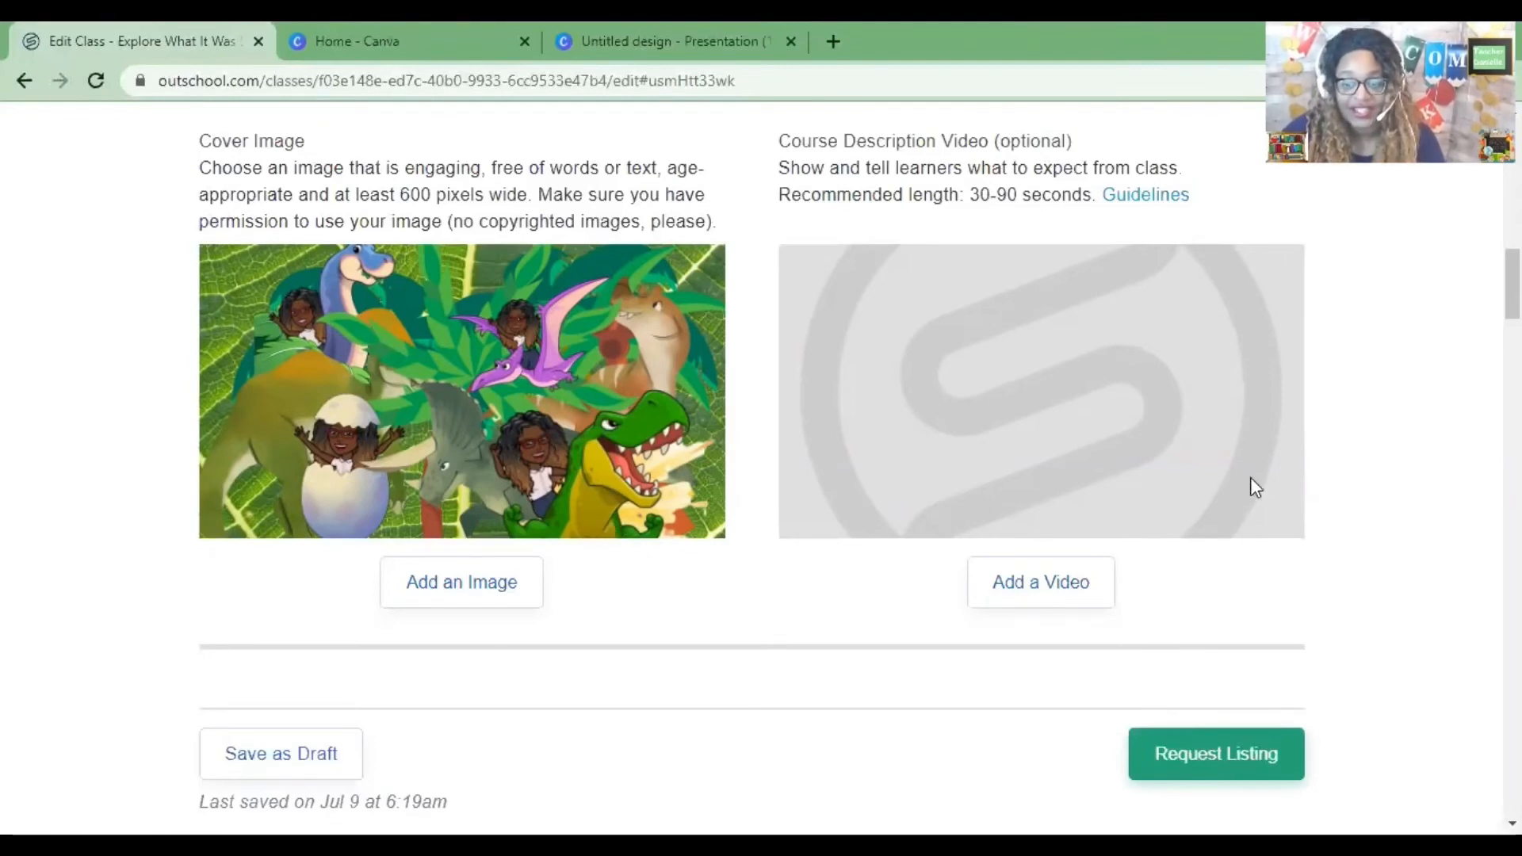
Save the class as a draft and open the class listing preview.
{"action": "scroll", "coordinate": [1183, 508], "scroll_direction": "up", "scroll_amount": 5}
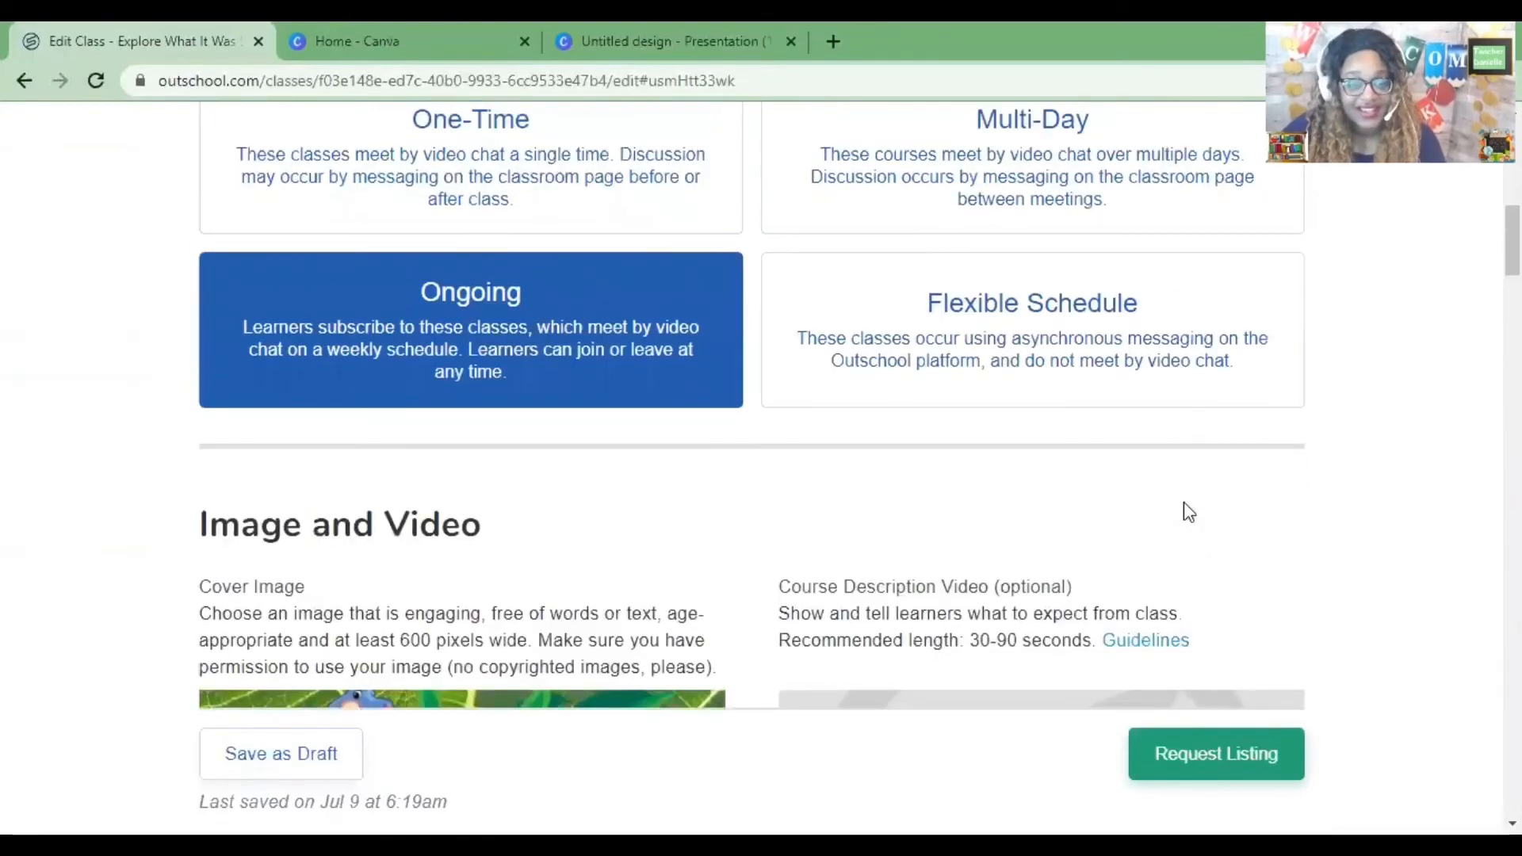
{"action": "scroll", "coordinate": [1183, 508], "scroll_direction": "down", "scroll_amount": 3}
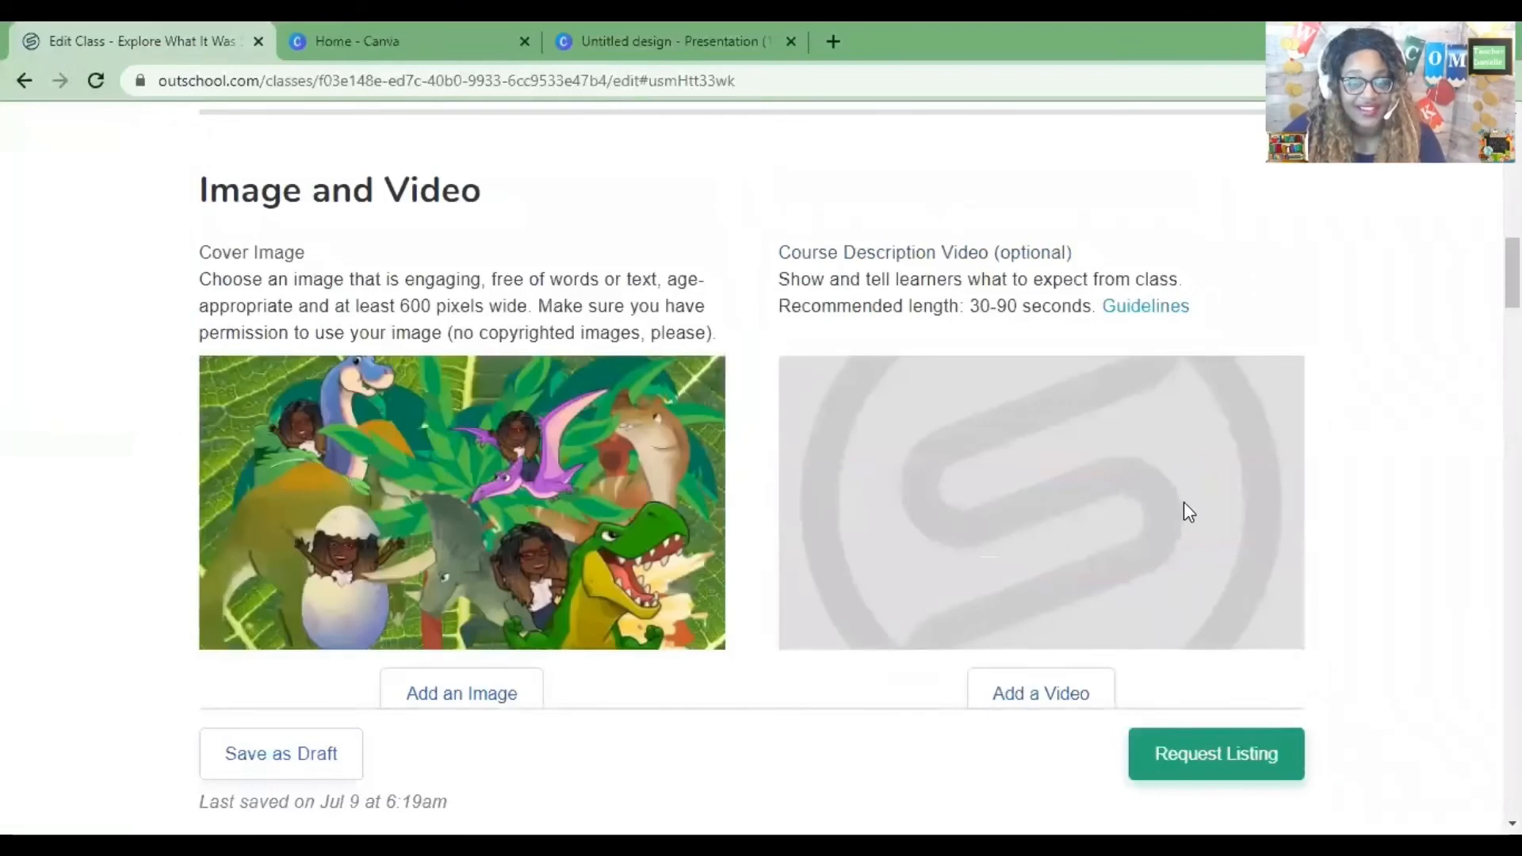
{"action": "scroll", "coordinate": [1183, 507], "scroll_direction": "up", "scroll_amount": 10}
{"action": "scroll", "coordinate": [1141, 510], "scroll_direction": "up", "scroll_amount": 4}
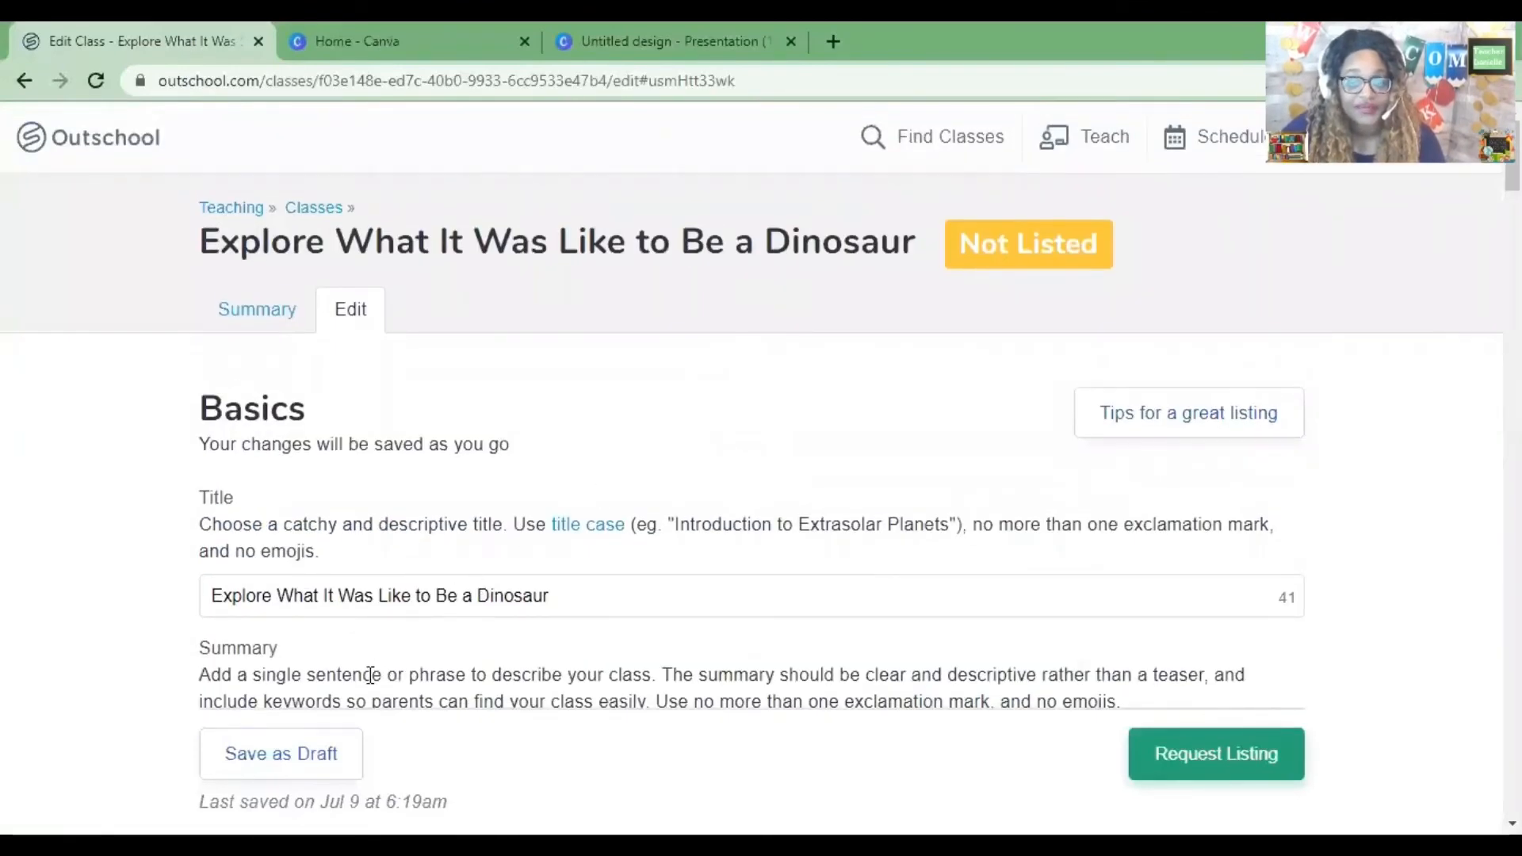
{"action": "scroll", "coordinate": [412, 645], "scroll_direction": "down", "scroll_amount": 5}
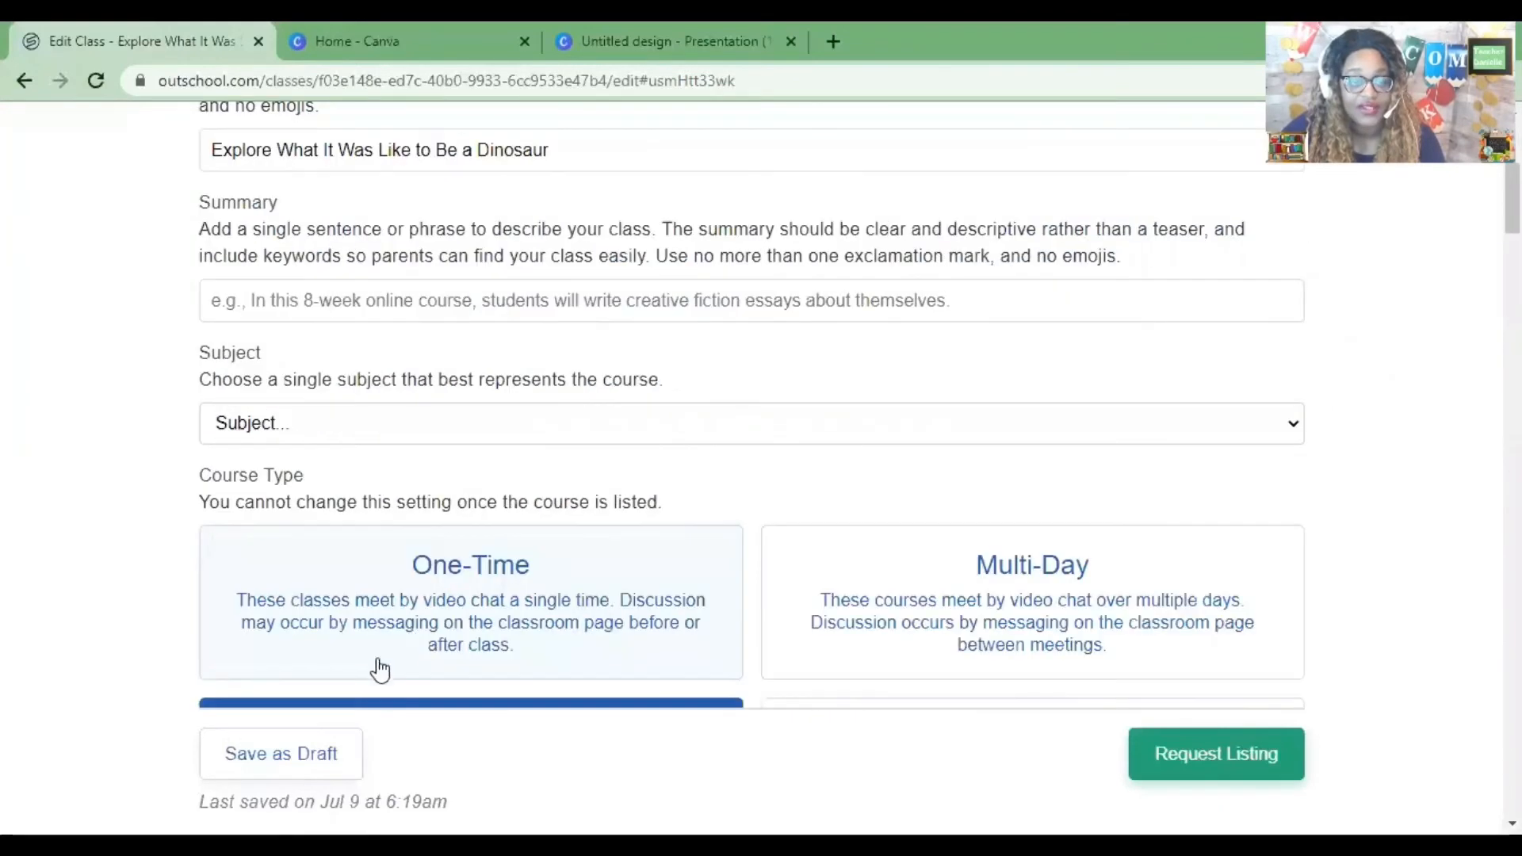
{"action": "left_click", "coordinate": [341, 752]}
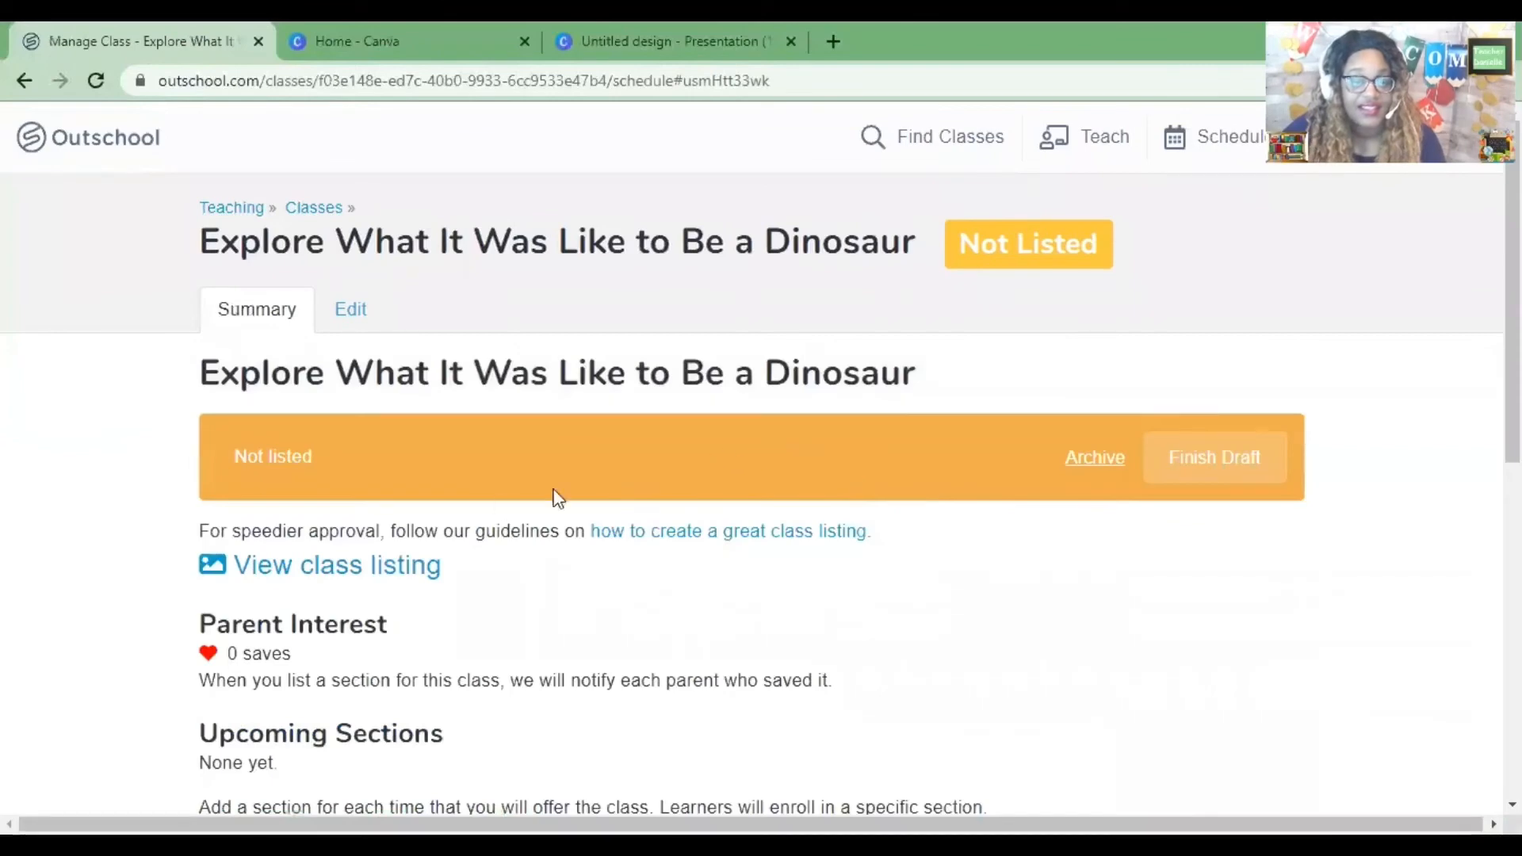
{"action": "left_click", "coordinate": [363, 564]}
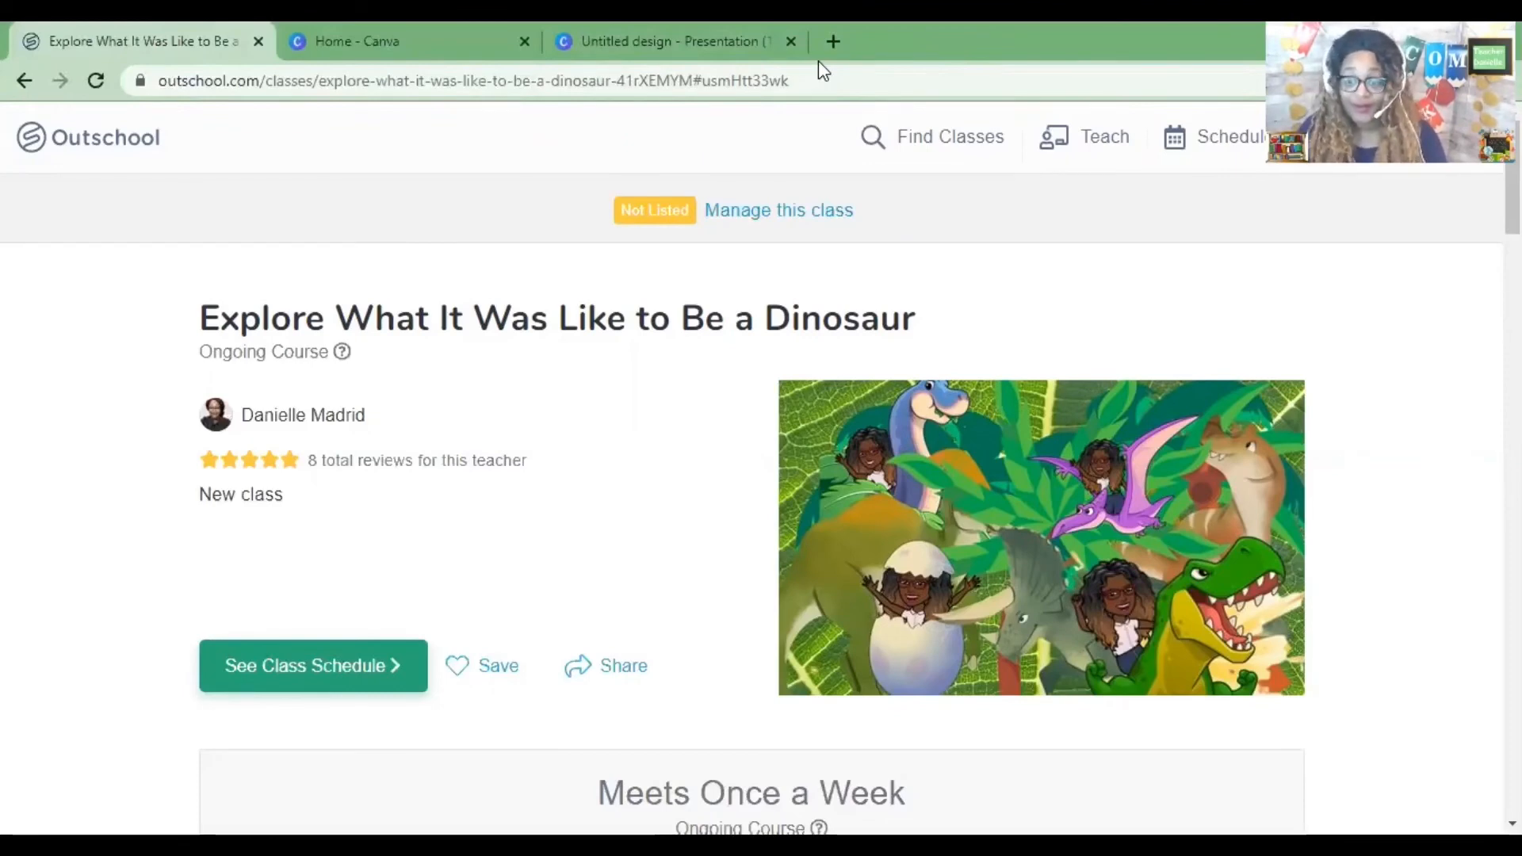
Return to the Canva design, close the saved-design dialog and add a new third page.
{"action": "left_click", "coordinate": [663, 35]}
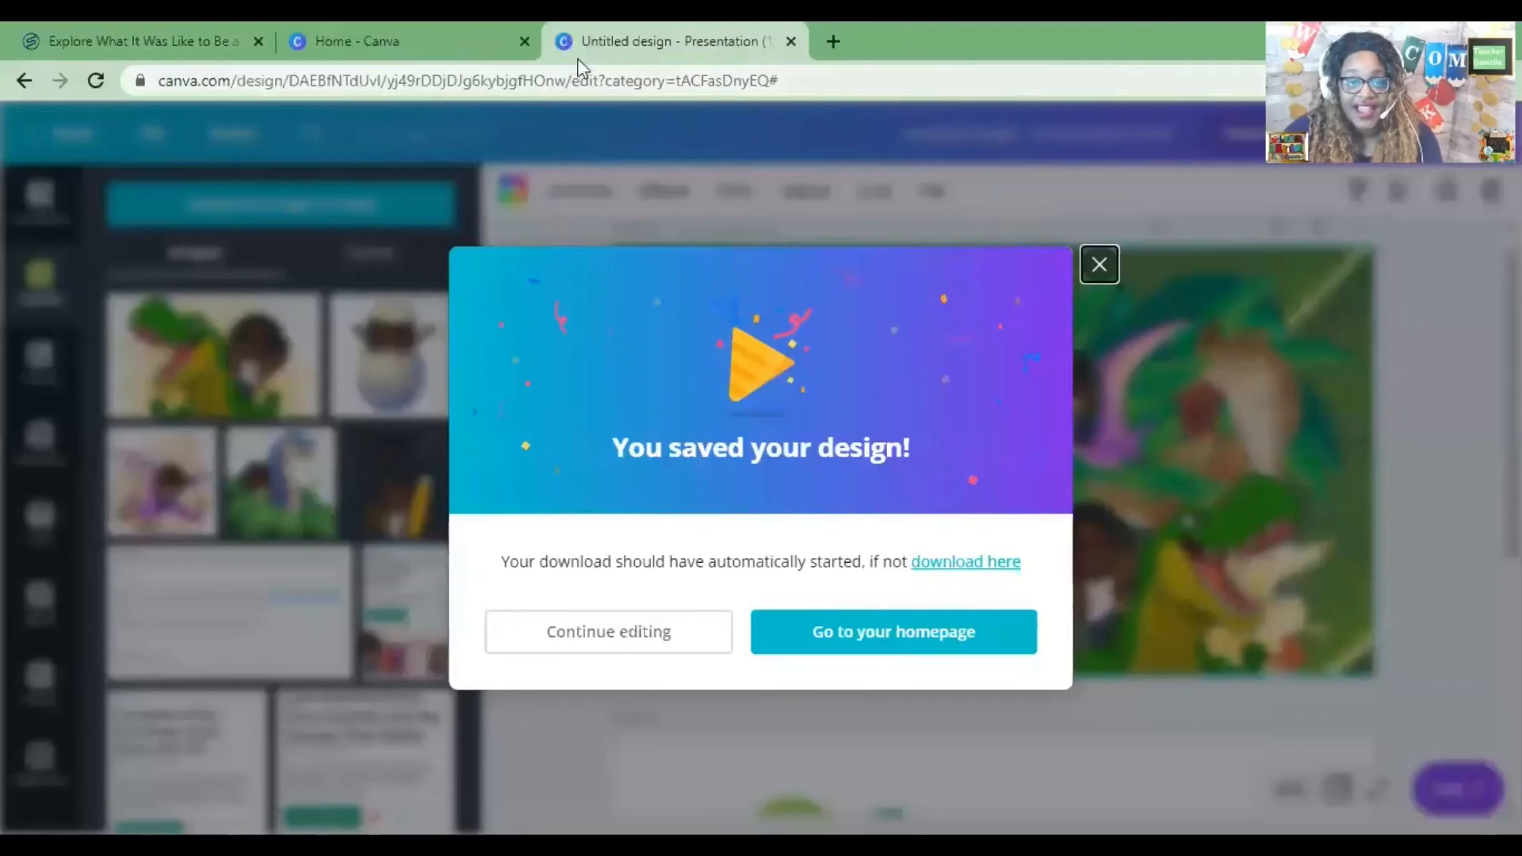
{"action": "left_click", "coordinate": [1110, 269]}
{"action": "scroll", "coordinate": [939, 321], "scroll_direction": "down", "scroll_amount": 5}
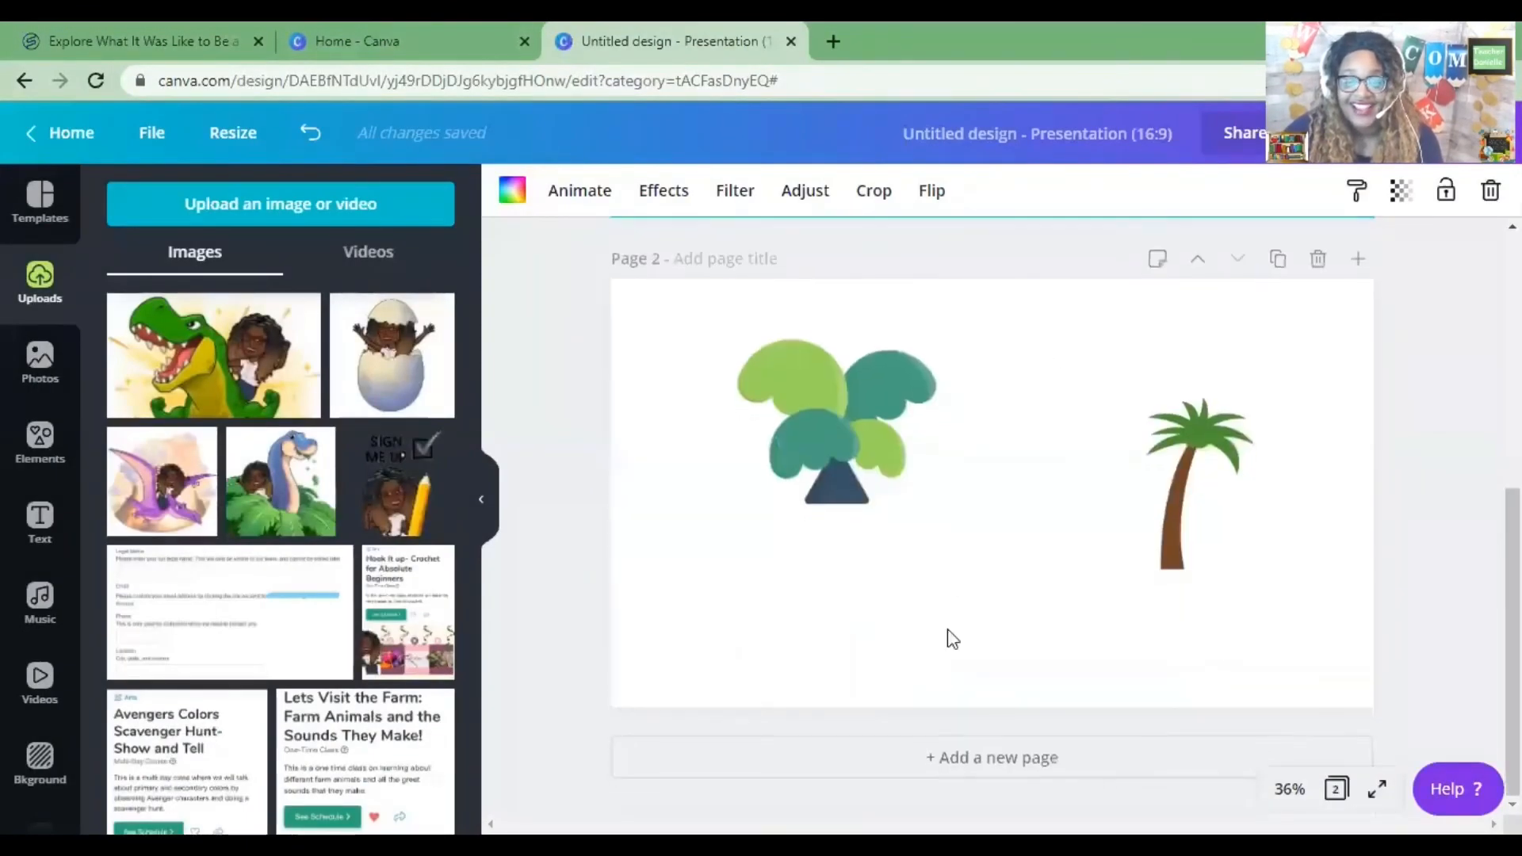
{"action": "left_click", "coordinate": [956, 768]}
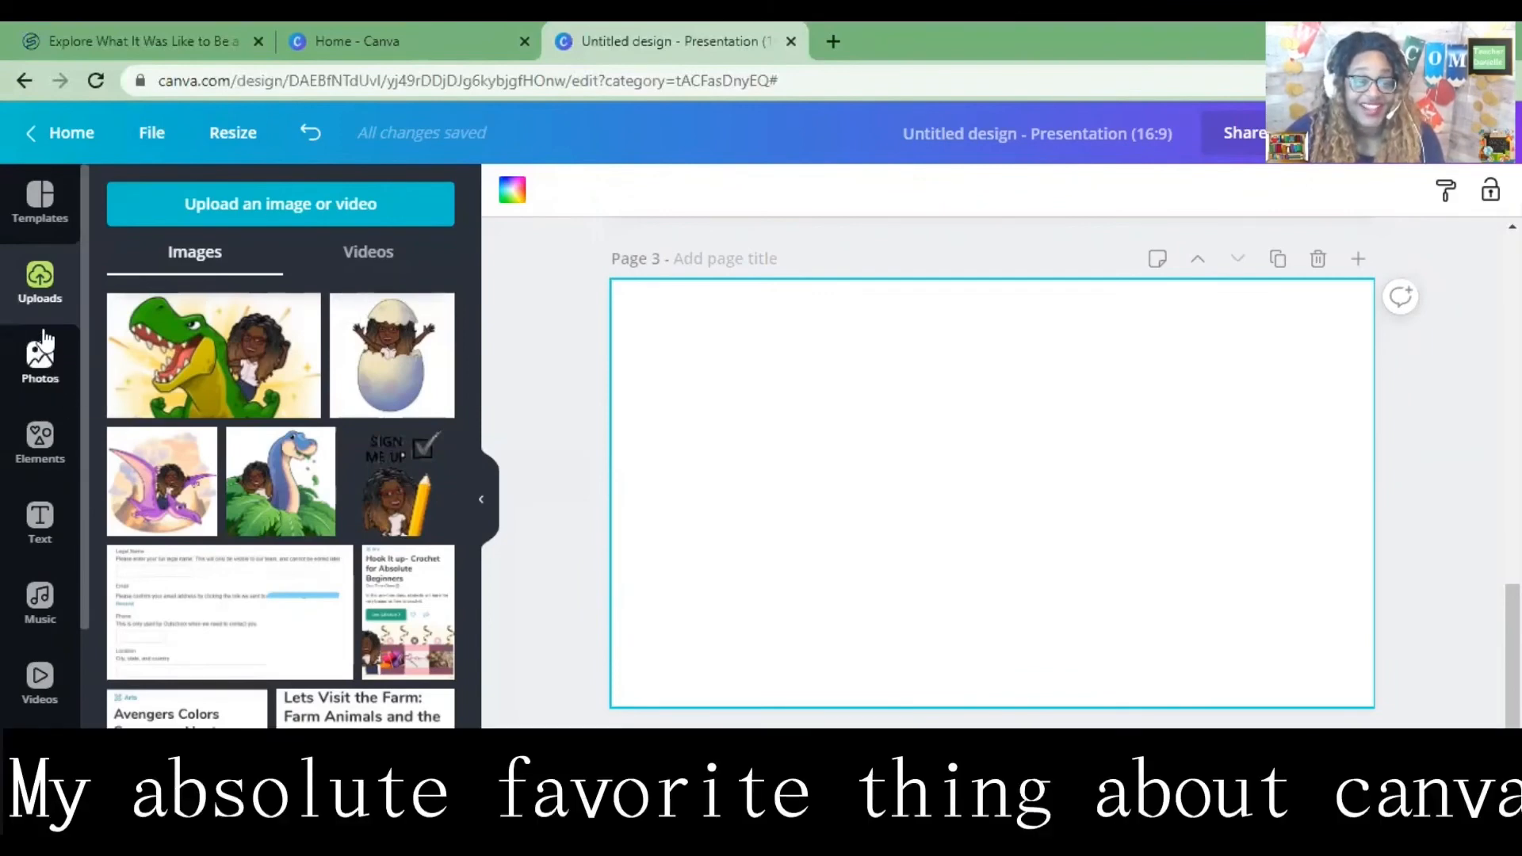
{"action": "left_click", "coordinate": [58, 444]}
{"action": "scroll", "coordinate": [272, 401], "scroll_direction": "down", "scroll_amount": 2}
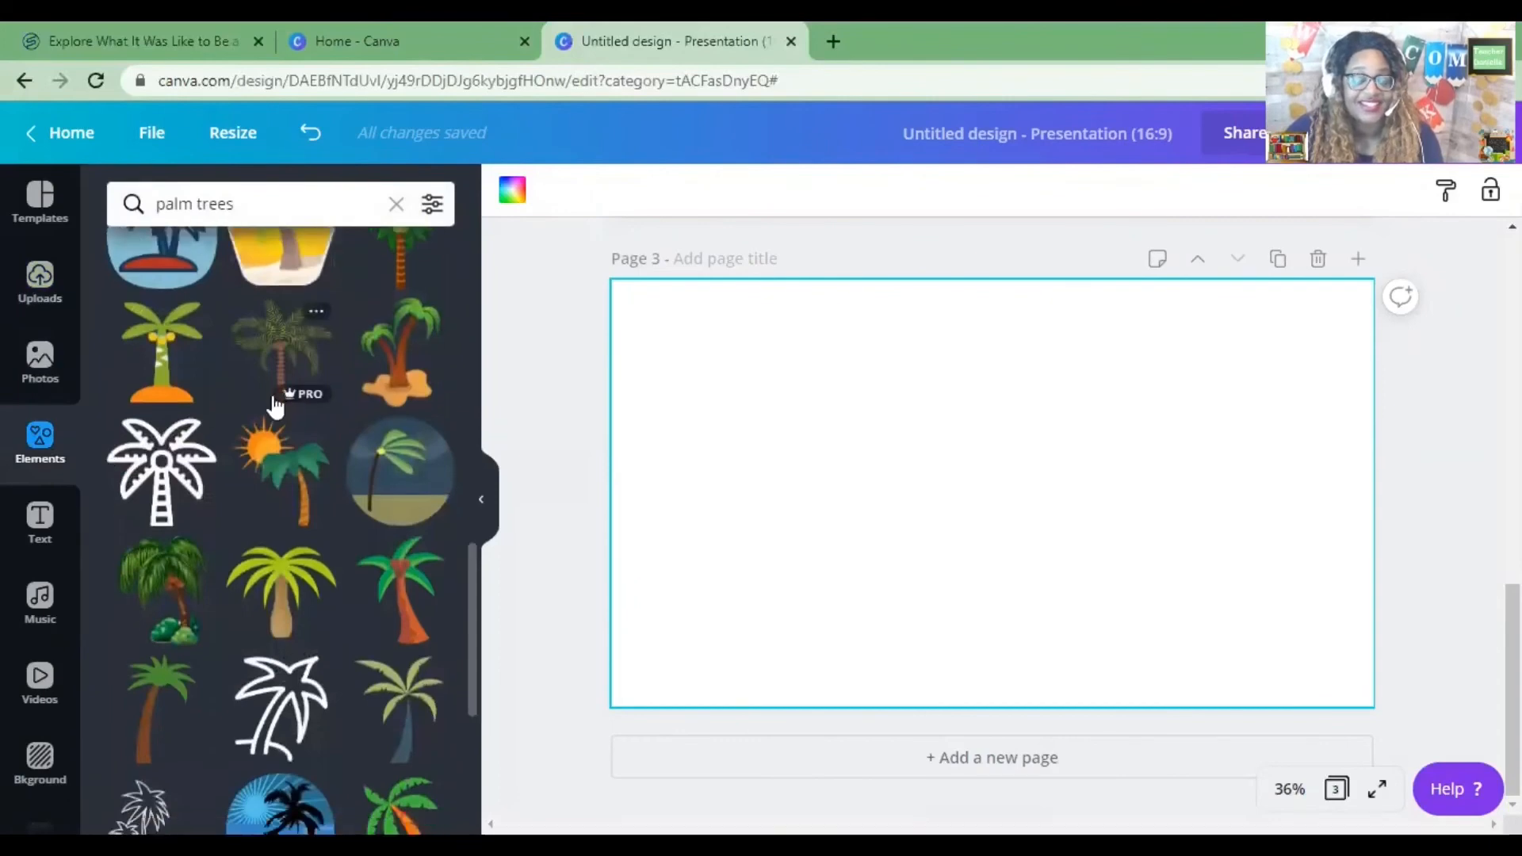
{"action": "left_click", "coordinate": [396, 208]}
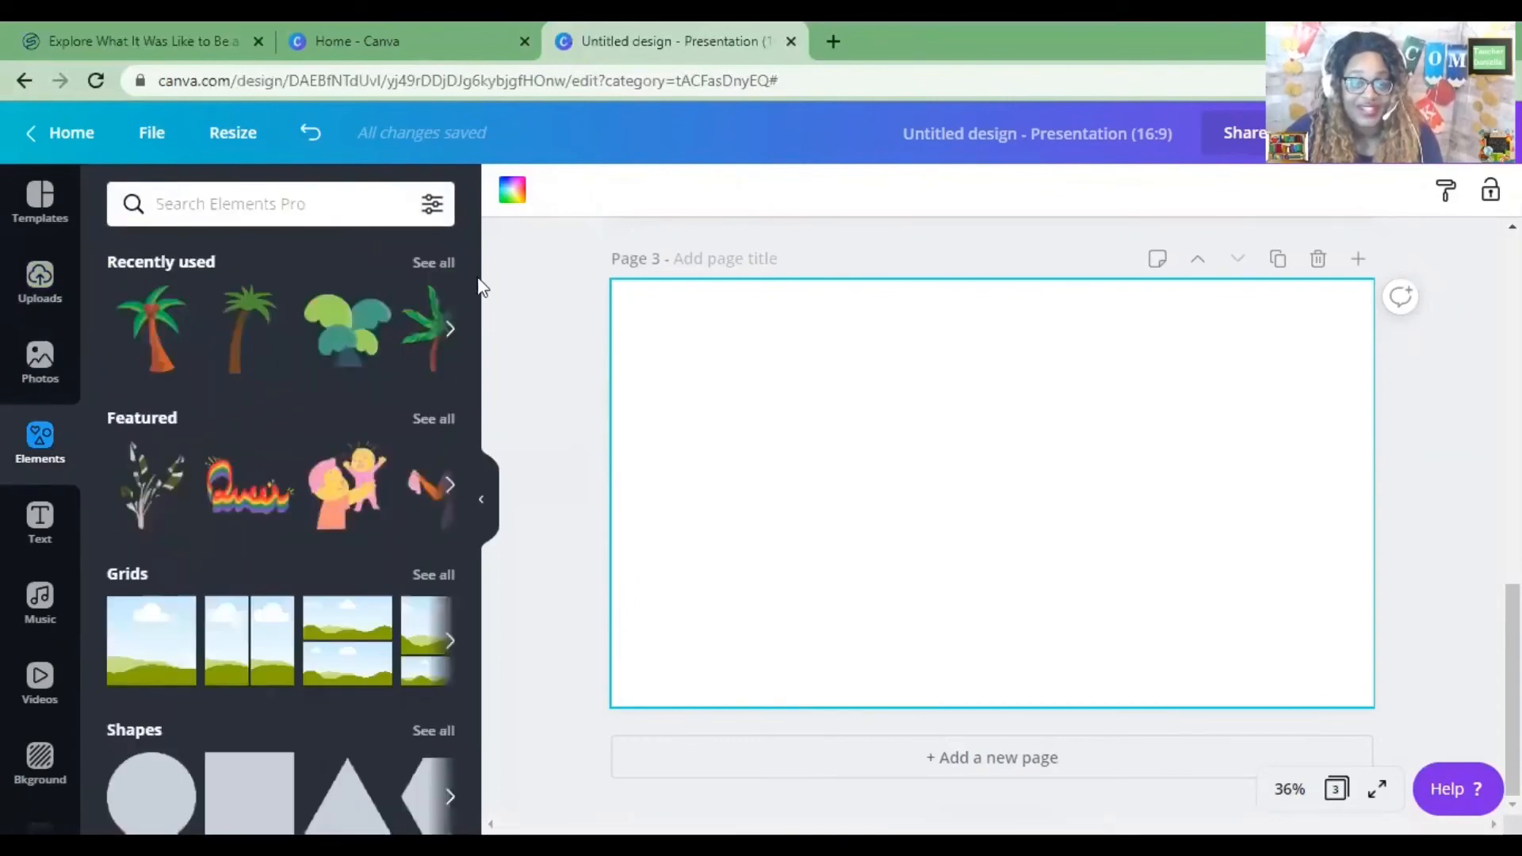
{"action": "scroll", "coordinate": [306, 384], "scroll_direction": "down", "scroll_amount": 1}
{"action": "scroll", "coordinate": [306, 384], "scroll_direction": "down", "scroll_amount": 2}
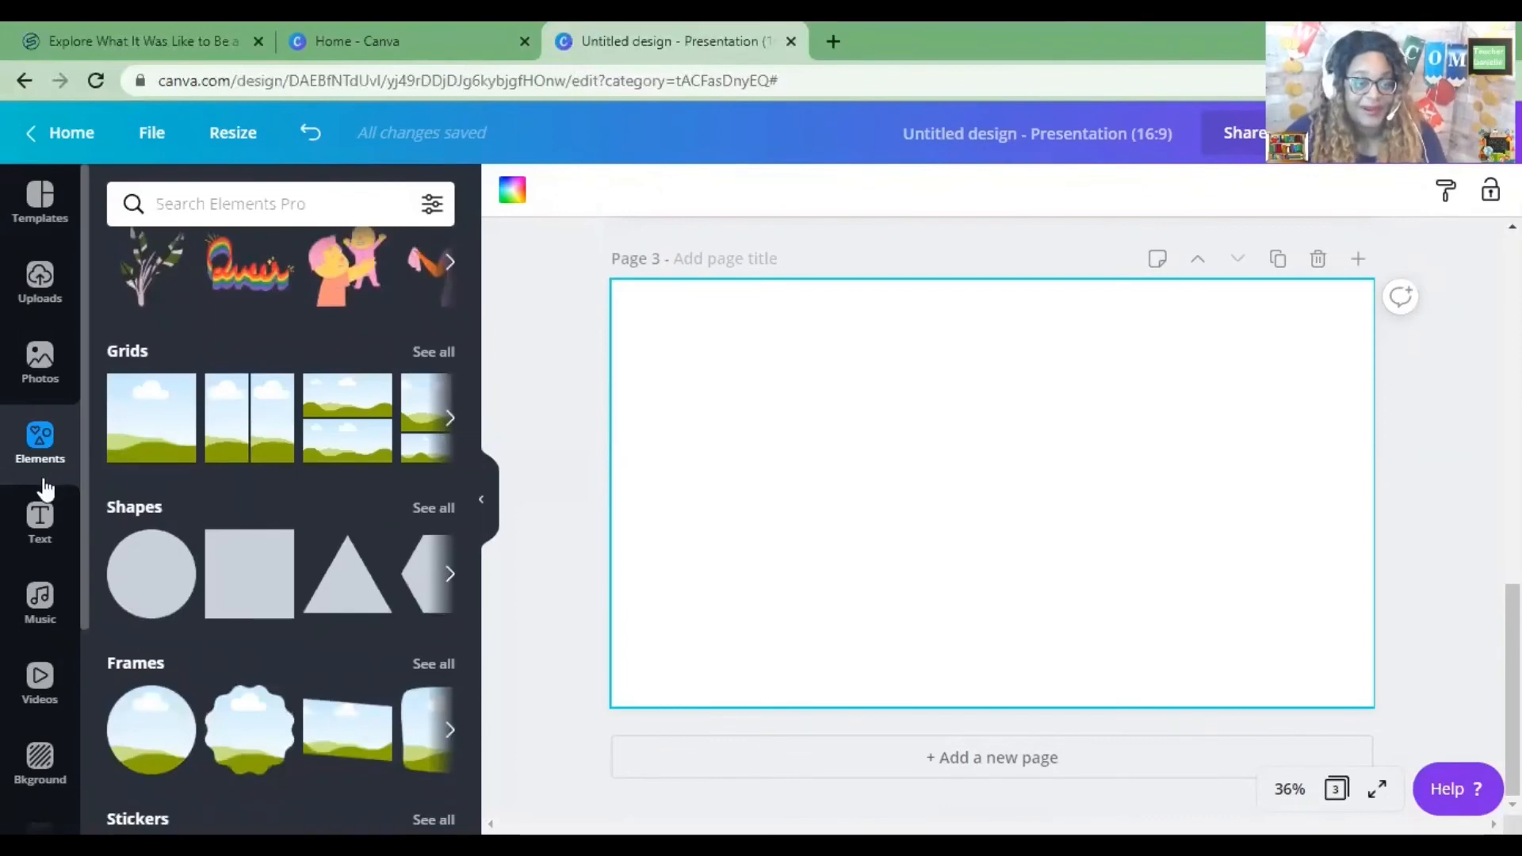
{"action": "scroll", "coordinate": [272, 444], "scroll_direction": "down", "scroll_amount": 3}
{"action": "scroll", "coordinate": [273, 448], "scroll_direction": "down", "scroll_amount": 1}
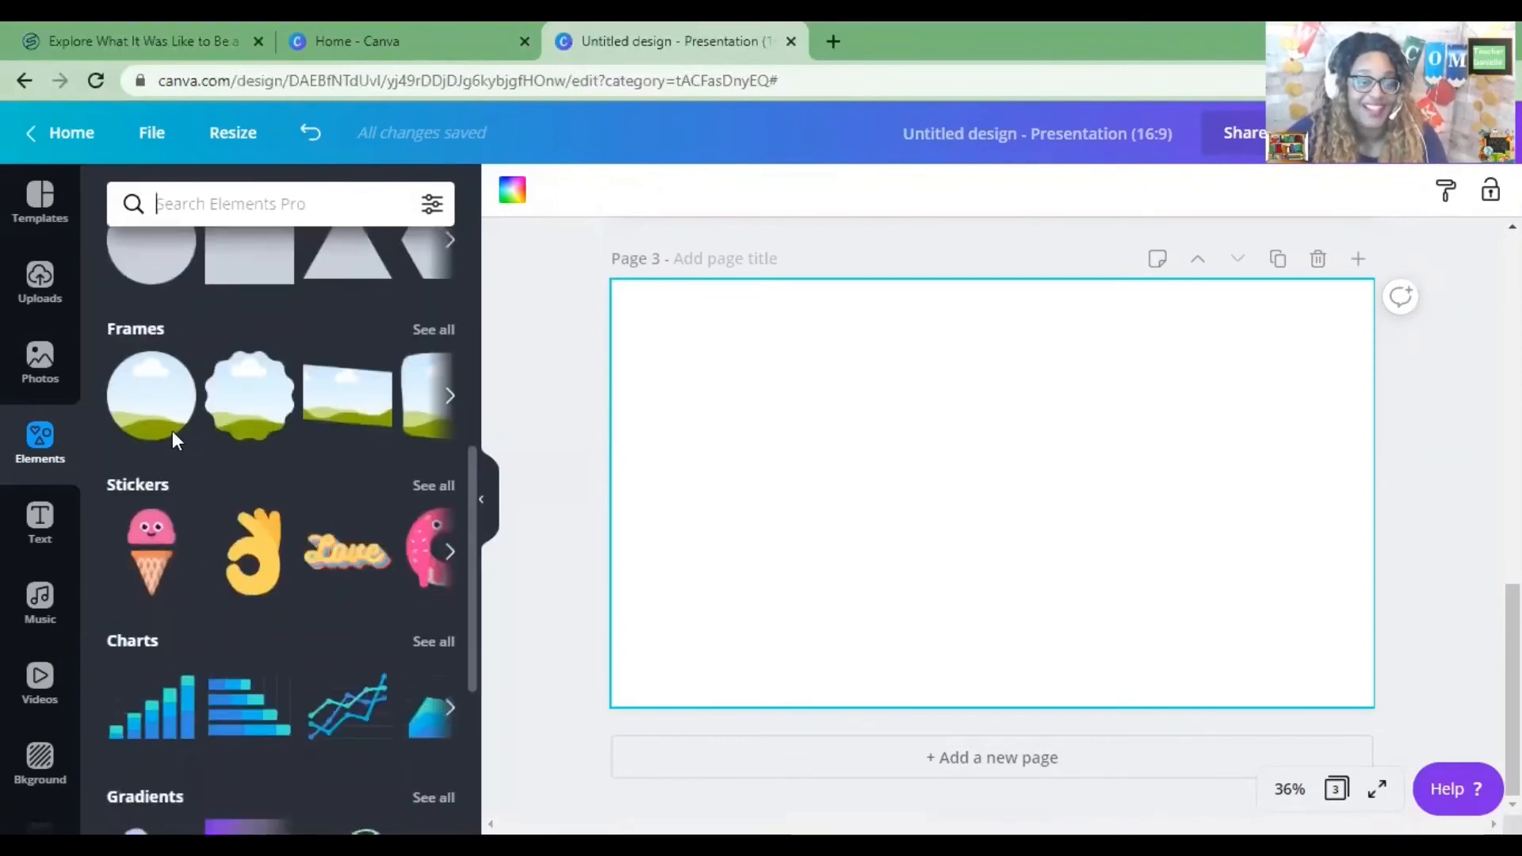
Insert the uploaded Avengers group image onto page 3.
{"action": "left_click", "coordinate": [46, 297]}
{"action": "scroll", "coordinate": [338, 444], "scroll_direction": "down", "scroll_amount": 1}
{"action": "scroll", "coordinate": [338, 445], "scroll_direction": "down", "scroll_amount": 12}
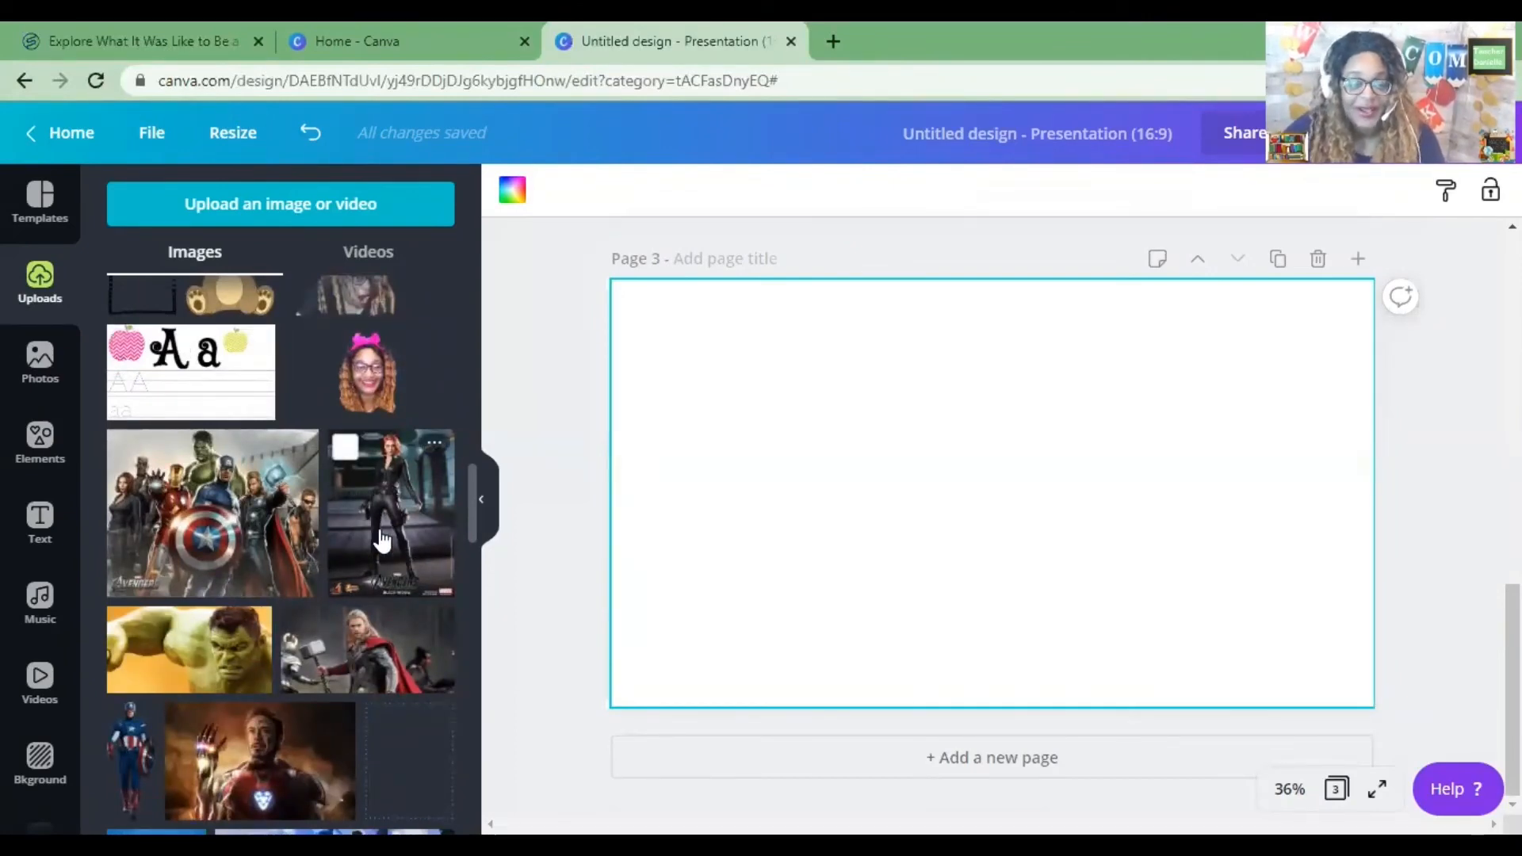
{"action": "left_click", "coordinate": [272, 539]}
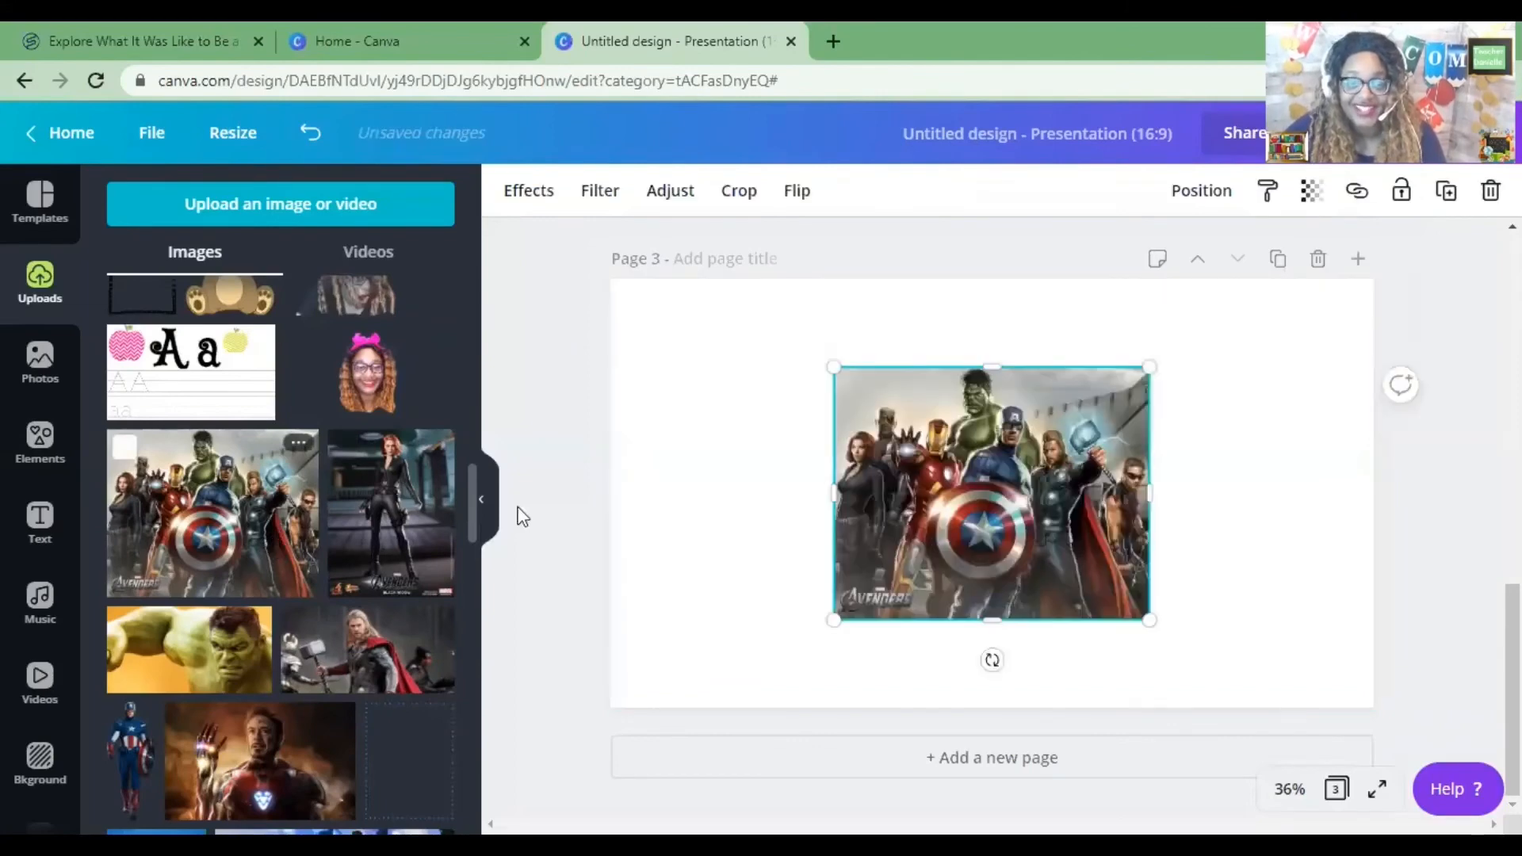
Enlarge the Avengers image to about the full page height and center it on the page.
{"action": "mouse_move", "coordinate": [988, 469]}
{"action": "left_mouse_down"}
{"action": "mouse_move", "coordinate": [968, 476]}
{"action": "mouse_move", "coordinate": [996, 482]}
{"action": "left_mouse_up"}
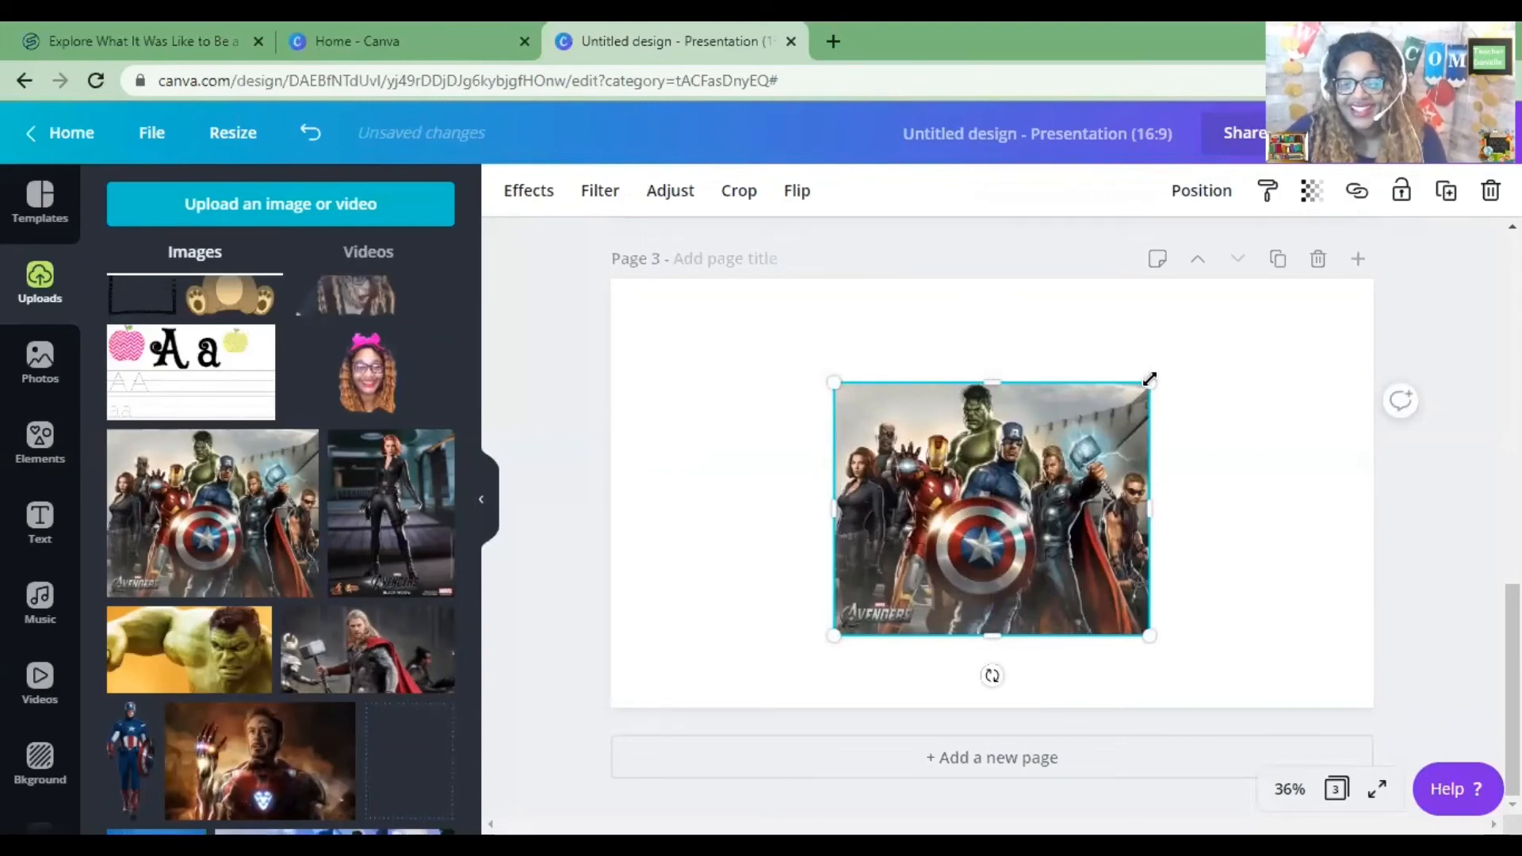
{"action": "left_click_drag", "start_coordinate": [1149, 379], "coordinate": [1083, 418]}
{"action": "left_click_drag", "start_coordinate": [784, 324], "coordinate": [704, 310]}
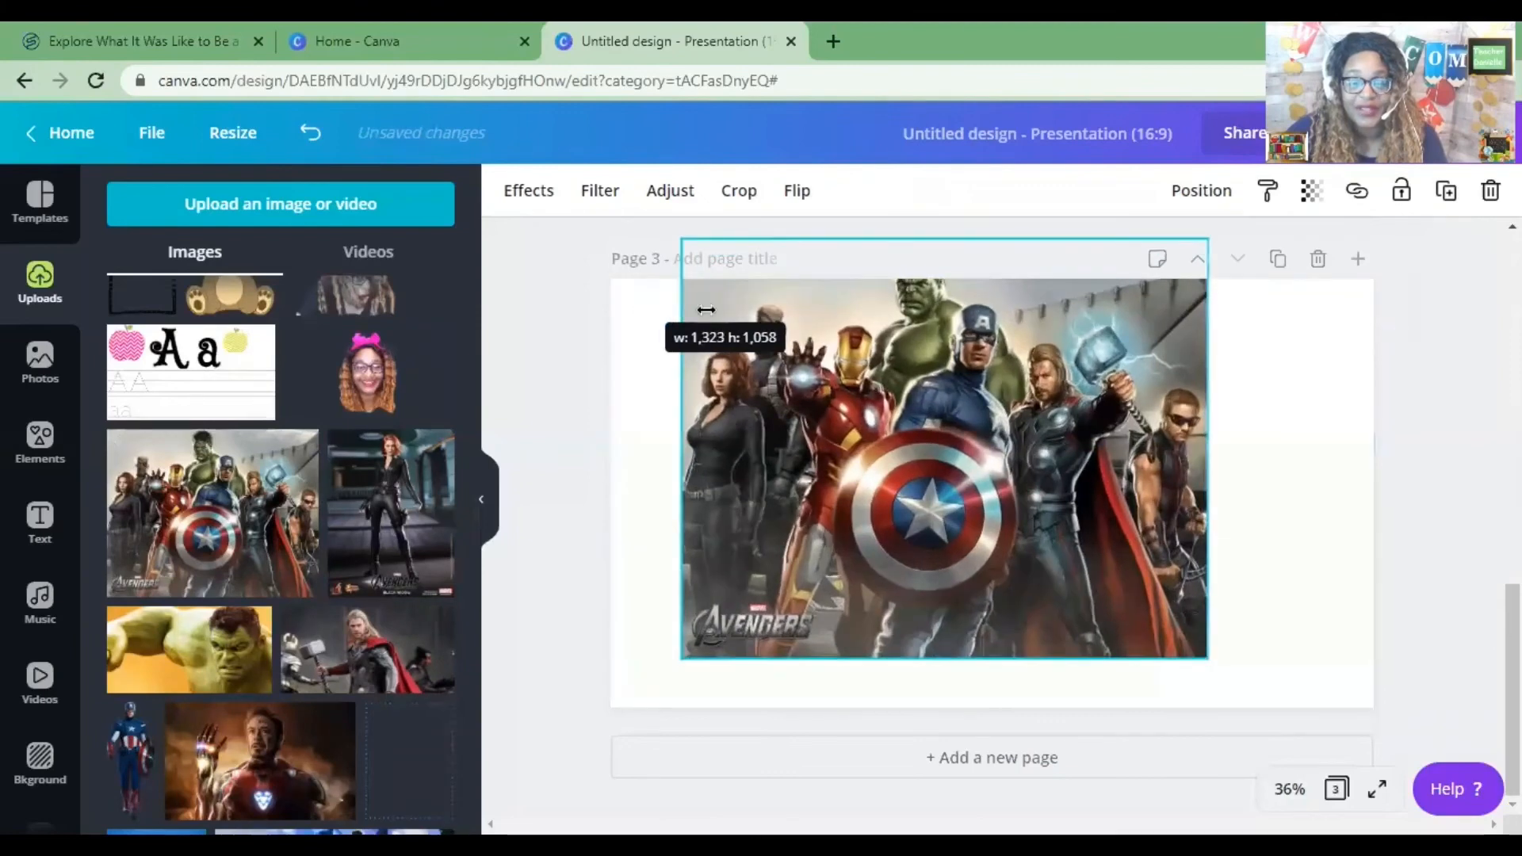
{"action": "left_click_drag", "start_coordinate": [998, 394], "coordinate": [1018, 422]}
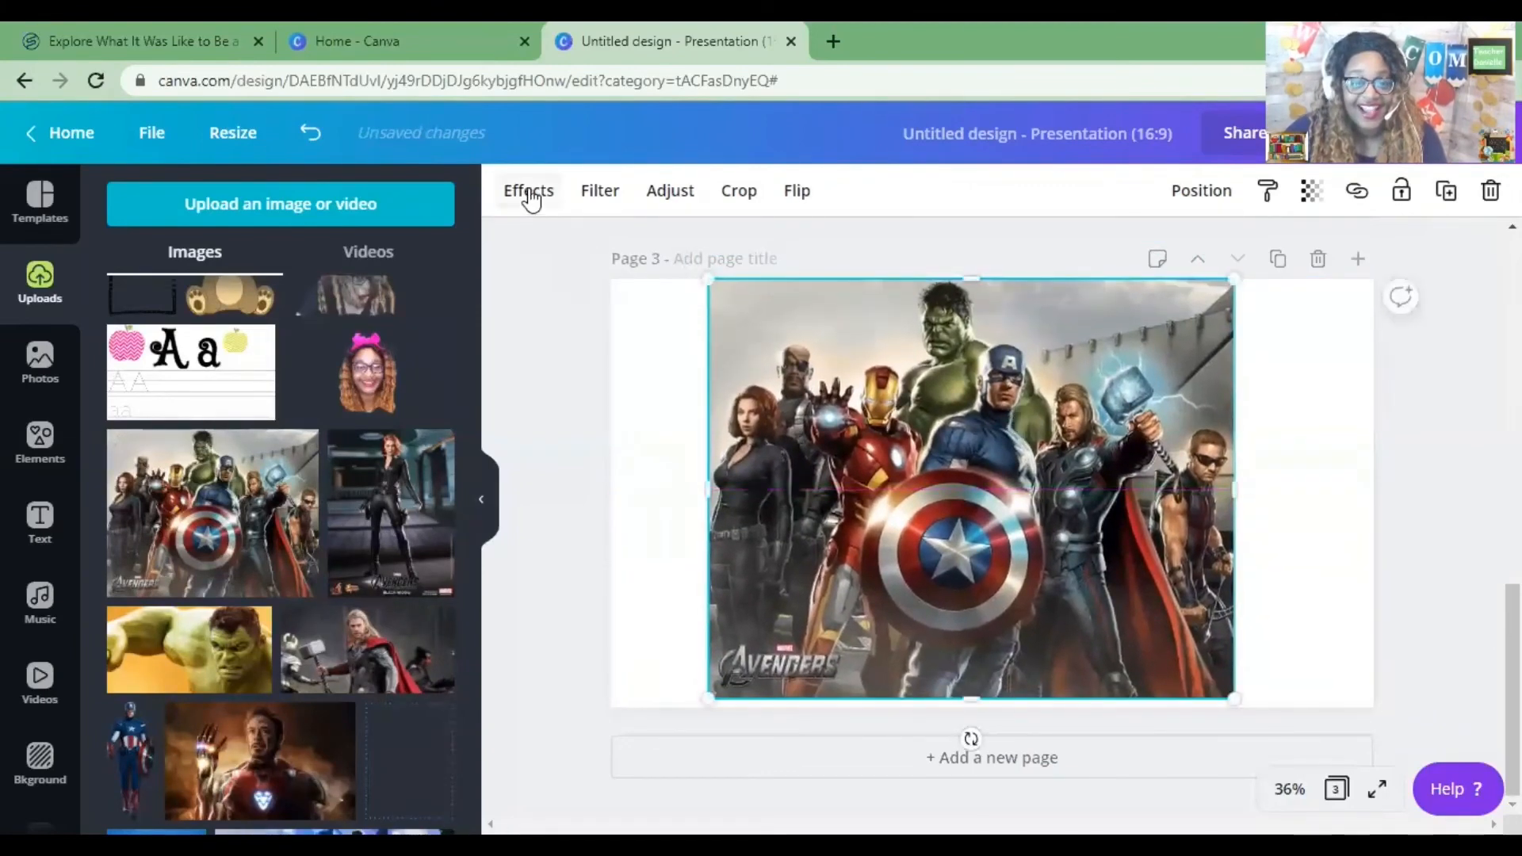
Apply Background Remover to the Avengers image.
{"action": "left_click", "coordinate": [529, 193]}
{"action": "left_click", "coordinate": [353, 290]}
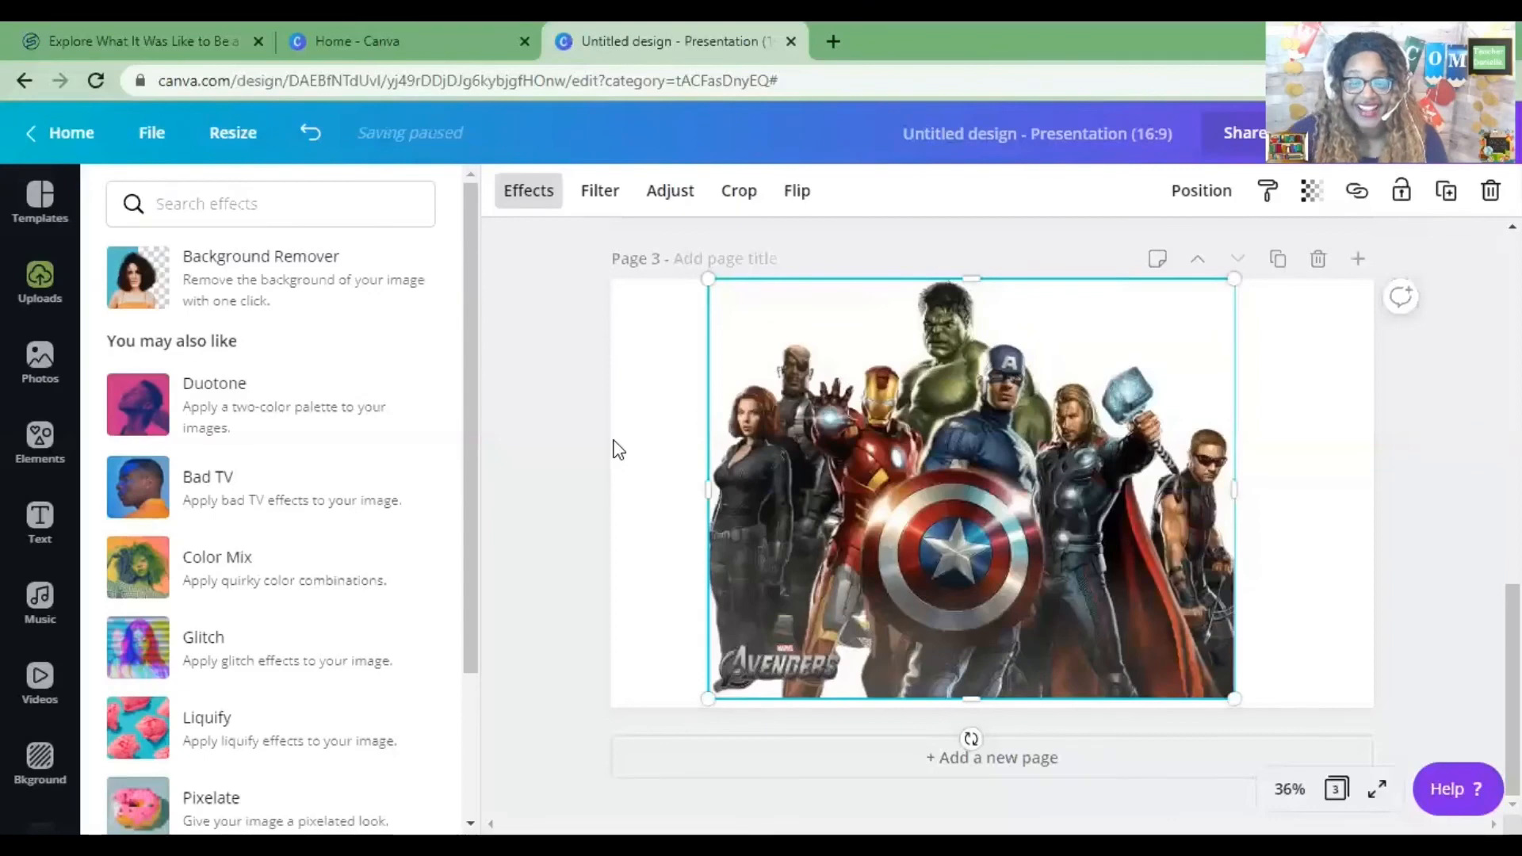
{"action": "left_click_drag", "start_coordinate": [1018, 448], "coordinate": [1022, 449]}
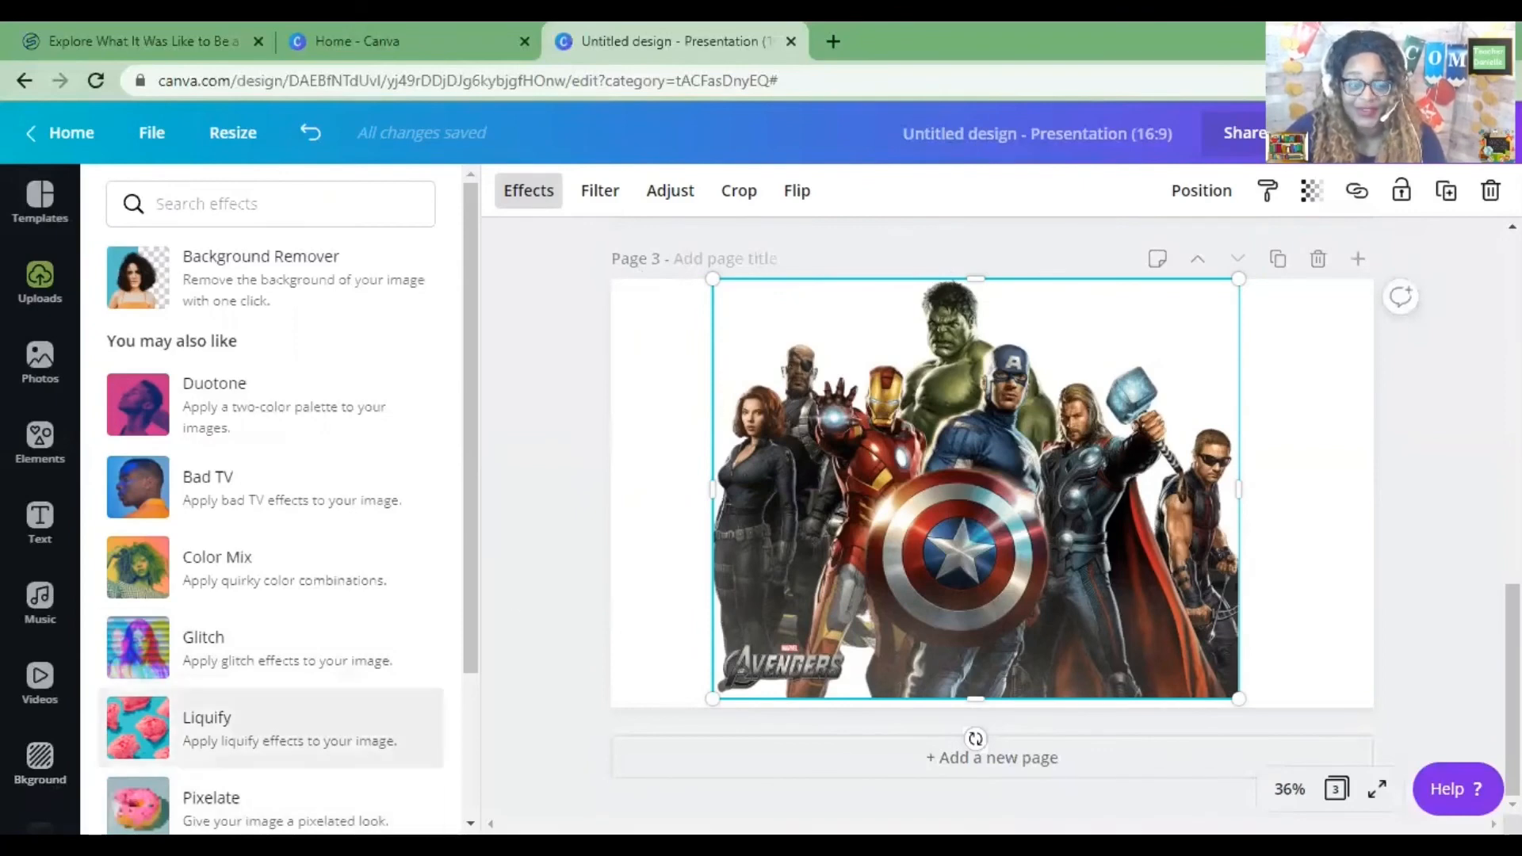
Set page 3's background to the palm-leaf photo.
{"action": "left_click", "coordinate": [46, 767]}
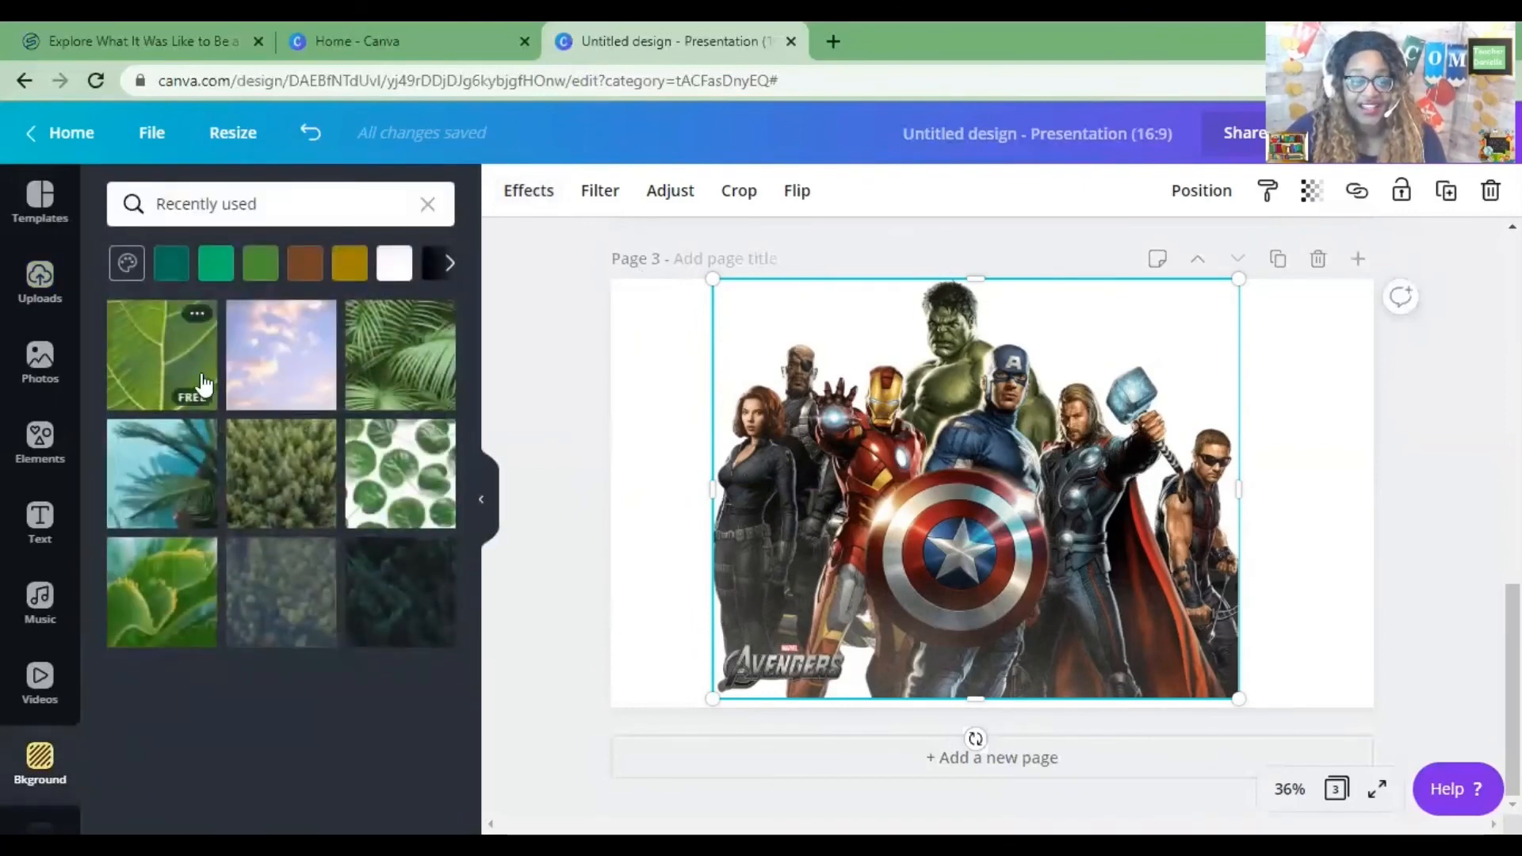
{"action": "left_click", "coordinate": [178, 373]}
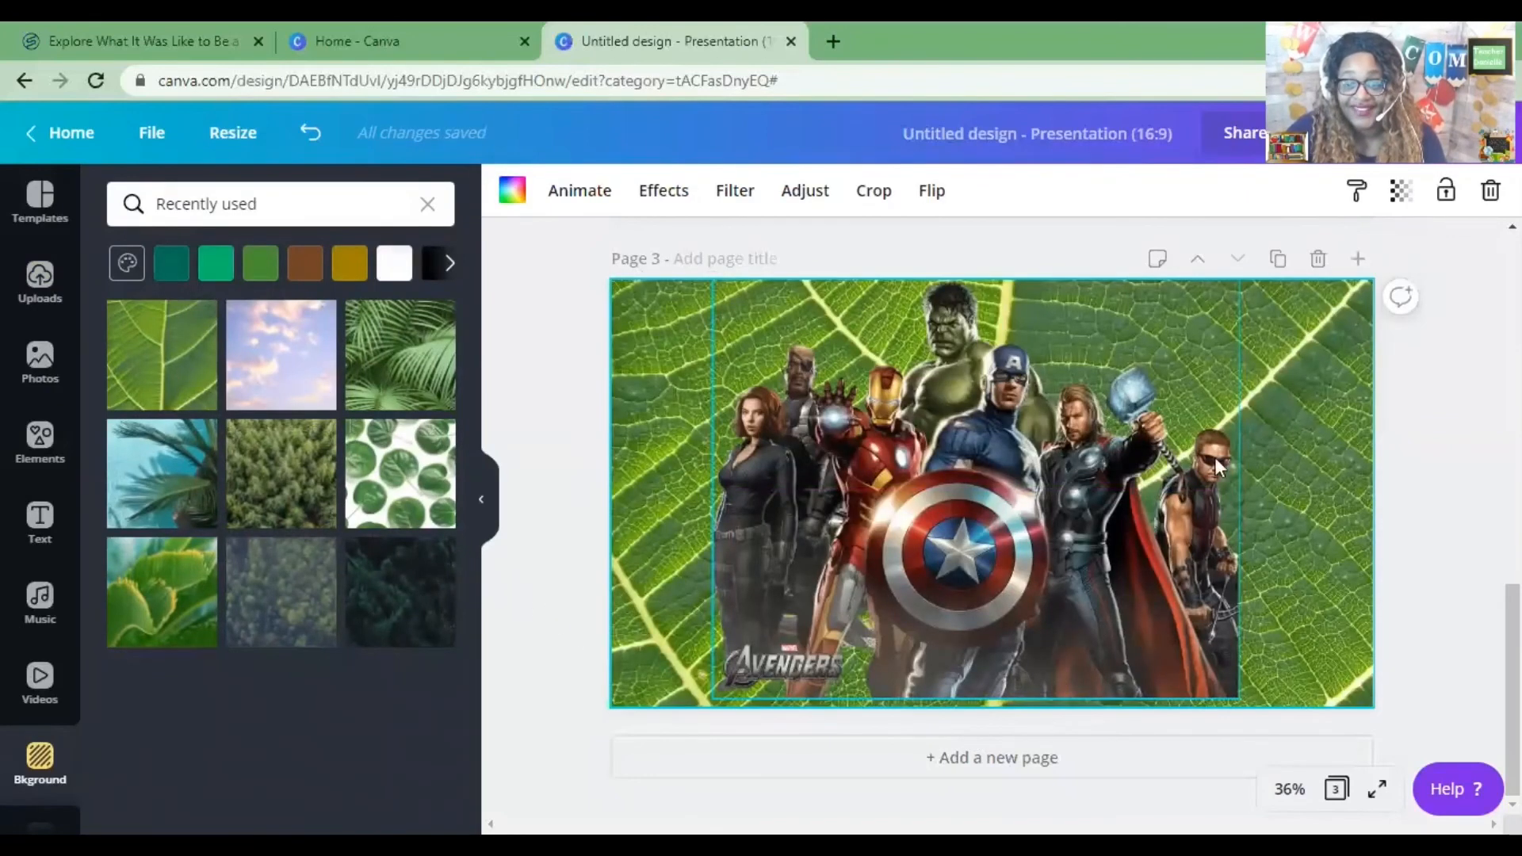
{"action": "left_click", "coordinate": [371, 390]}
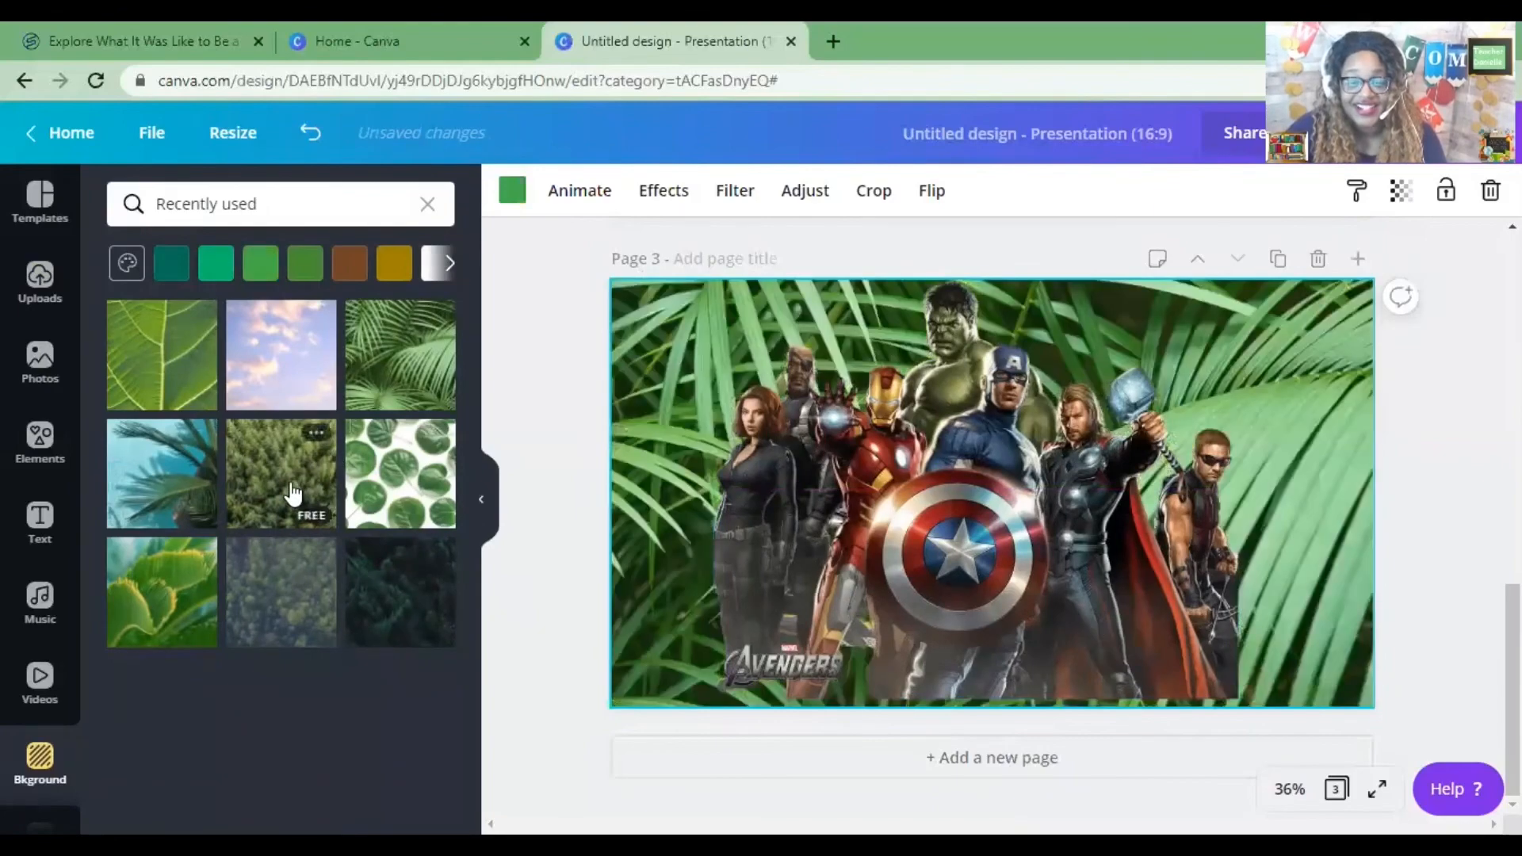
Try the forest and sky photos as page 3's background.
{"action": "left_click", "coordinate": [292, 495]}
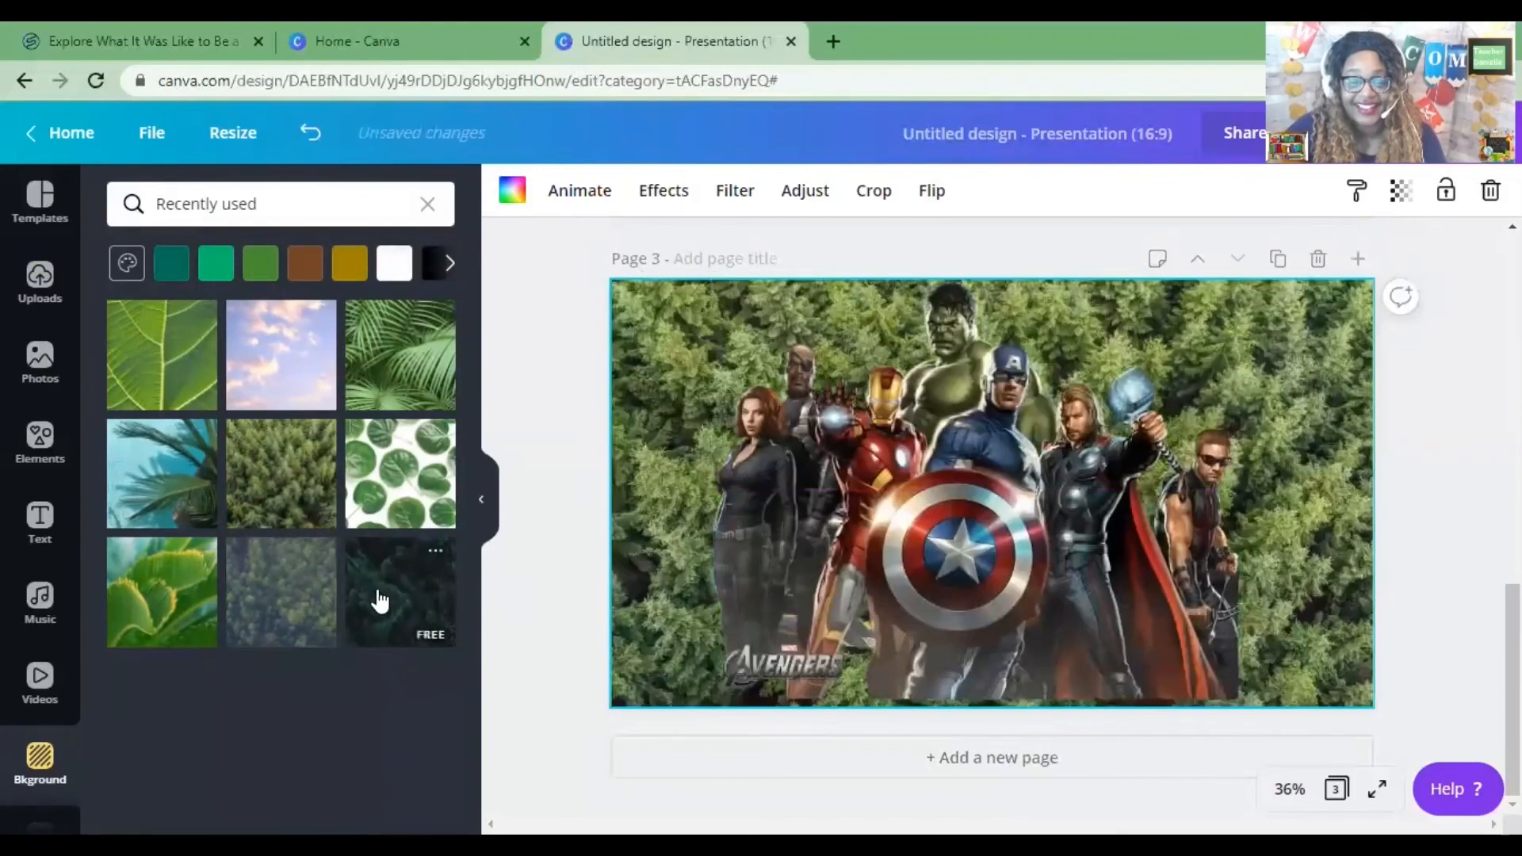
{"action": "left_click", "coordinate": [428, 204]}
{"action": "left_click", "coordinate": [377, 382]}
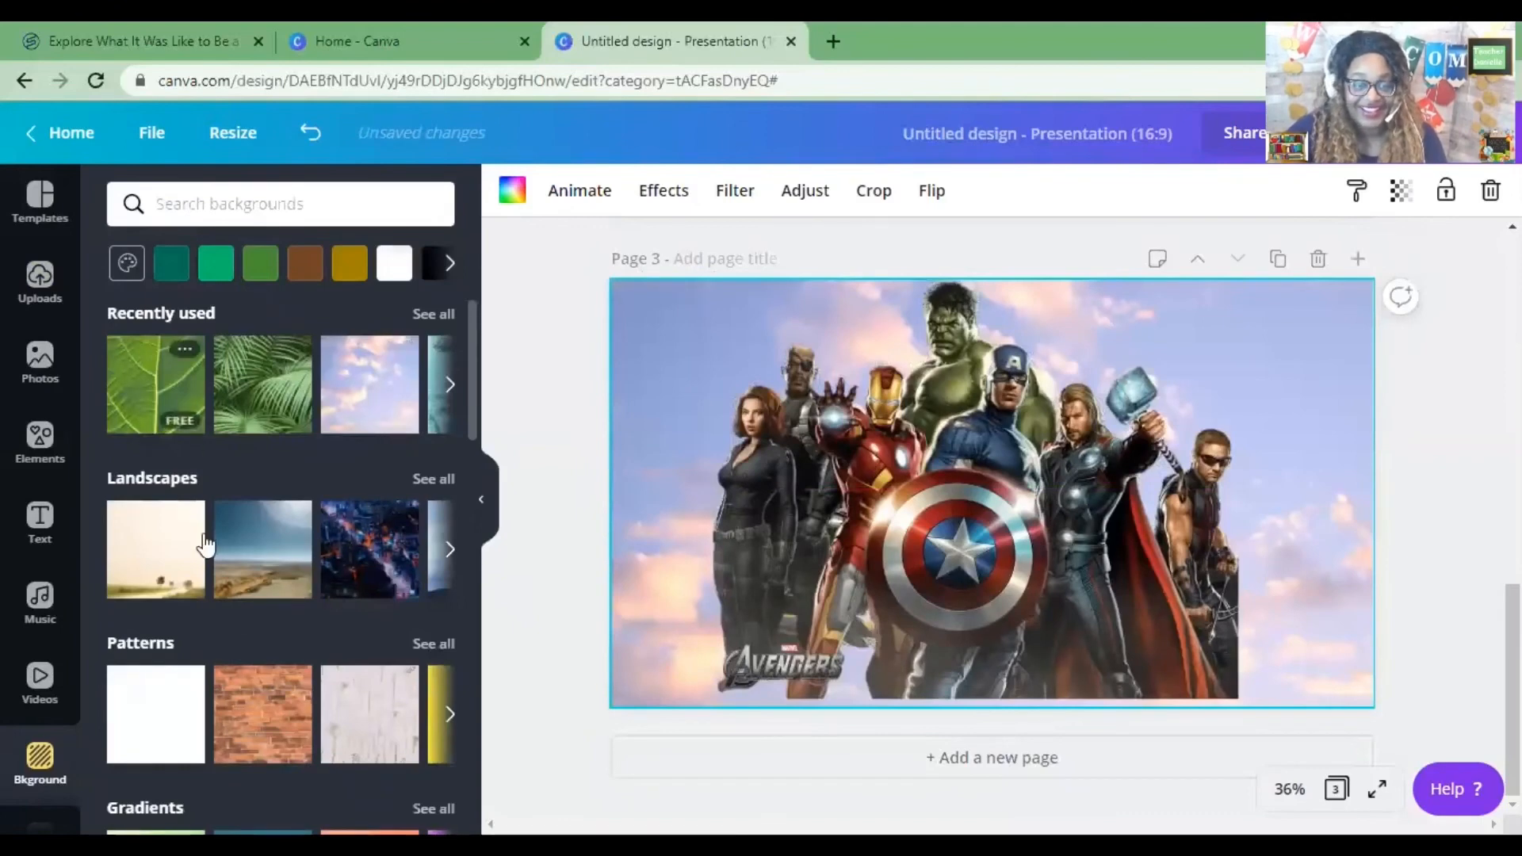
Set page 3's background to the teal geometric pattern from the Abstract backgrounds.
{"action": "scroll", "coordinate": [294, 602], "scroll_direction": "down", "scroll_amount": 4}
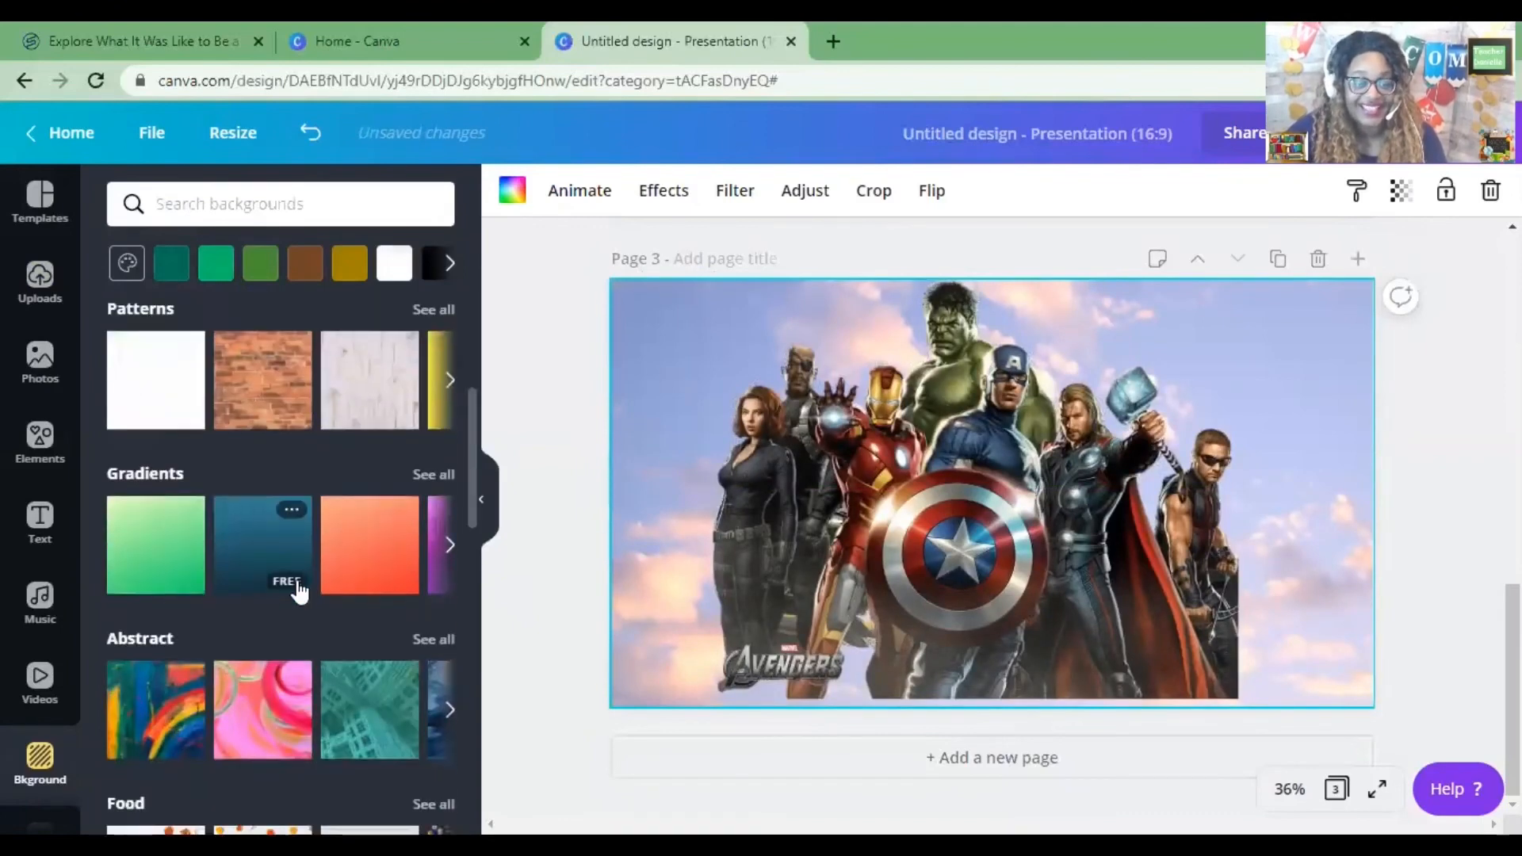
{"action": "left_click", "coordinate": [176, 716]}
{"action": "left_click", "coordinate": [373, 719]}
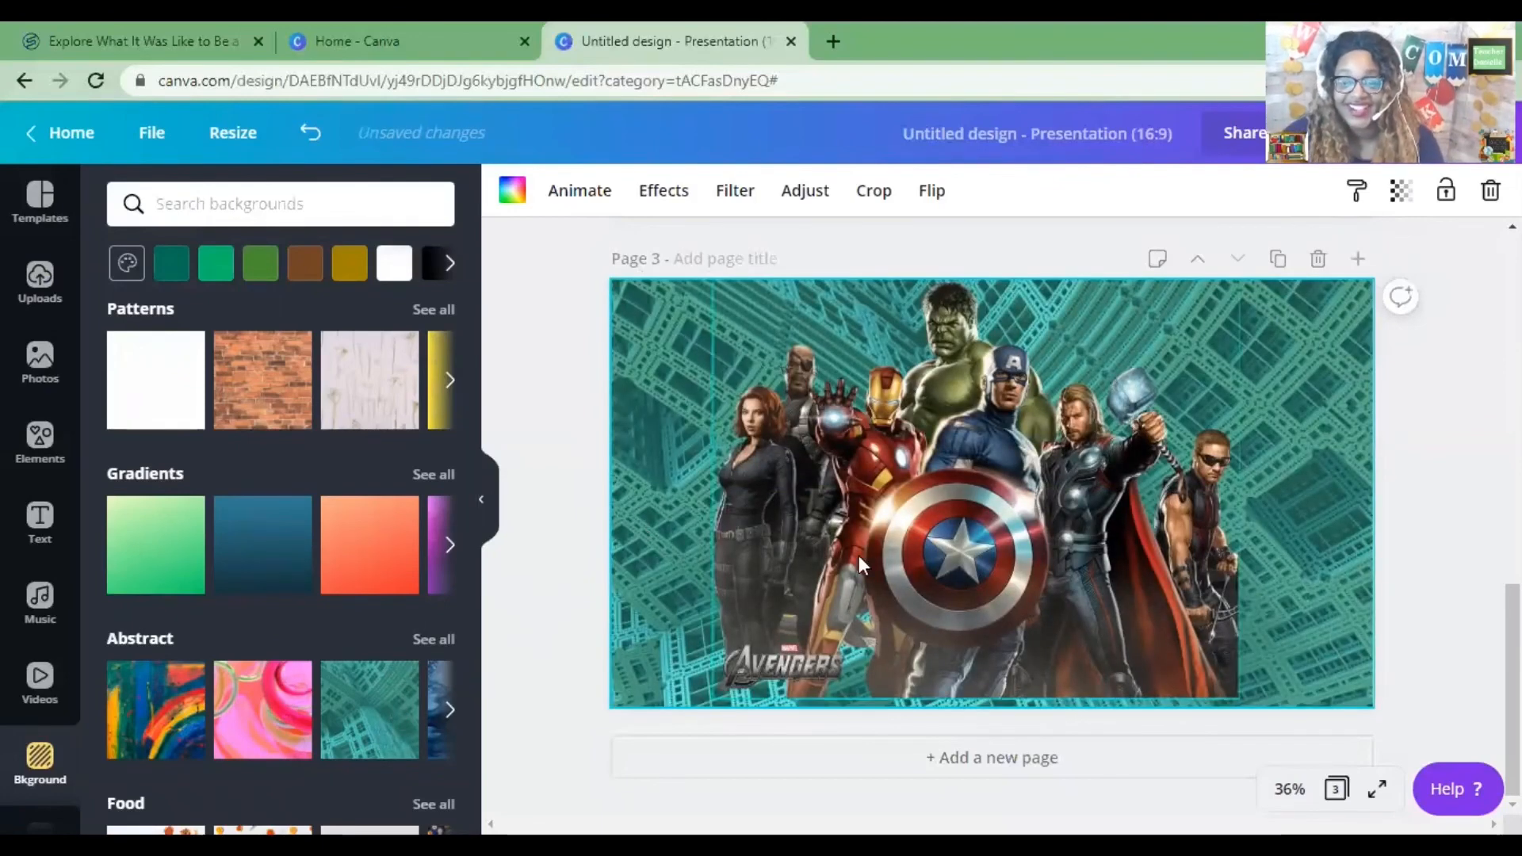
Scroll through pages 1 to 3 to review the presentation's slides.
{"action": "scroll", "coordinate": [1097, 510], "scroll_direction": "up", "scroll_amount": 5}
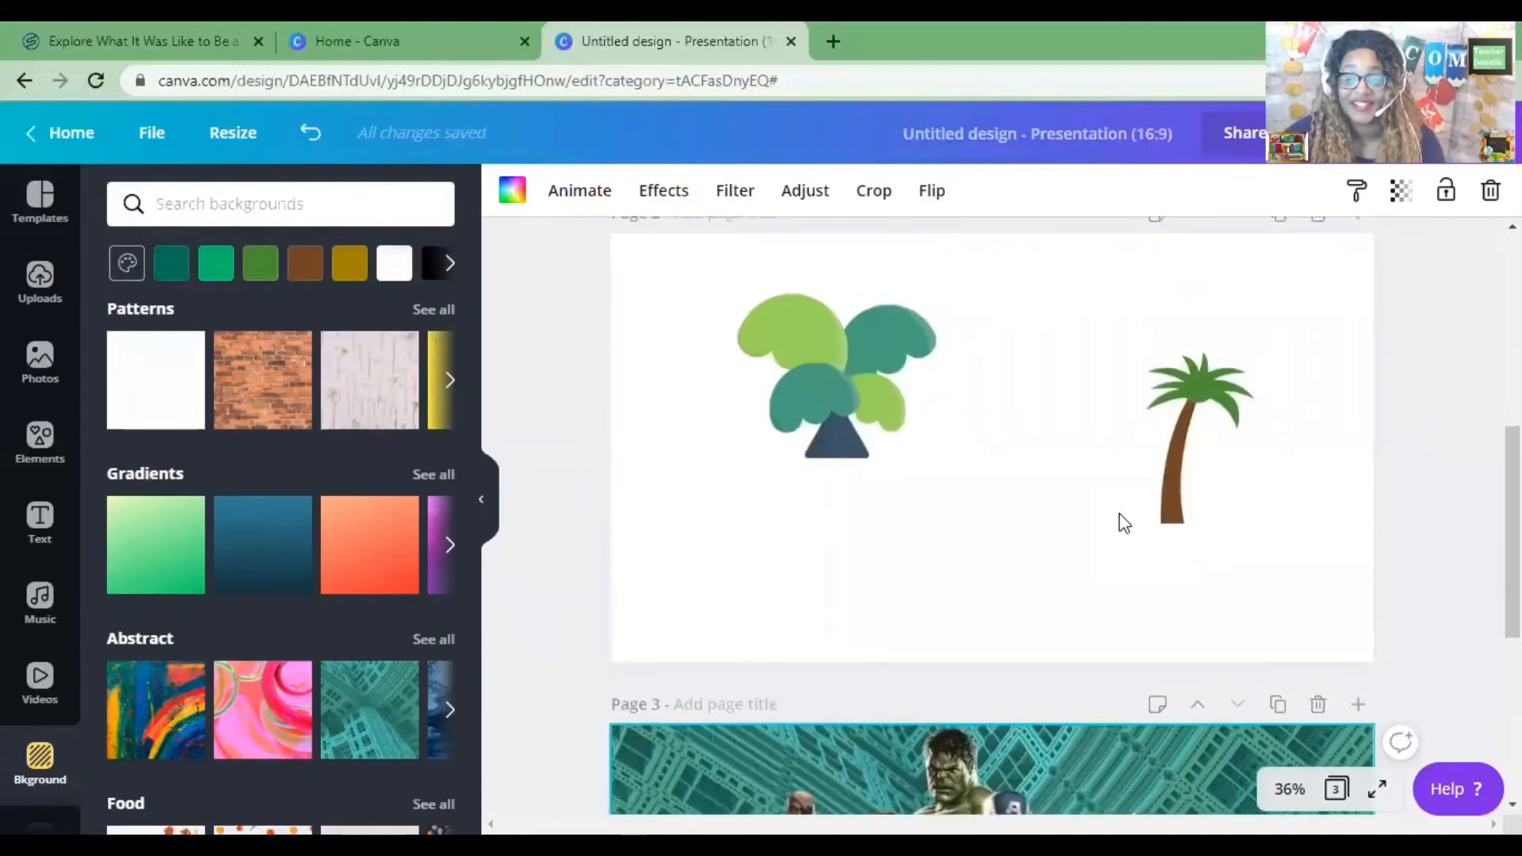
{"action": "scroll", "coordinate": [1118, 523], "scroll_direction": "up", "scroll_amount": 6}
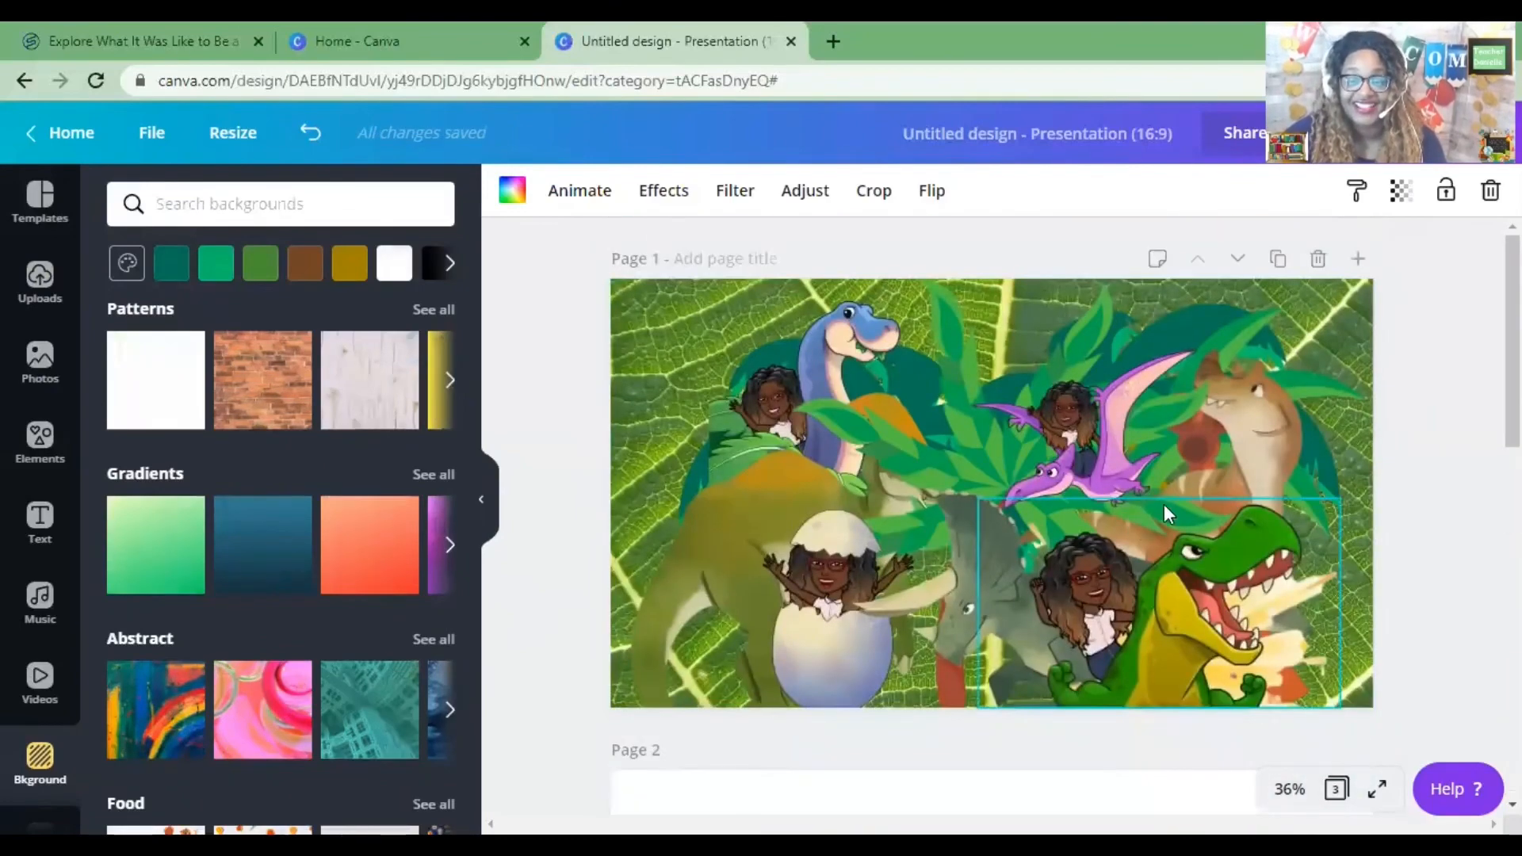
{"action": "scroll", "coordinate": [1158, 505], "scroll_direction": "down", "scroll_amount": 10}
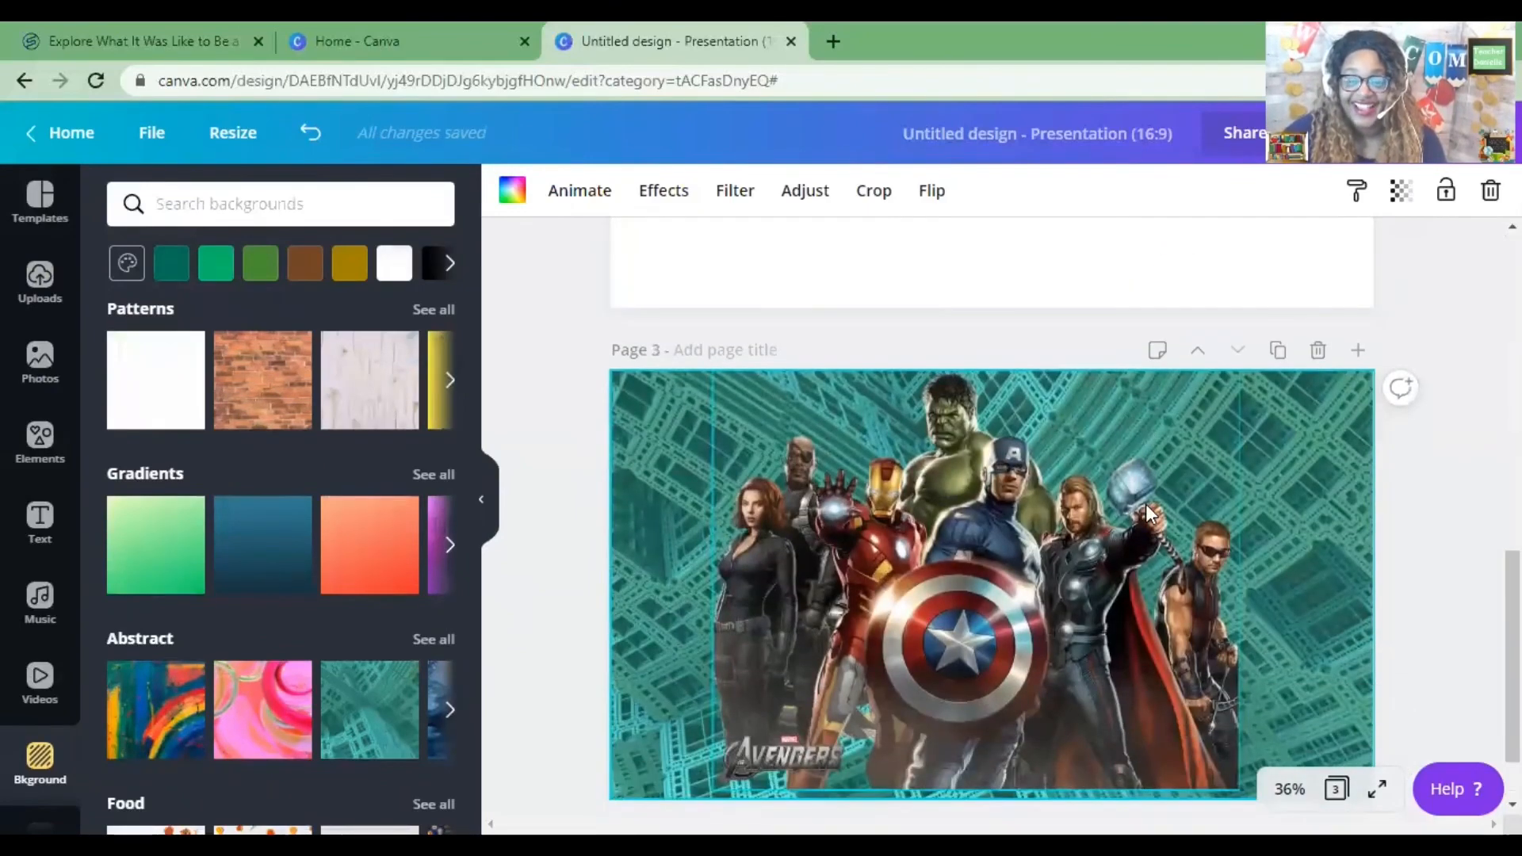
{"action": "scroll", "coordinate": [1147, 514], "scroll_direction": "up", "scroll_amount": 3}
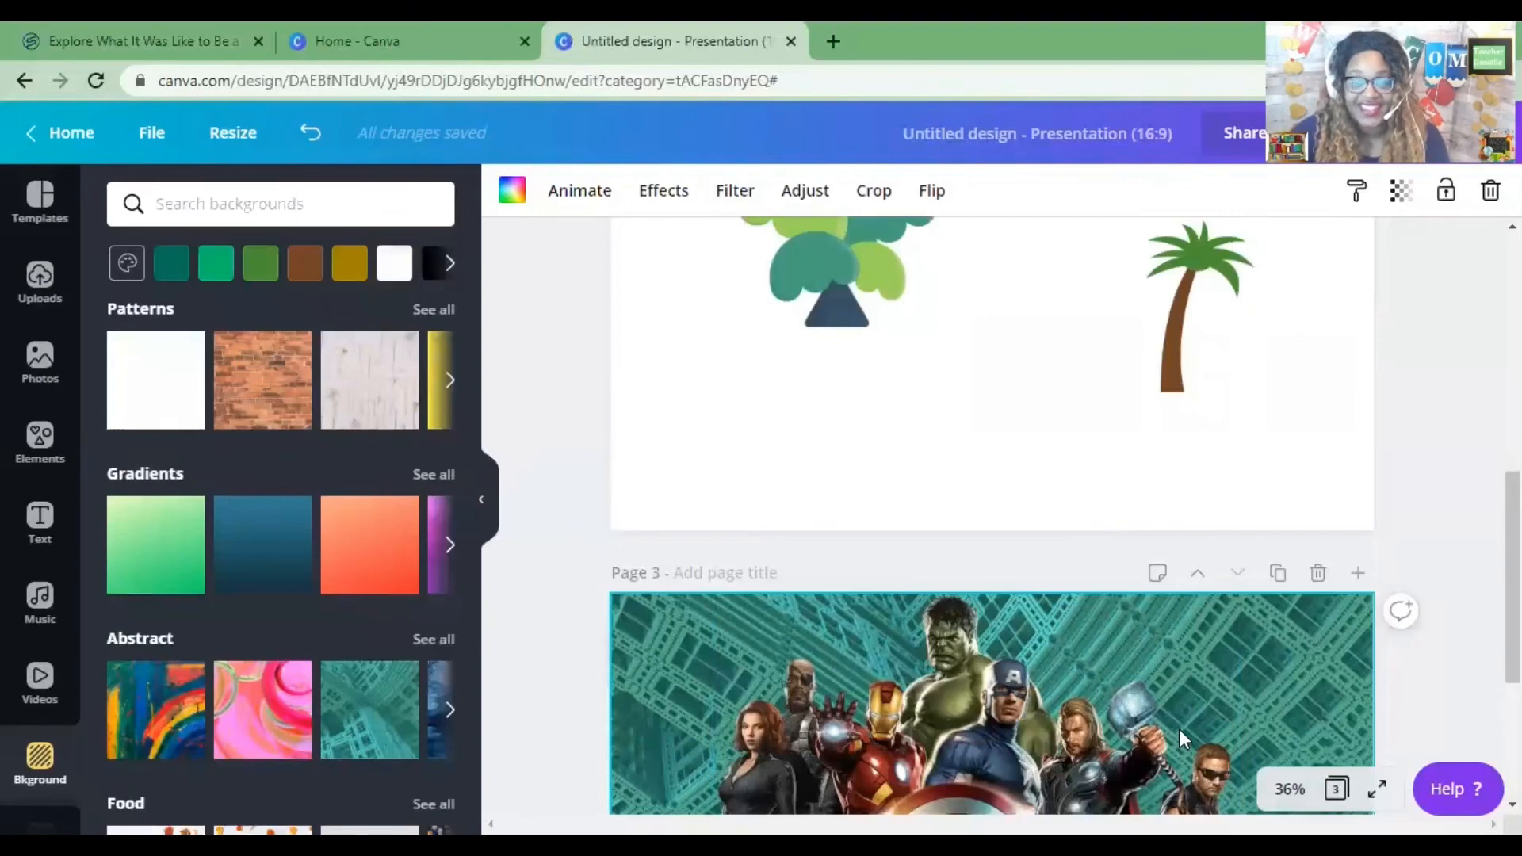
{"action": "scroll", "coordinate": [1400, 575], "scroll_direction": "up", "scroll_amount": 4}
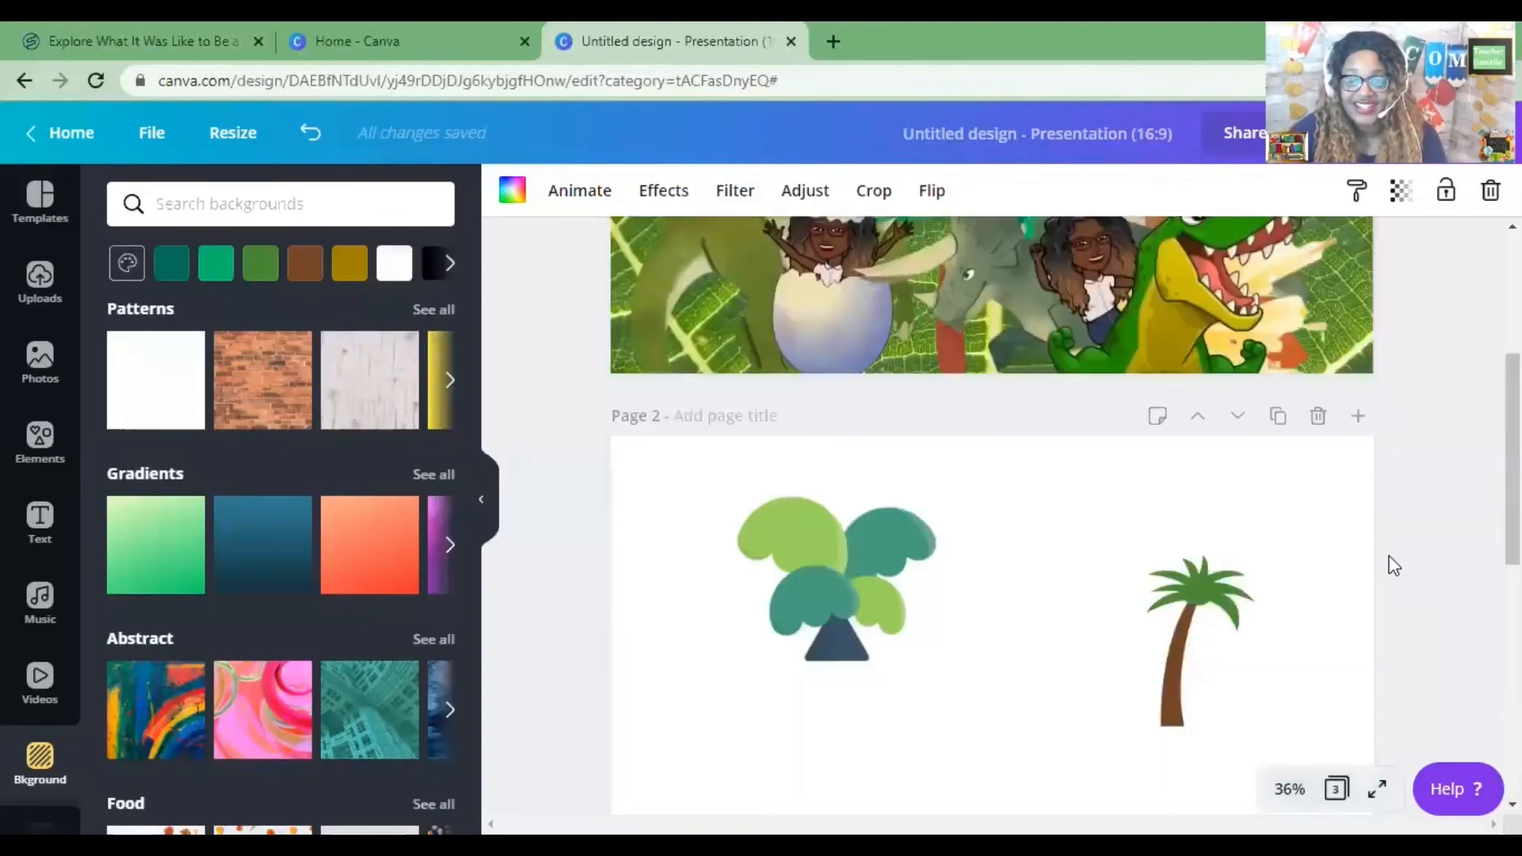